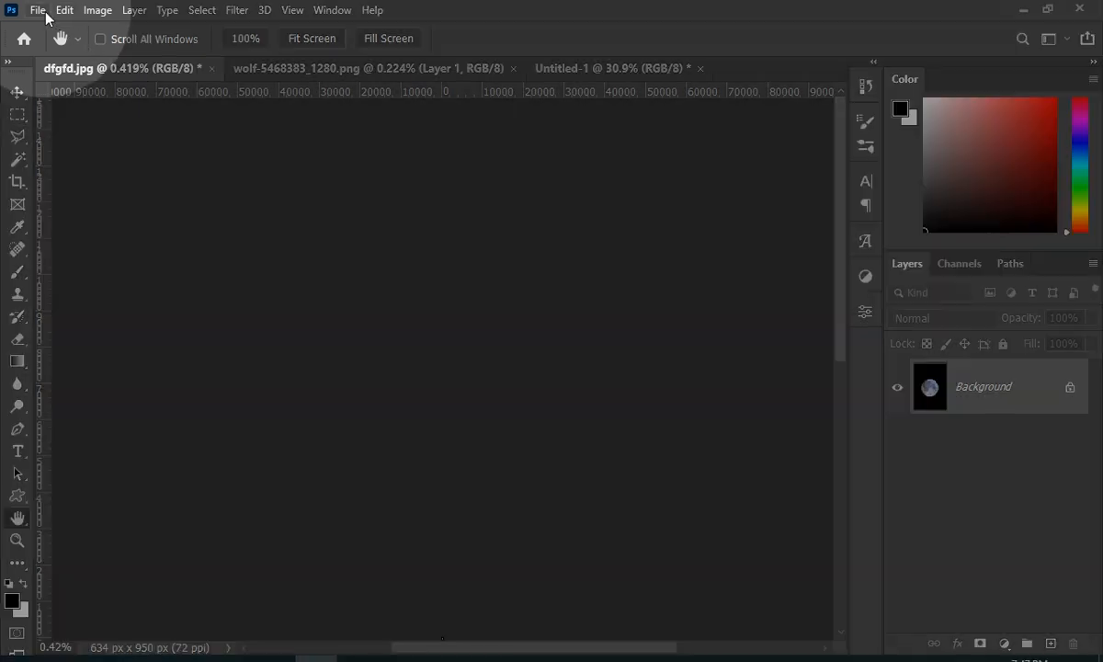
Create a new document 1280 pixels wide and 720 pixels high
click(38, 10)
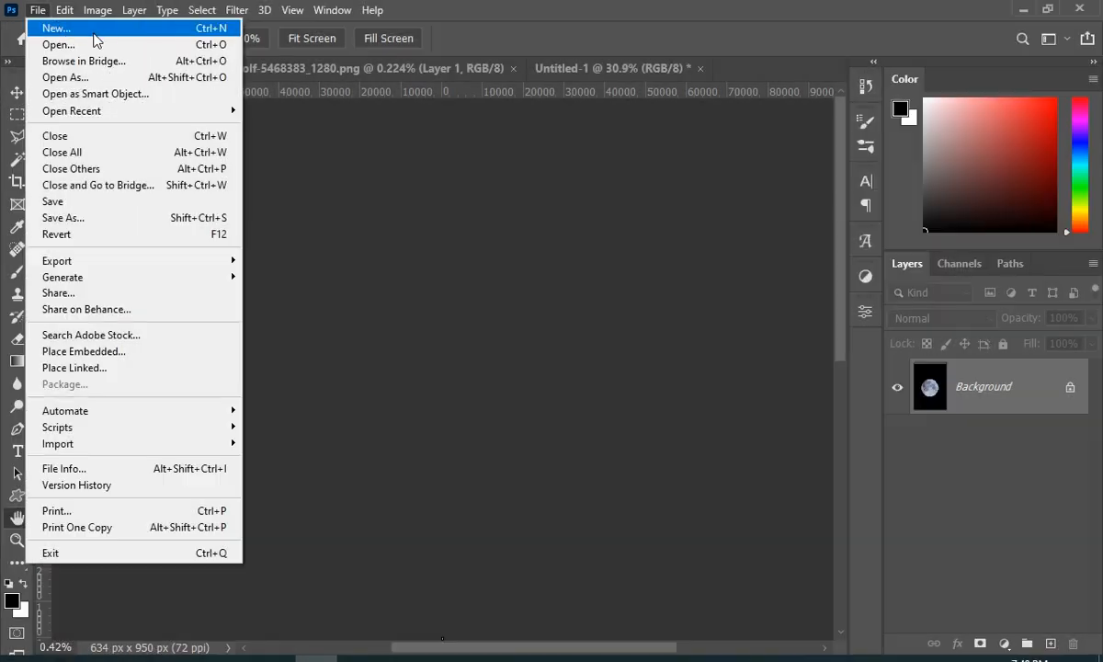
click(56, 28)
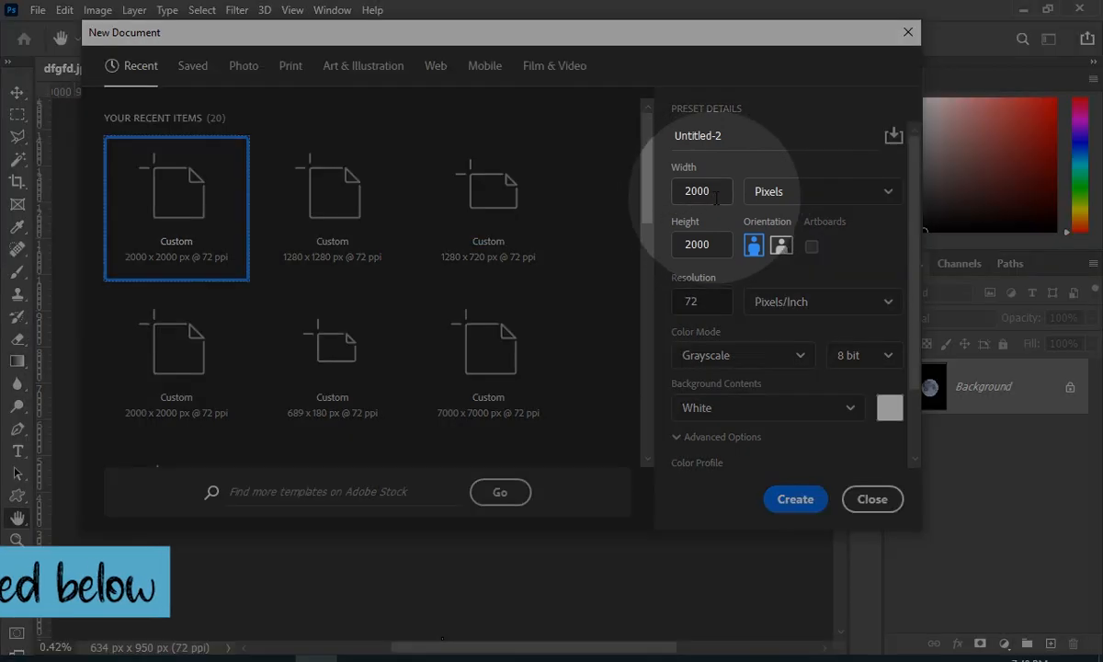
double_click(716, 194)
text(1280)
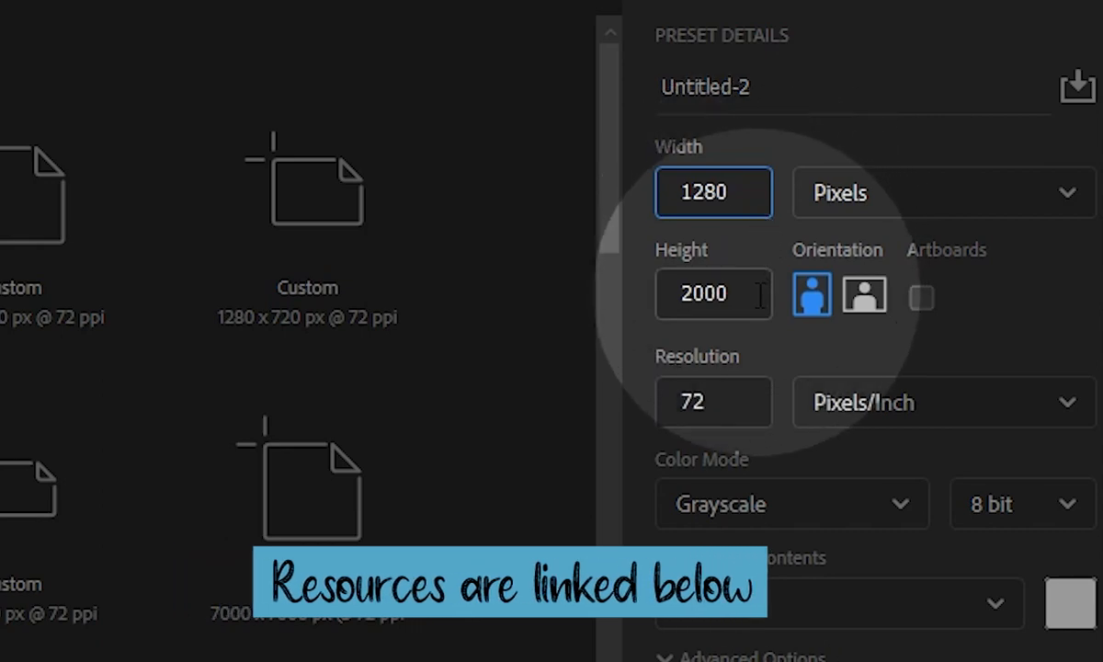
key(Tab)
text(720)
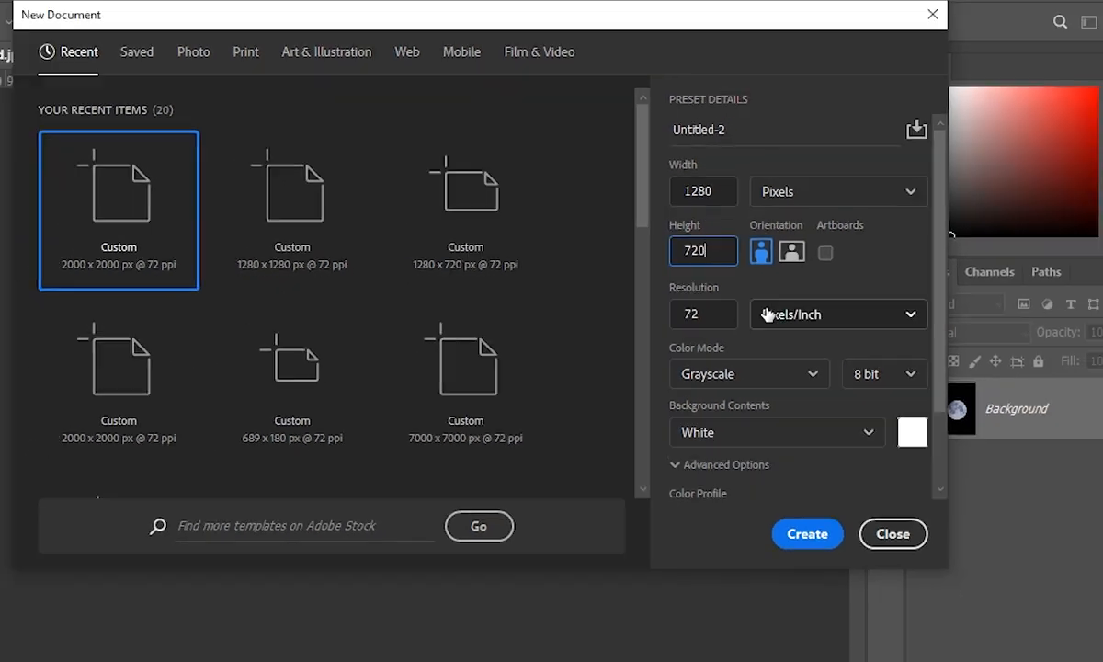
click(825, 352)
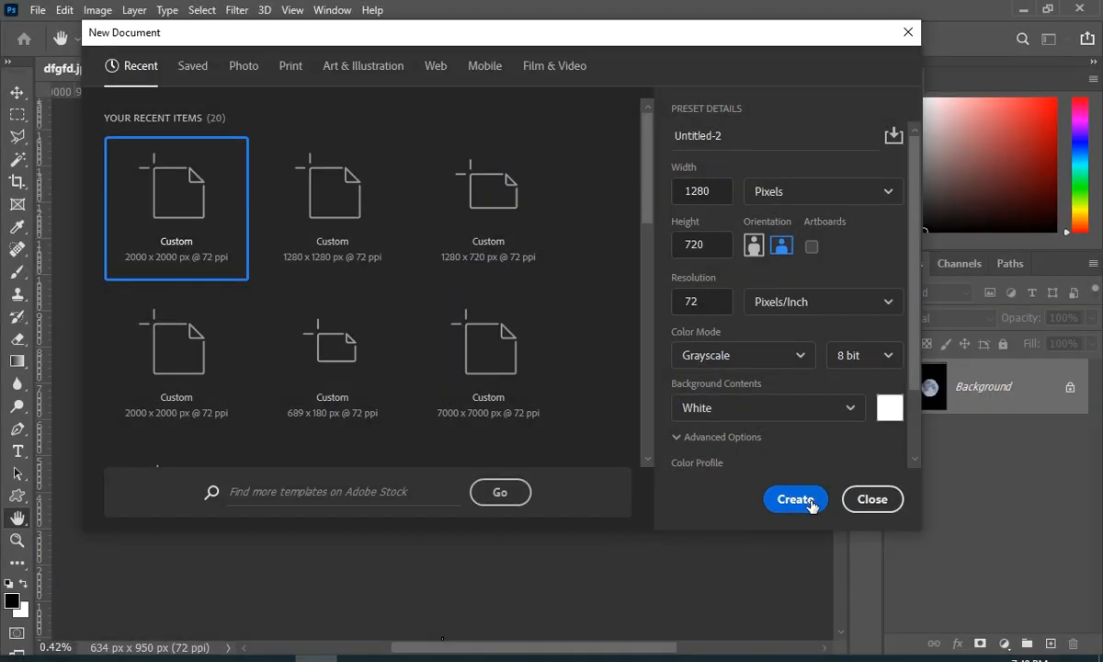
click(813, 505)
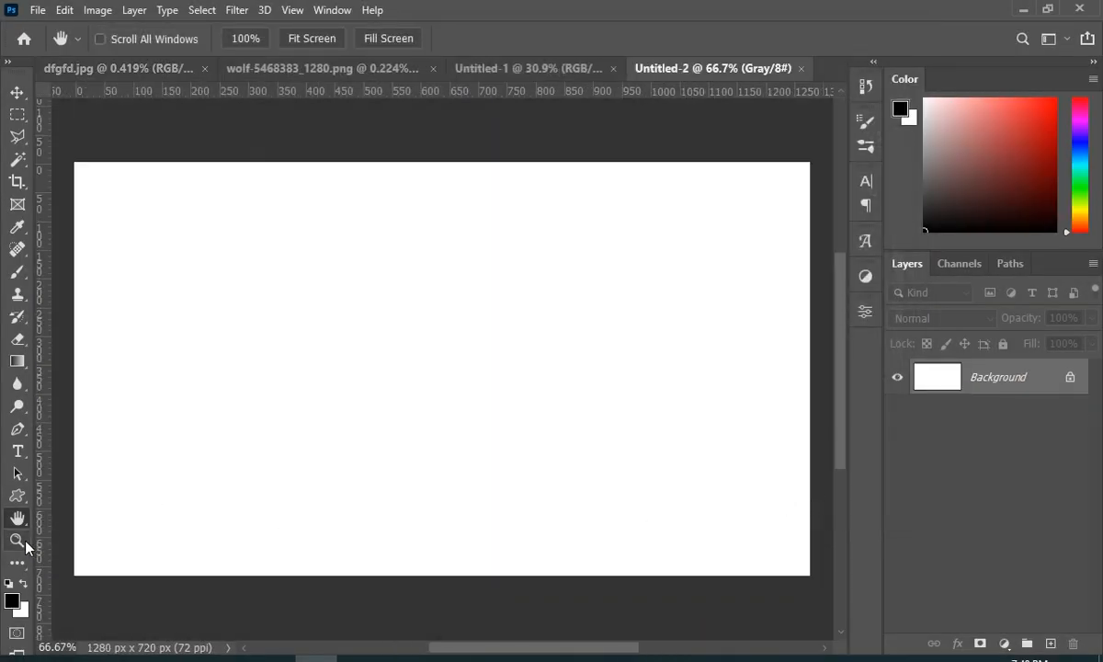
Add a new empty layer above the white background
key(z)
drag(438, 455, 408, 458)
key(ctrl+plus)
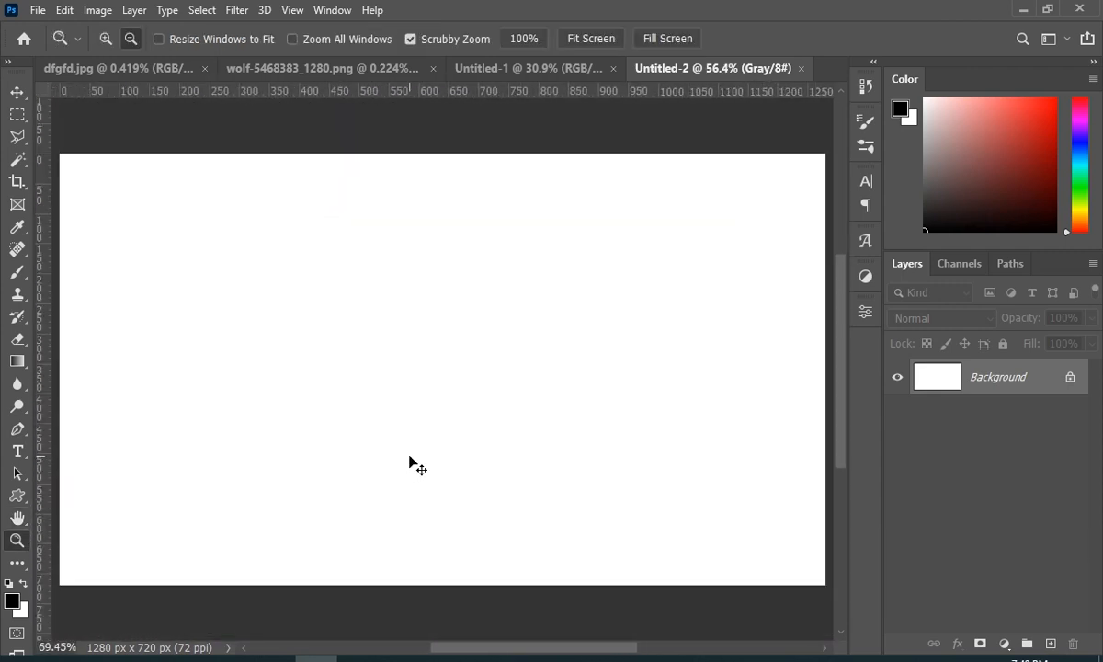
click(411, 457)
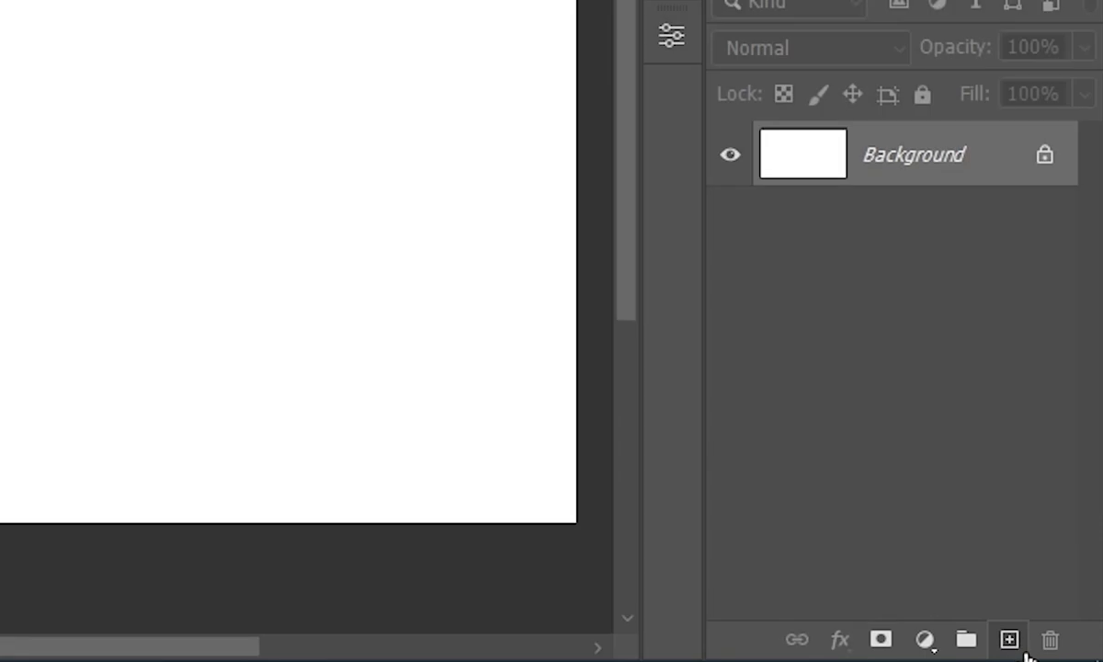
click(1009, 640)
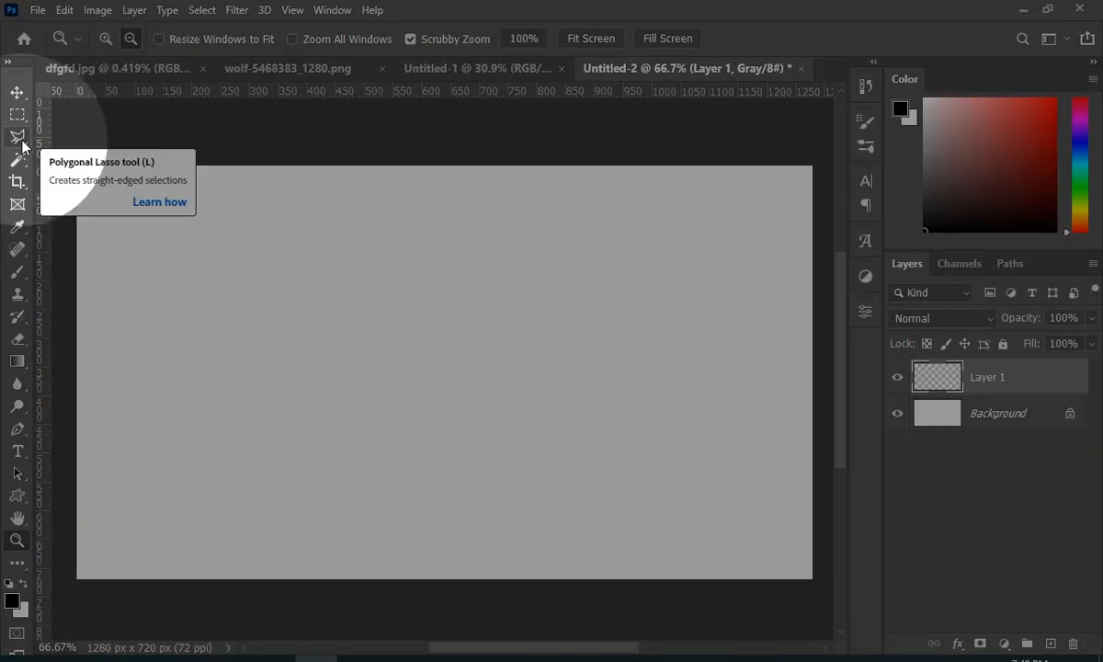
With the Lasso tool, select a wavy strip of ground across the full width of the canvas's lower part
click(21, 138)
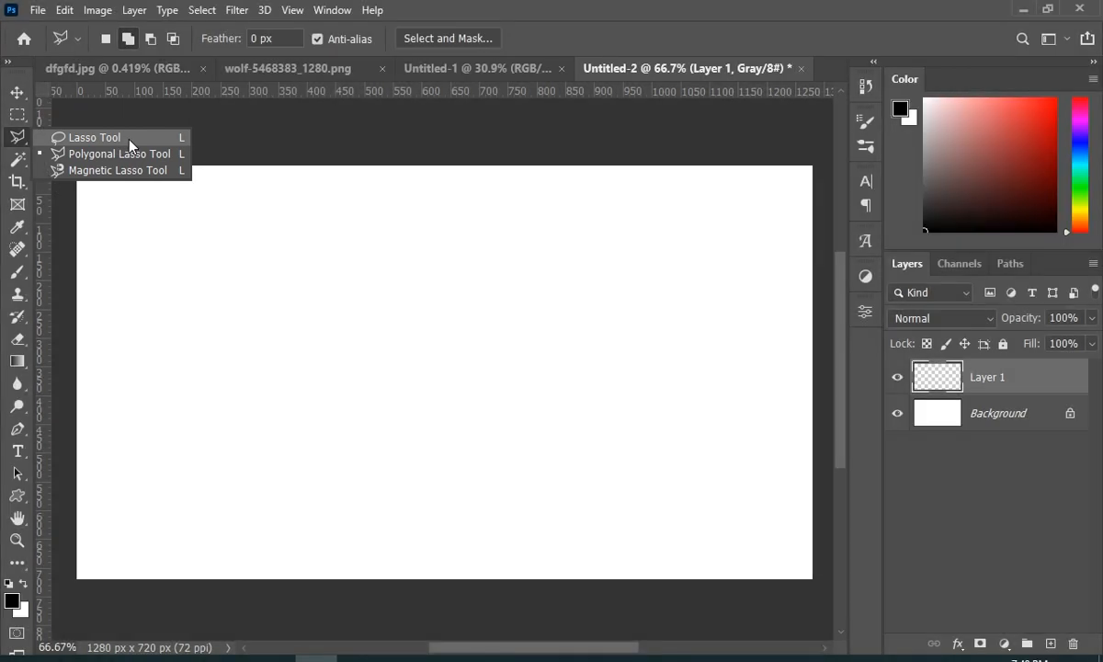
click(129, 139)
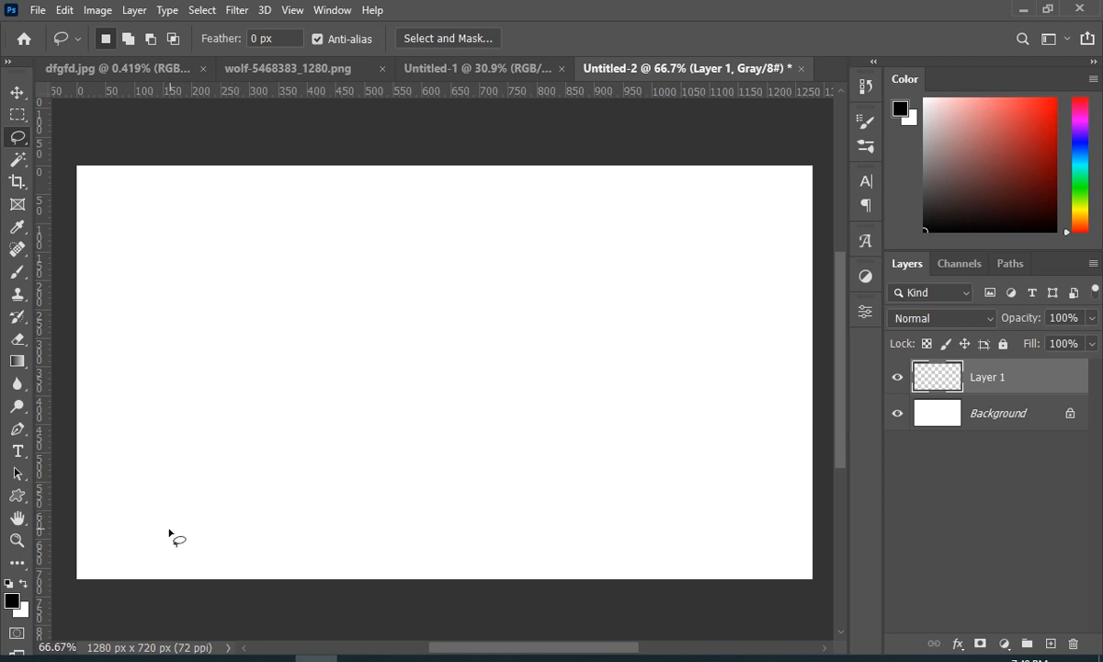
mouse_move(68, 525)
mouse_down()
mouse_move(378, 503)
mouse_move(426, 510)
mouse_move(815, 453)
mouse_move(830, 496)
mouse_move(822, 612)
mouse_move(262, 638)
mouse_move(137, 610)
mouse_move(76, 575)
mouse_up()
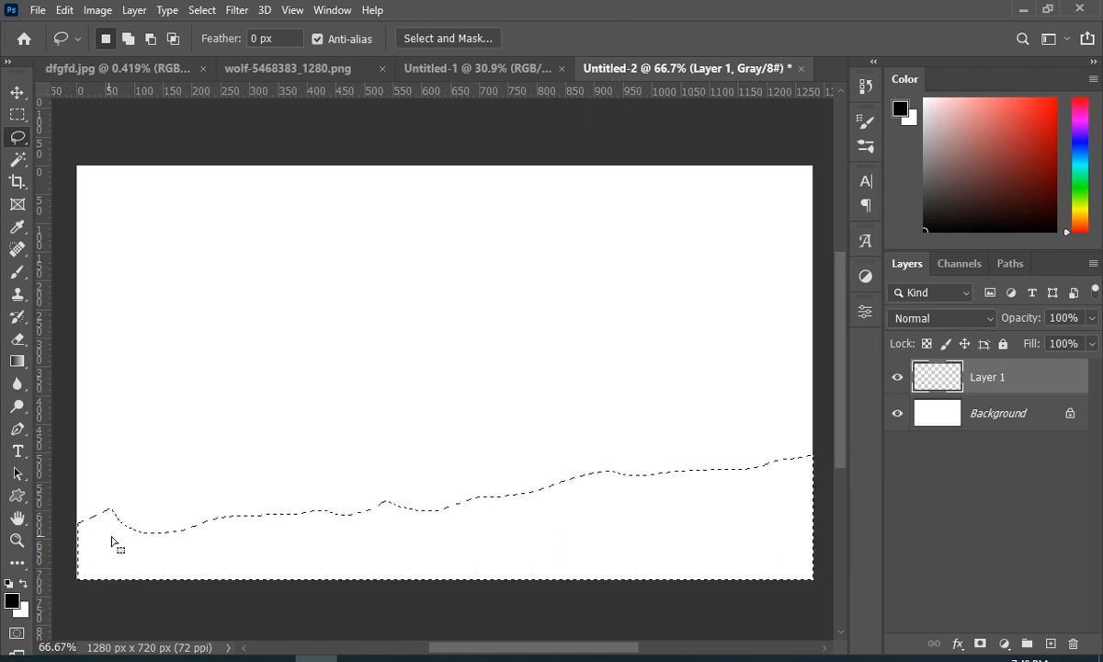
mouse_move(199, 539)
mouse_down()
mouse_move(146, 534)
mouse_move(213, 533)
mouse_up()
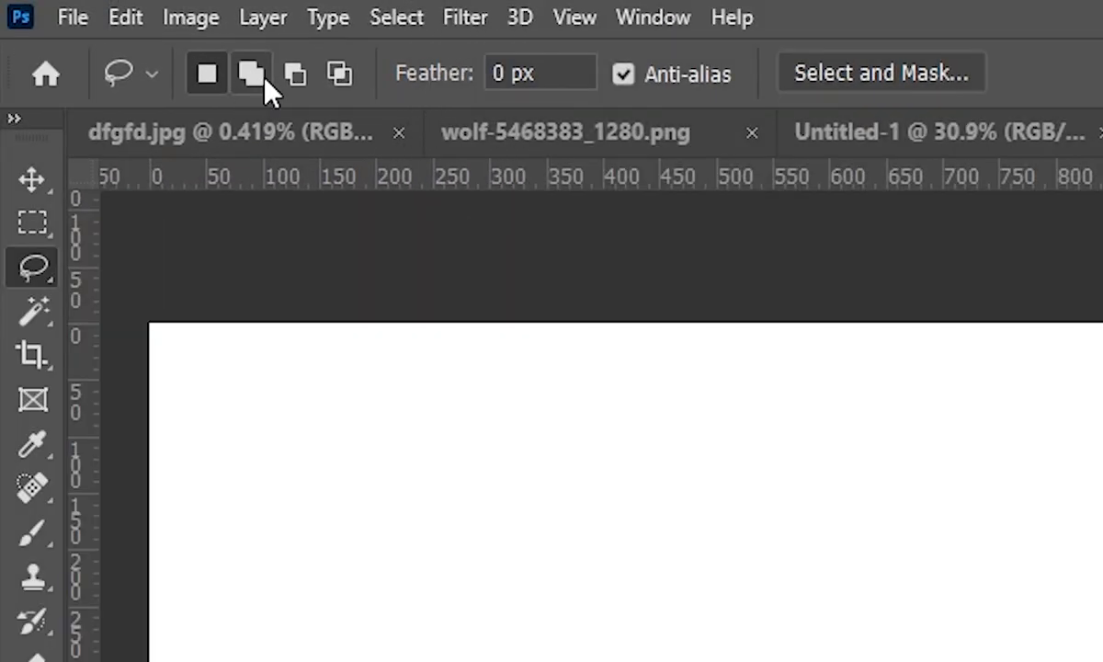
Add small uneven bumps along the upper edge of the ground selection with the Lasso tool in Add to selection mode
click(250, 73)
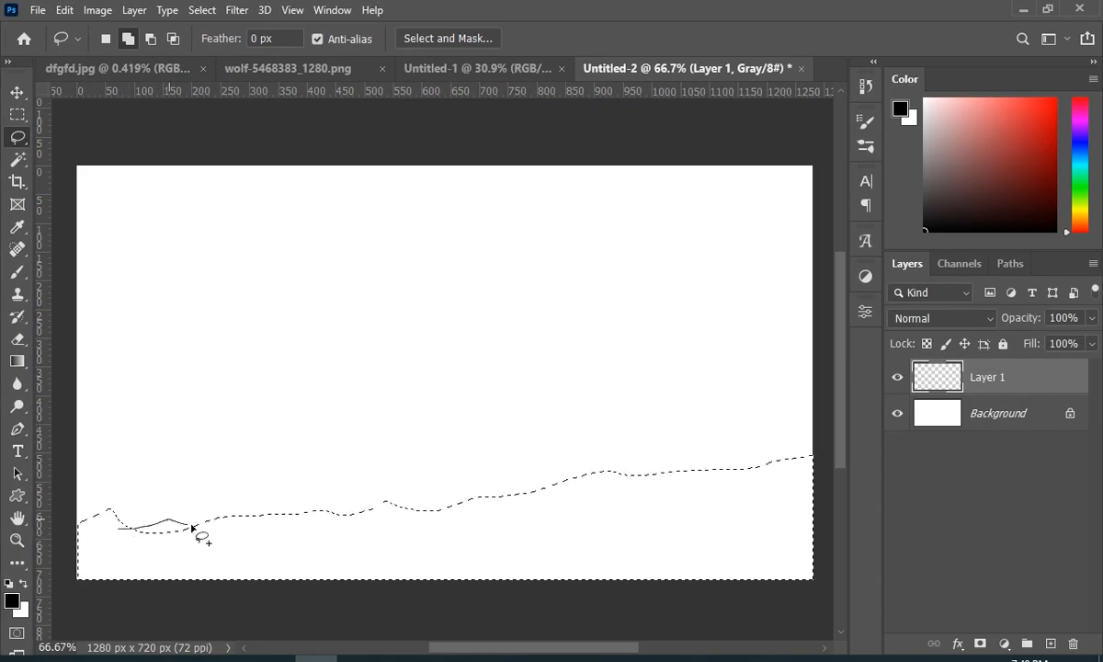
mouse_move(191, 527)
mouse_down()
mouse_move(285, 509)
mouse_move(321, 514)
mouse_move(372, 563)
mouse_up()
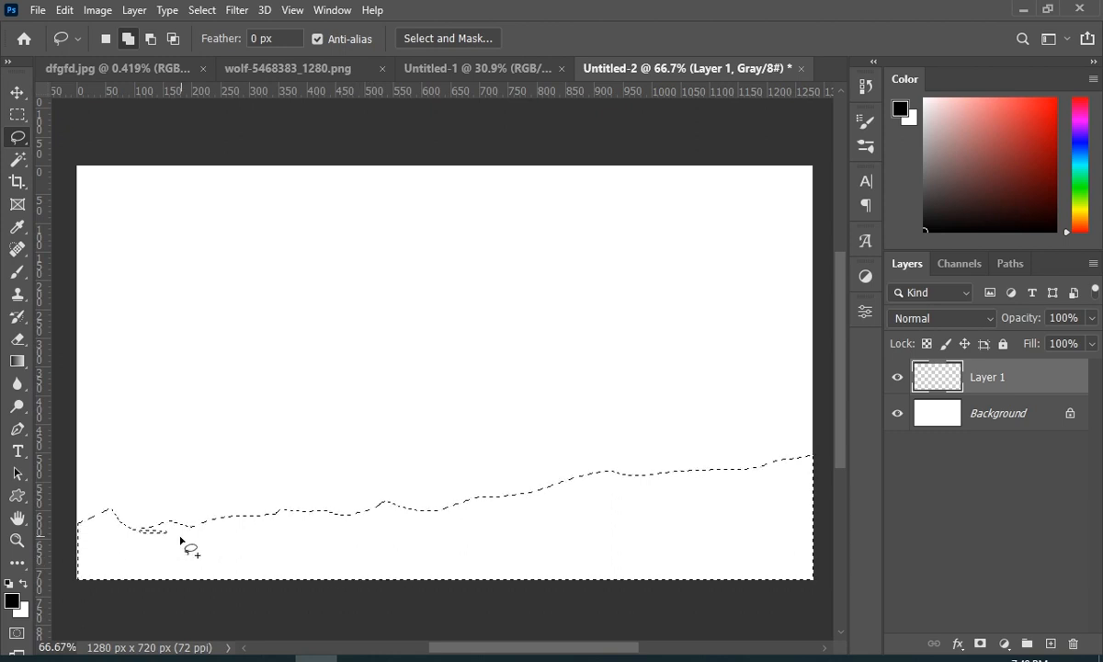
drag(173, 531, 132, 538)
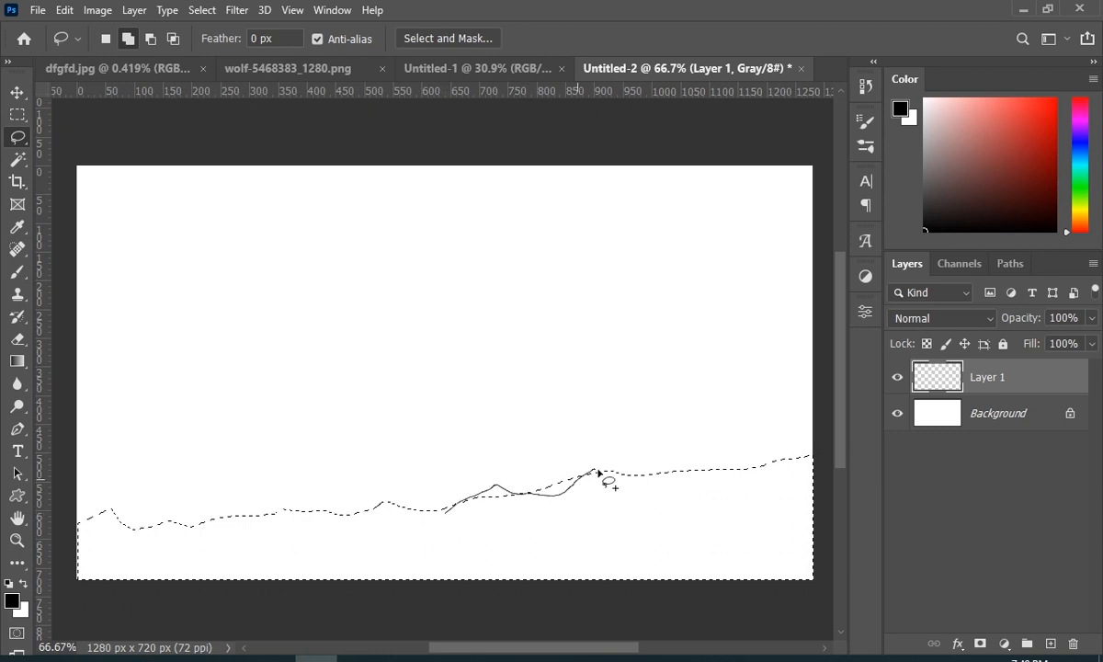
mouse_move(759, 531)
mouse_down()
mouse_move(615, 556)
mouse_move(428, 559)
mouse_up()
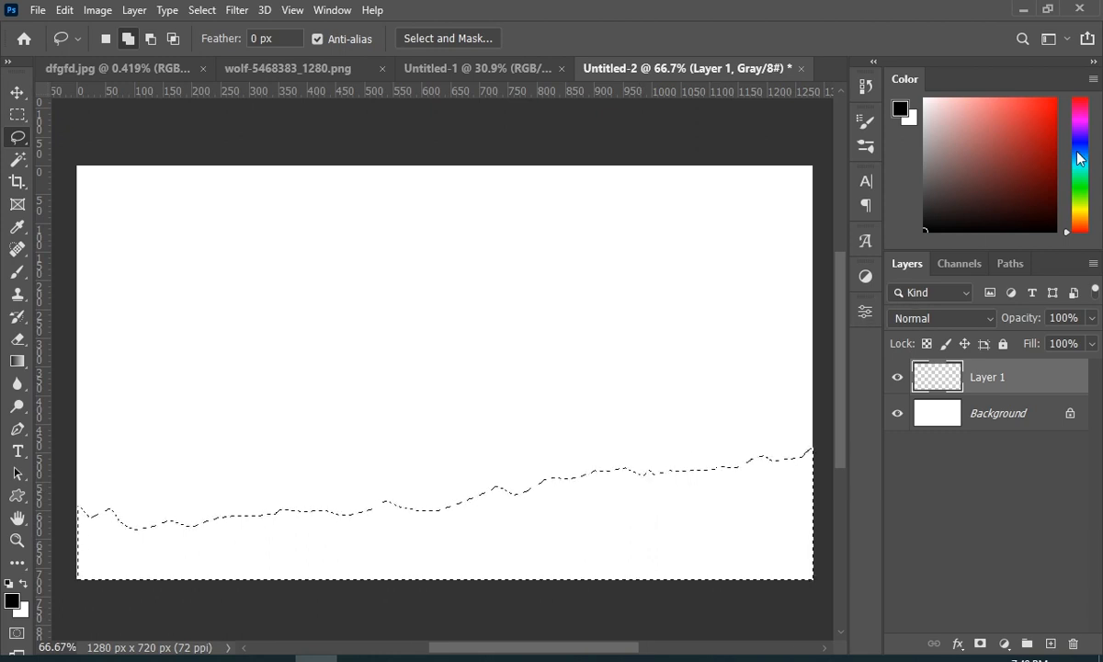
Enlarge the Color panel's colour field and set the hue to pink
drag(1078, 250, 1077, 359)
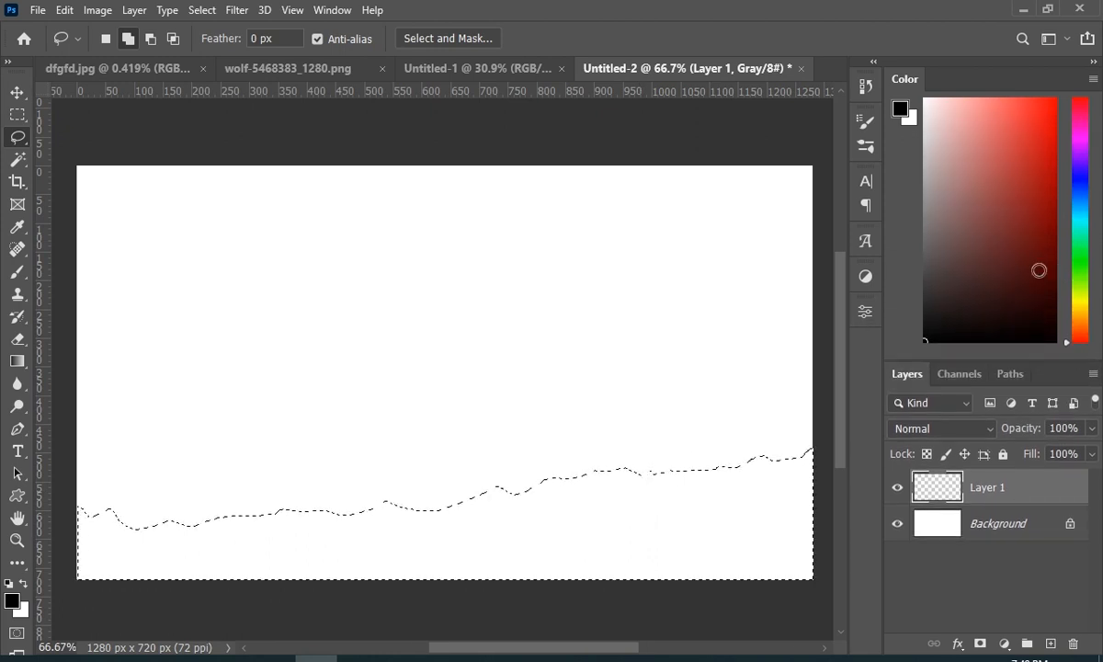
click(13, 600)
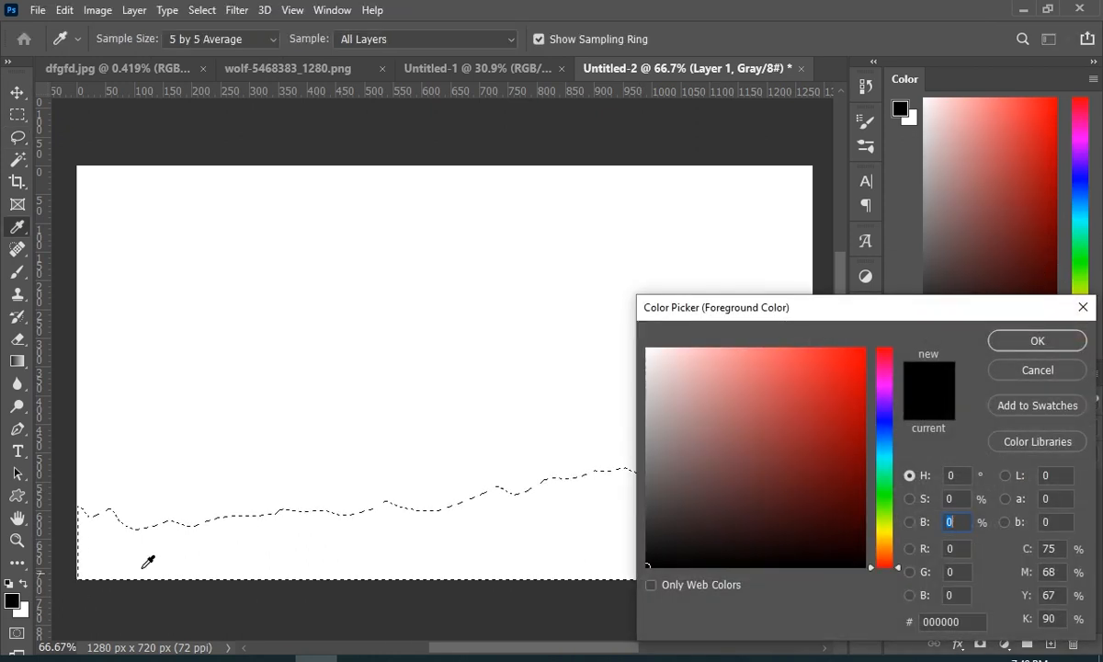
click(1009, 368)
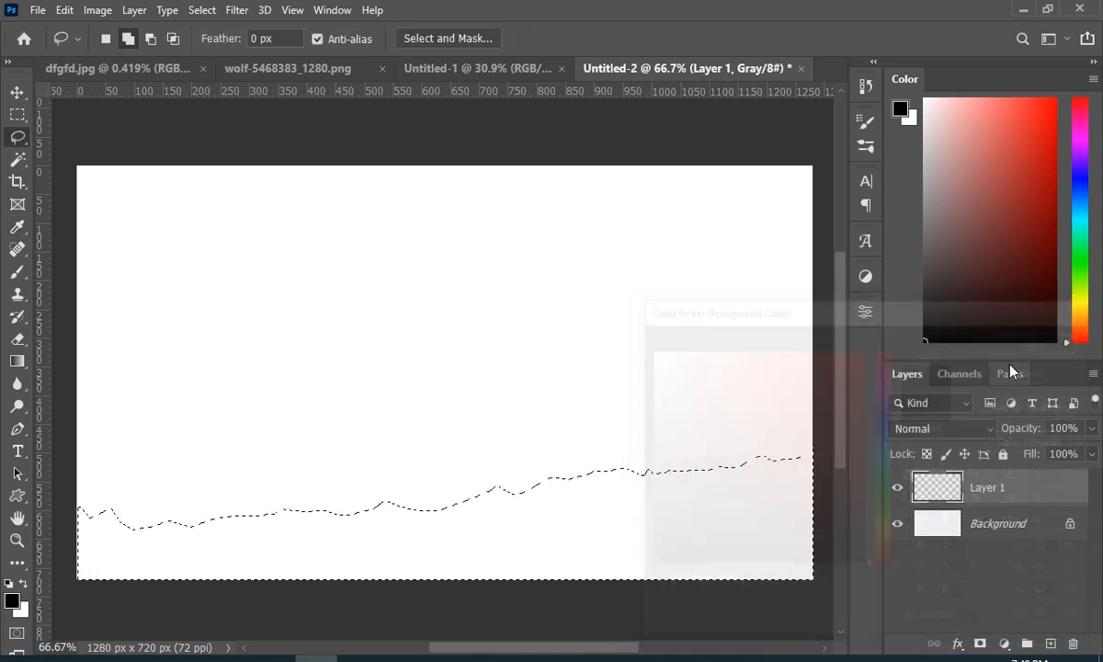
click(1083, 225)
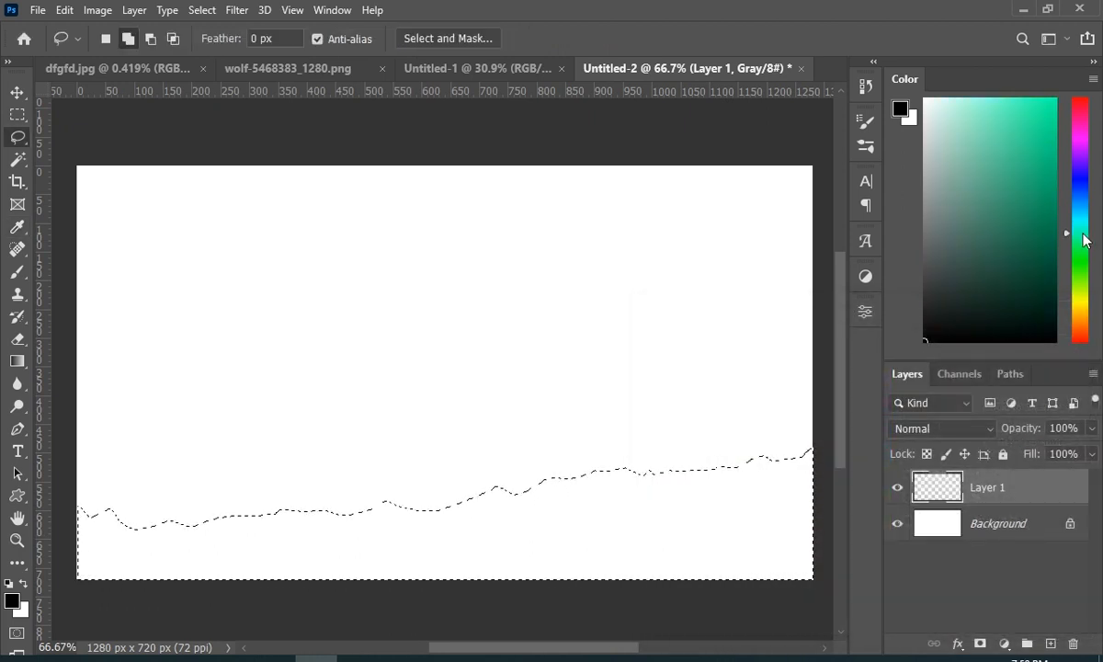
drag(1082, 240, 1083, 122)
drag(985, 240, 992, 287)
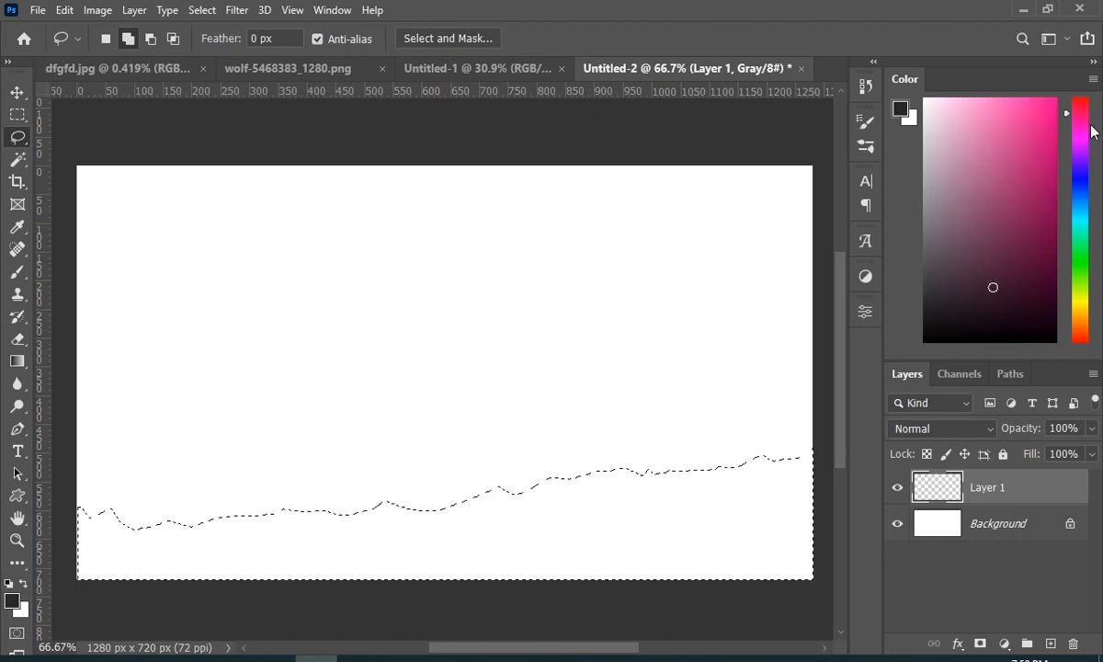
click(998, 270)
click(1033, 220)
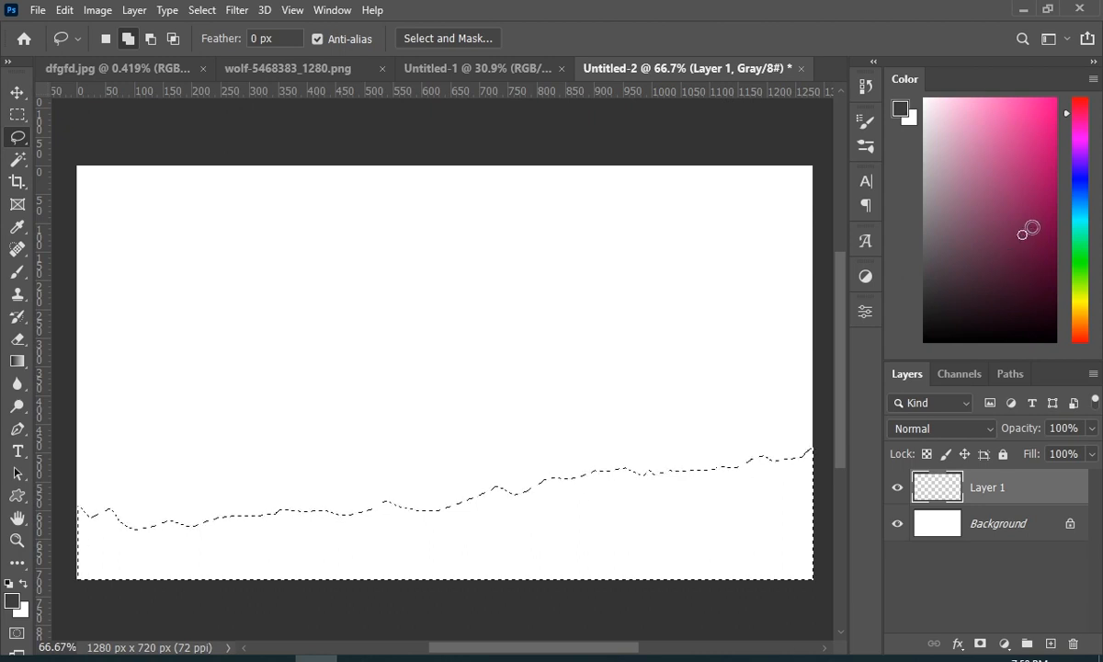
click(1016, 263)
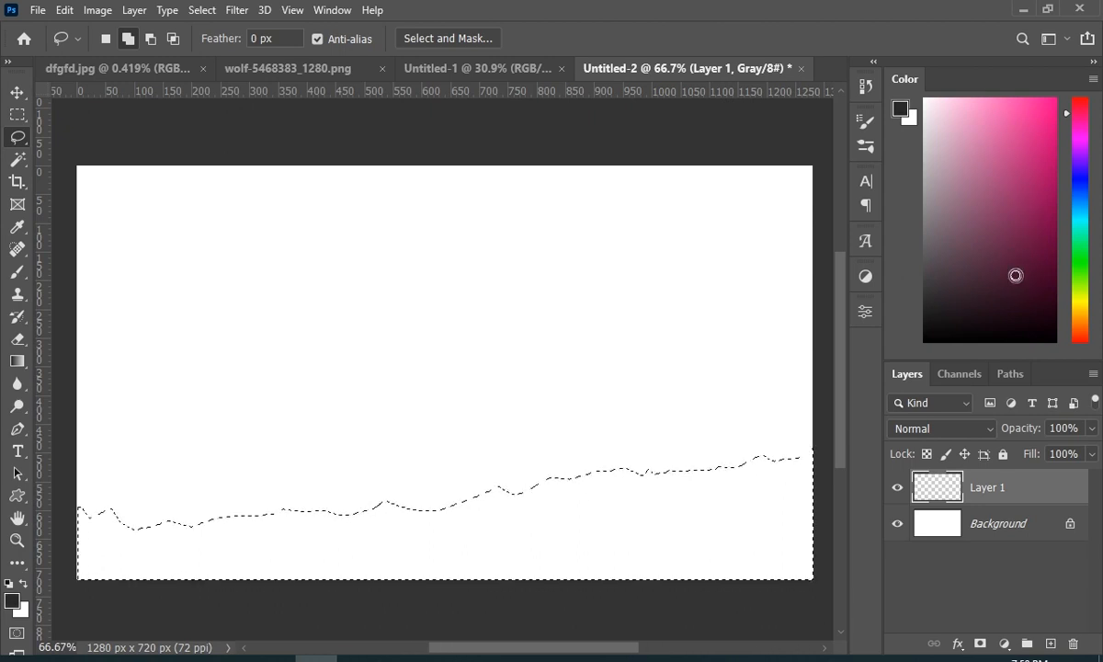
key(ctrl+z)
Fill the ground selection on Layer 1 with a dark maroon foreground colour in RGB mode and remove the selection
mouse_move(1014, 258)
mouse_down()
mouse_move(1015, 286)
mouse_move(1001, 292)
mouse_up()
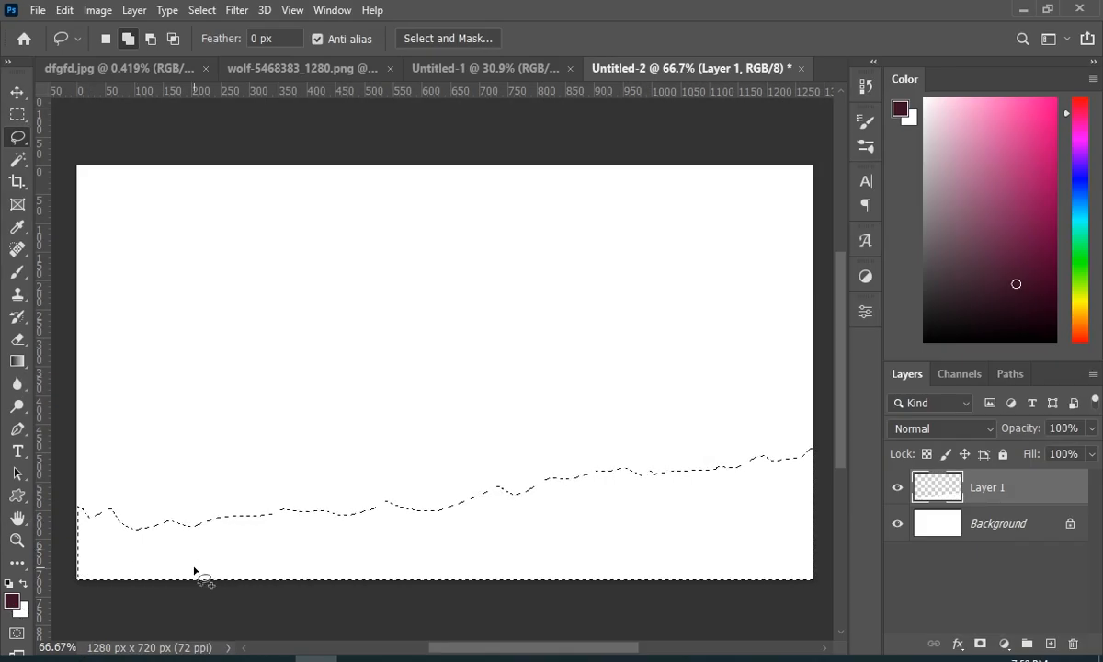
key(alt+BackSpace)
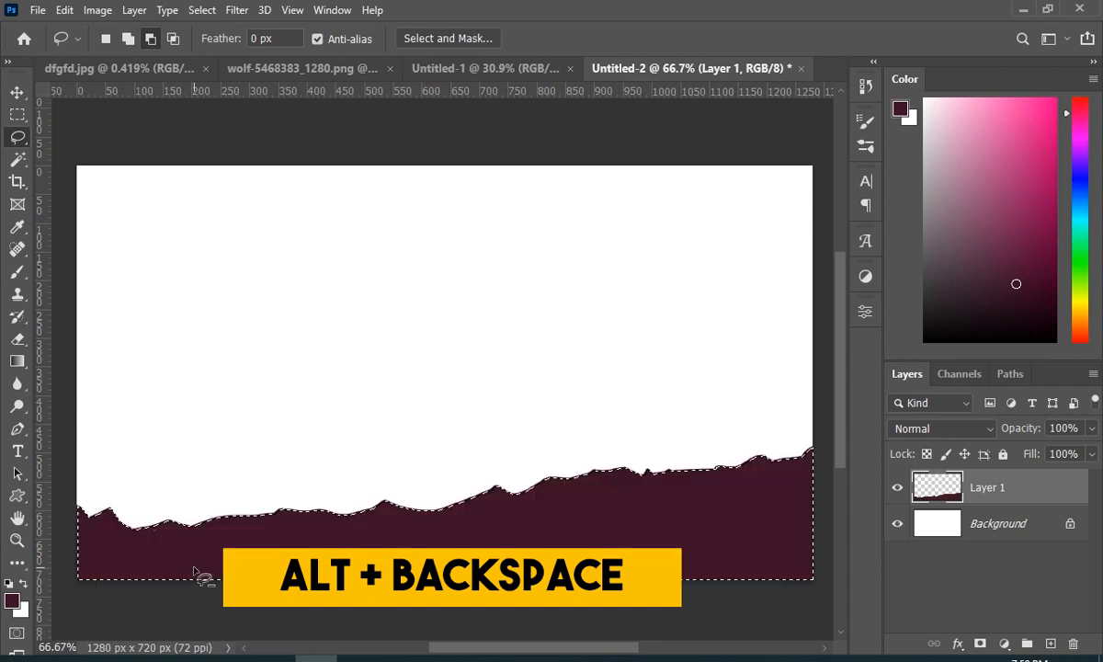
key(shift)
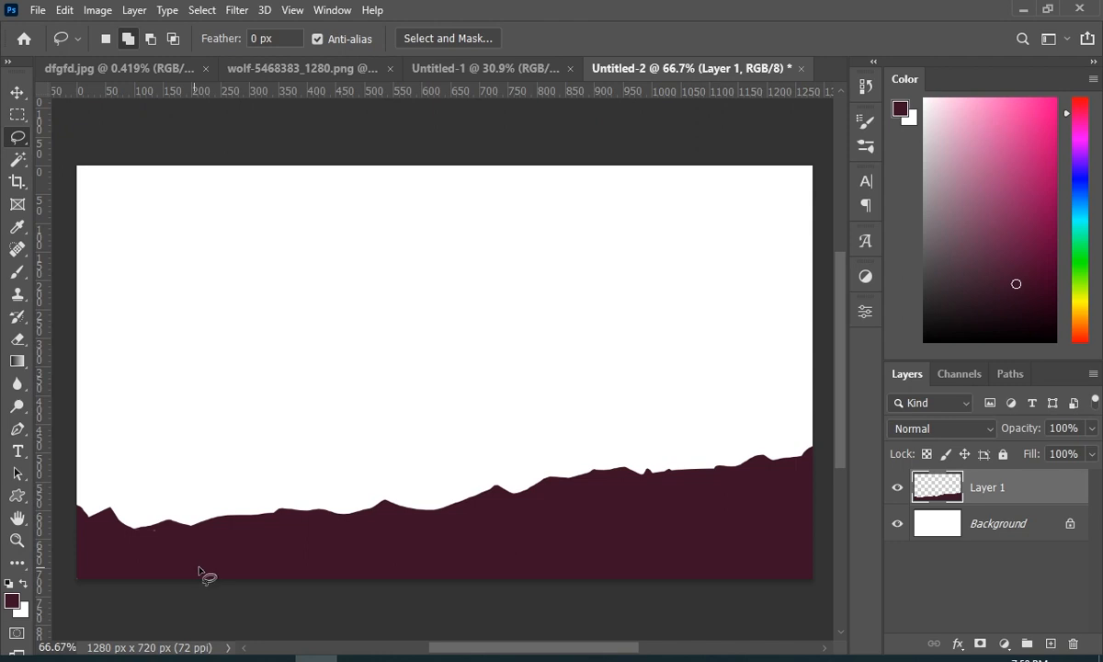
key(ctrl+d)
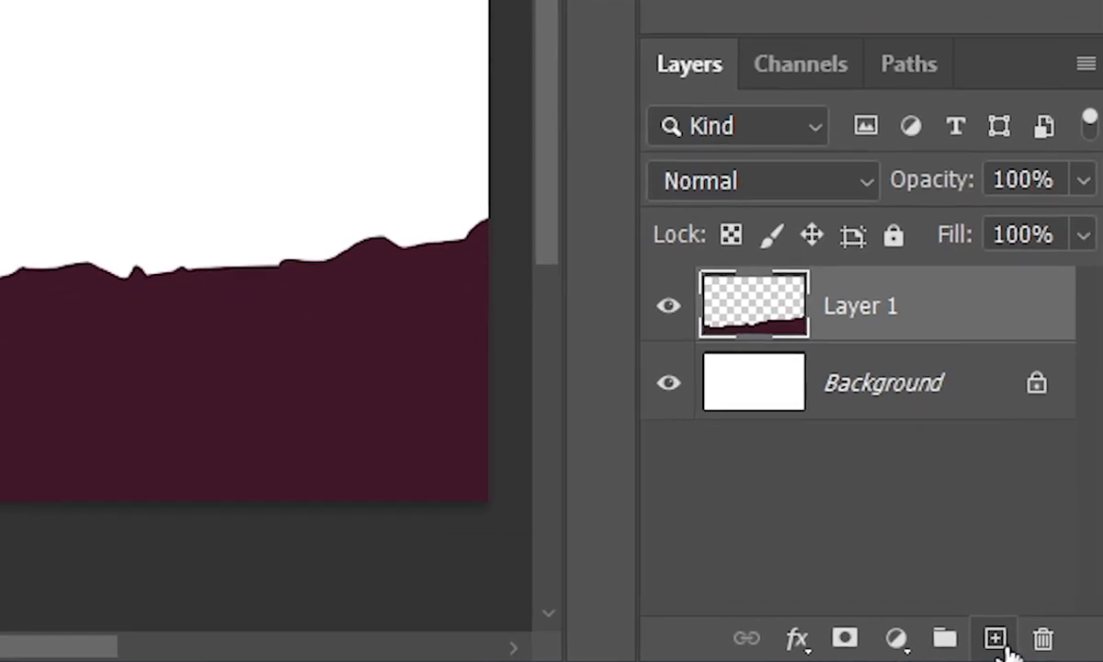
Add a new layer below Layer 1 and lasso a slightly taller, bumpy hill outline across the full canvas width on it
click(1050, 643)
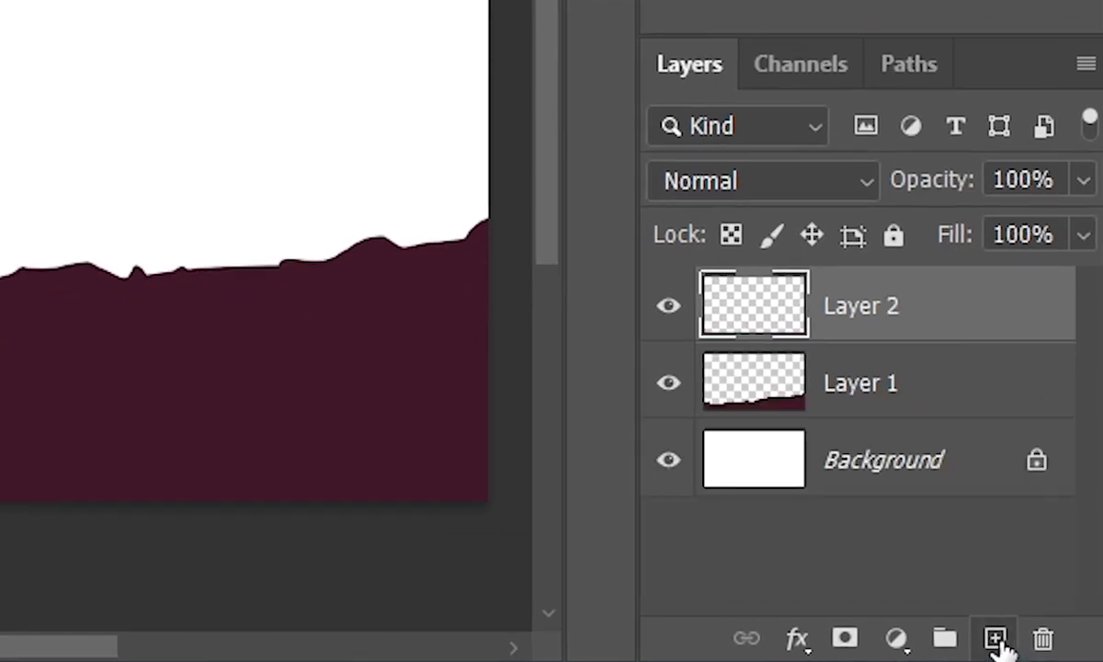
drag(1040, 320, 1033, 412)
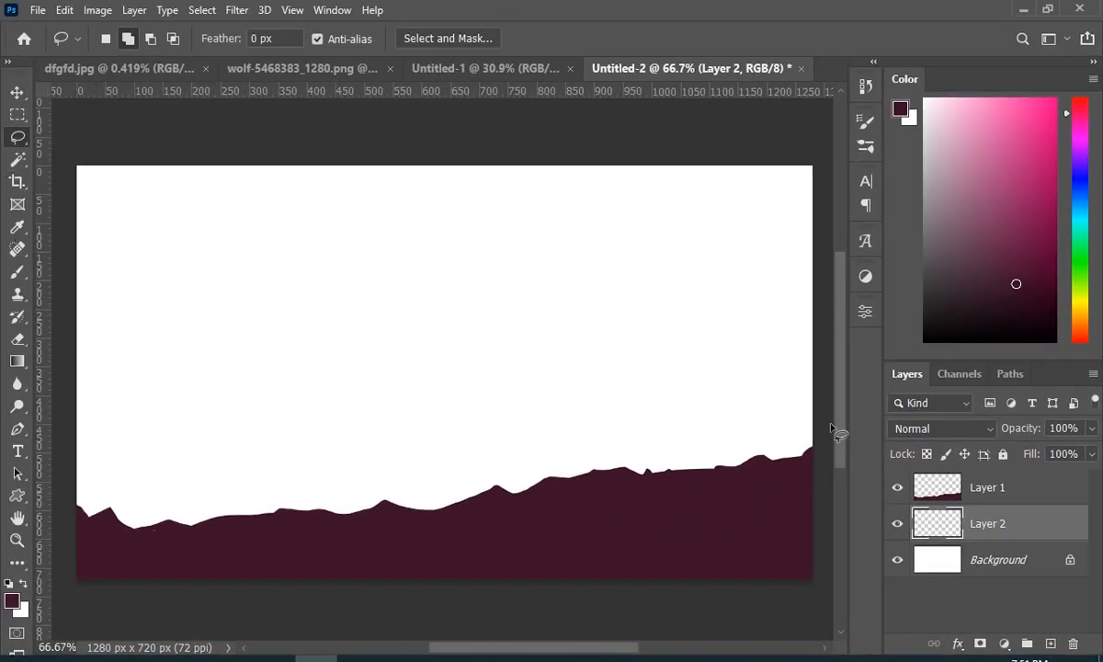
mouse_move(814, 434)
mouse_down()
mouse_move(601, 457)
mouse_move(579, 442)
mouse_move(474, 482)
mouse_move(453, 506)
mouse_move(422, 507)
mouse_move(393, 489)
mouse_move(361, 498)
mouse_move(231, 483)
mouse_move(193, 497)
mouse_move(151, 490)
mouse_move(108, 452)
mouse_move(80, 446)
mouse_move(56, 460)
mouse_move(50, 588)
mouse_move(354, 614)
mouse_move(764, 605)
mouse_move(873, 538)
mouse_move(830, 447)
mouse_up()
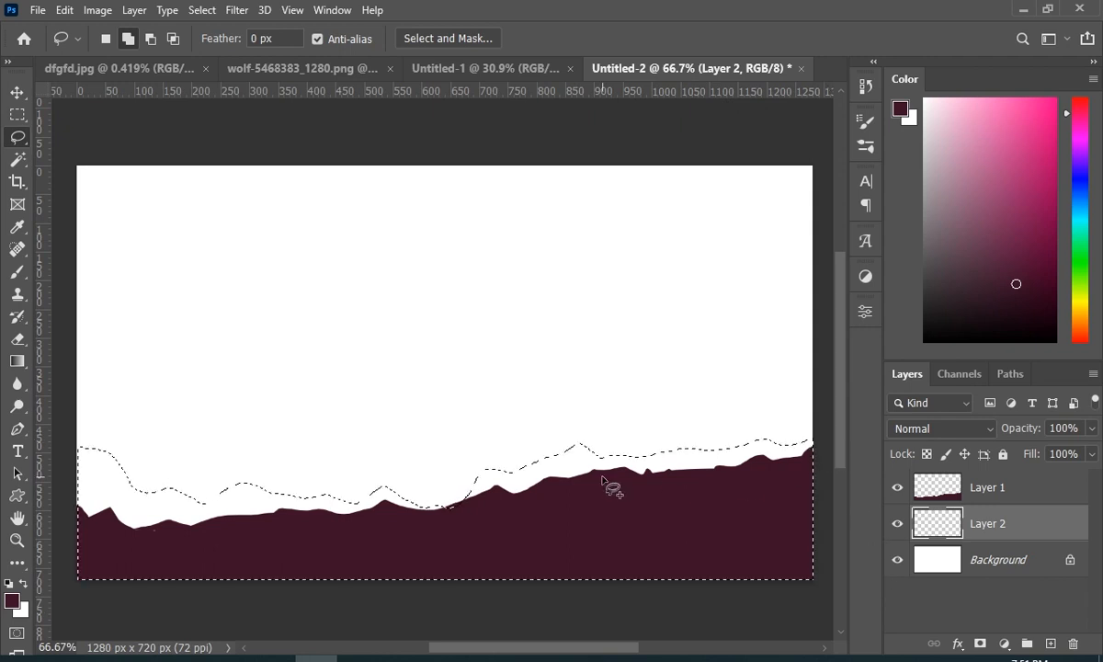
mouse_move(482, 488)
mouse_down()
mouse_move(448, 496)
mouse_move(414, 522)
mouse_move(477, 528)
mouse_move(484, 480)
mouse_up()
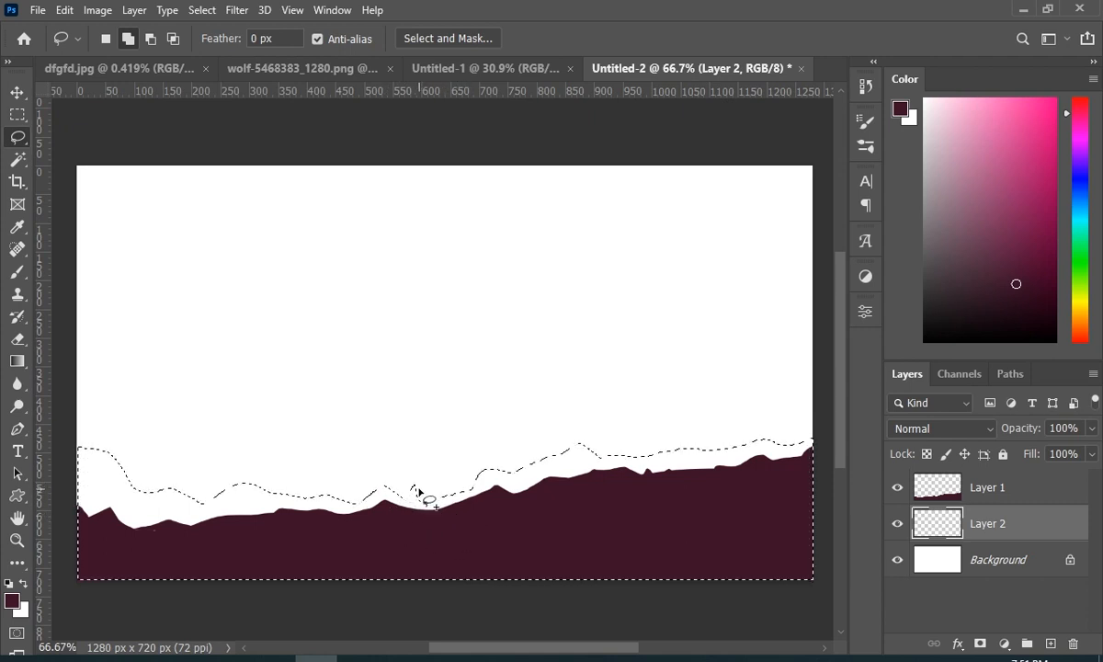
key(alt)
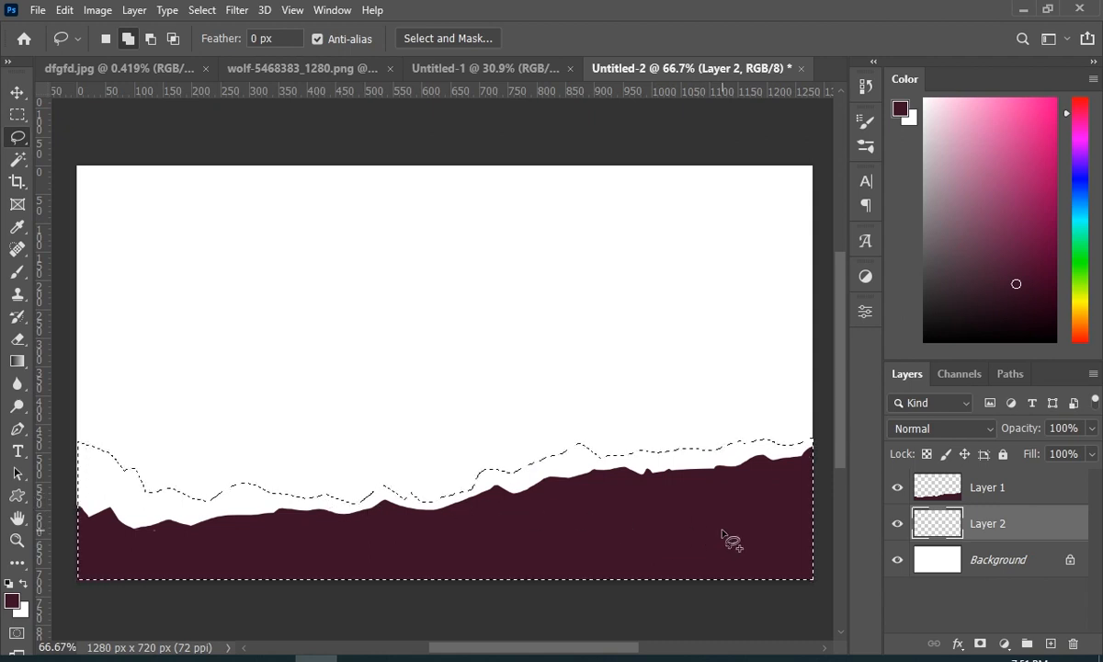
Fill the hill selection on Layer 2 with a slightly lighter maroon foreground colour
click(1014, 264)
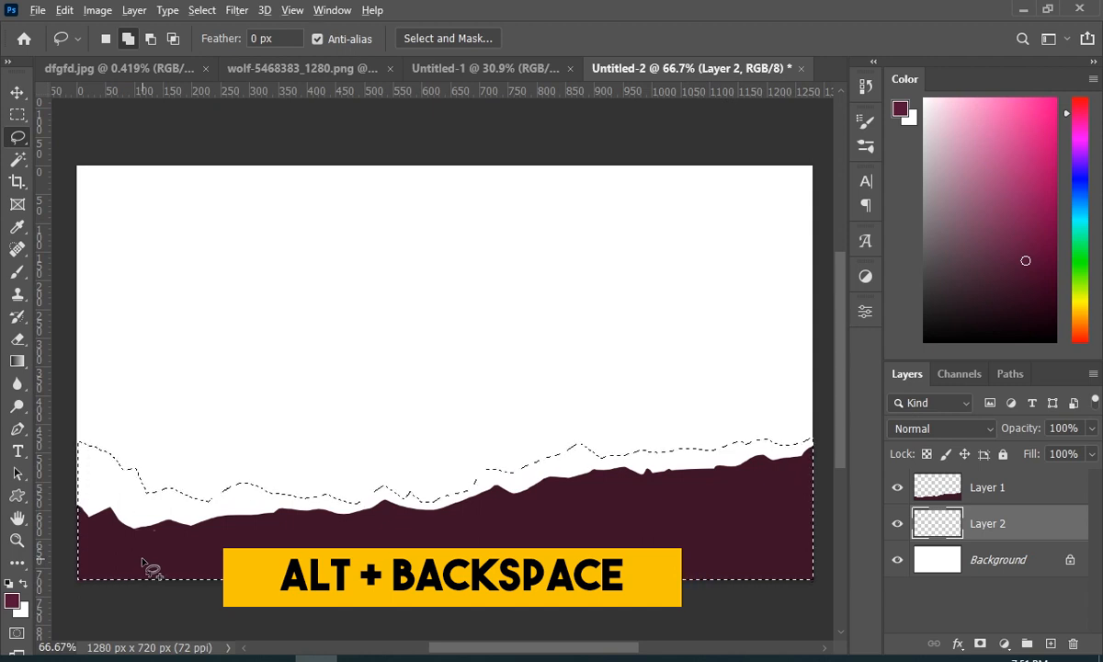
key(alt+BackSpace)
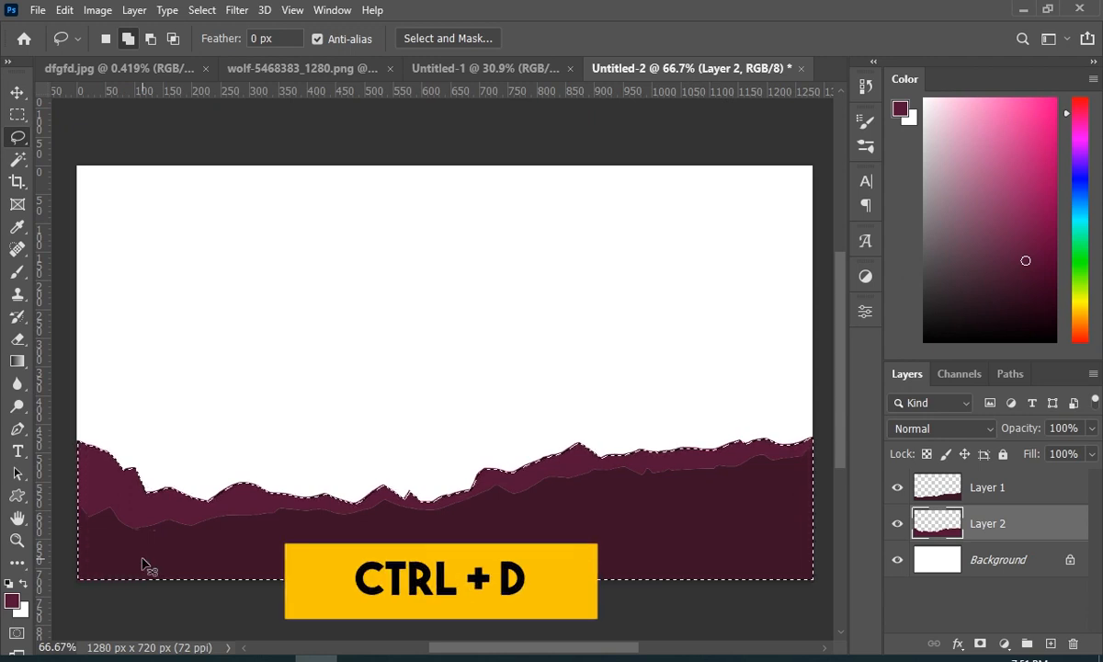
Remove the hill selection and toggle the visibility of Layer 2 and Layer 1 to compare the two hills
key(ctrl+d)
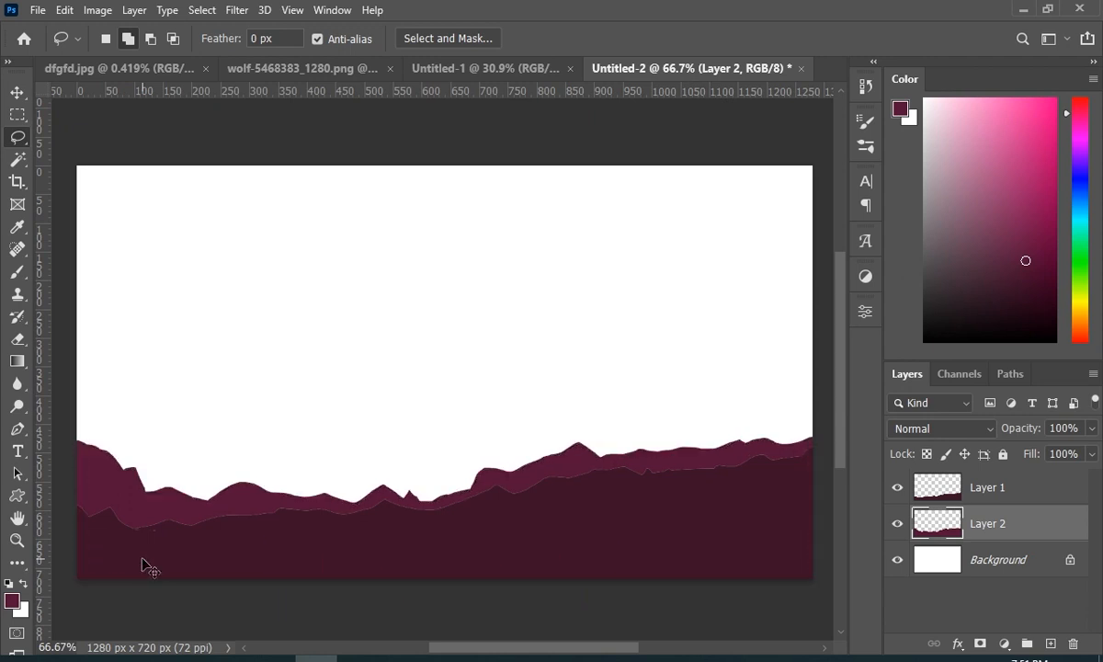
click(896, 526)
click(897, 522)
click(898, 488)
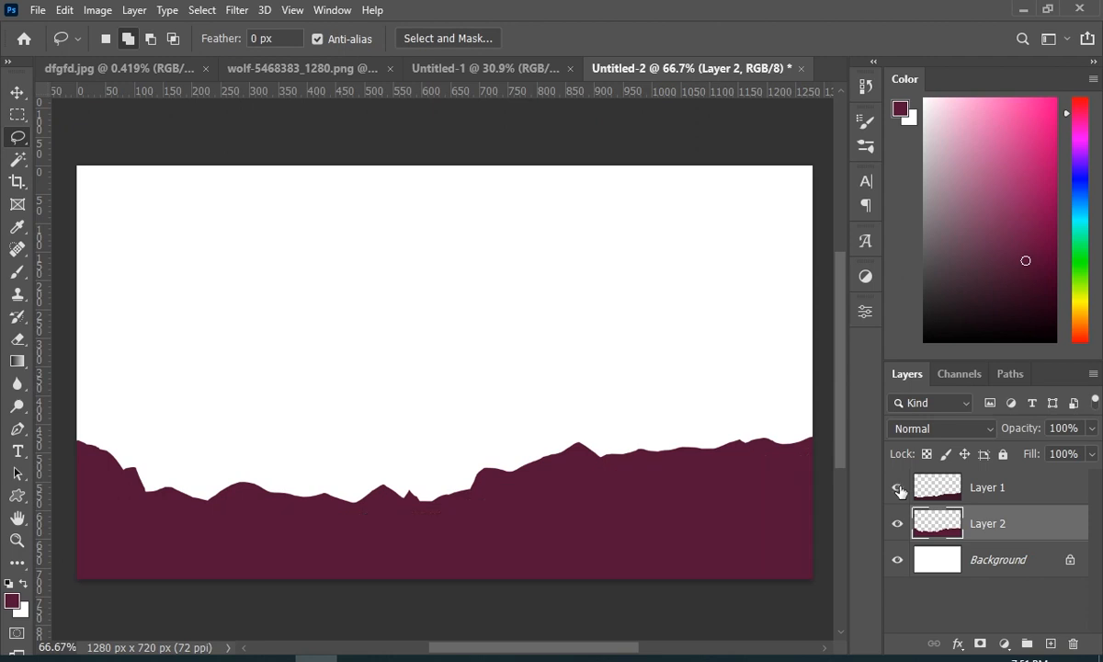
click(898, 488)
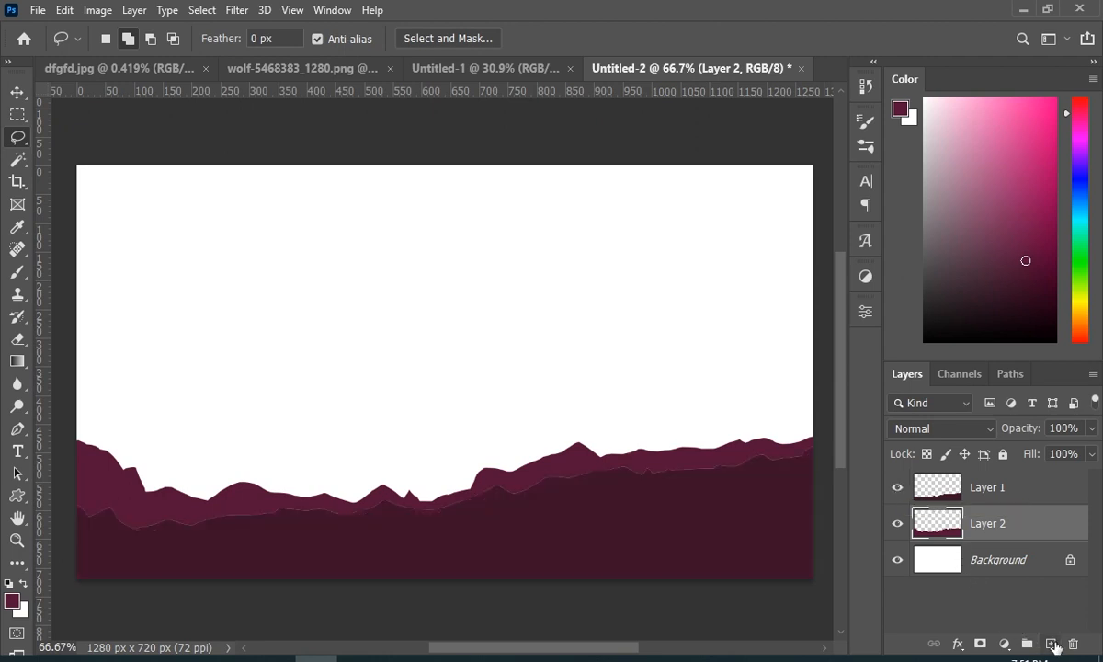
Add a new layer below Layer 2 and lasso a taller hill outline across the full canvas width on it
click(1051, 644)
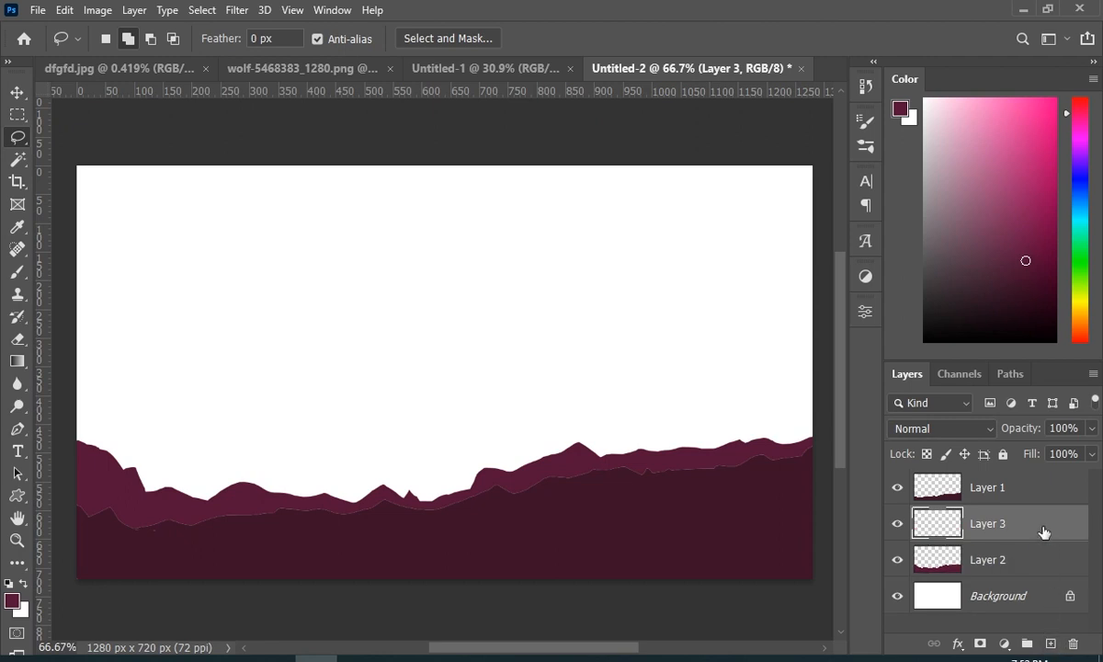
drag(1044, 532, 1047, 573)
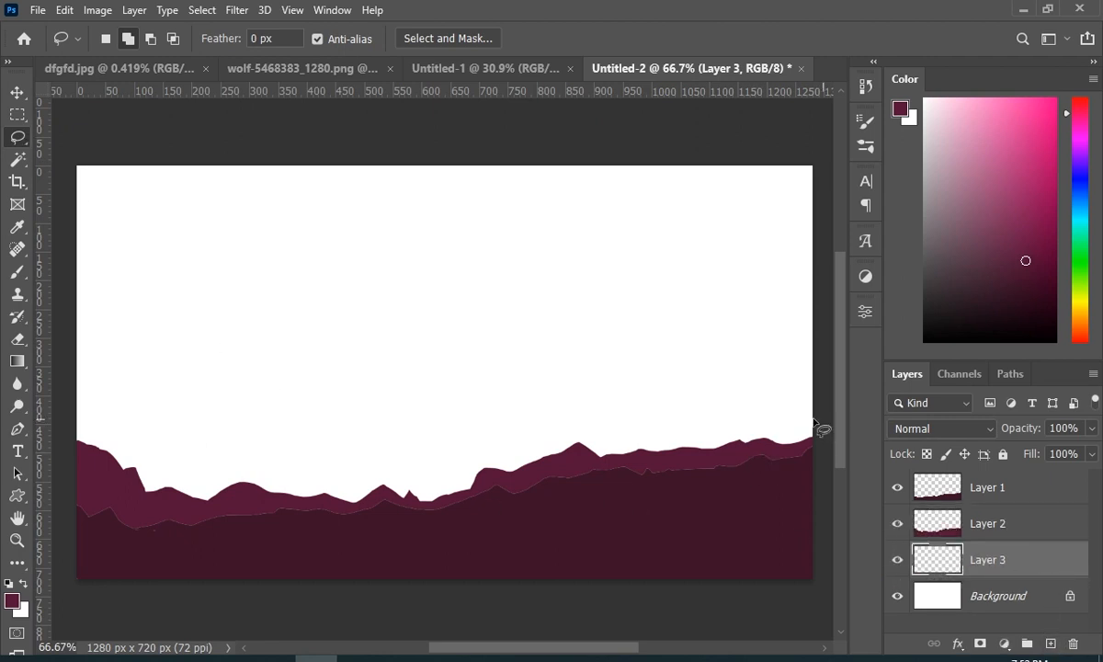
mouse_move(815, 423)
mouse_down()
mouse_move(618, 411)
mouse_move(426, 430)
mouse_move(287, 388)
mouse_move(205, 388)
mouse_move(89, 334)
mouse_move(33, 331)
mouse_up()
key(ctrl+d)
mouse_move(805, 415)
mouse_down()
mouse_move(584, 409)
mouse_move(359, 450)
mouse_move(118, 406)
mouse_move(188, 648)
mouse_move(779, 459)
mouse_move(776, 405)
mouse_move(524, 425)
mouse_move(386, 480)
mouse_move(441, 459)
mouse_up()
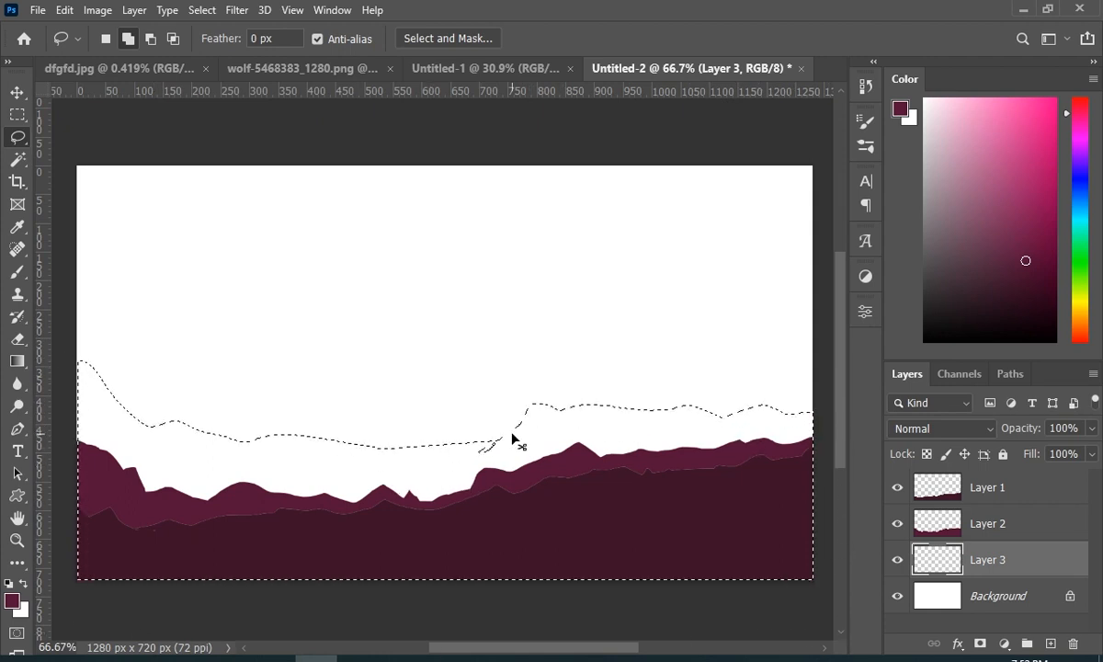
Refine the Layer 3 hill selection by adding and subtracting lasso areas for a bumpier ridge and a lower peak at the canvas's left edge
mouse_move(813, 411)
mouse_down()
mouse_move(719, 414)
mouse_move(694, 460)
mouse_move(743, 448)
mouse_up()
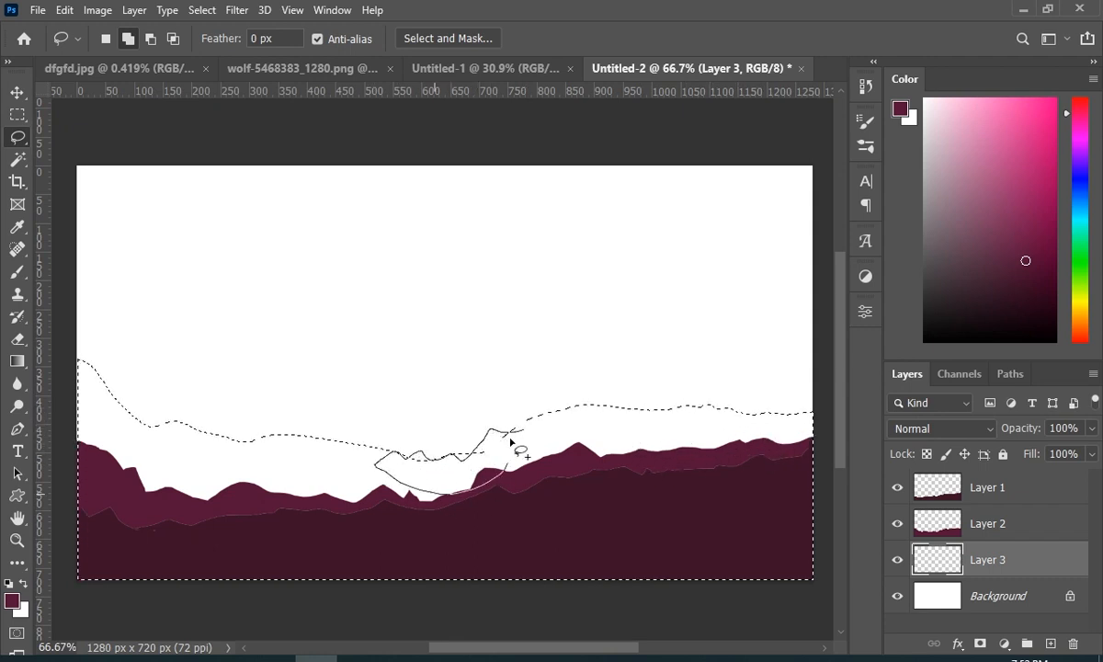
drag(512, 443, 514, 432)
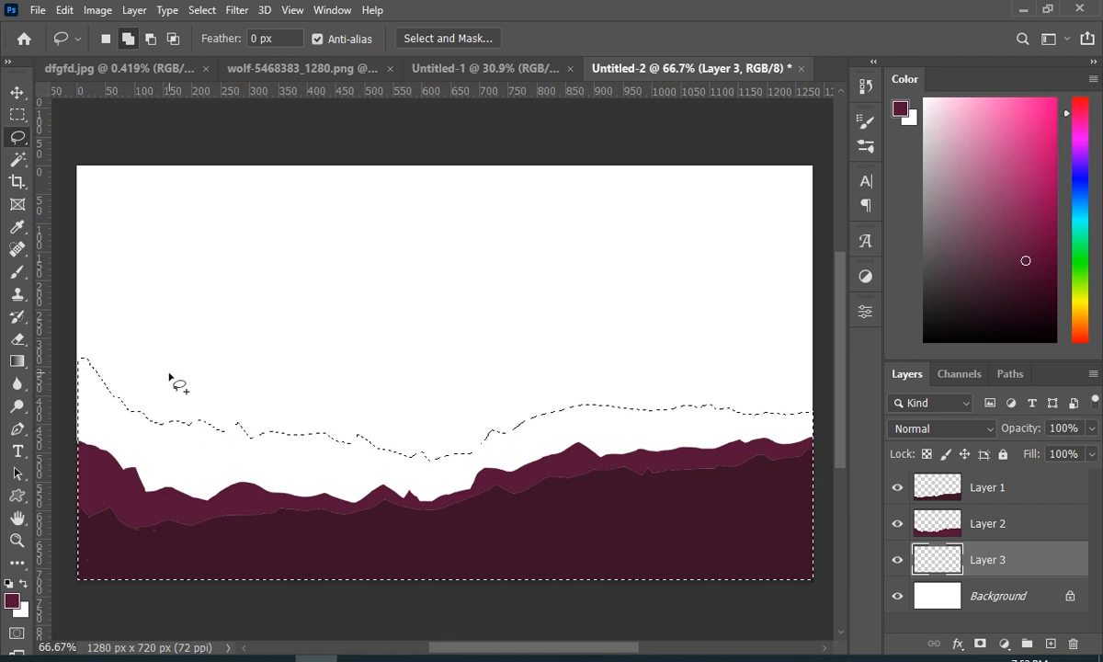
key(alt)
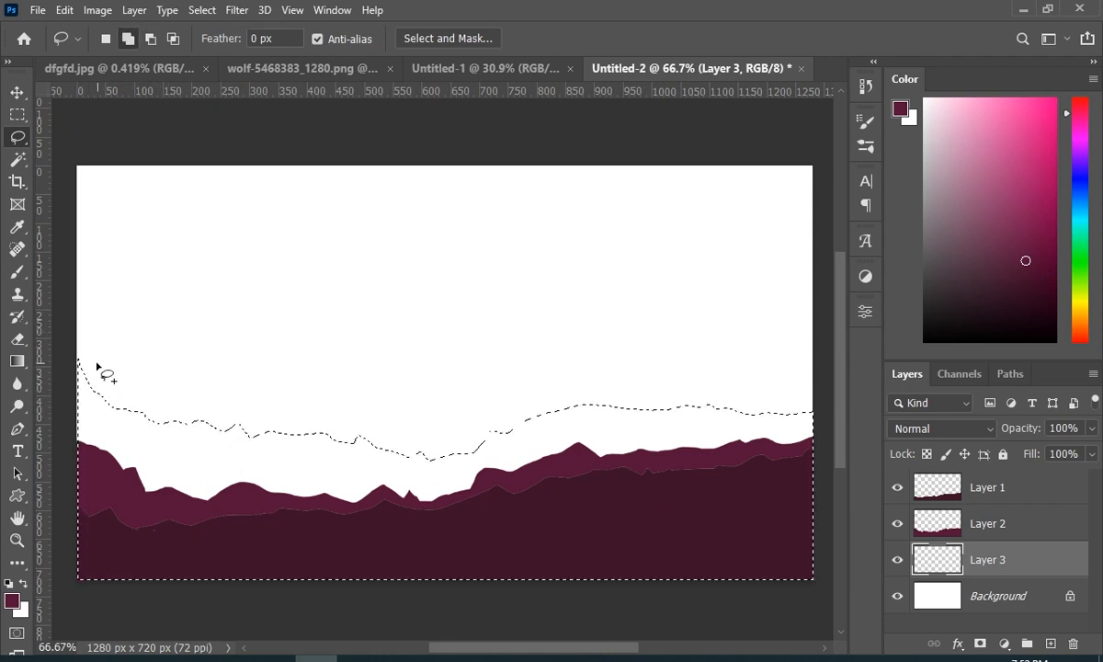
key(alt)
mouse_move(98, 368)
mouse_down()
mouse_move(81, 370)
mouse_move(140, 381)
mouse_up()
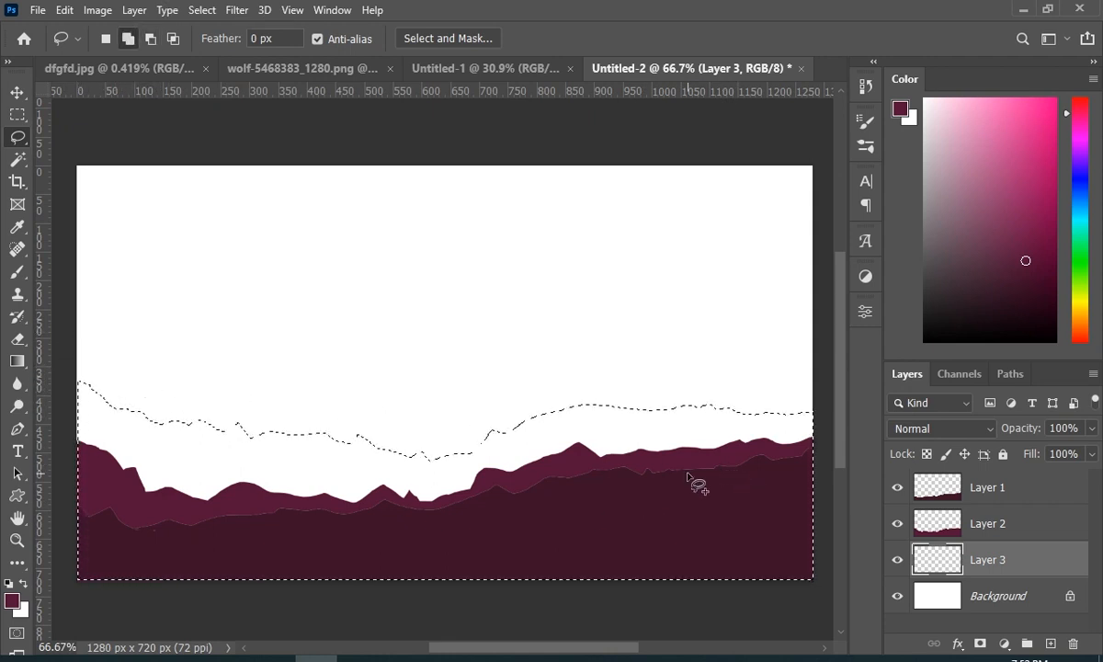
Fill the hill selection on Layer 3 with a lighter maroon foreground colour
drag(1034, 242, 1025, 232)
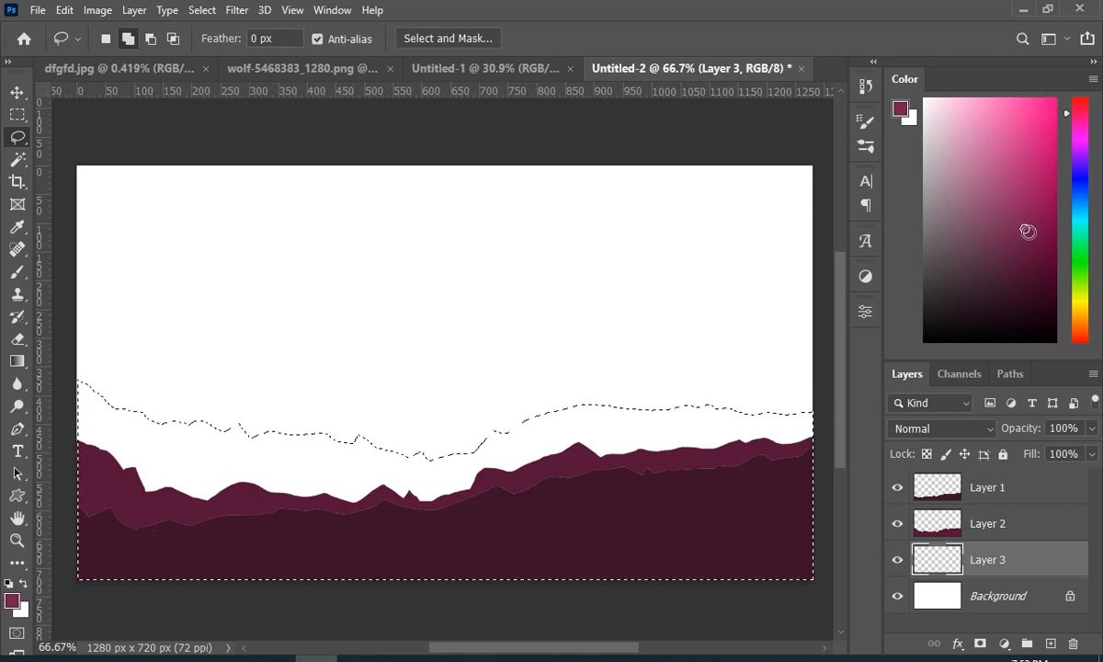
click(1025, 237)
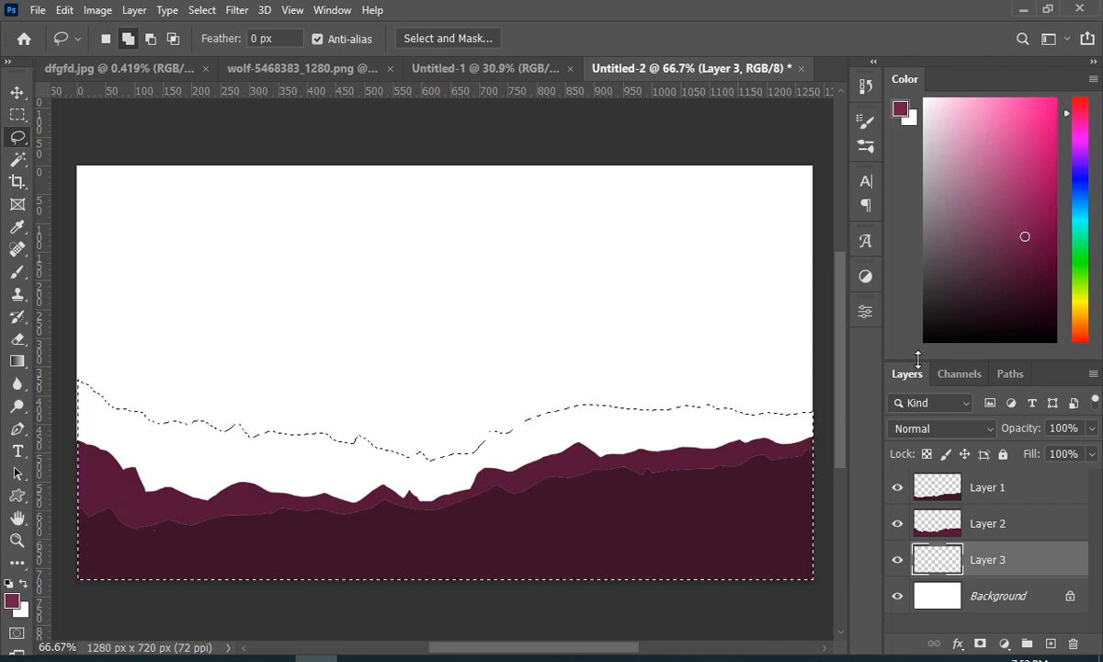
key(alt)
key(shift)
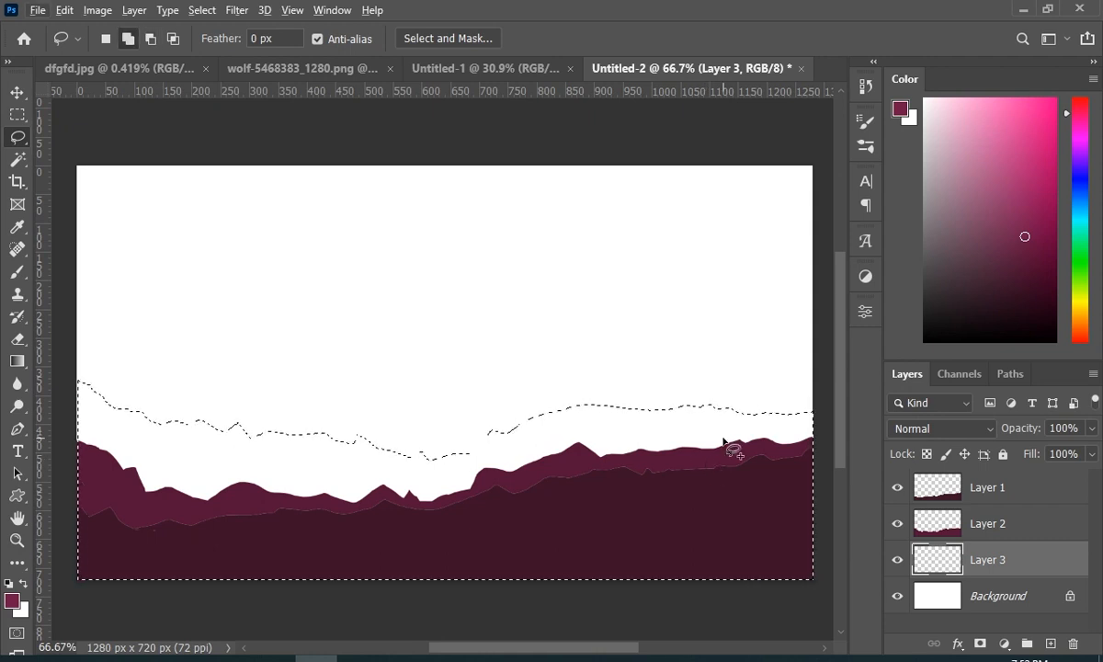
key(alt+BackSpace)
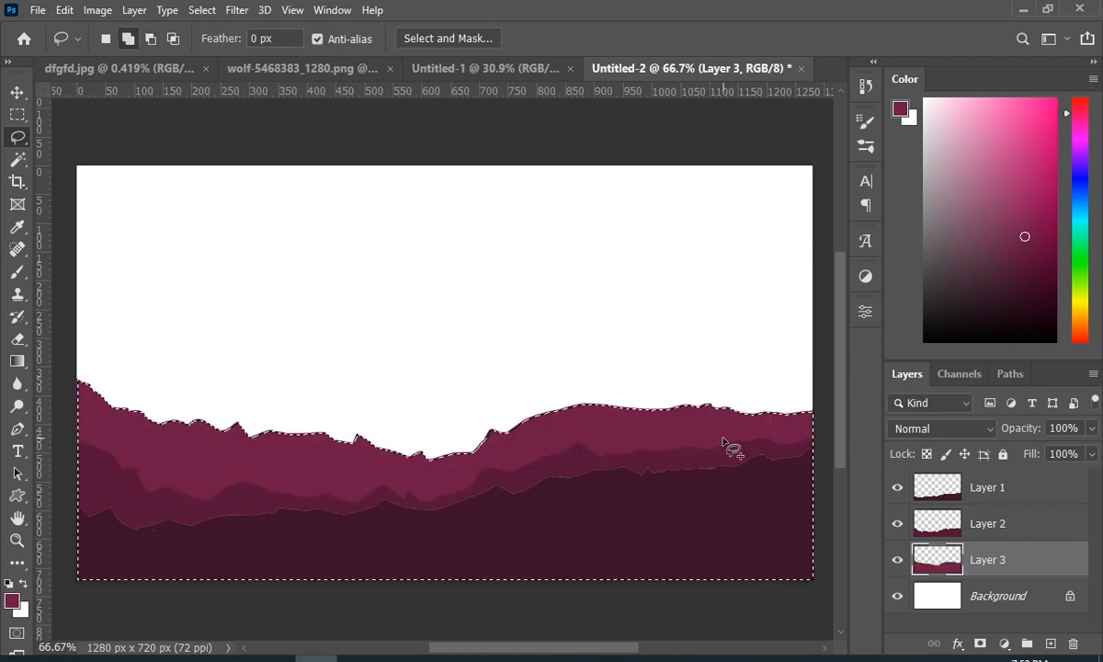
Refill the hill selection on Layer 3 with a slightly darker, richer maroon foreground colour and remove the selection
click(17, 271)
click(1025, 260)
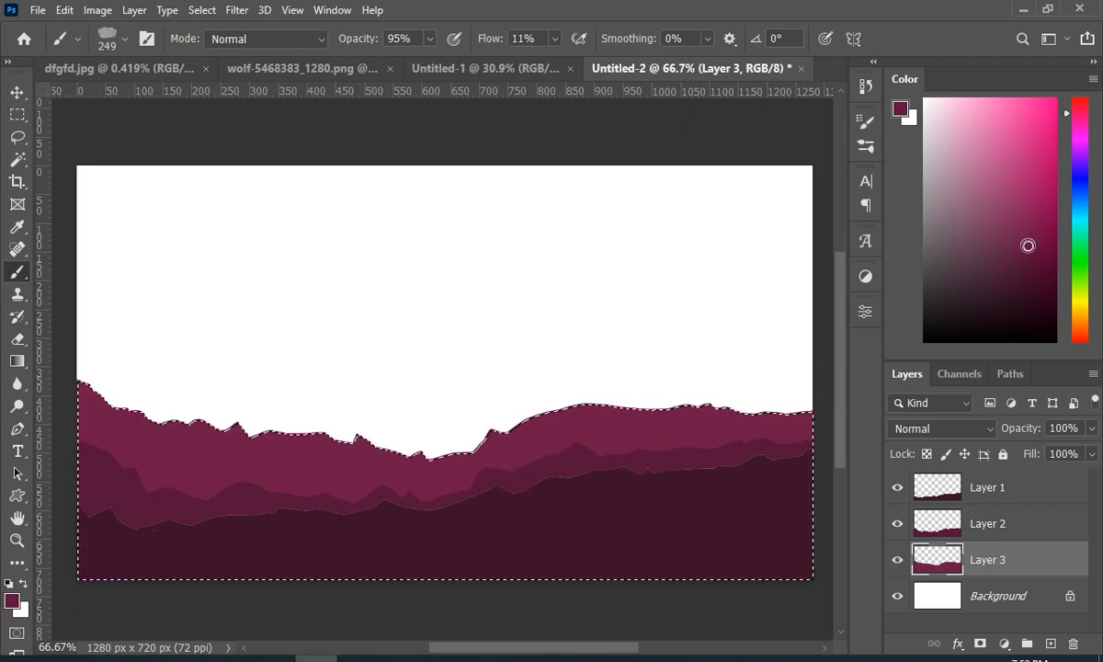
key(alt+space)
click(162, 586)
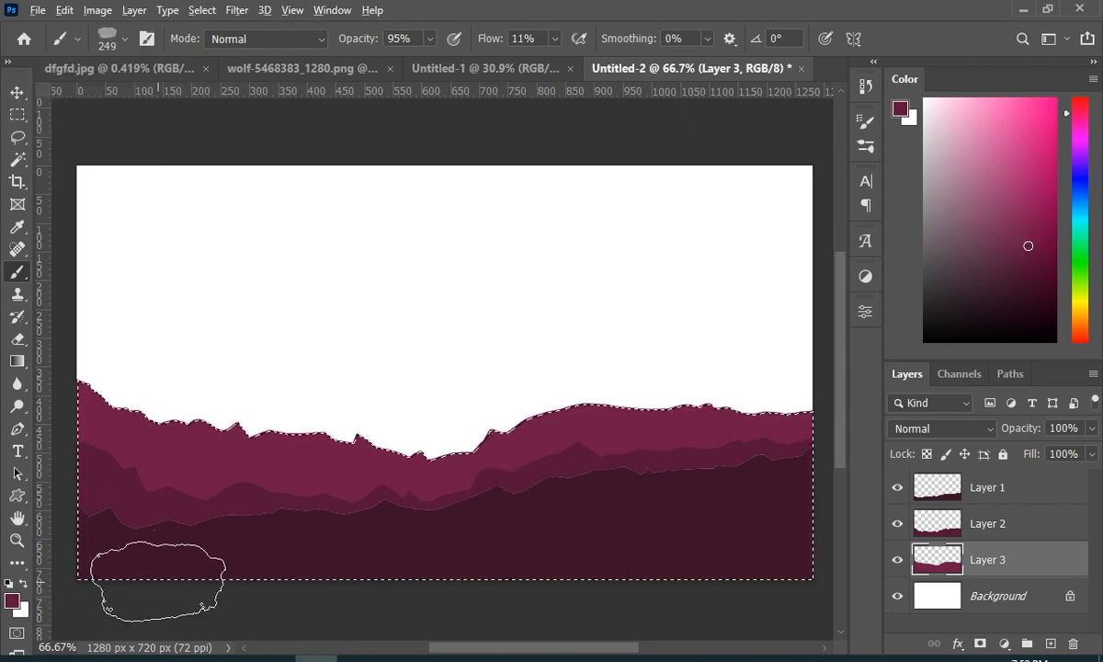
click(21, 142)
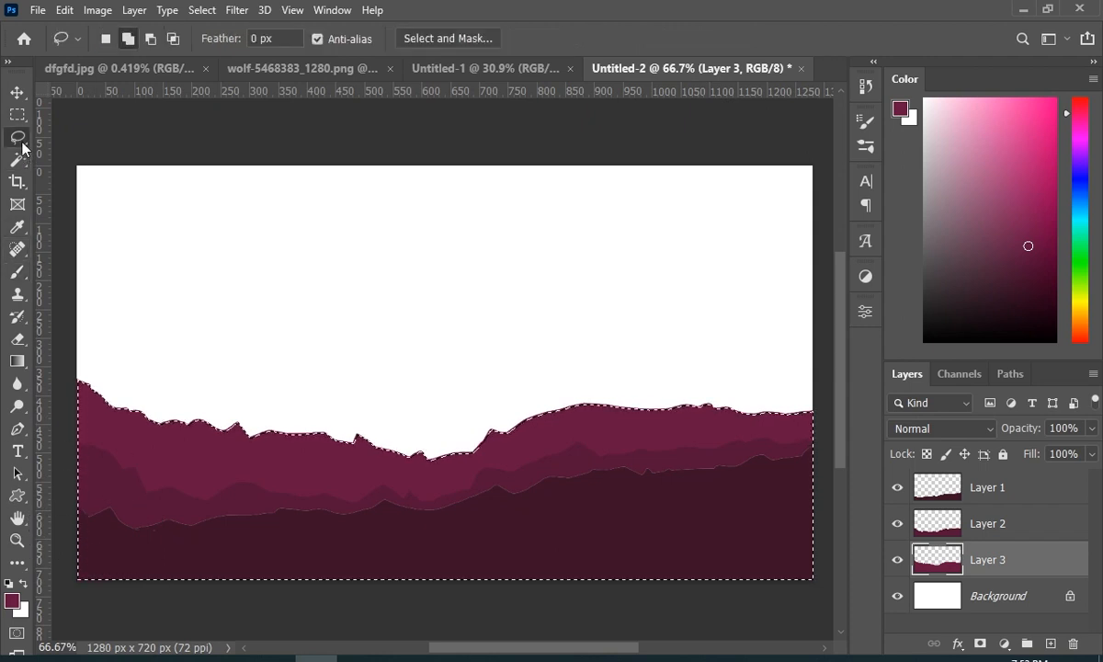
key(ctrl+d)
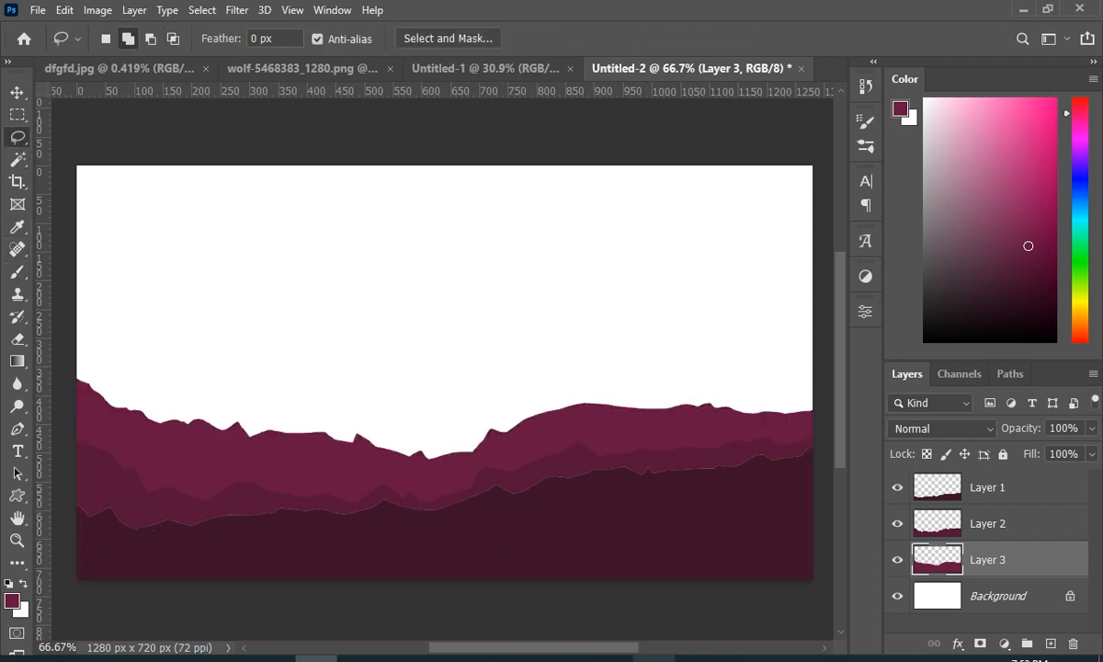
Move the hills on Layer 3 and Layer 1 slightly downward with Free Transform
key(ctrl+t)
drag(534, 499, 536, 507)
key(Return)
click(988, 487)
key(ctrl+t)
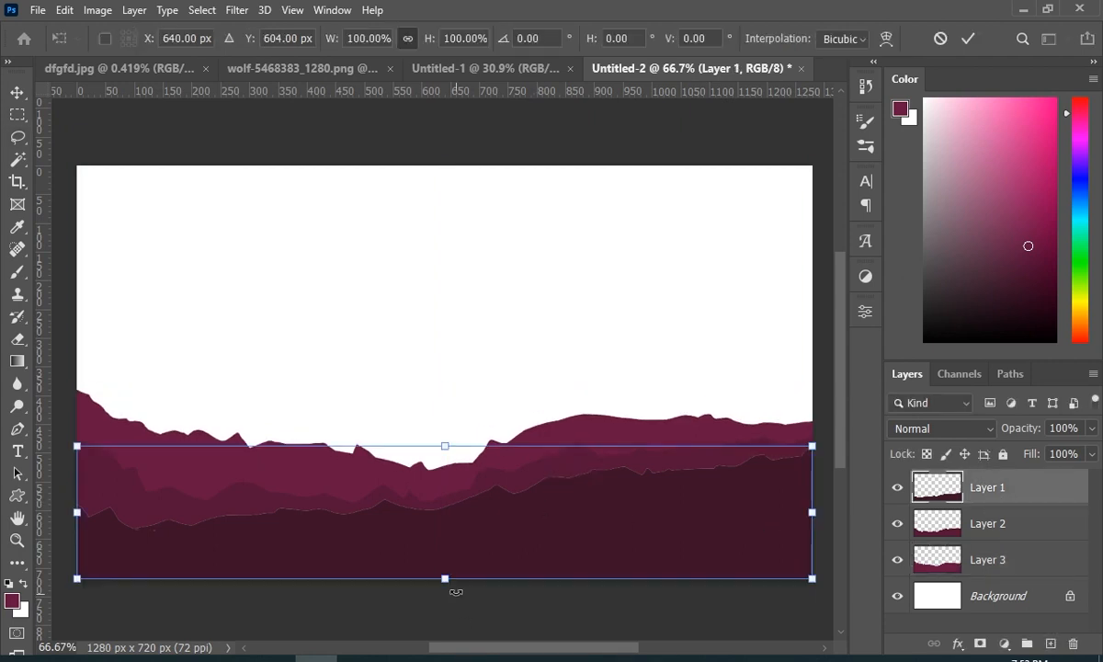
drag(476, 539, 476, 553)
key(Return)
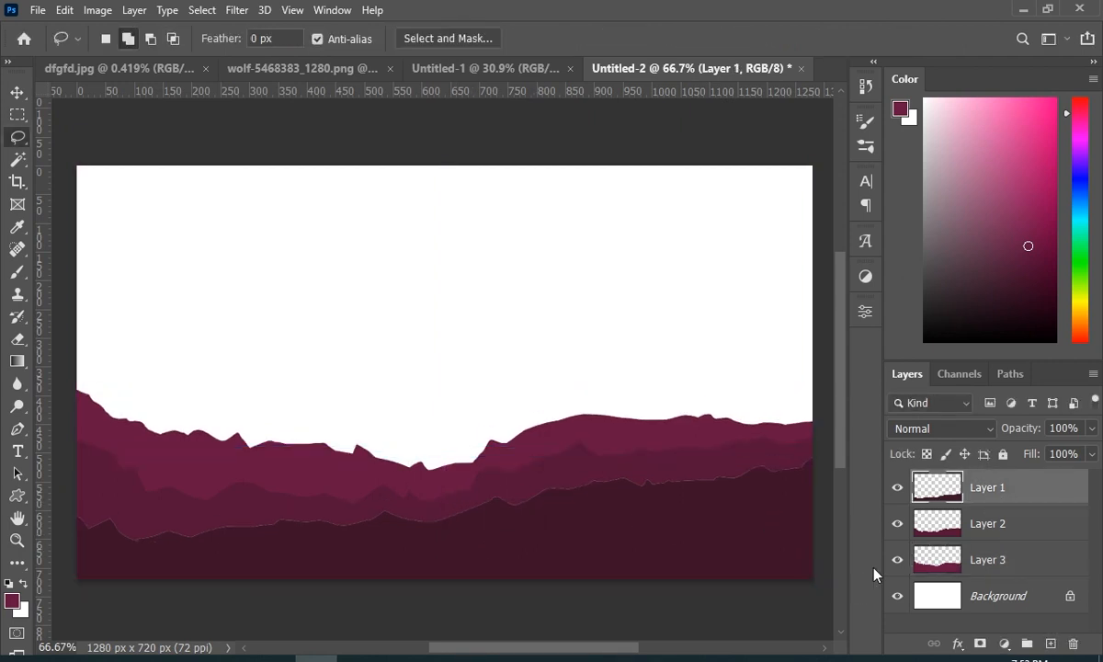
Add a new layer below Layer 3 and lasso a jagged hill outline above the existing hills across the full canvas width
click(1049, 643)
drag(1015, 409, 1015, 535)
mouse_move(735, 402)
mouse_down()
mouse_move(370, 391)
mouse_move(120, 350)
mouse_move(89, 590)
mouse_move(694, 600)
mouse_move(827, 411)
mouse_up()
drag(57, 489, 96, 588)
mouse_move(487, 410)
mouse_down()
mouse_move(431, 406)
mouse_move(461, 415)
mouse_move(456, 401)
mouse_up()
mouse_move(264, 411)
mouse_down()
mouse_move(297, 415)
mouse_move(307, 464)
mouse_up()
drag(193, 367, 191, 368)
drag(148, 366, 162, 393)
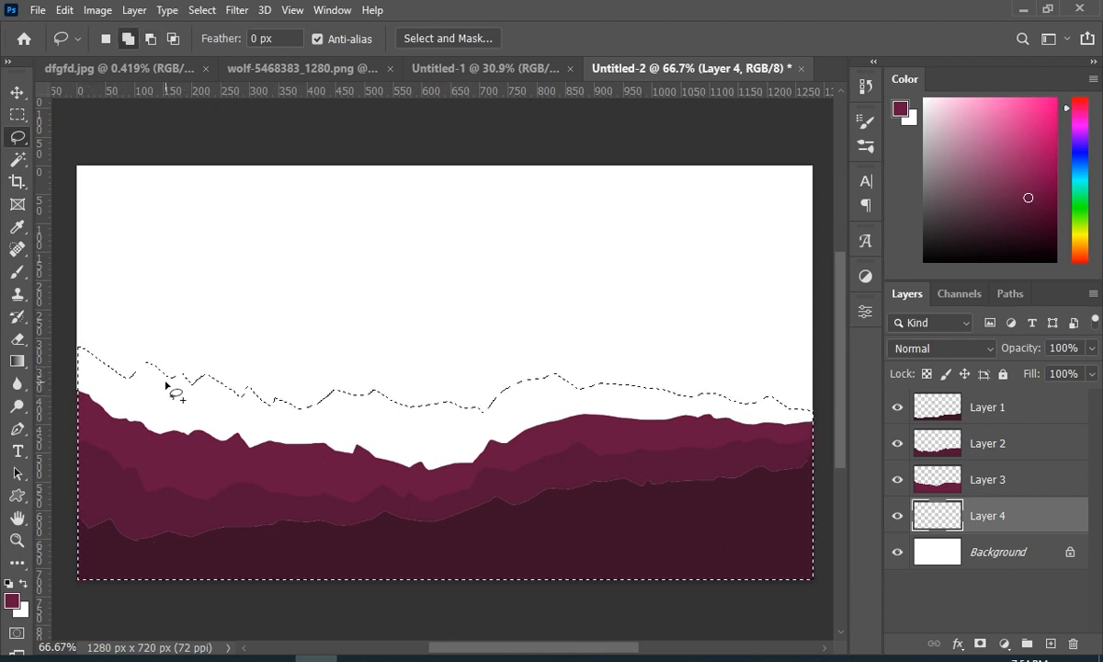
drag(459, 412, 453, 405)
drag(689, 384, 812, 412)
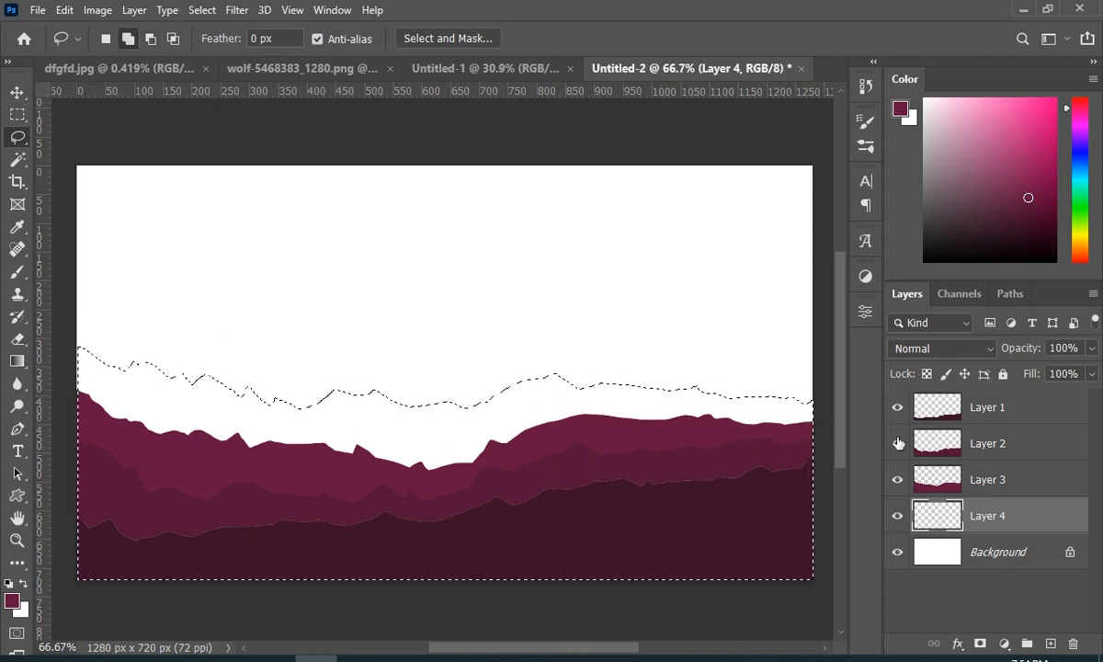
Try a lighter maroon fill in the jagged hill selection on Layer 4, and clear both the fill and the selection
key(alt+BackSpace)
key(ctrl+d)
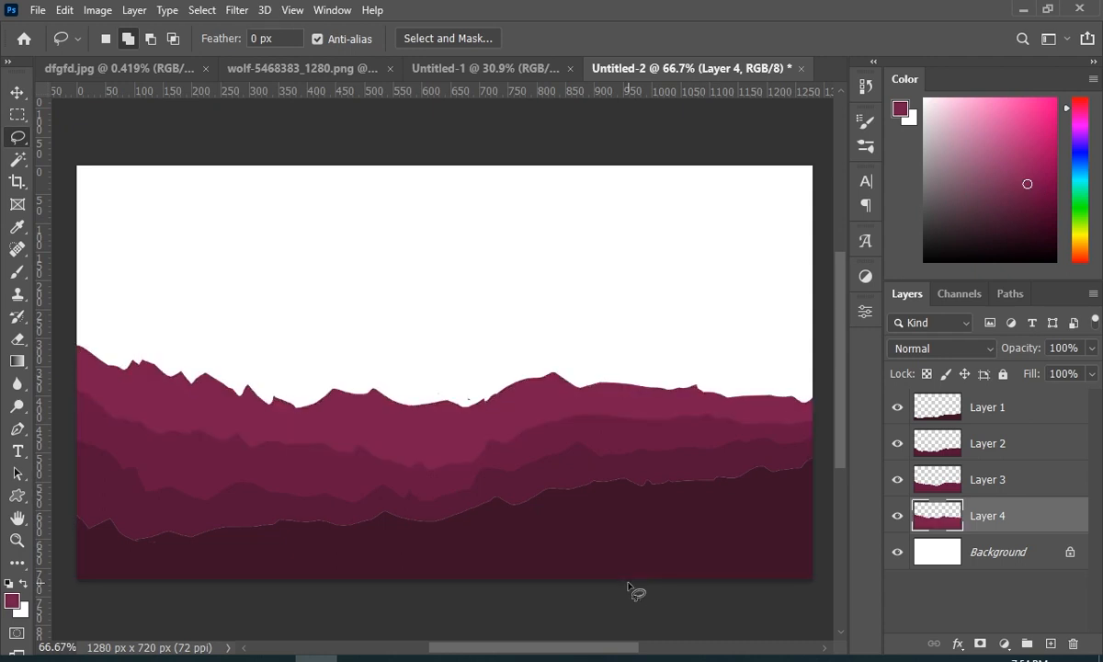
ctrl+click(930, 526)
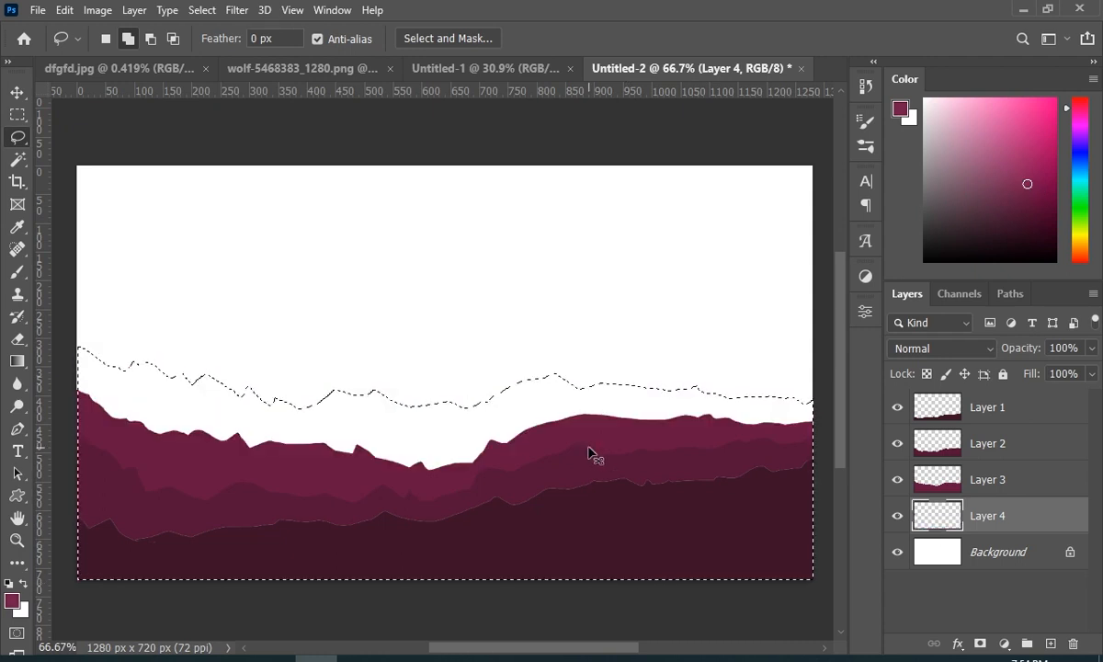
key(Delete)
key(ctrl+d)
Lasso a smoother hill across the canvas on Layer 4, fill it with the lighter maroon foreground colour and remove the selection
mouse_move(818, 391)
mouse_down()
mouse_move(321, 404)
mouse_move(96, 552)
mouse_move(818, 483)
mouse_up()
key(alt+BackSpace)
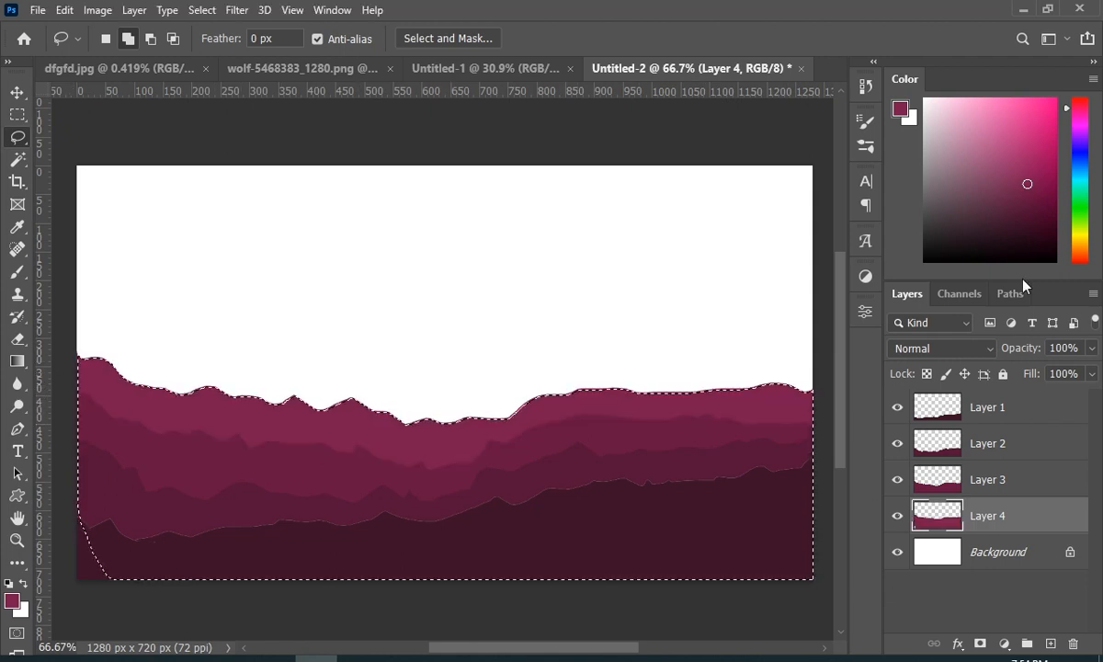
key(ctrl+d)
Add a new layer below Layer 4 and lasso a mountain range with tall peaks across the full canvas width on it
click(1051, 644)
drag(1004, 516, 1004, 565)
mouse_move(816, 352)
mouse_down()
mouse_move(767, 348)
mouse_move(331, 357)
mouse_move(39, 266)
mouse_up()
key(ctrl+d)
mouse_move(814, 330)
mouse_down()
mouse_move(798, 281)
mouse_move(693, 294)
mouse_up()
mouse_move(75, 327)
mouse_down()
mouse_move(257, 321)
mouse_move(459, 368)
mouse_move(717, 322)
mouse_move(194, 559)
mouse_move(76, 480)
mouse_up()
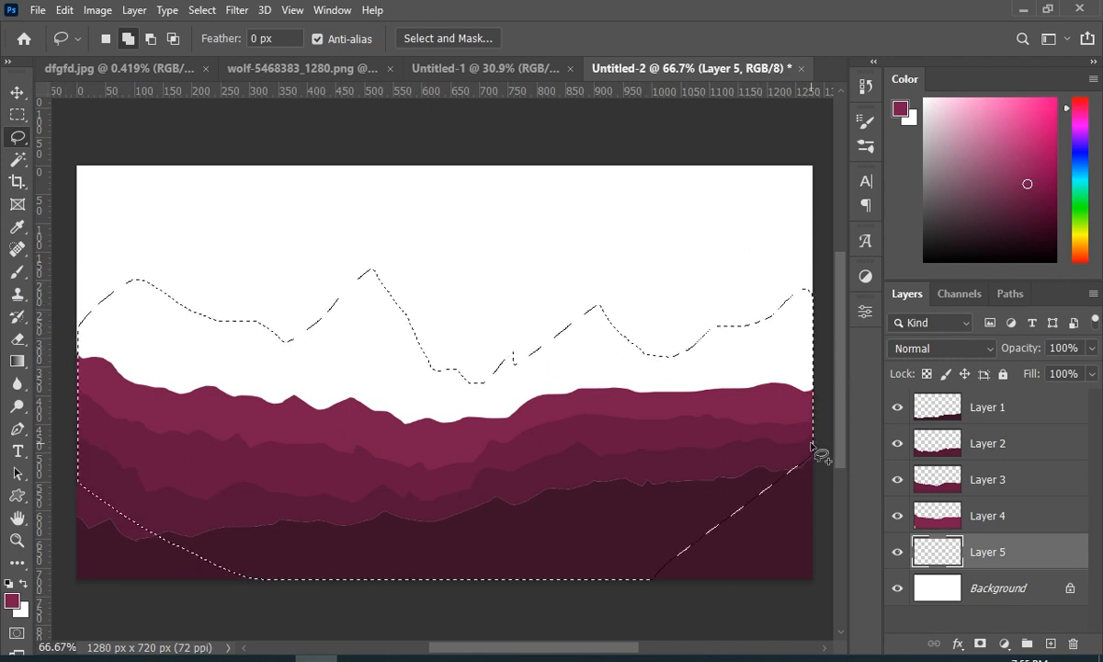
Fill the mountain selection on Layer 5 with a lighter pinkish maroon foreground colour and remove the selection
click(1027, 171)
key(alt+BackSpace)
key(ctrl+d)
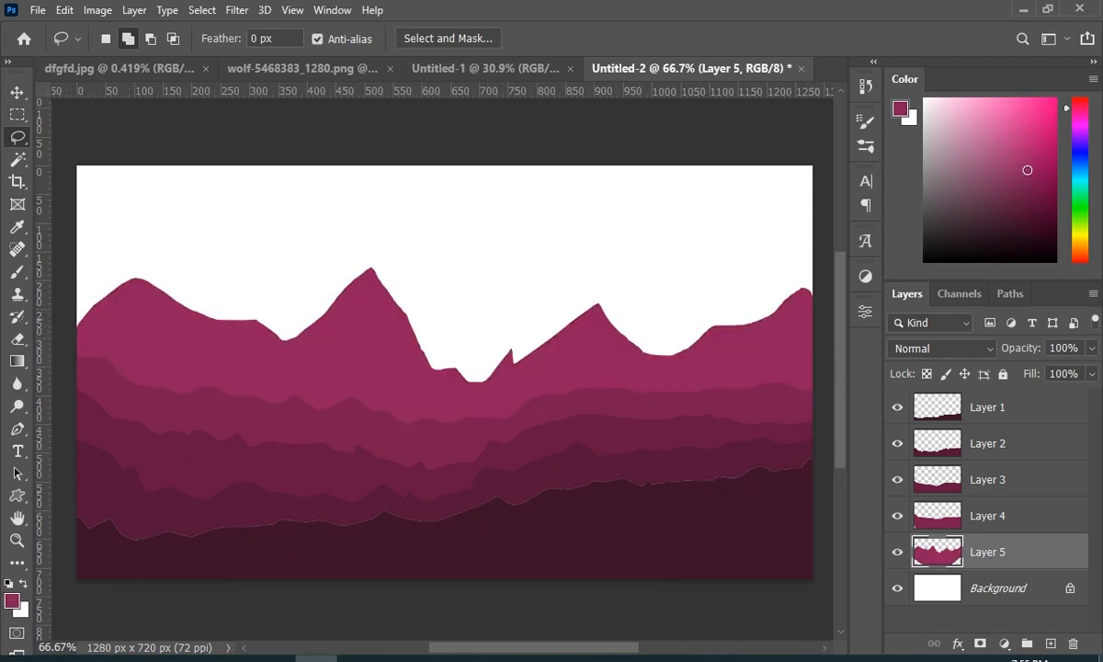
Add a new layer below Layer 5 and lasso a second mountain range whose peaks rise between the front ones
ctrl+click(1050, 643)
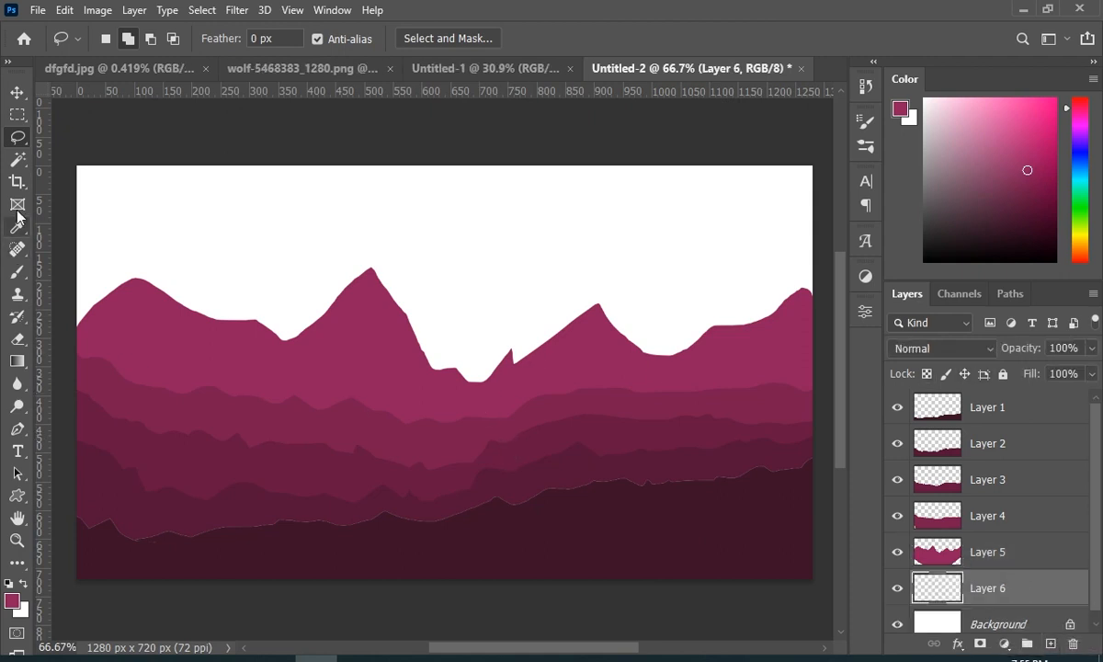
mouse_move(788, 312)
mouse_down()
mouse_move(629, 328)
mouse_move(469, 299)
mouse_up()
key(ctrl+d)
mouse_move(788, 344)
mouse_down()
mouse_move(551, 304)
mouse_move(379, 345)
mouse_move(121, 315)
mouse_move(786, 345)
mouse_up()
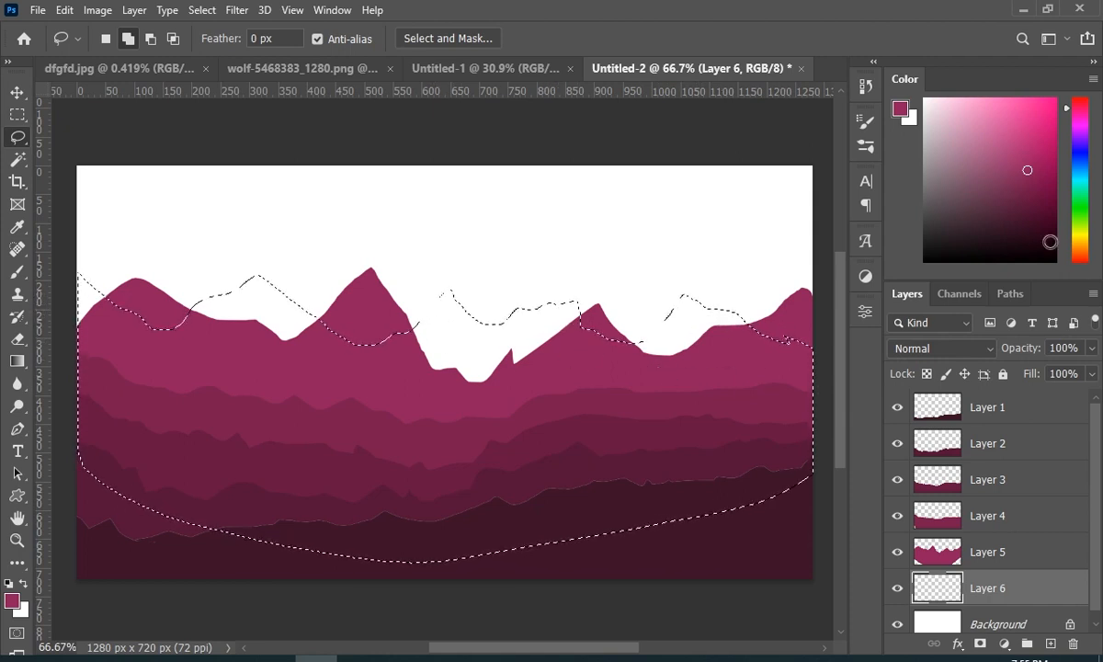
Fill the mountain selection on Layer 6 with an even lighter pink-maroon foreground colour and remove the selection
click(1028, 155)
key(alt+BackSpace)
key(ctrl+d)
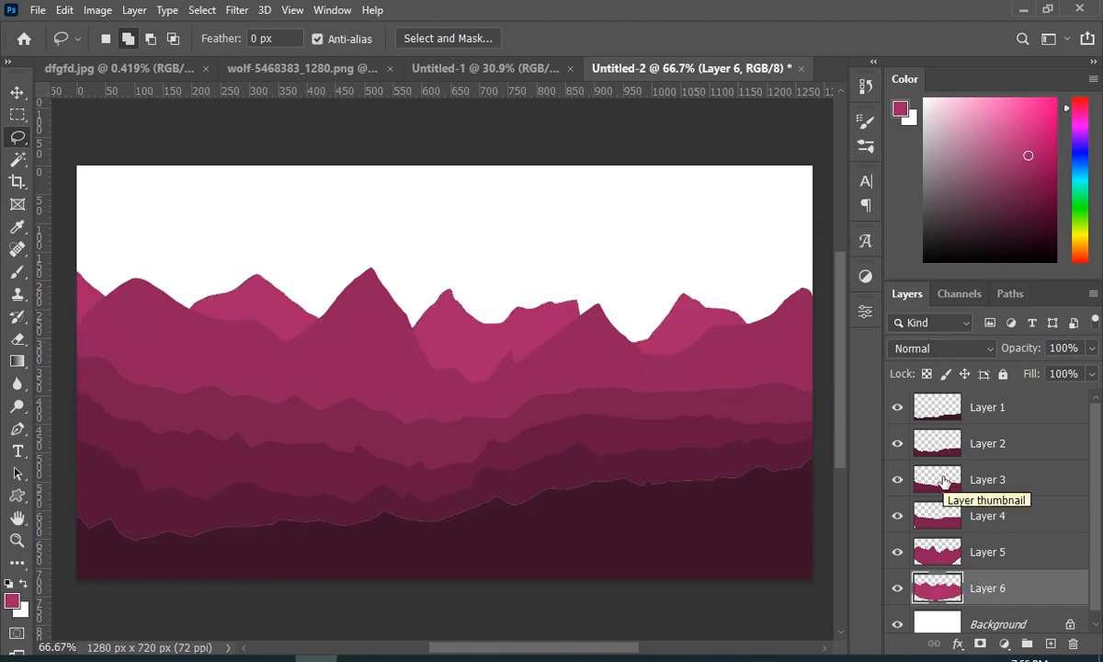
Edit the Gradient tool's gradient for the Background layer, sampling the darkest front hill colour (#3d1329) for the starting stop
scroll(1039, 495, down, 1)
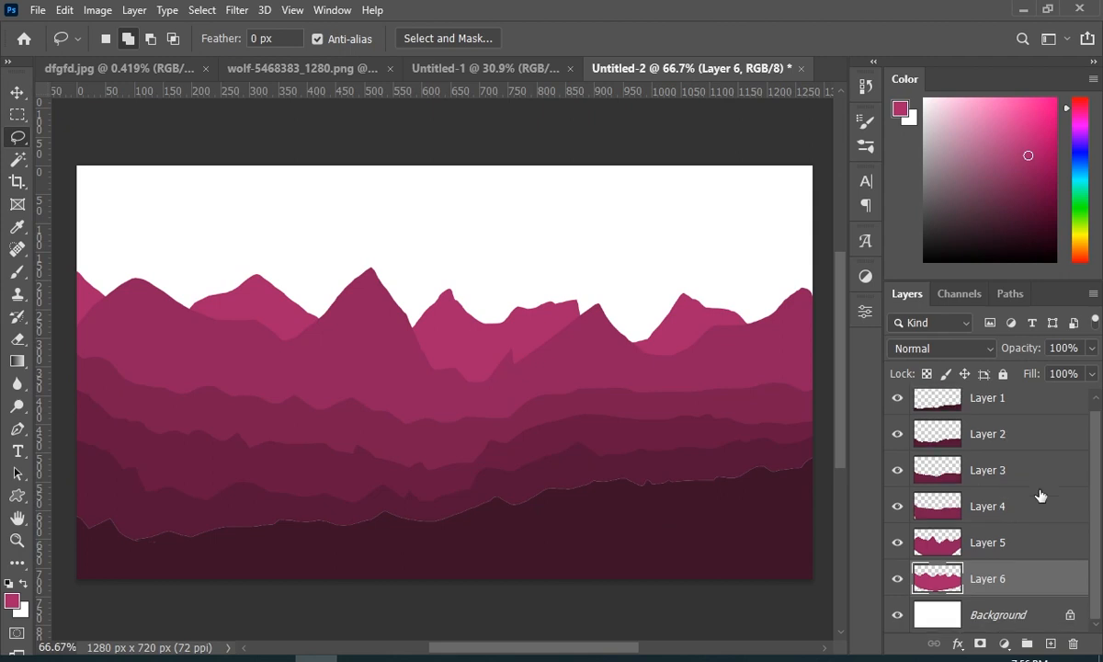
click(1008, 619)
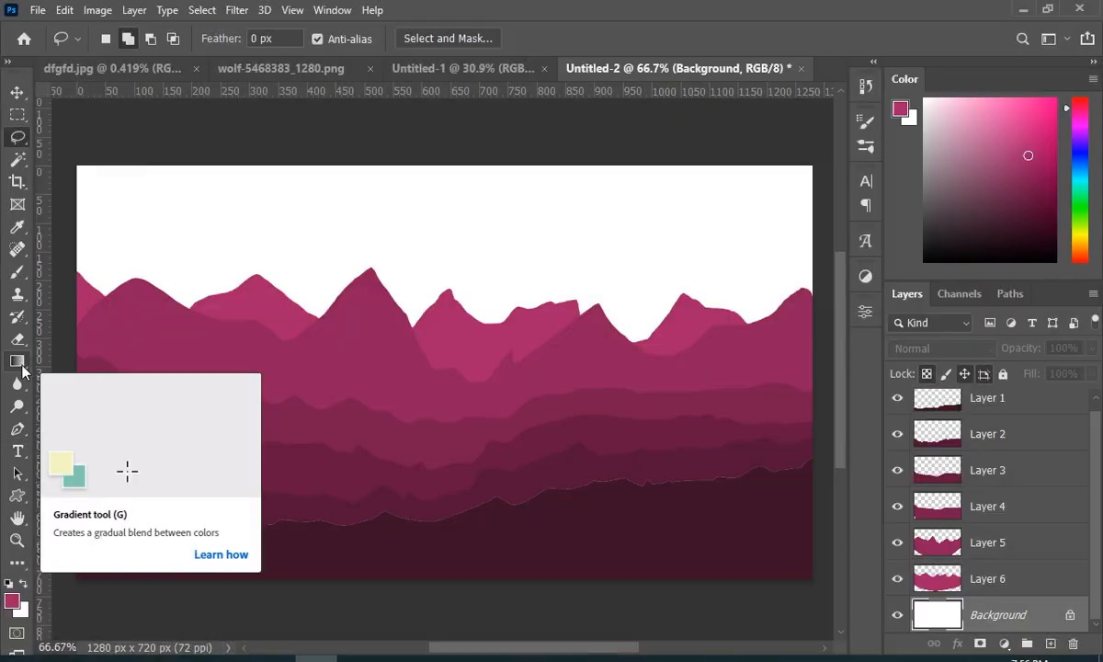
click(17, 361)
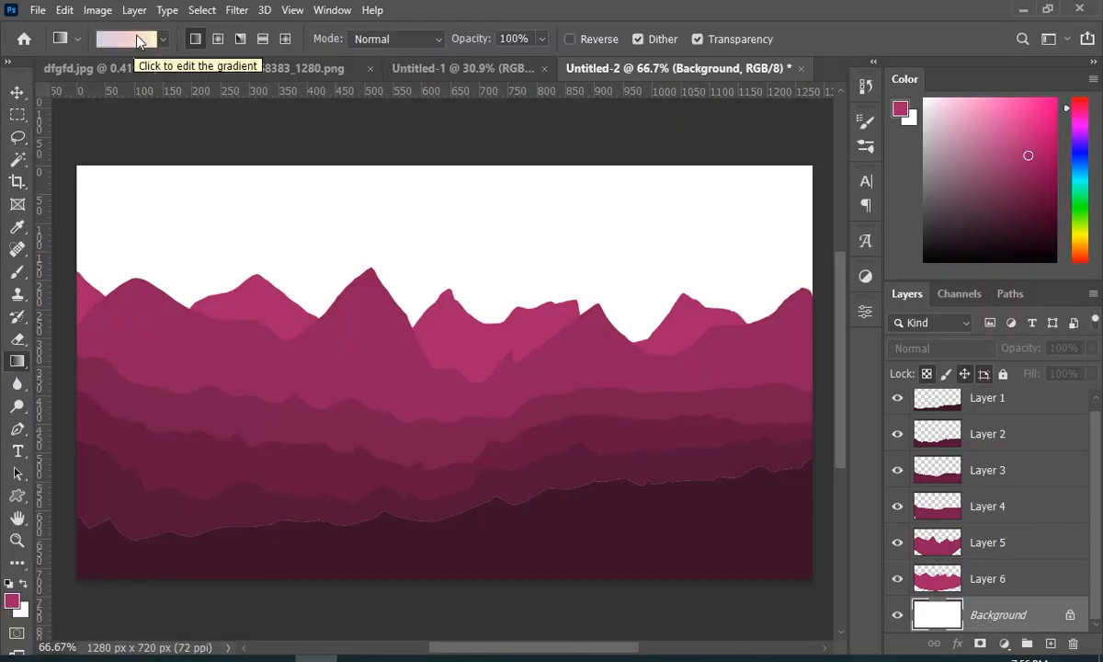
click(128, 40)
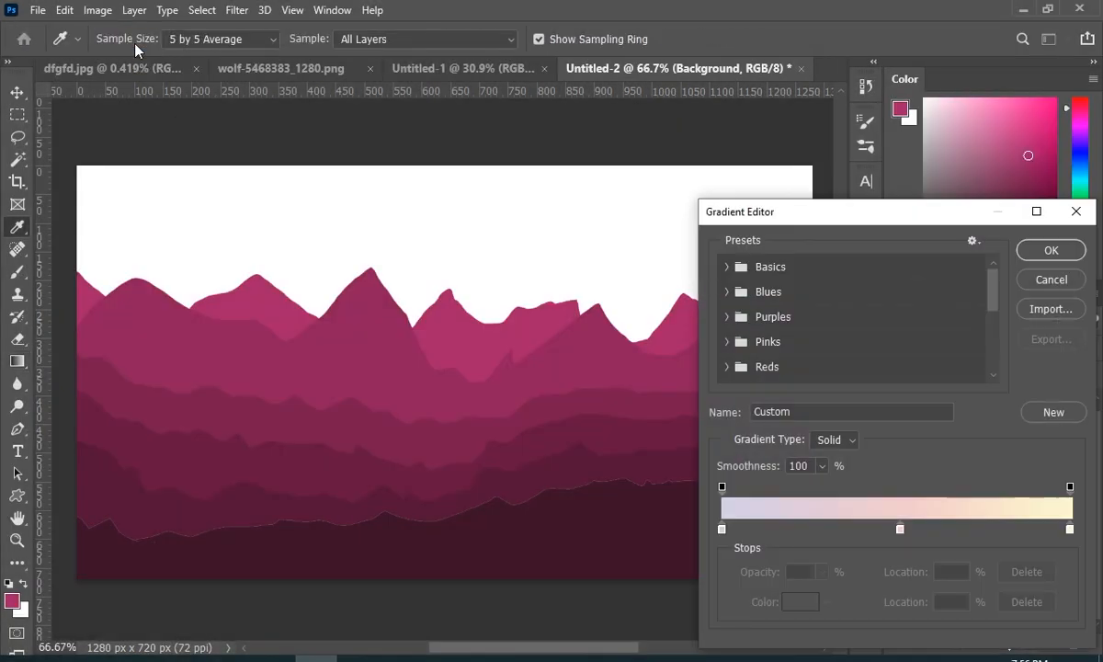
drag(786, 223, 710, 138)
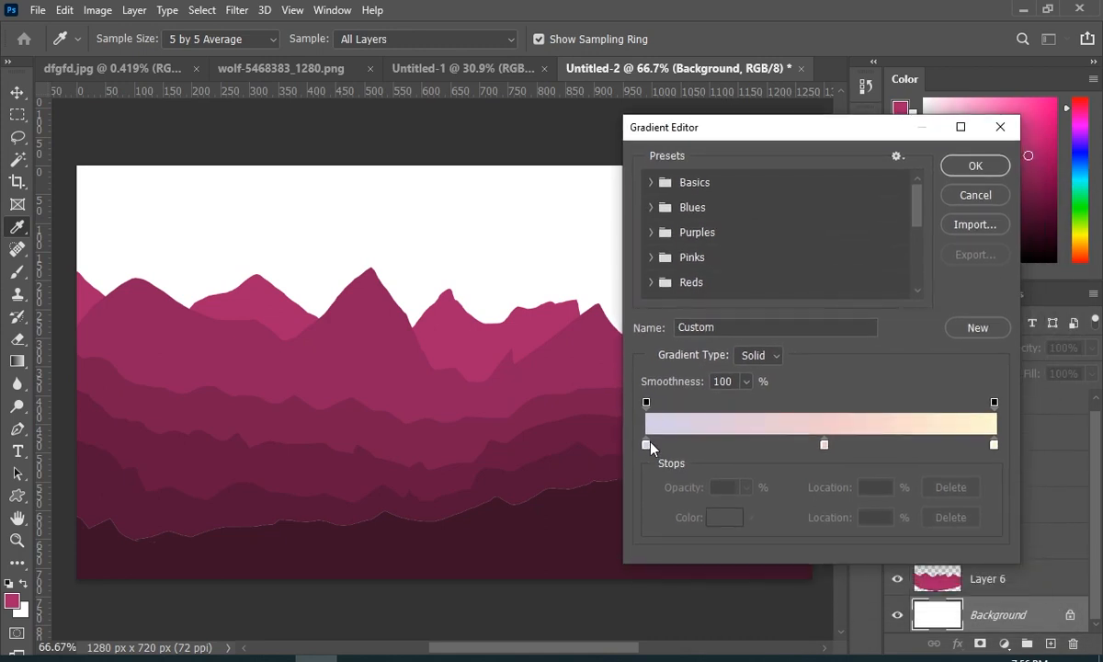
click(647, 445)
click(724, 518)
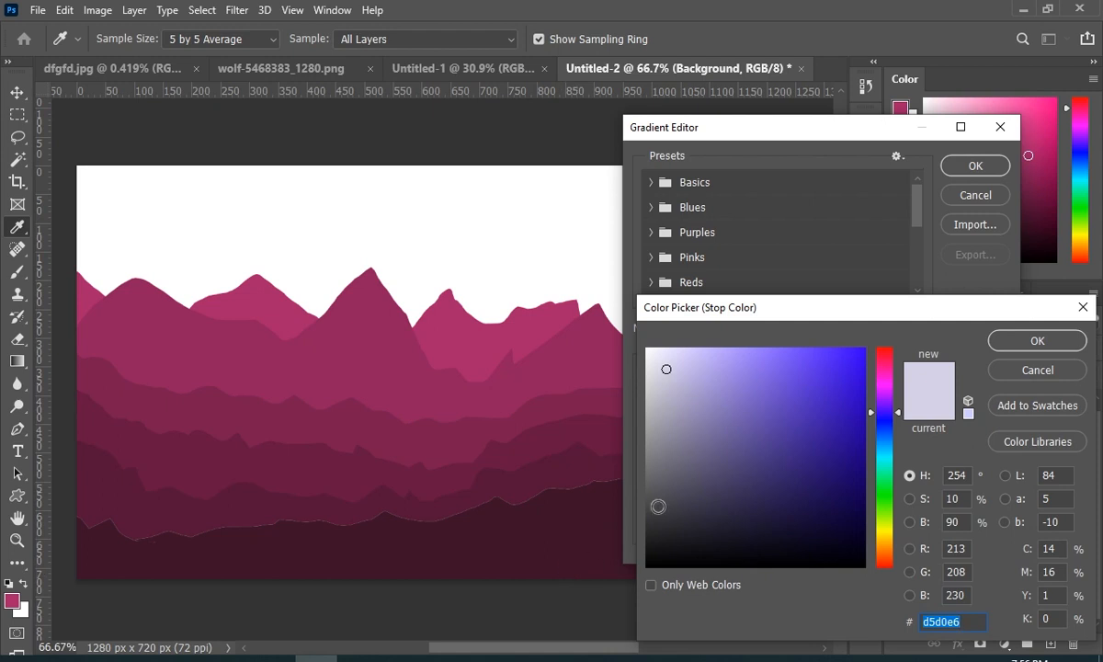
click(553, 558)
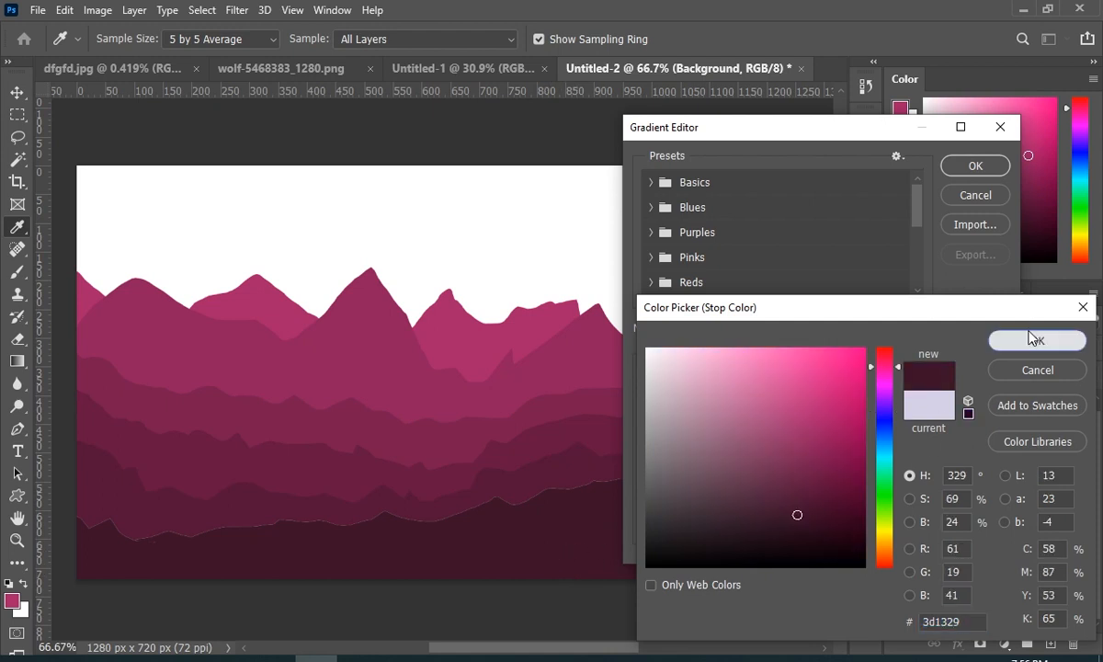
click(1028, 340)
Set the gradient's end stop to a light pink derived from a mauve-pink sampled off the mountains
click(993, 447)
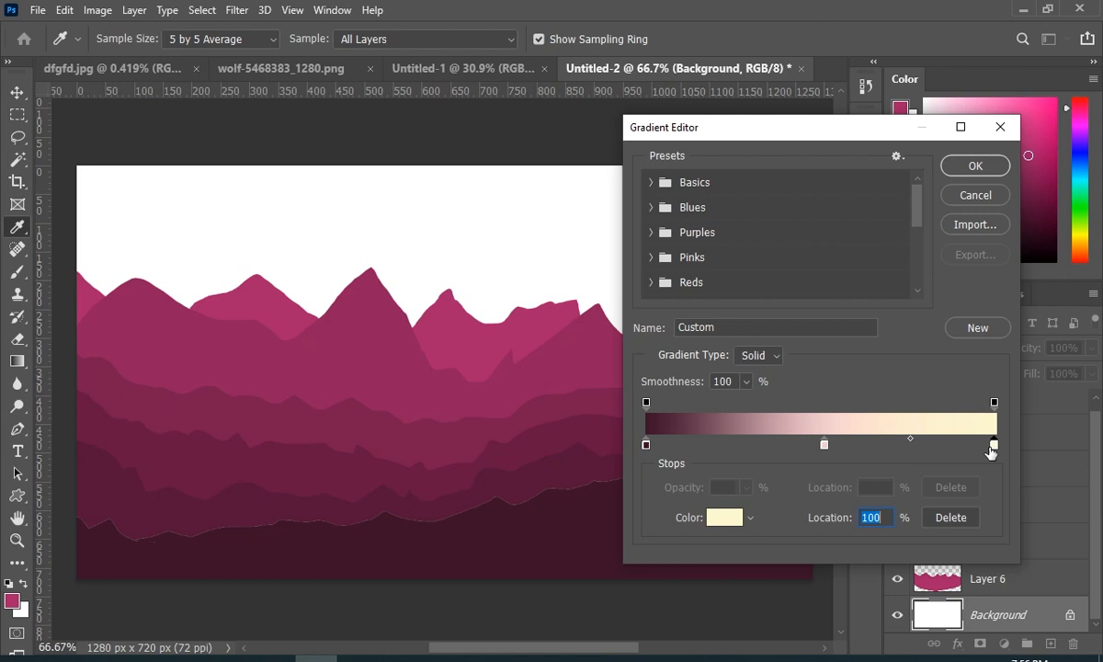
click(731, 519)
click(559, 312)
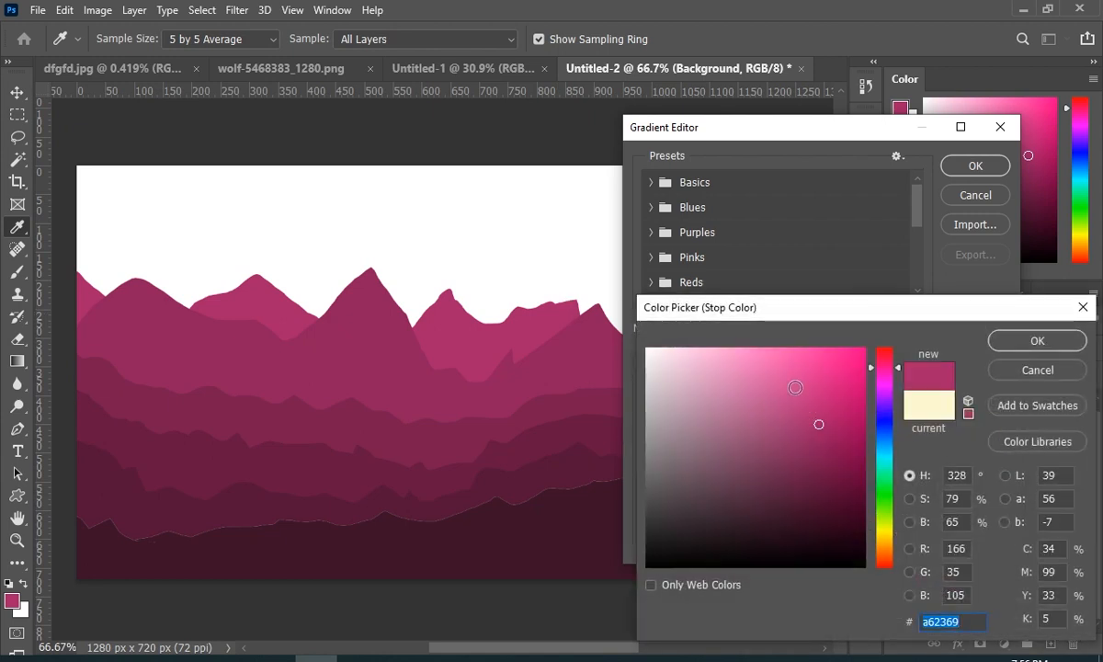
mouse_move(795, 387)
mouse_down()
mouse_move(776, 363)
mouse_move(748, 365)
mouse_up()
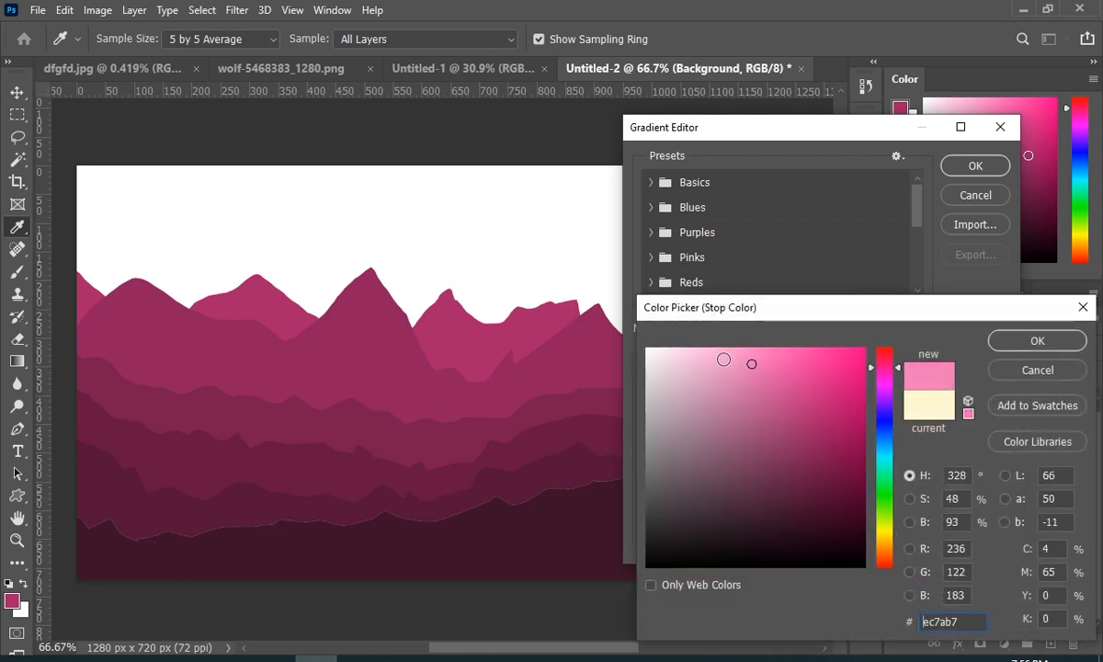
click(1008, 348)
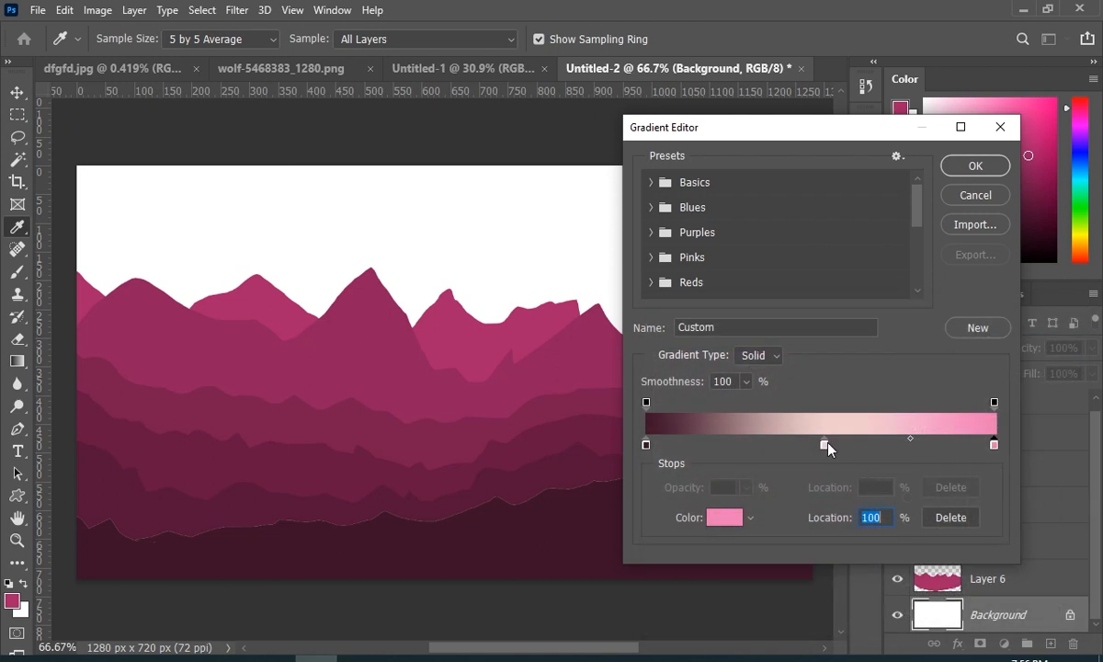
Remove the gradient's middle colour stop and draw the gradient on the Background layer from the canvas bottom to its top
drag(825, 446, 795, 504)
click(975, 166)
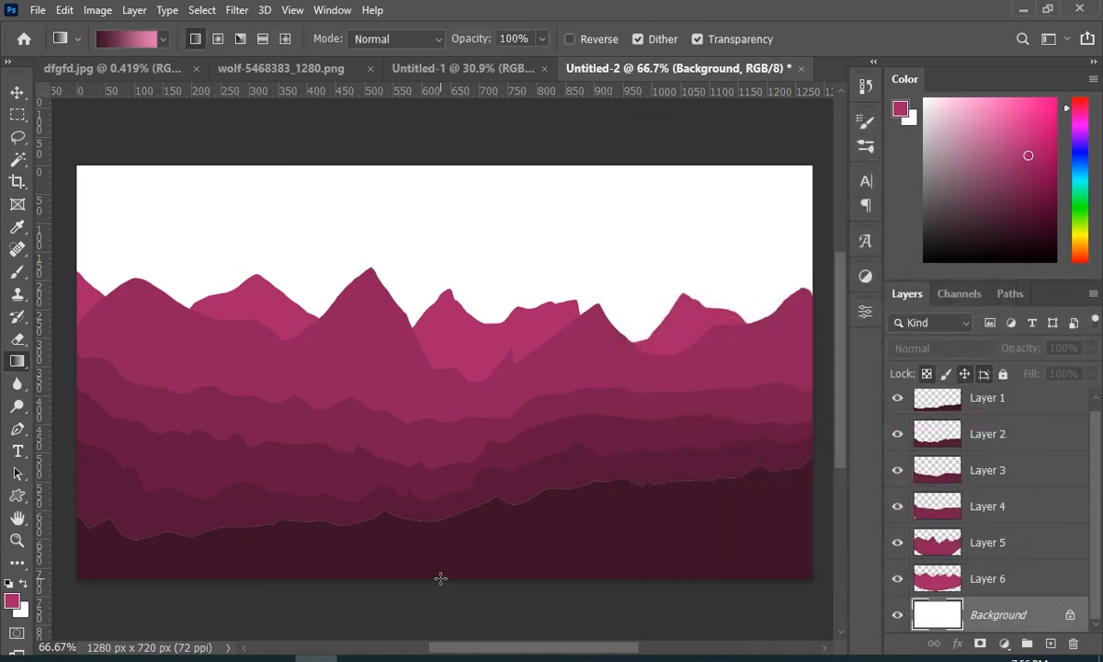
drag(440, 578, 444, 169)
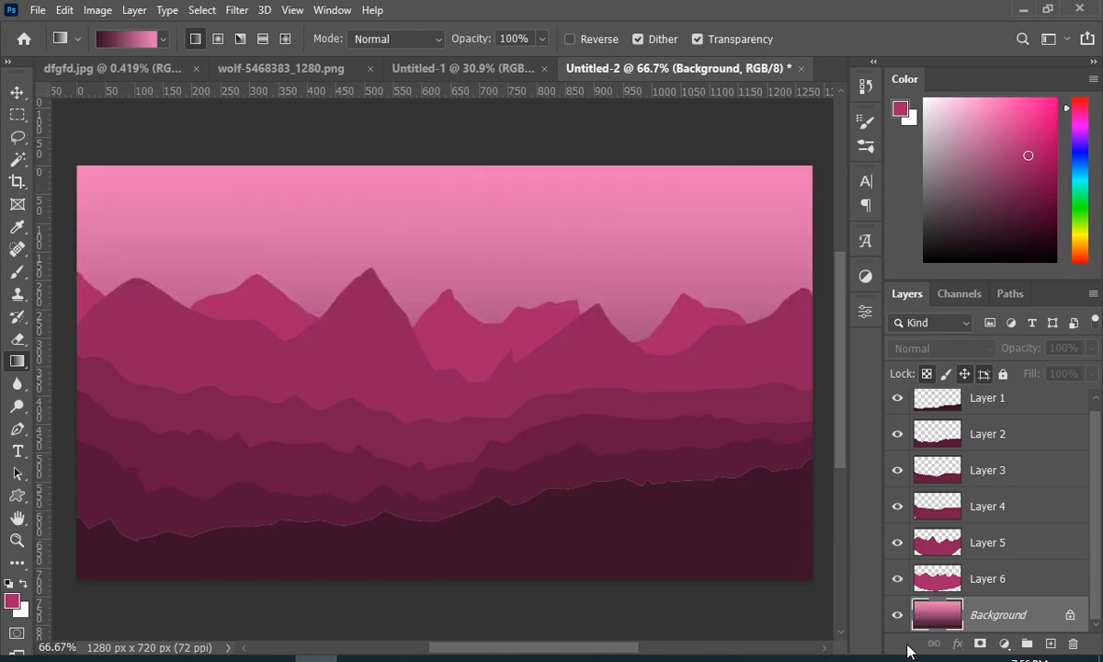
Change the gradient's end stop to a paler pink and redraw the gradient upward over the Background layer
click(112, 42)
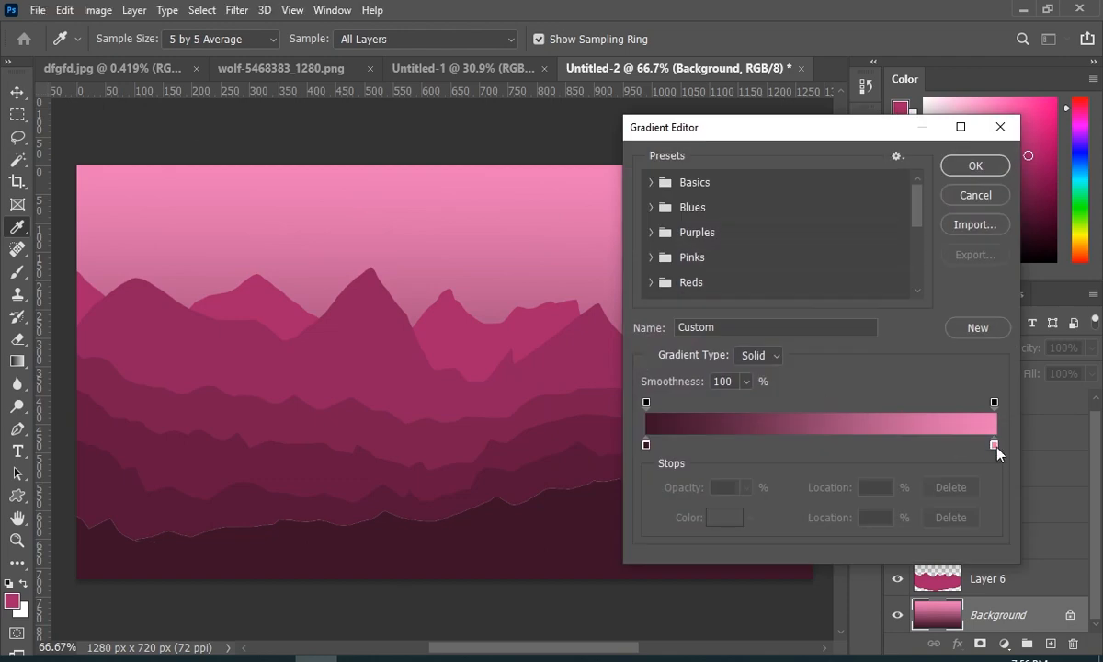
click(993, 445)
click(724, 517)
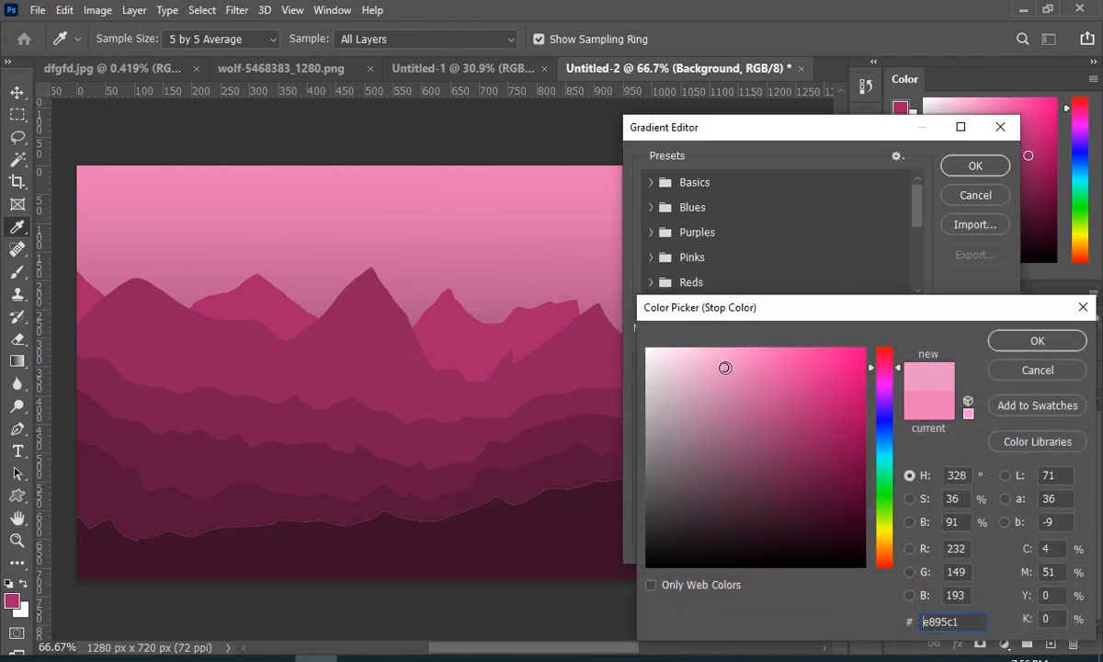
click(1020, 343)
click(975, 165)
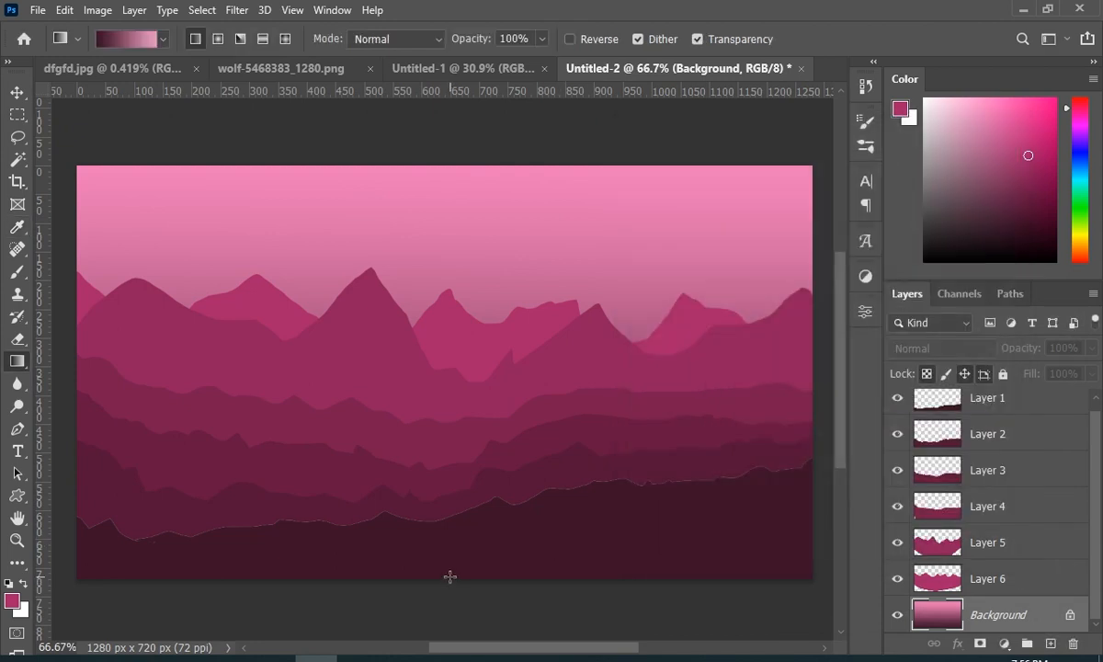
drag(473, 430, 452, 162)
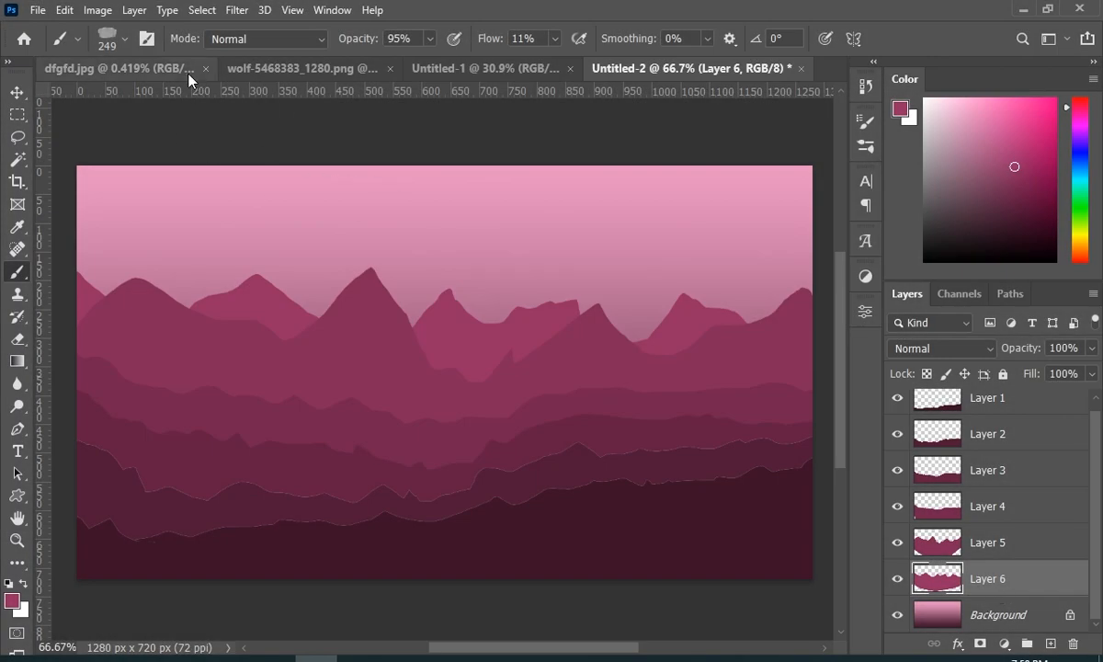
Switch to the dfgfd.jpg document, select the moon with Select Subject and copy it to a new layer
key(ctrl+Tab)
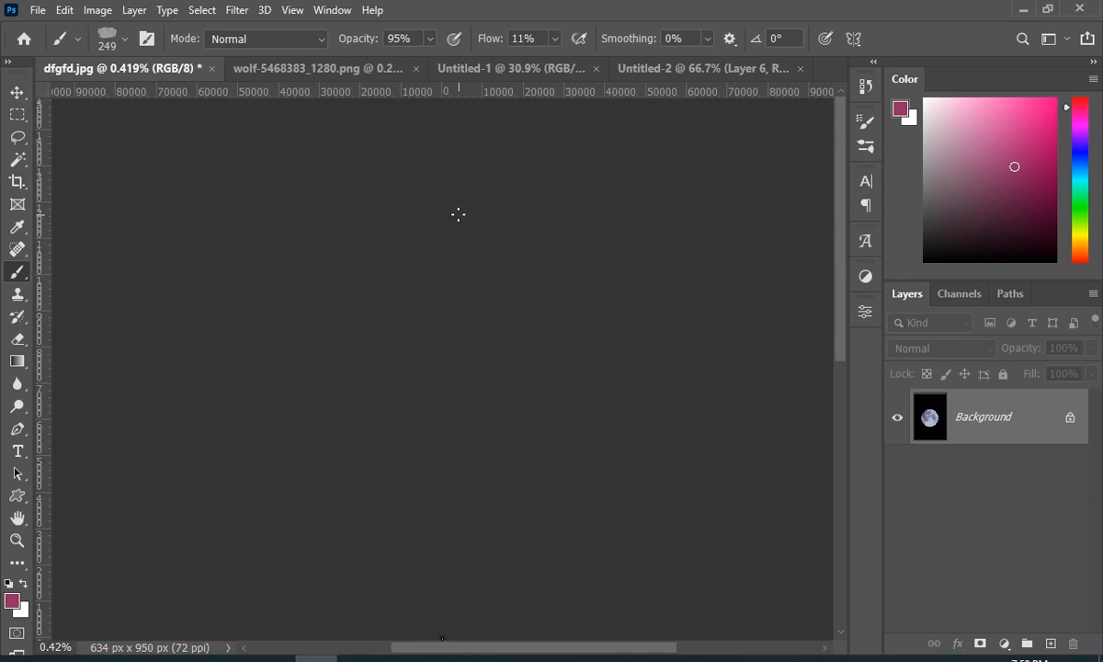
key(ctrl+0)
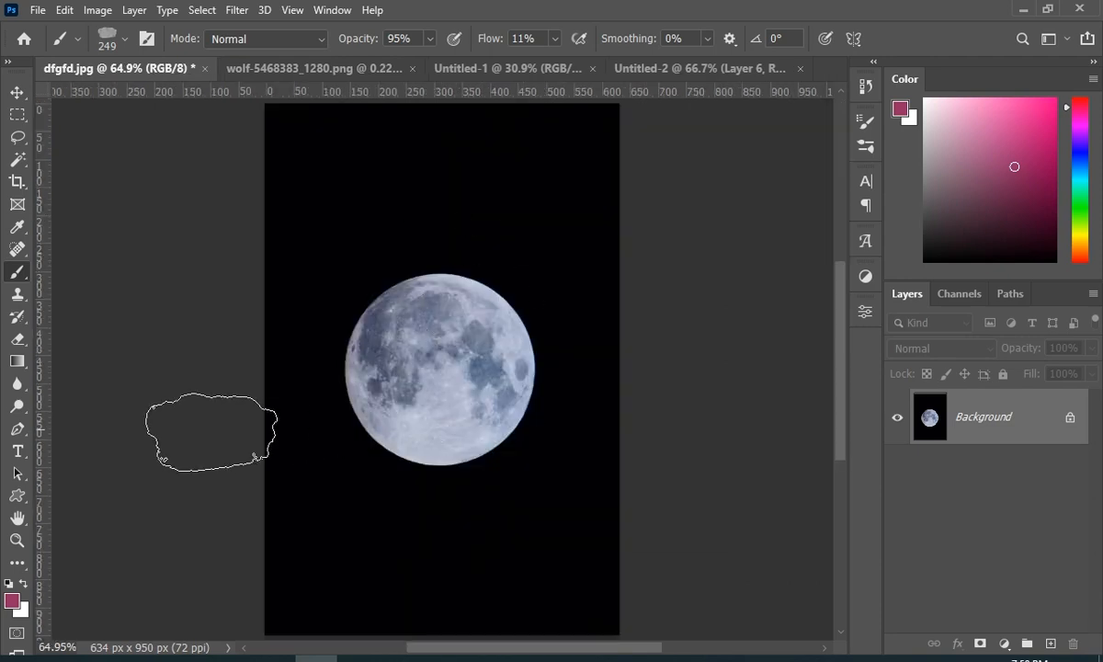
click(17, 542)
drag(469, 357, 514, 337)
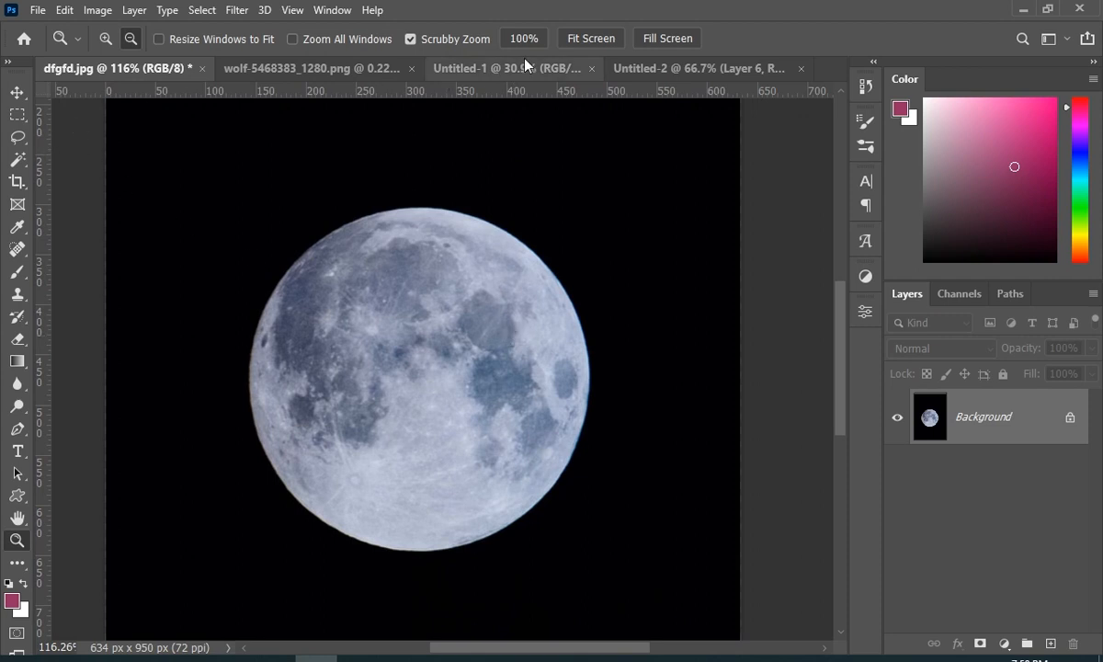
click(17, 160)
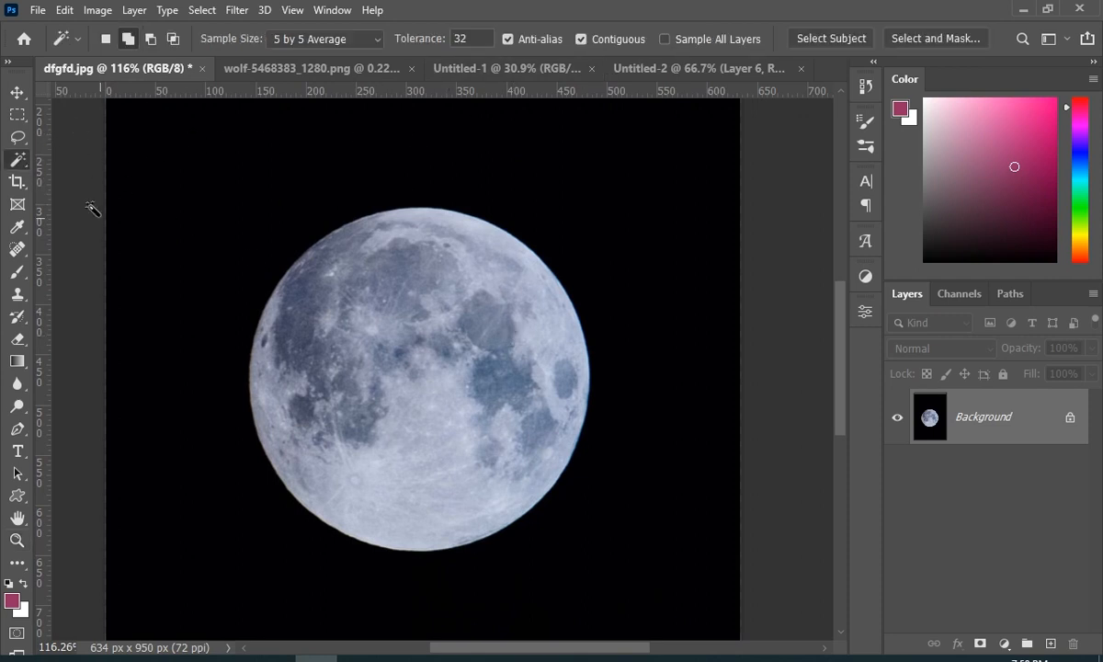
click(809, 43)
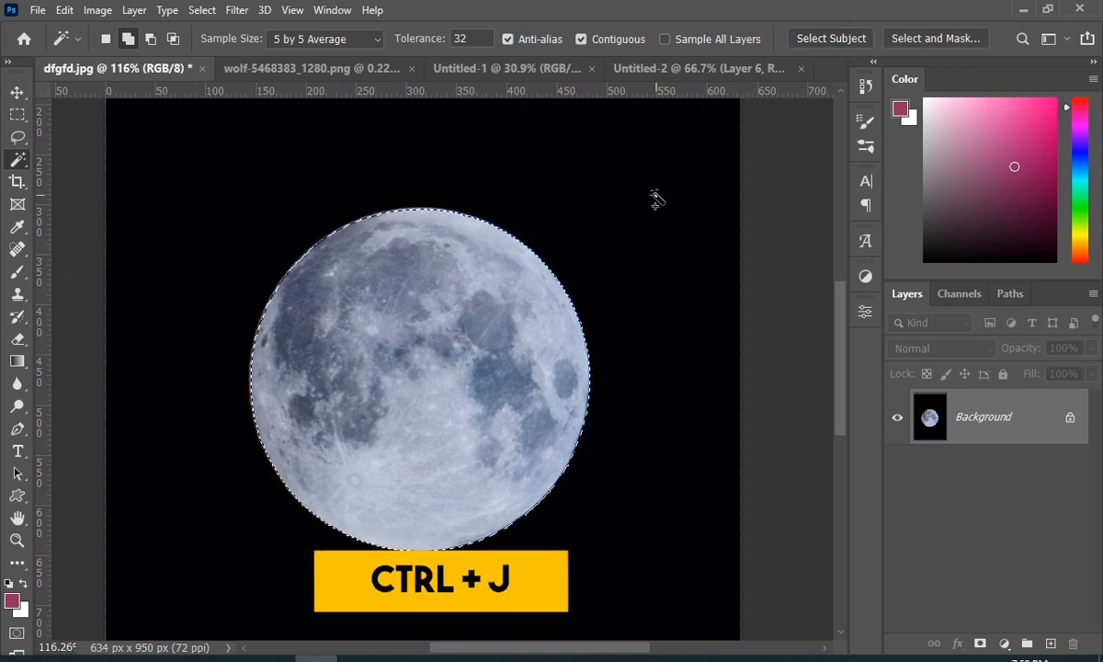
key(ctrl+j)
Move the cut-out moon into the Untitled-2 document and place its layer between Layer 6 and Background
click(15, 92)
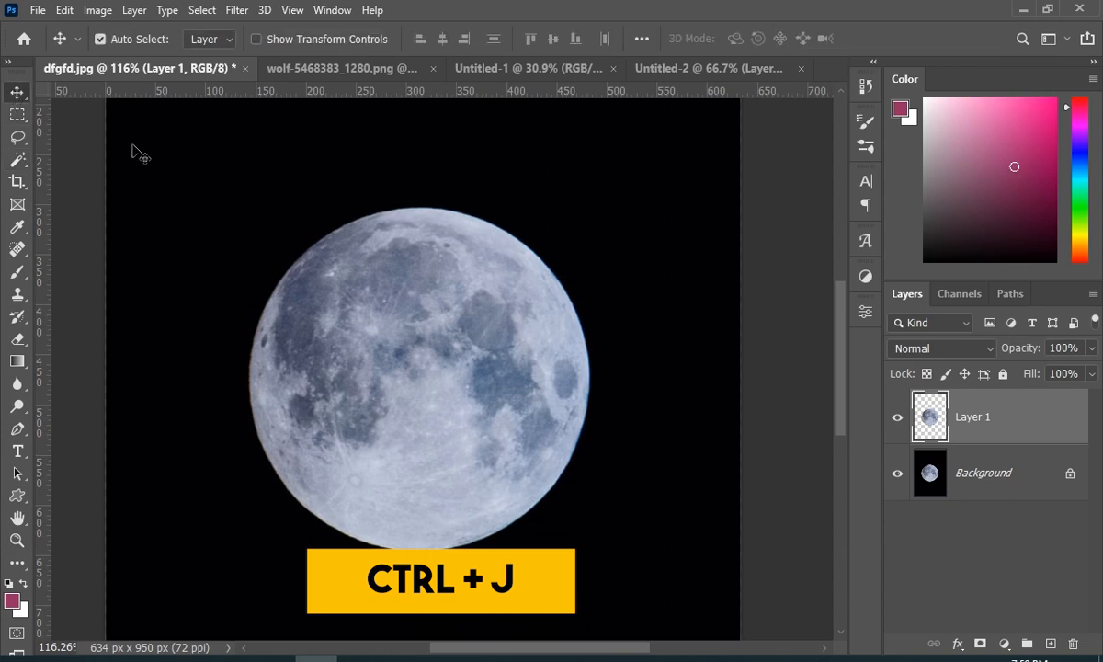
drag(462, 333, 524, 244)
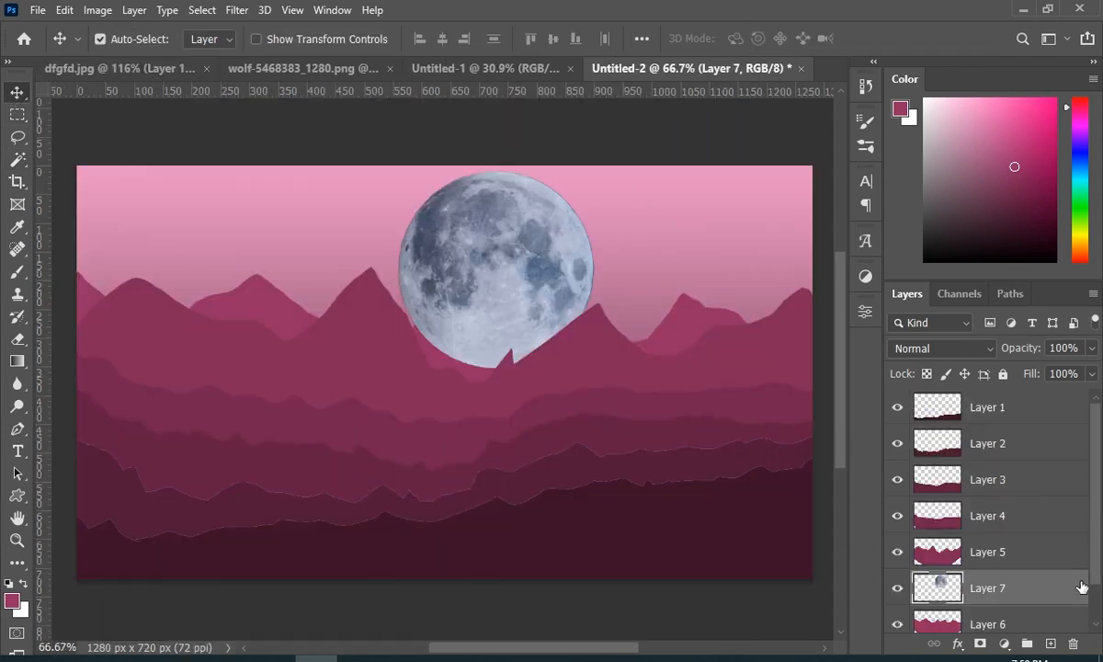
drag(1098, 567, 1098, 608)
drag(1036, 554, 1038, 598)
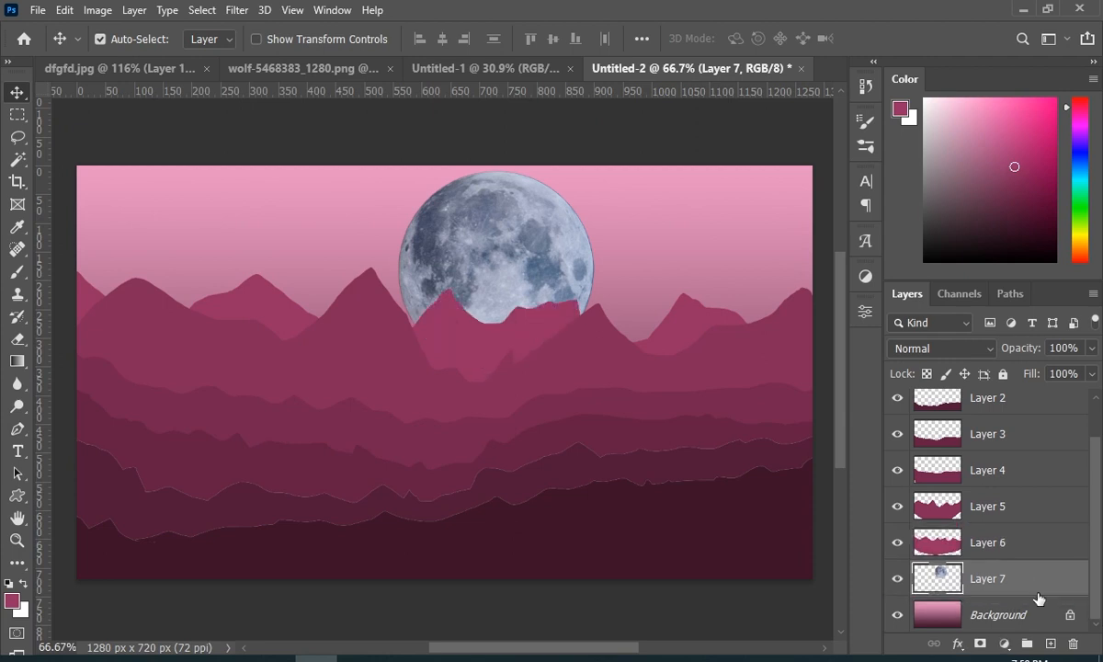
Scale the moon to about 110% with Free Transform and position it partly behind the central mountain peaks
key(ctrl+t)
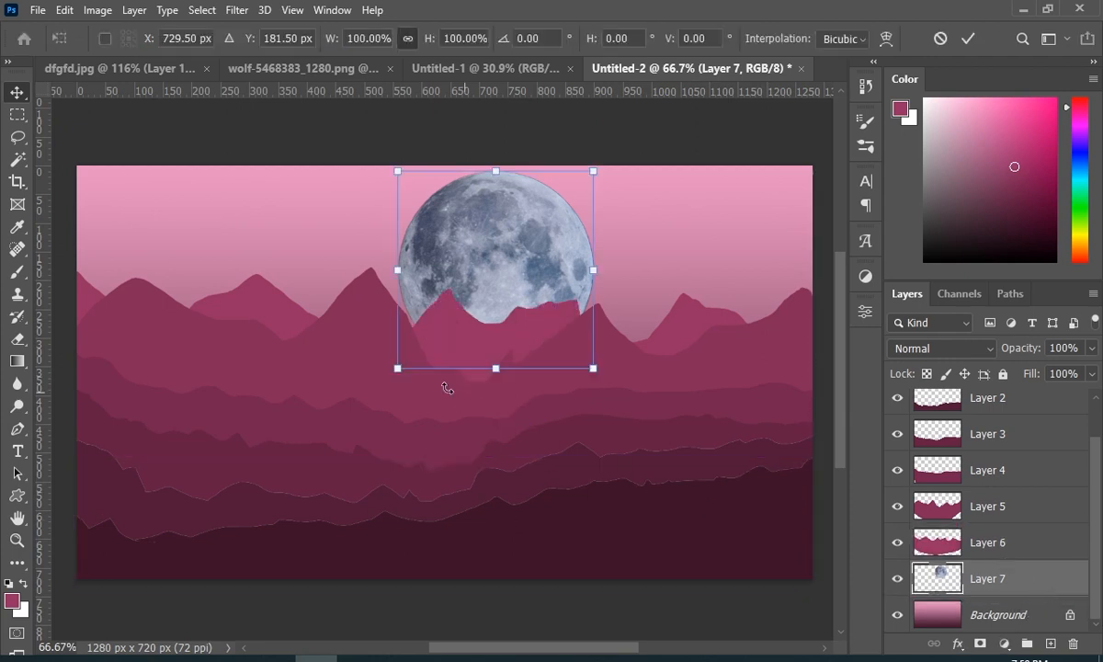
drag(387, 372, 338, 422)
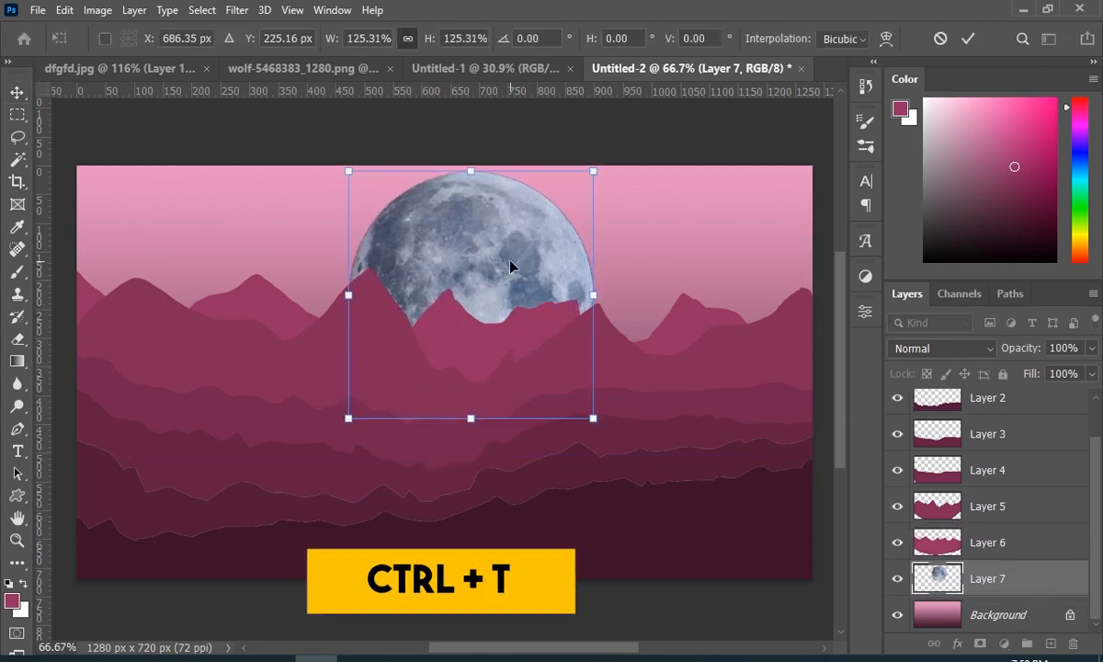
drag(475, 173, 483, 238)
drag(475, 330, 458, 284)
drag(549, 275, 499, 314)
drag(502, 314, 511, 313)
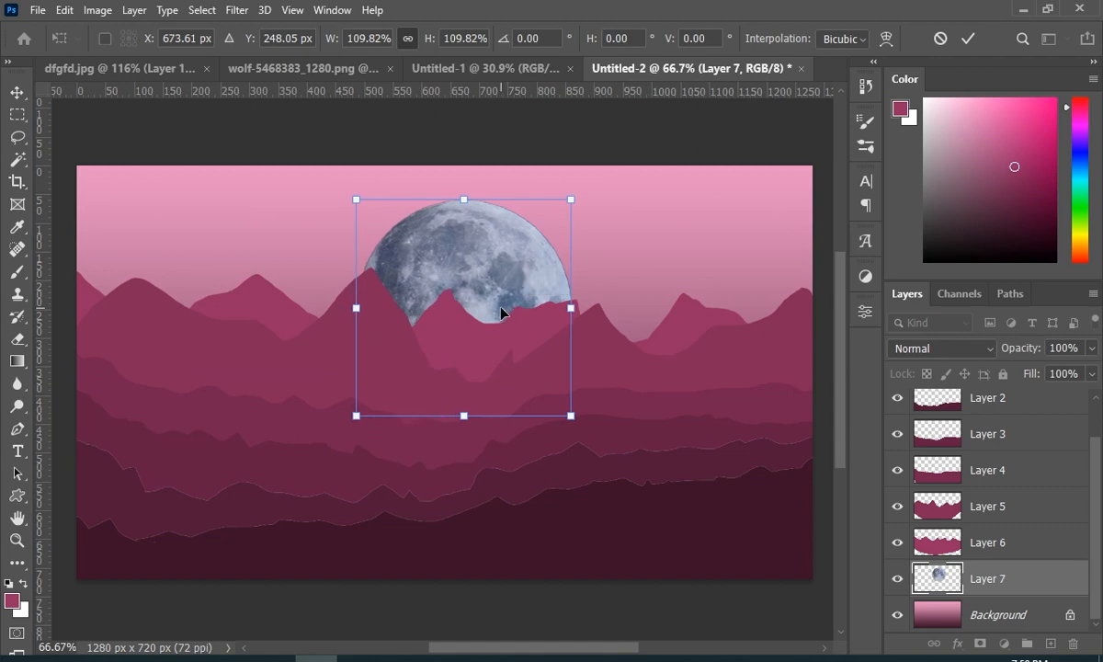
key(Return)
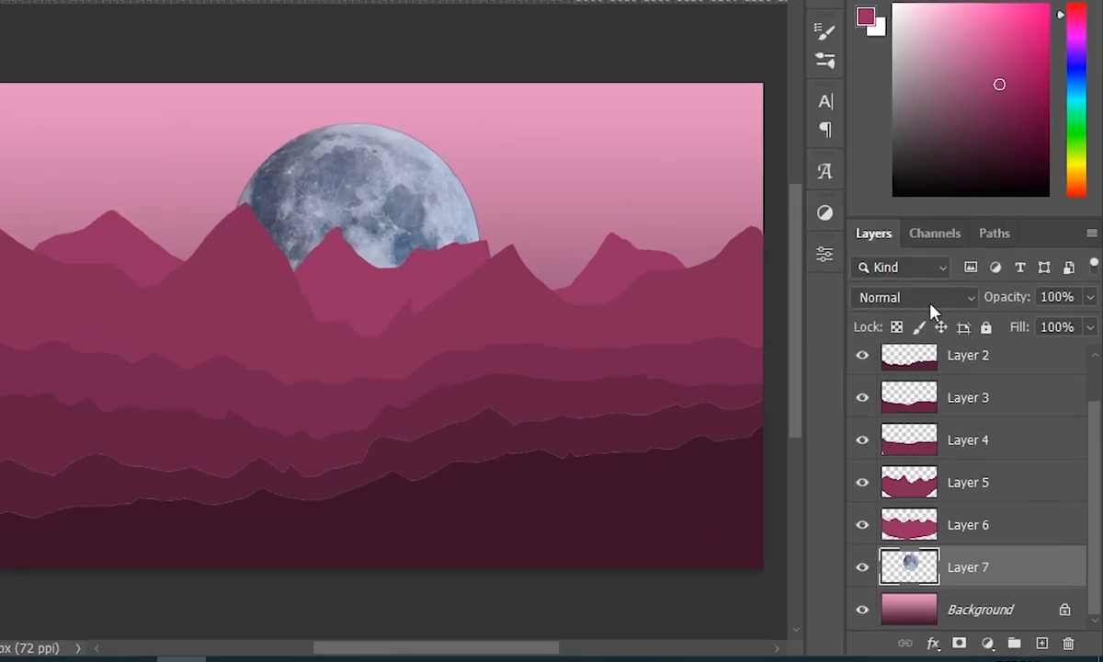
Set the moon layer's blend mode to Screen and its opacity to 40%
click(965, 348)
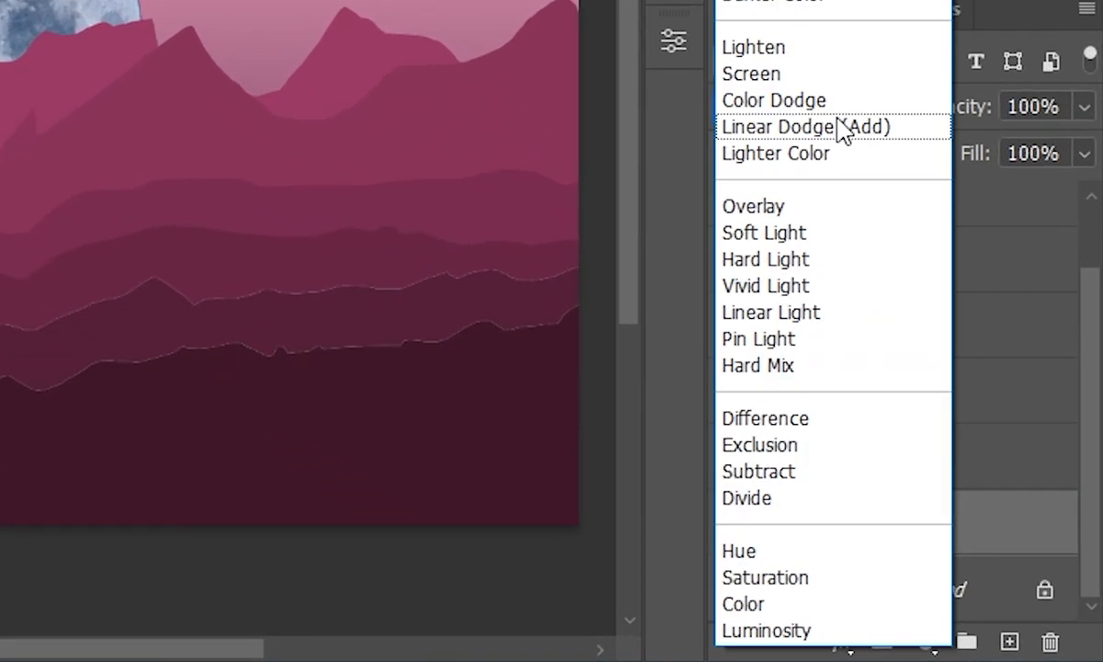
click(798, 81)
drag(967, 118, 923, 140)
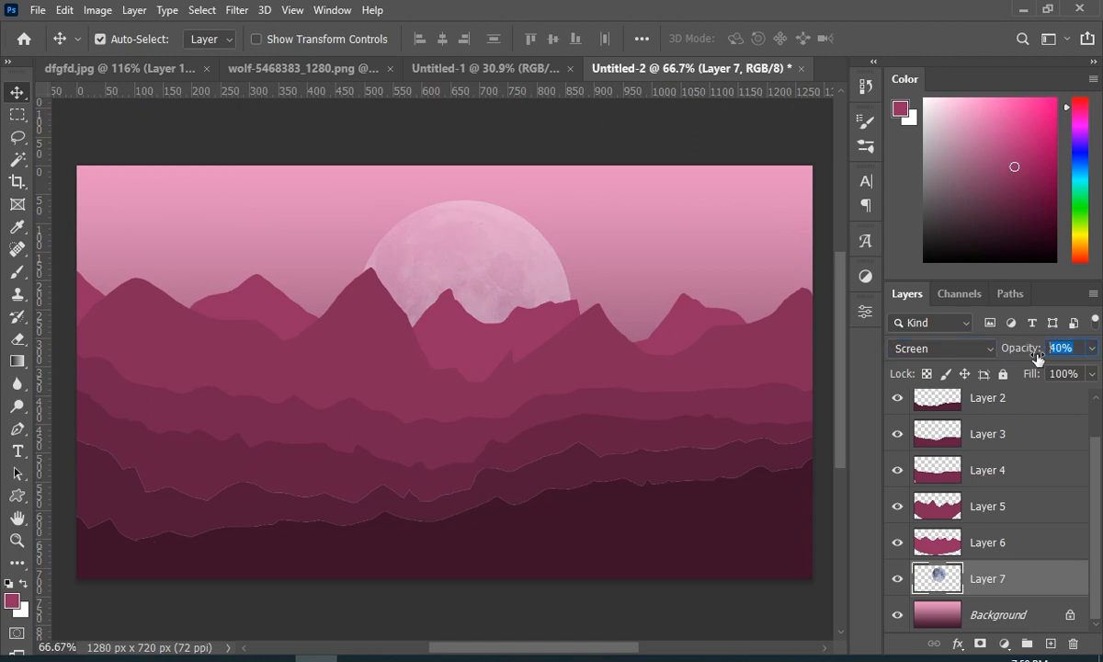
text(20)
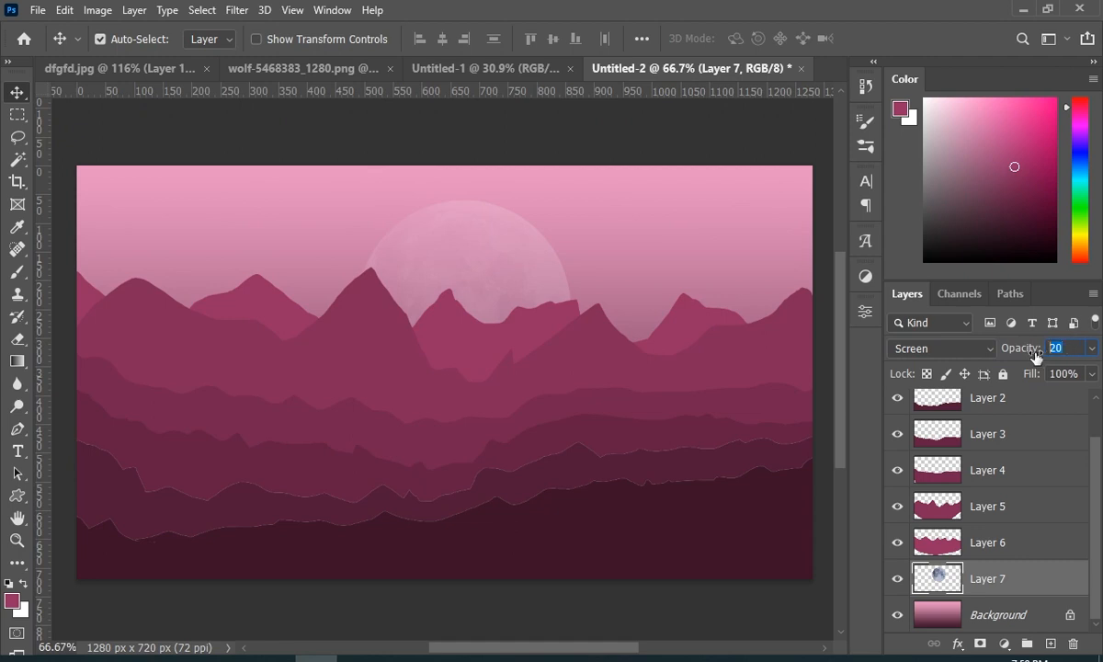
text(40)
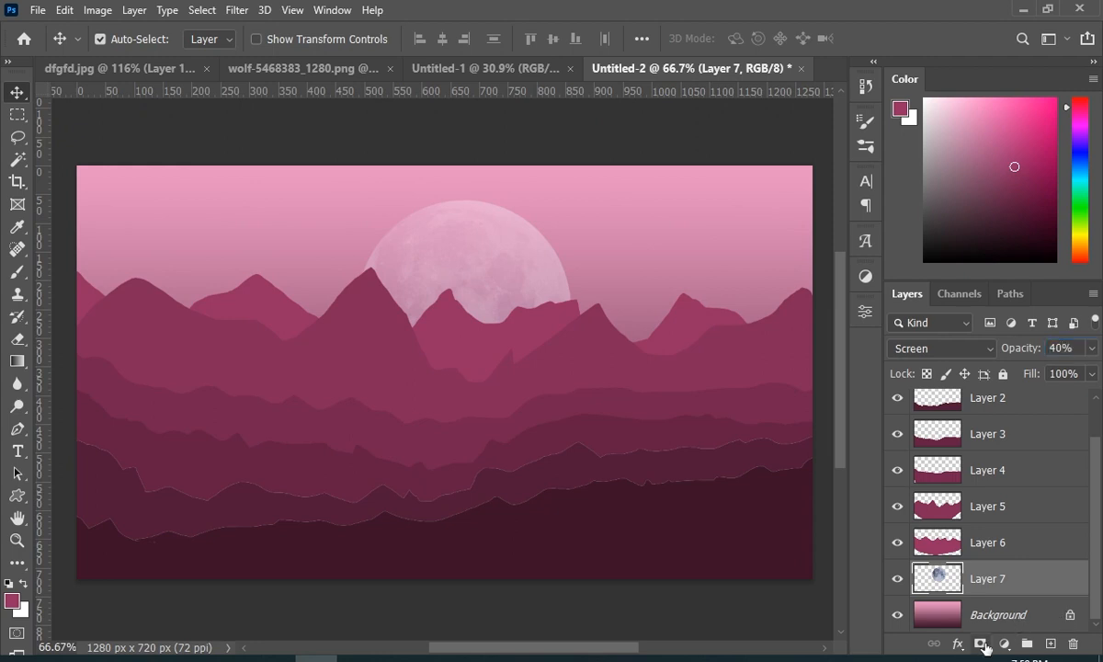
Add a layer mask to the moon layer and choose a 249 px soft round brush with 0% hardness
click(980, 643)
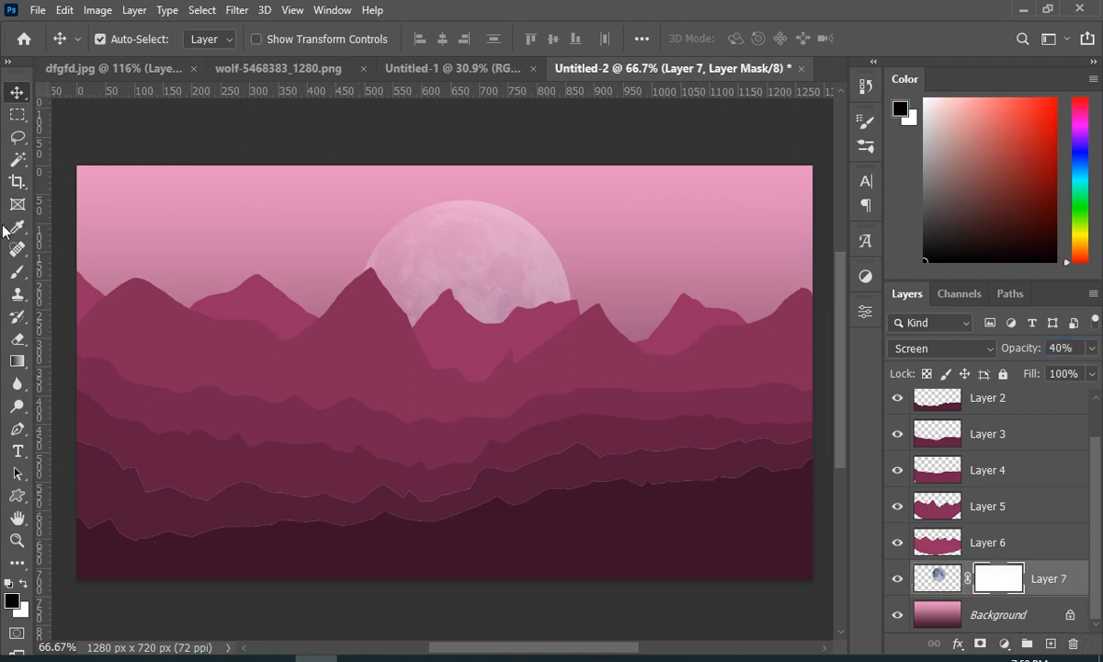
click(17, 272)
right_click(406, 315)
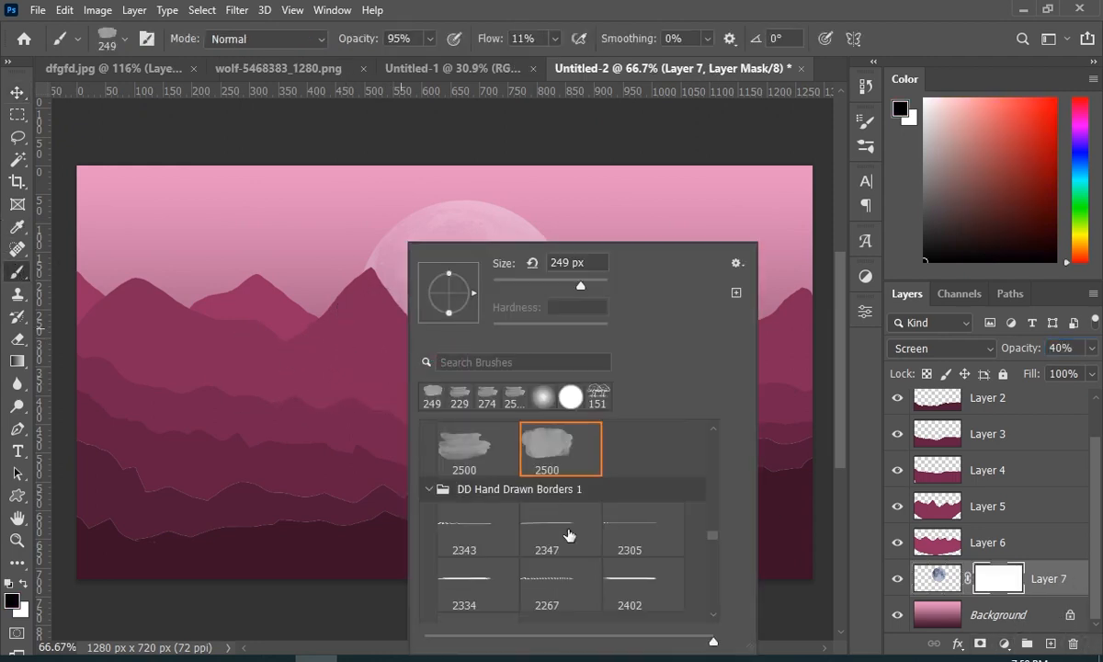
drag(711, 540, 704, 438)
click(467, 528)
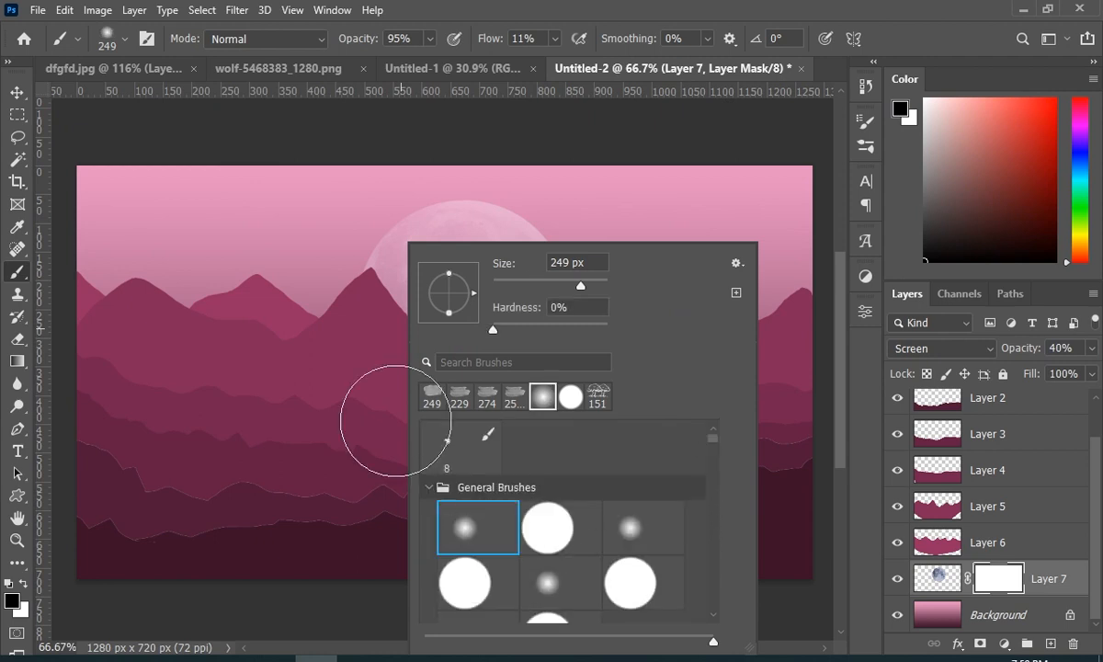
Paint black on the moon's mask at 43% flow to fade the moon's centre and lower part
click(395, 364)
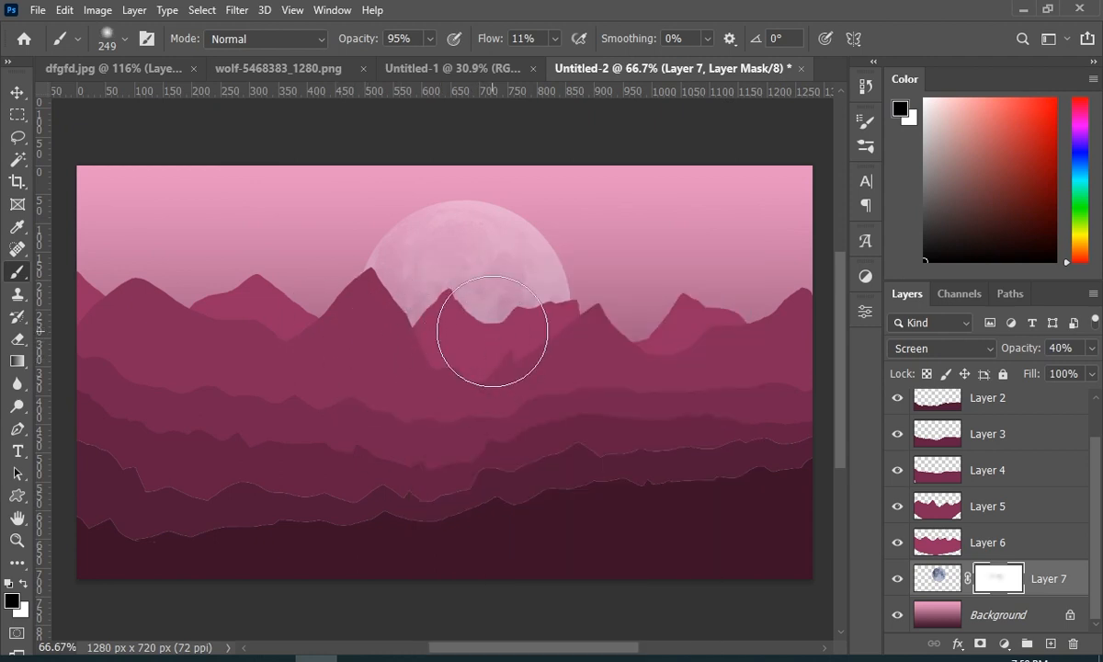
text(43)
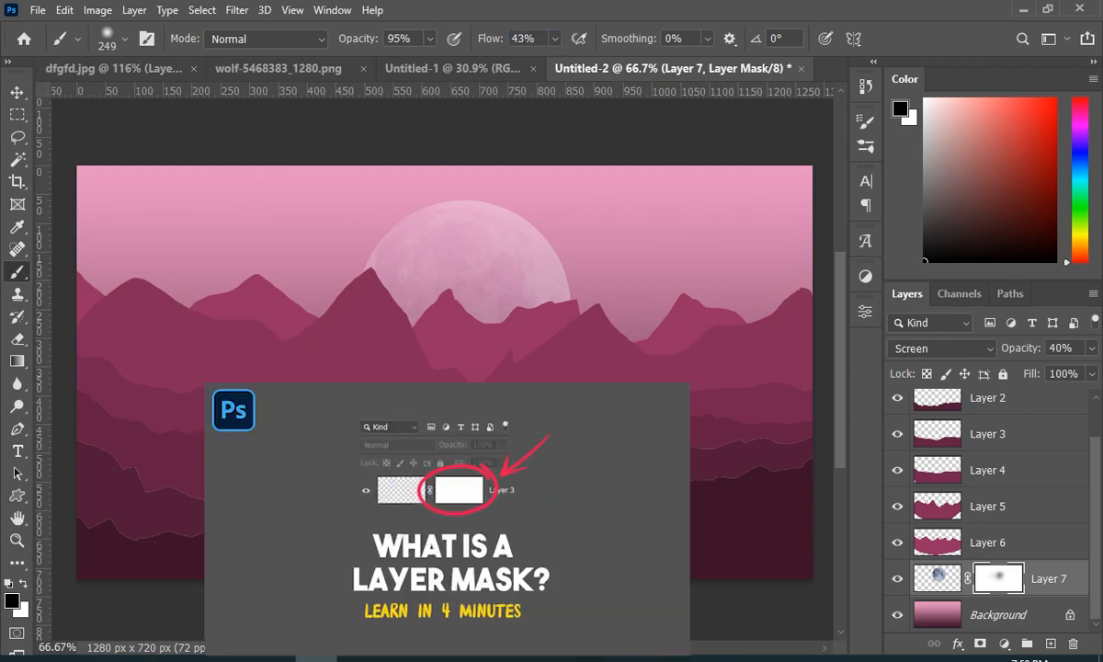
mouse_move(443, 258)
mouse_down()
mouse_move(525, 349)
mouse_move(477, 335)
mouse_move(439, 349)
mouse_move(522, 374)
mouse_move(561, 406)
mouse_up()
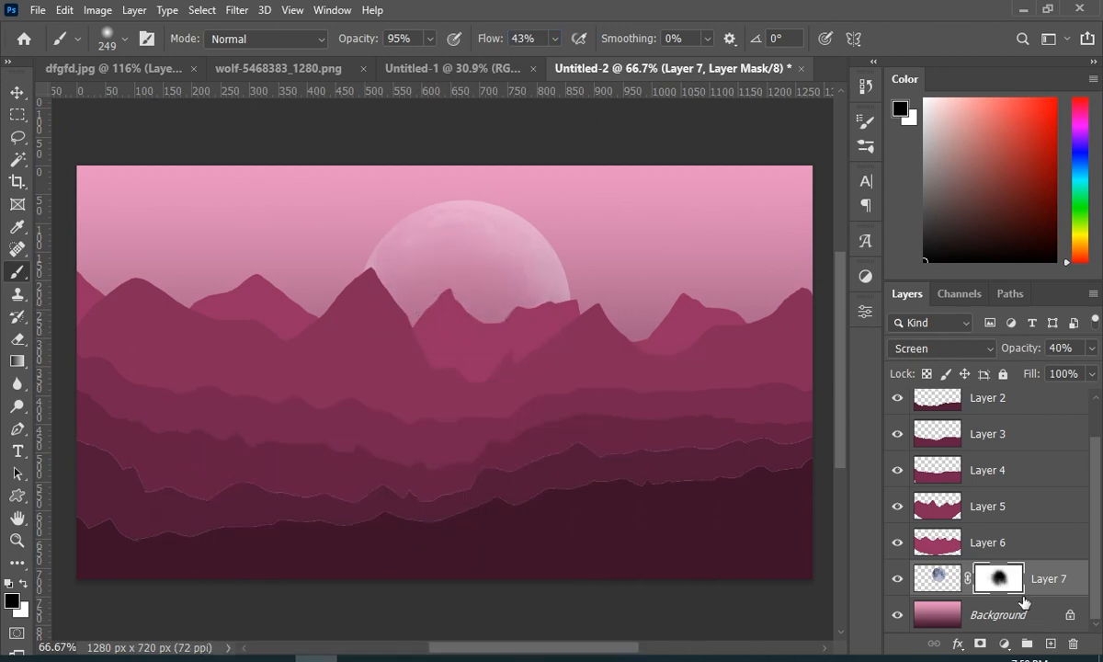
Scale the moon to about 99%, move it up and centre it horizontally in the sky, and raise its layer opacity
key(ctrl+t)
drag(455, 298, 438, 288)
drag(445, 187, 444, 190)
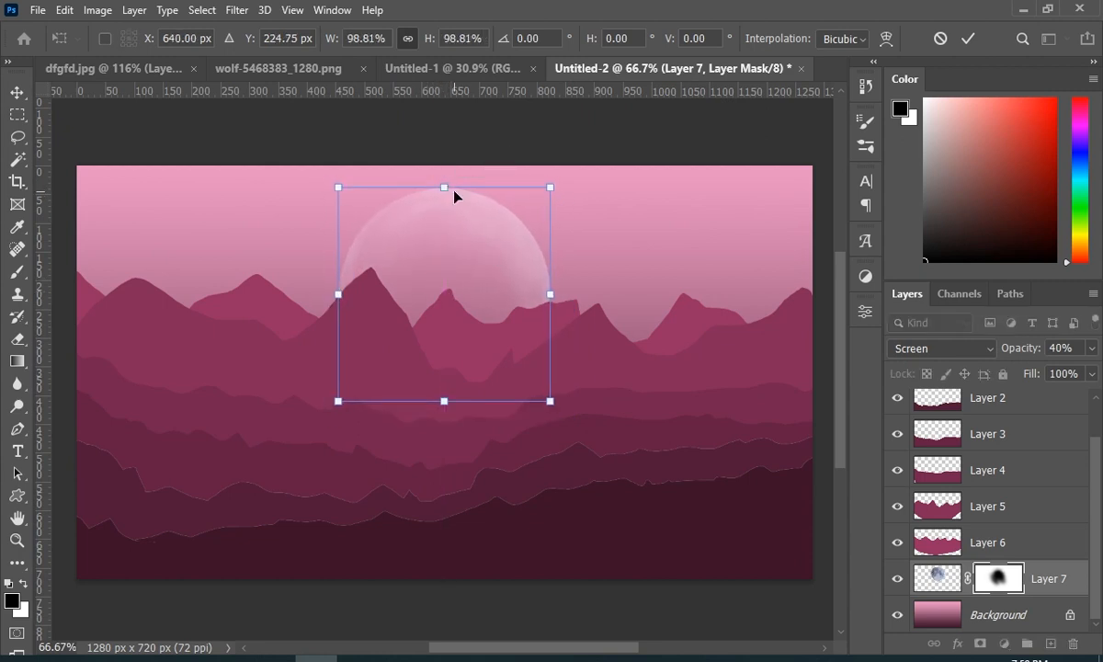
key(Return)
key(b)
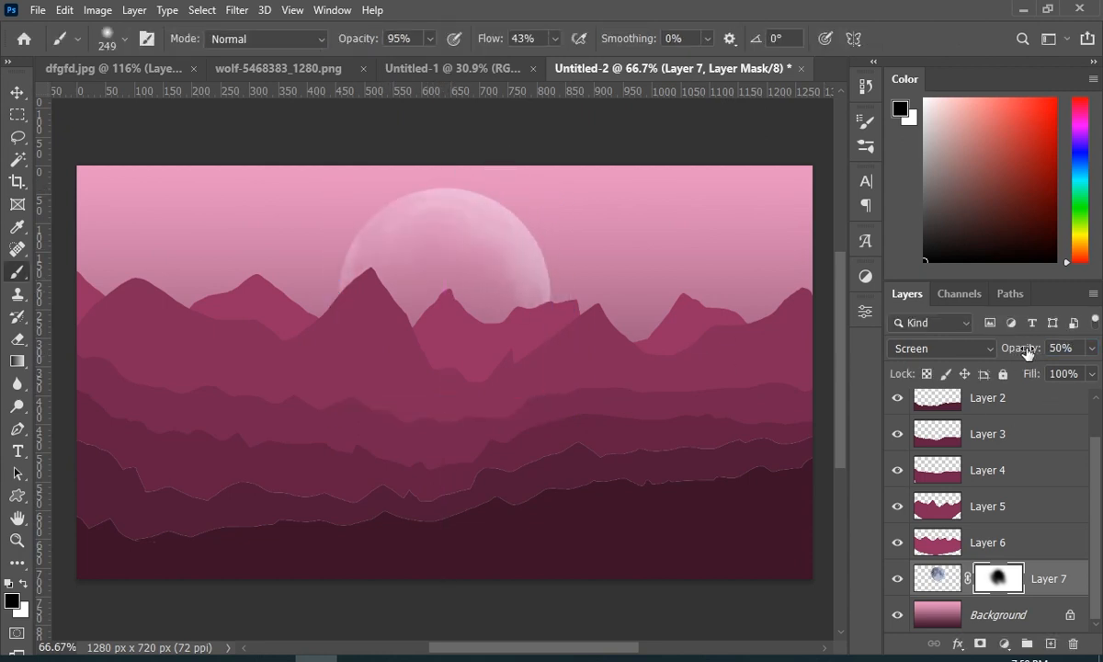
drag(1023, 355, 1048, 359)
Try a gradient with its light stop set to #ebb5d2 on the Background layer, and undo it
click(19, 361)
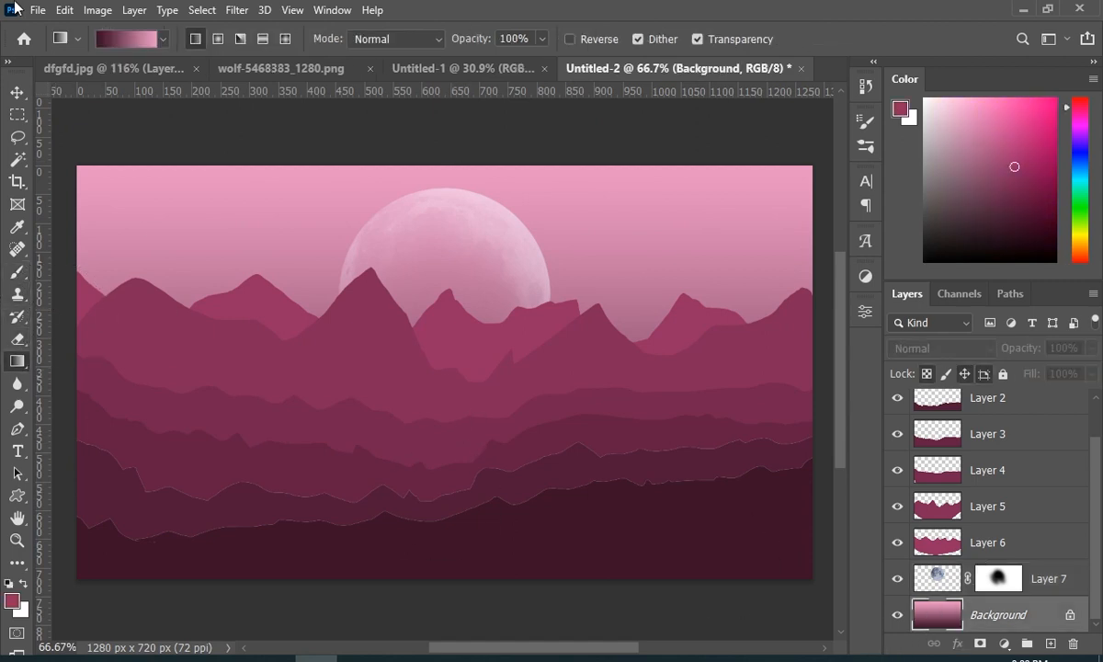
click(125, 42)
click(993, 445)
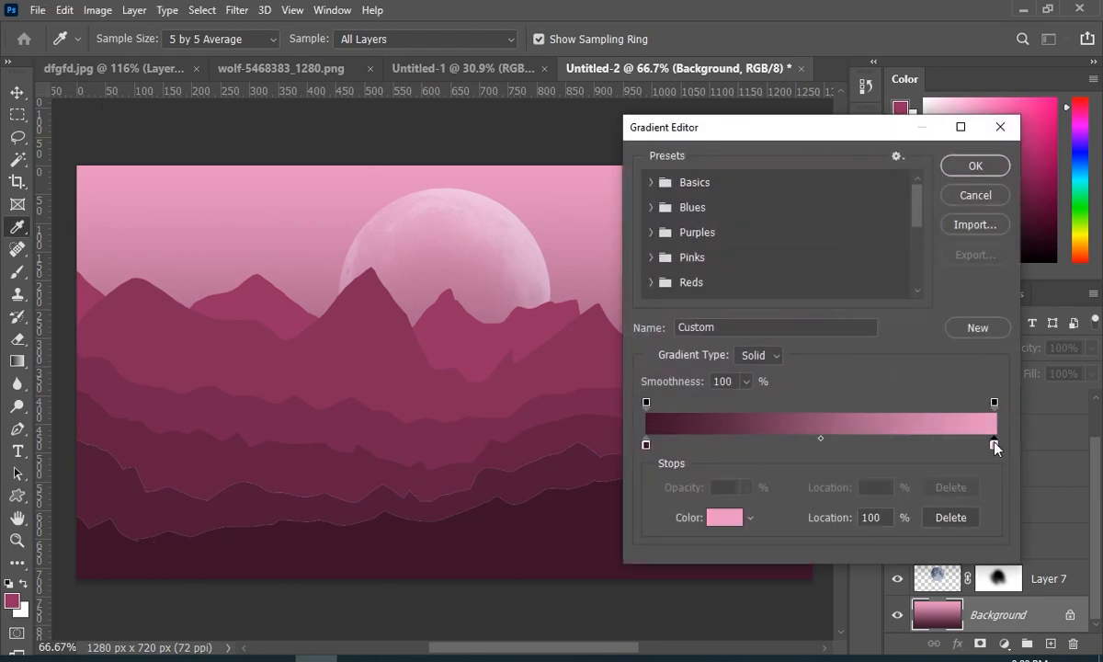
click(726, 518)
click(697, 366)
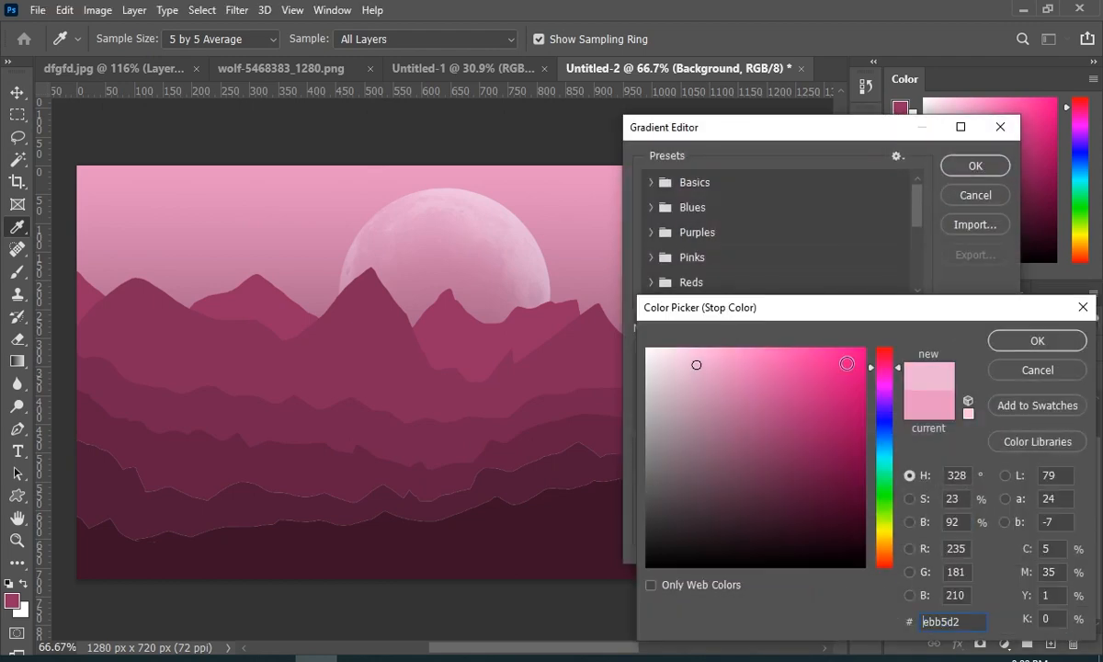
click(1024, 348)
click(960, 165)
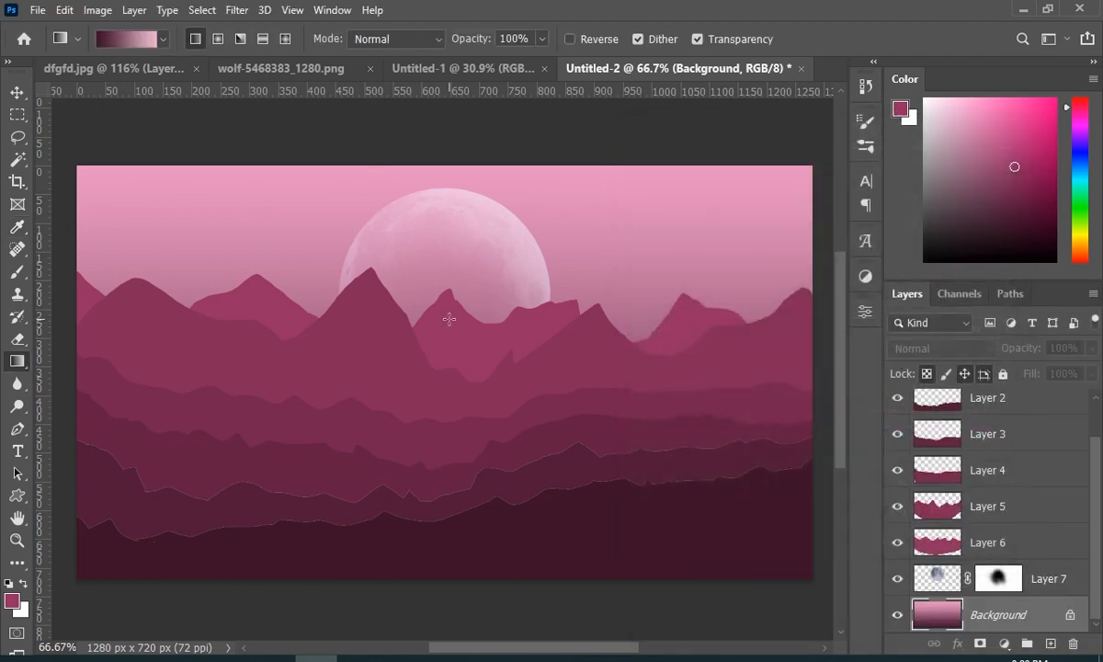
drag(432, 375, 441, 166)
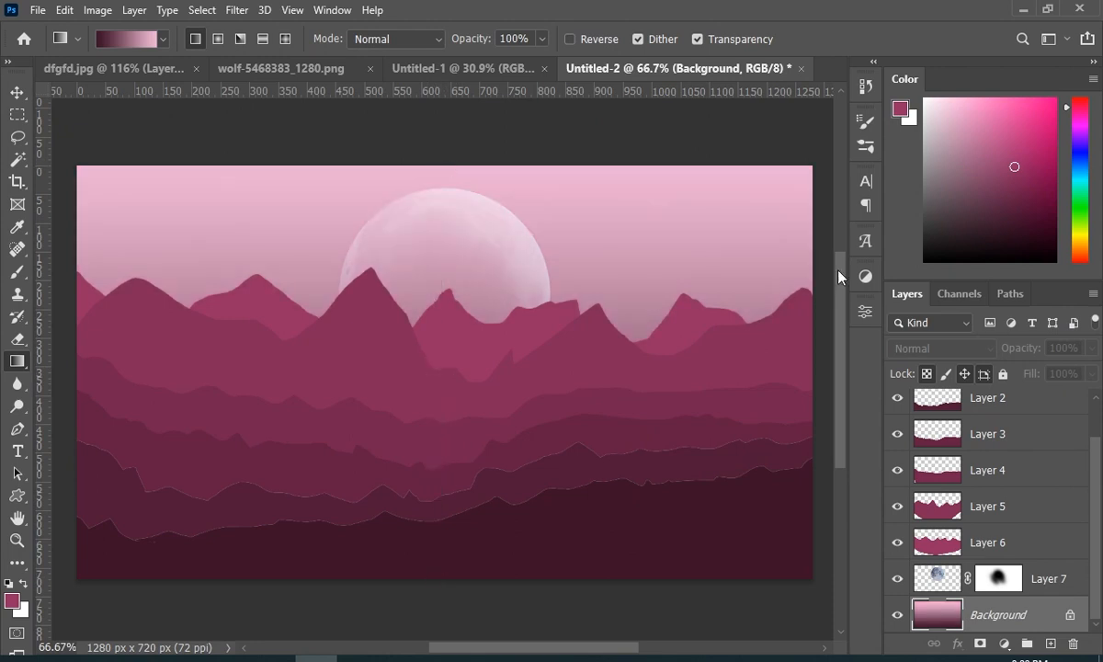
key(ctrl+z)
Change the gradient's light stop to a brighter pink and redraw the sky gradient on the Background layer
click(138, 38)
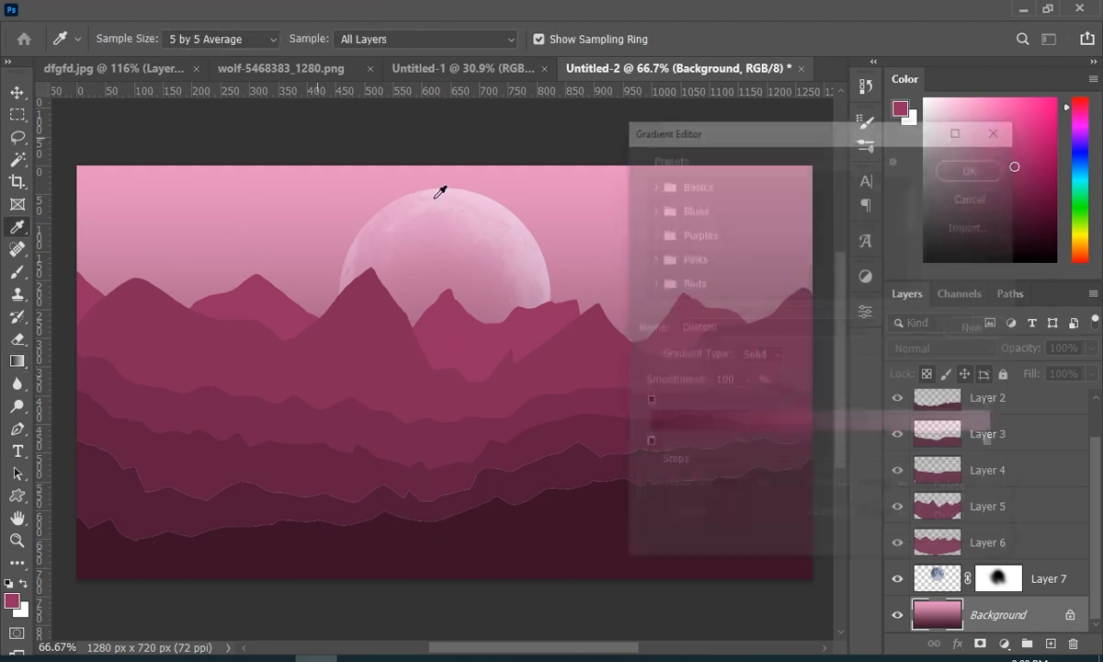
click(993, 446)
click(724, 518)
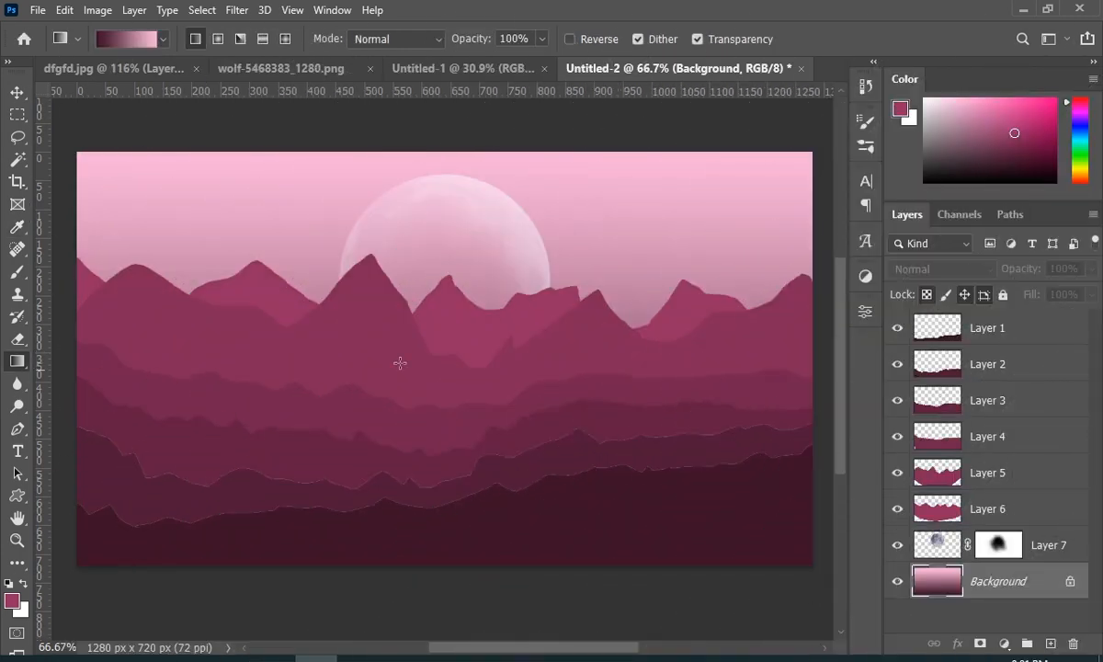
Create a new layer directly above Background and name it "sky texture"
click(17, 271)
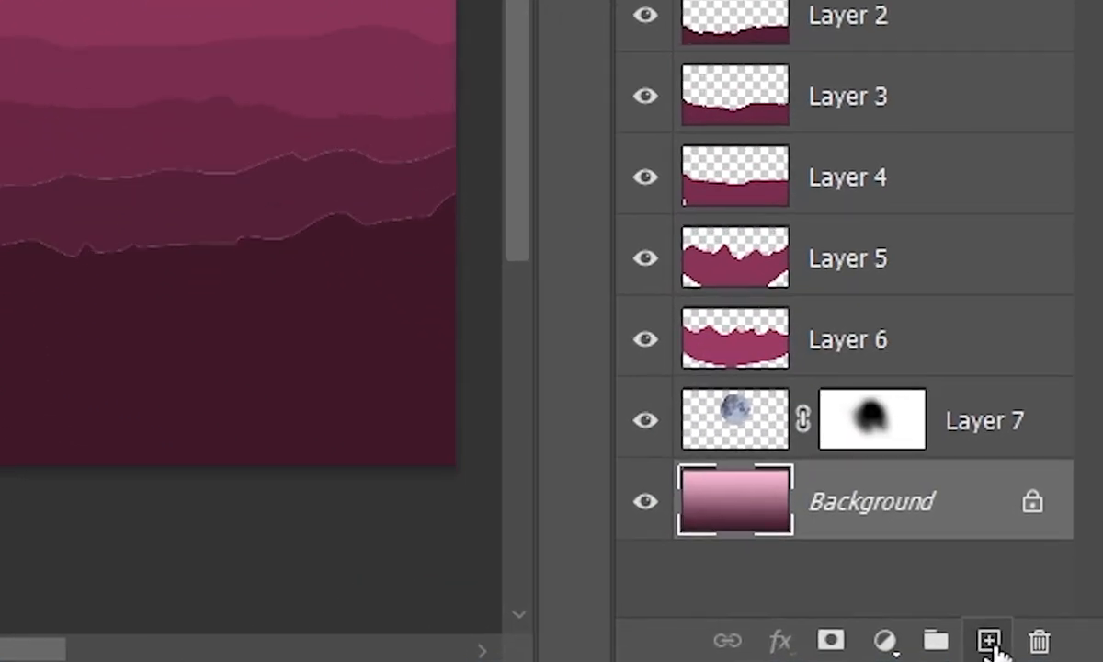
click(1050, 643)
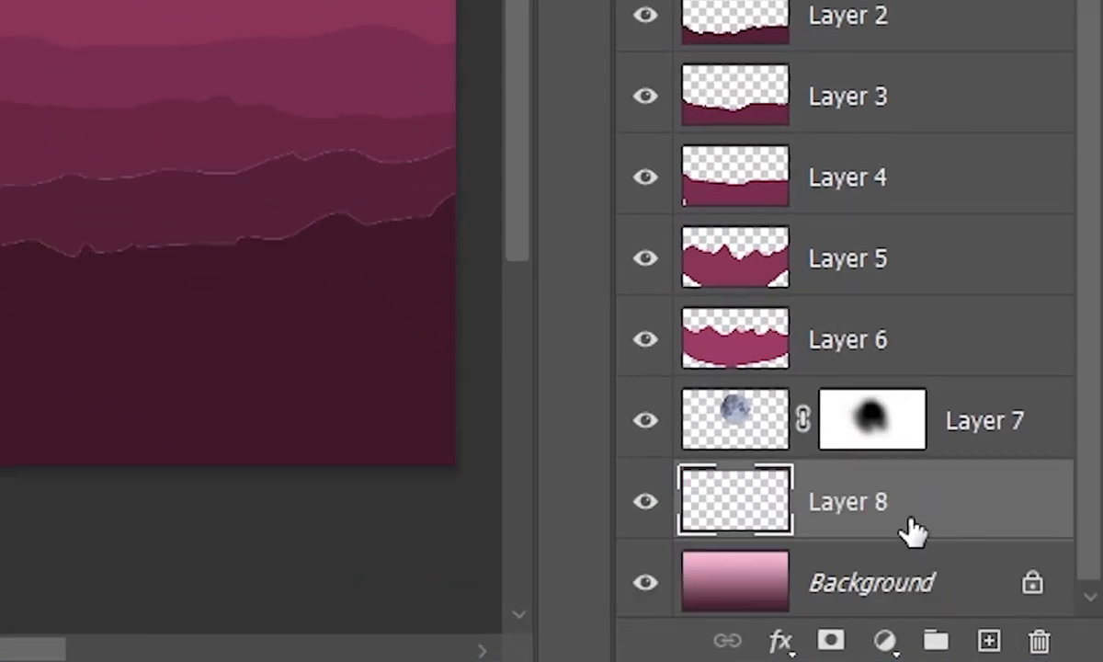
double_click(1004, 586)
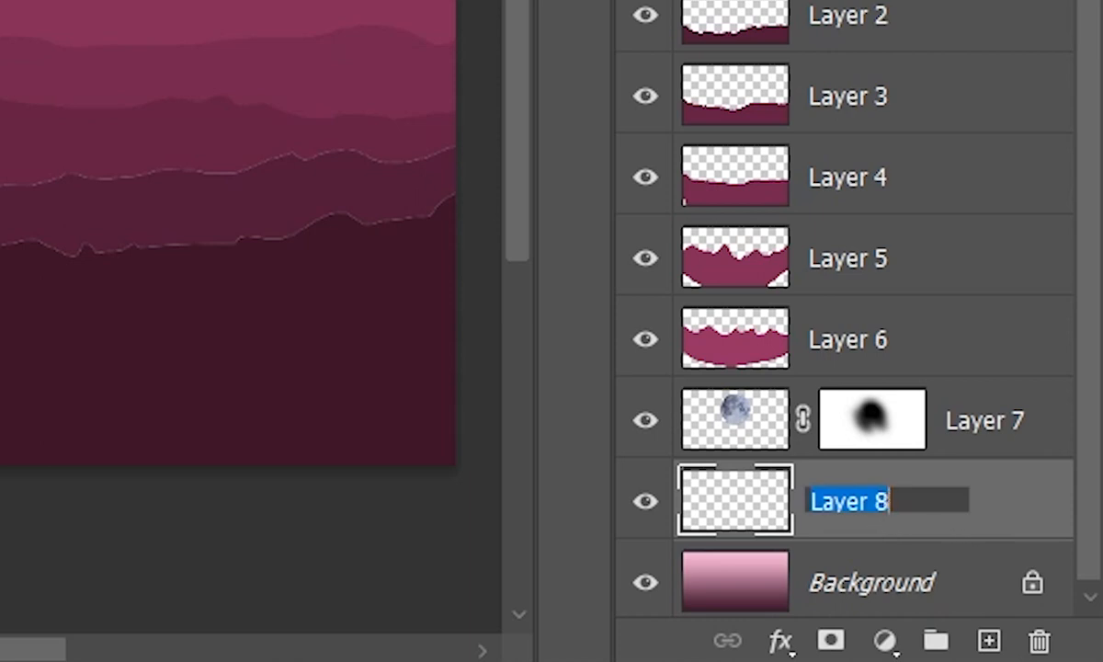
text(sky )
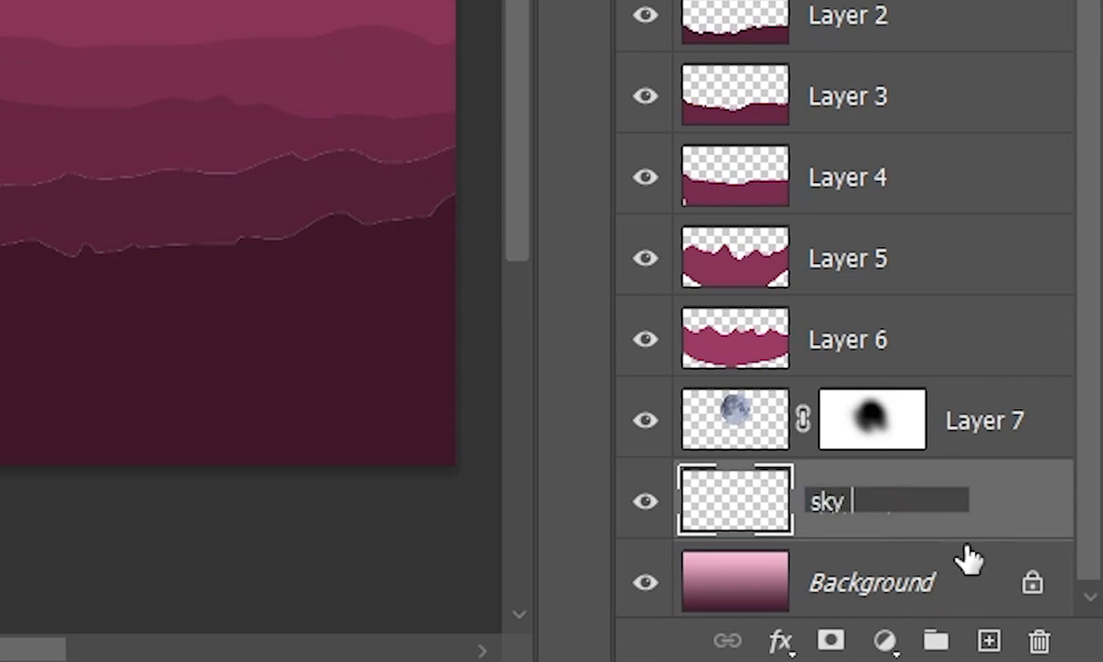
text(texture)
key(Return)
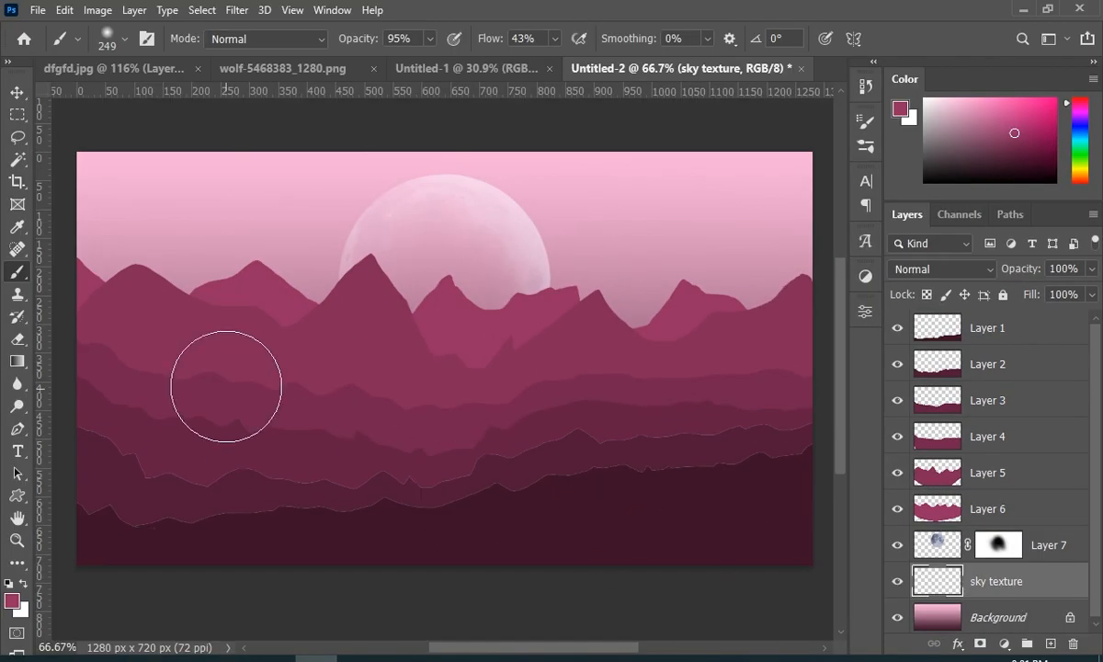
Choose a textured brush from the 20 Watercolor Brushes set and reduce its size to 279 px
right_click(336, 243)
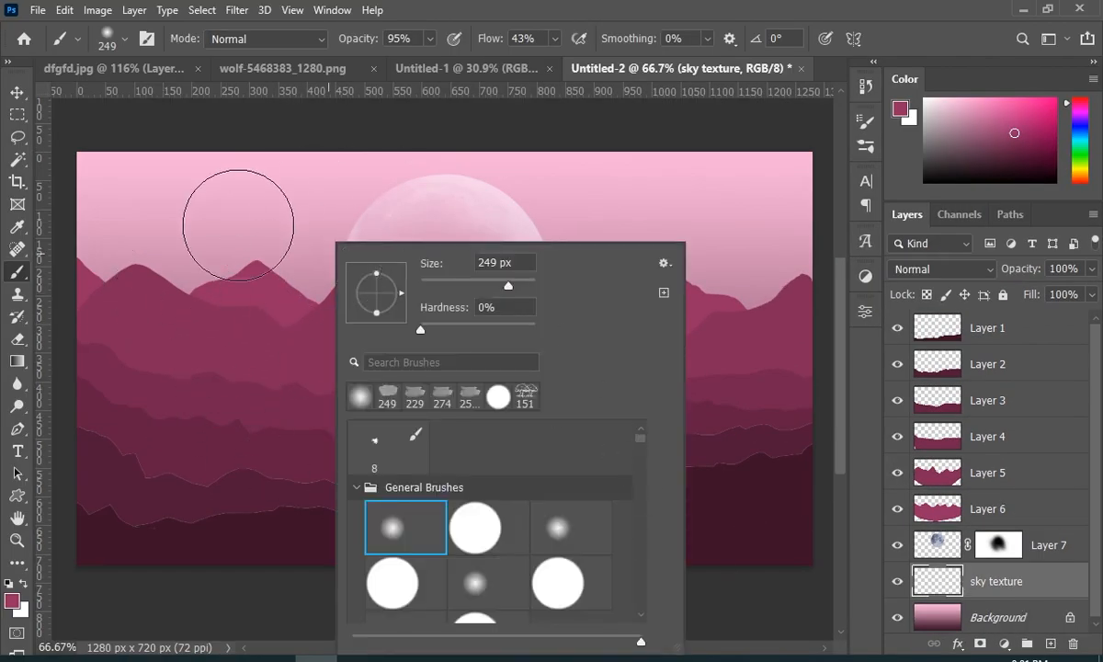
right_click(202, 200)
mouse_move(509, 401)
mouse_down()
mouse_move(503, 498)
mouse_move(502, 487)
mouse_up()
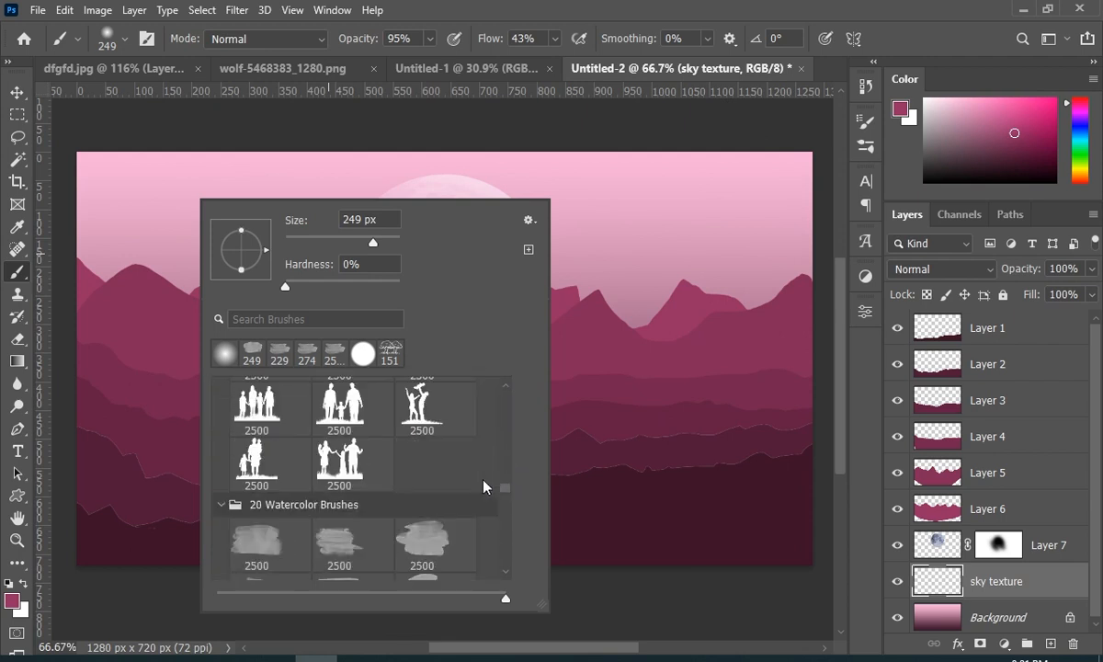
scroll(423, 524, down, 5)
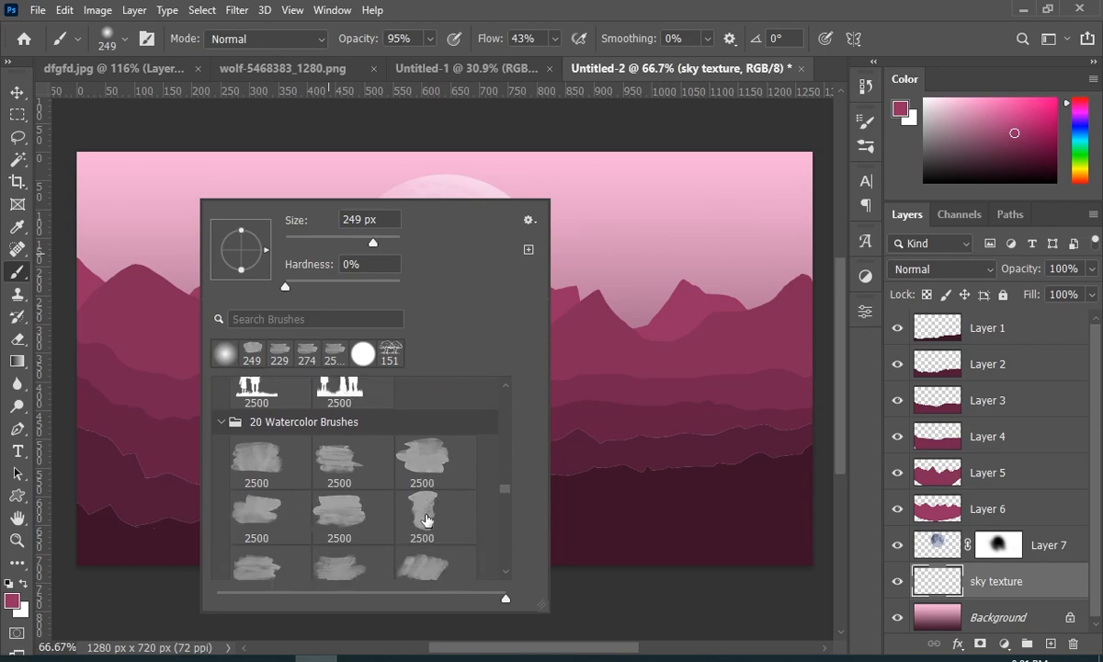
click(341, 499)
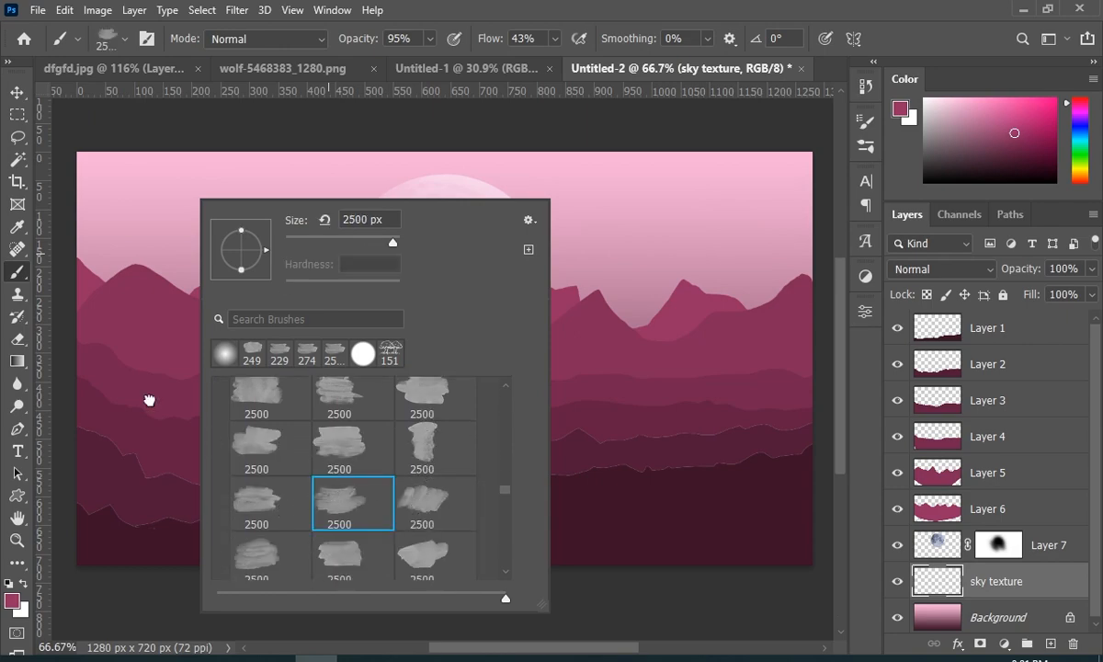
drag(314, 240, 308, 240)
Try maroon watercolor brush marks in the sky beside the moon, and undo them
mouse_move(162, 261)
mouse_down()
mouse_move(227, 269)
mouse_move(254, 244)
mouse_up()
click(309, 259)
key(ctrl+z)
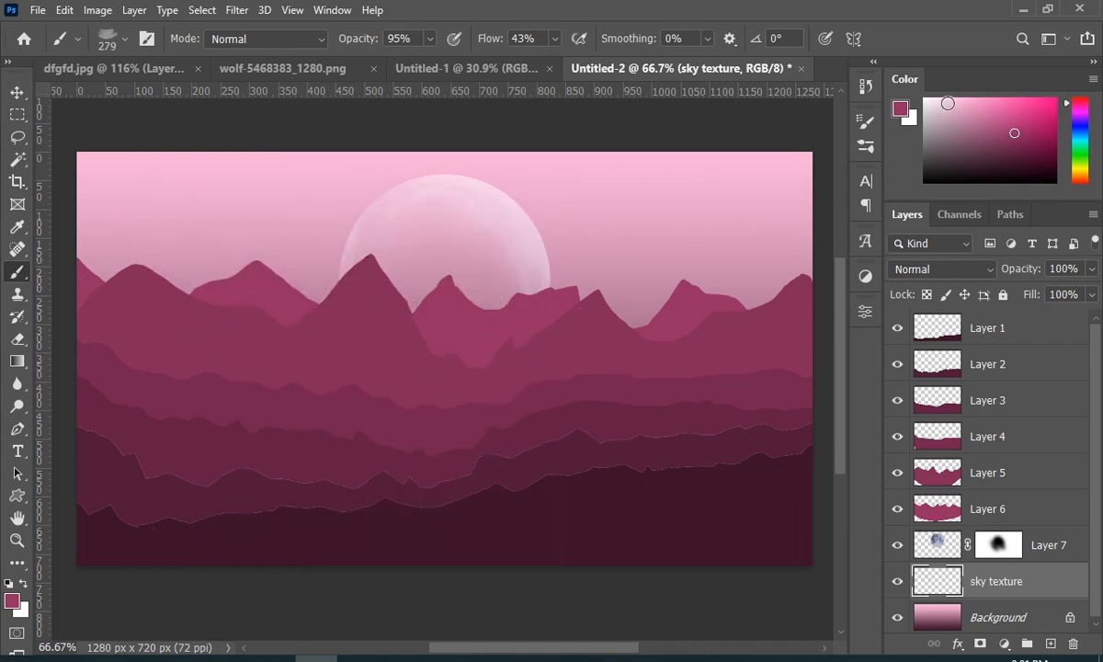
click(588, 210)
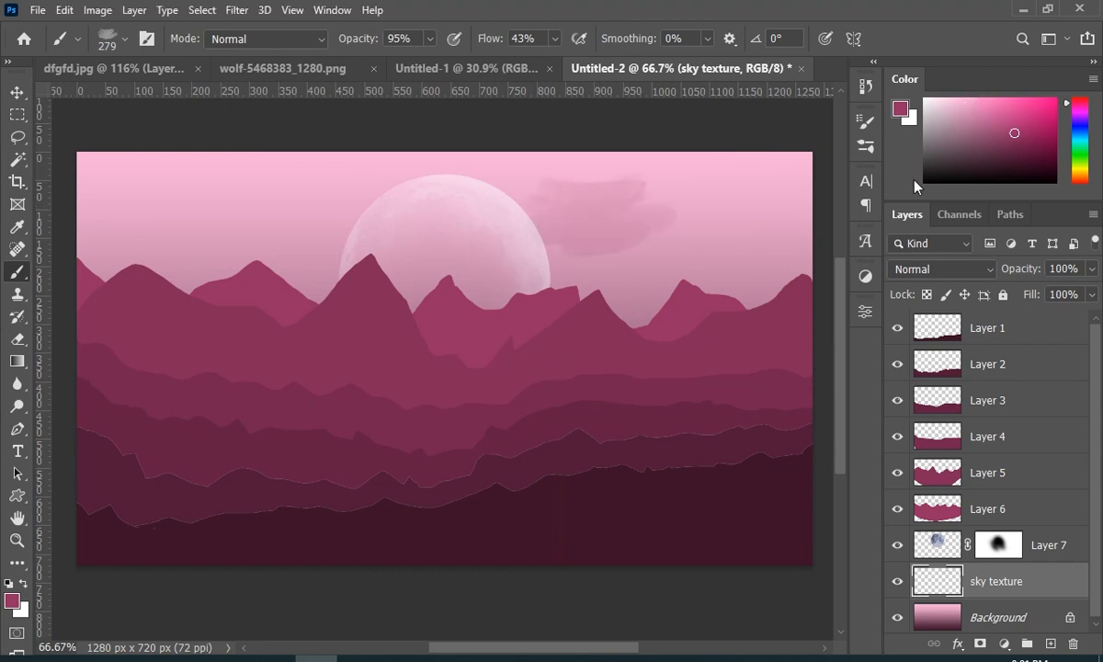
key(ctrl+z)
Sample a light pink from the sky and paint soft watercolor clouds along the sky above the mountains
alt+click(610, 210)
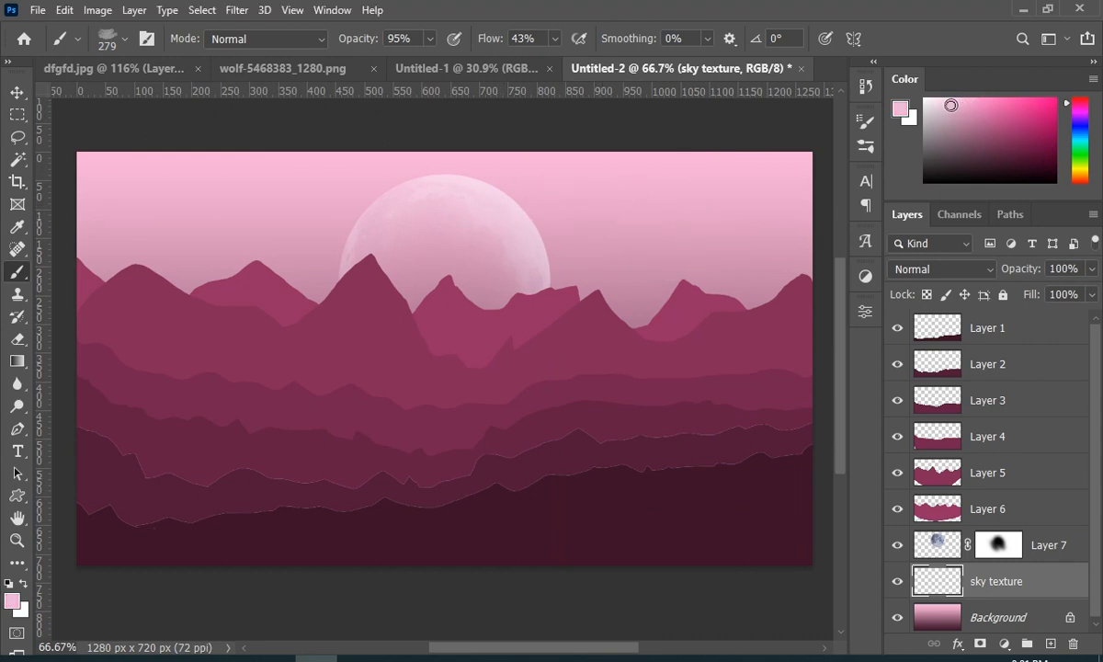
drag(590, 267, 708, 279)
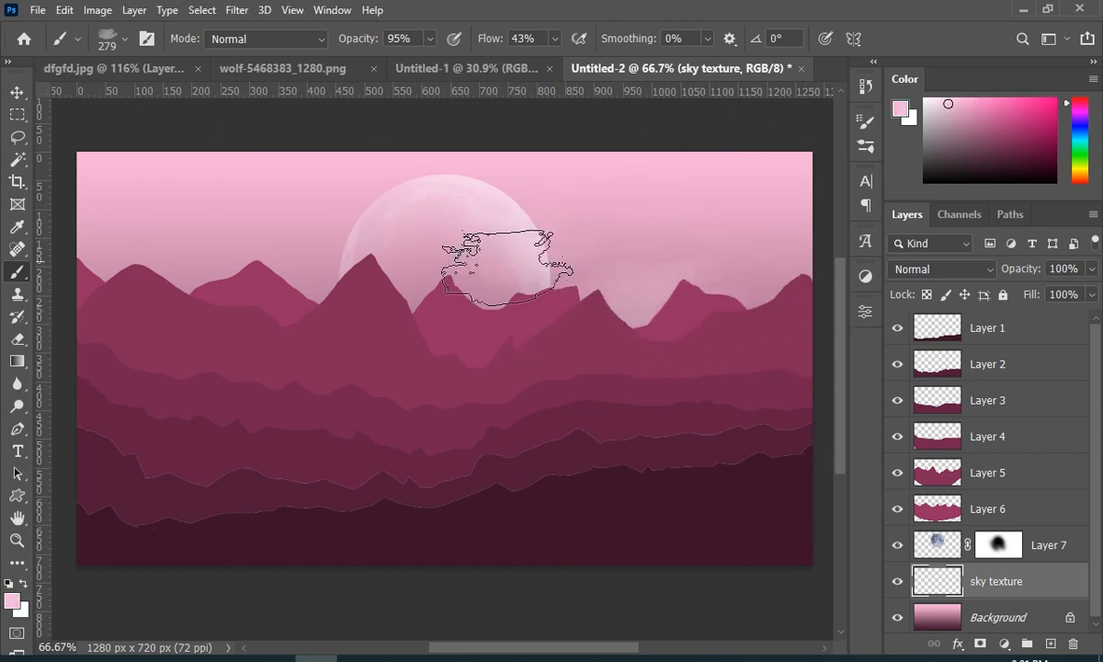
drag(508, 266, 599, 291)
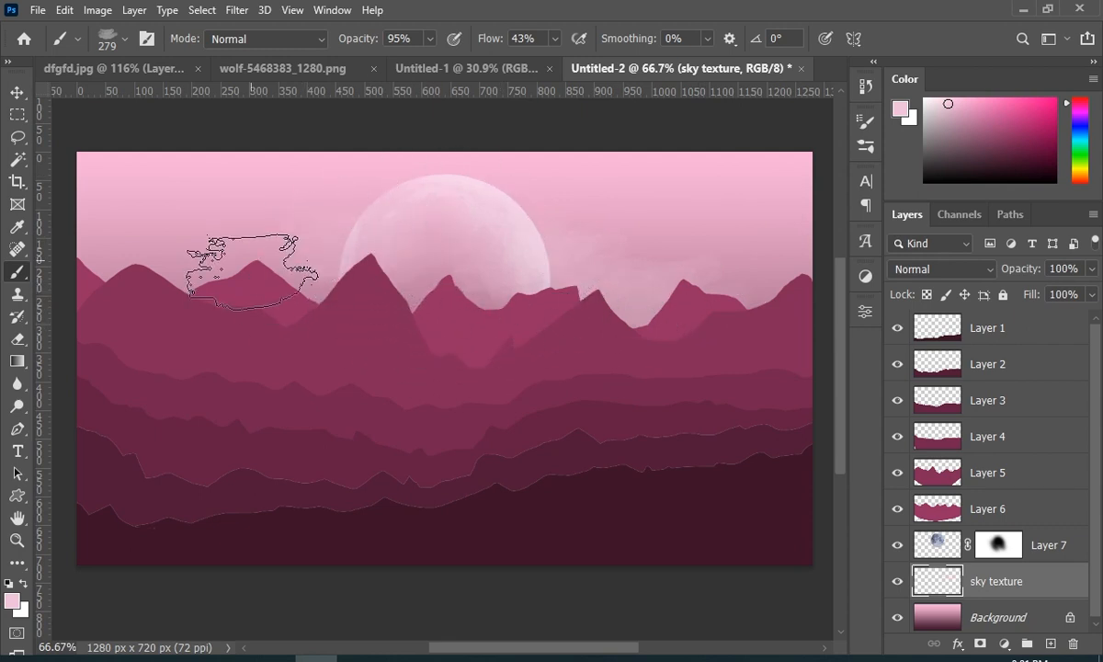
drag(722, 253, 741, 311)
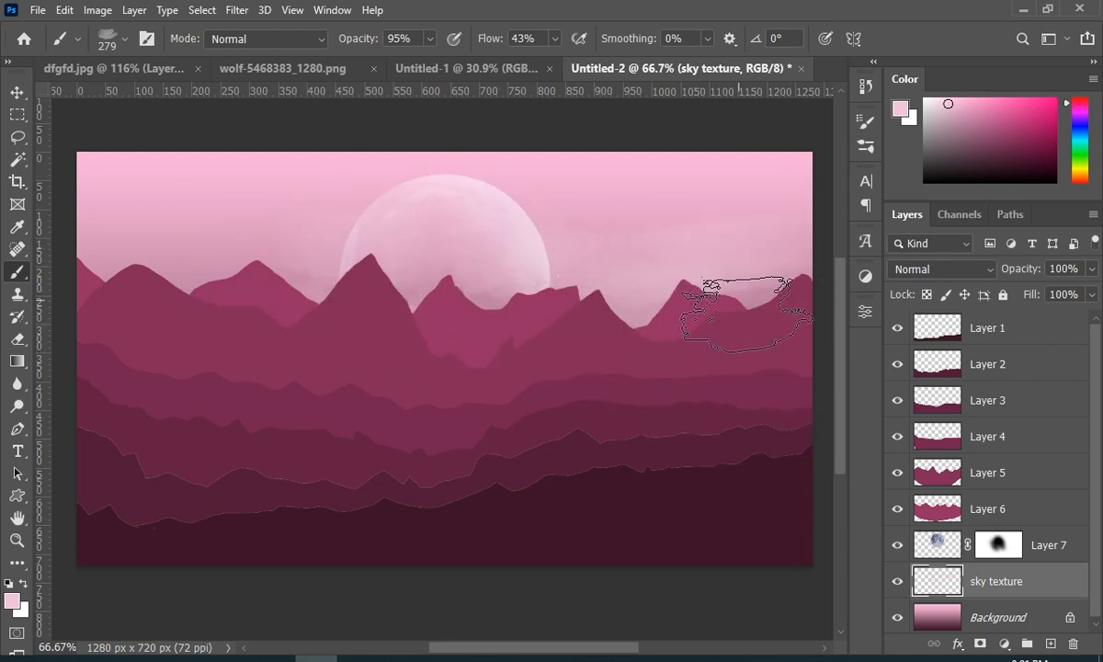
Switch to another watercolor brush at 278 px and paint more pale pink texture across the sky
right_click(566, 246)
click(691, 598)
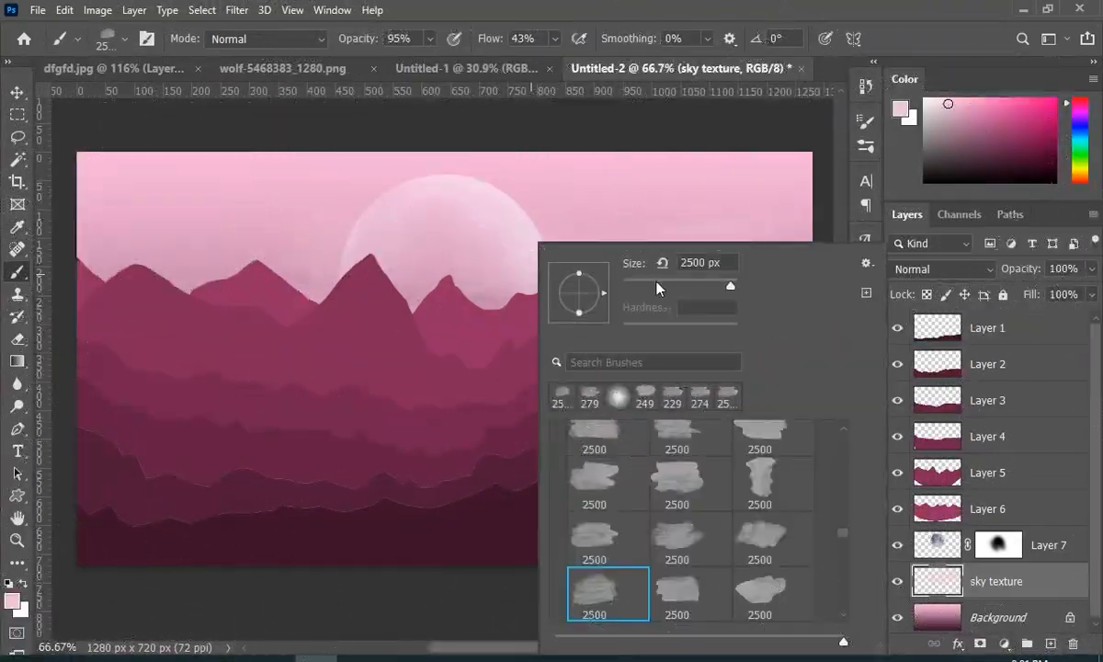
click(642, 286)
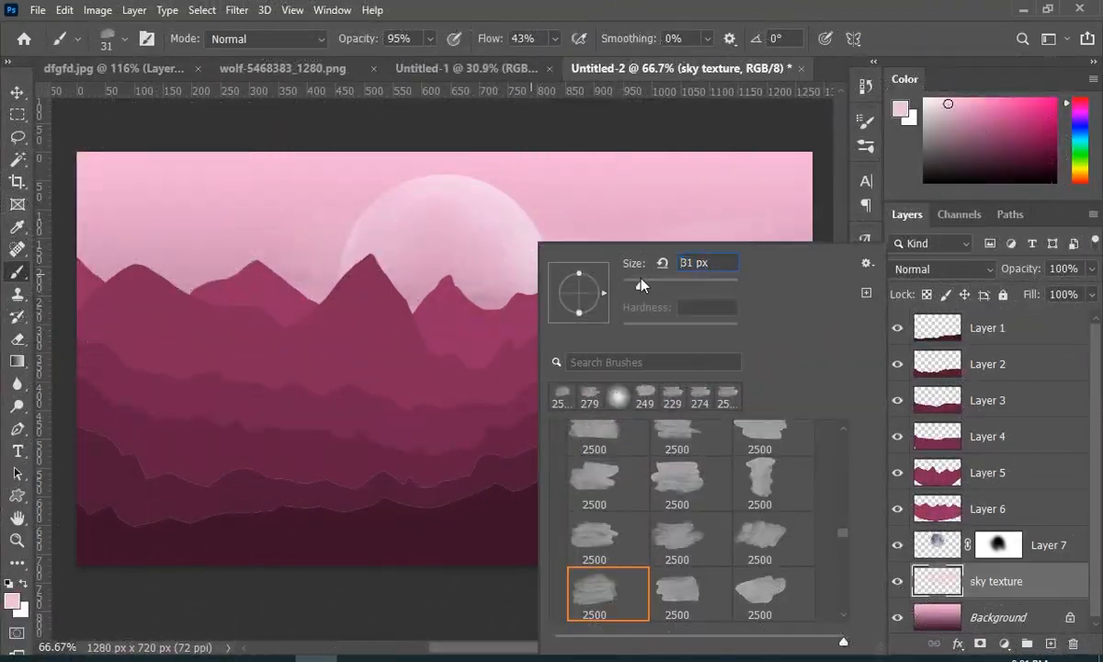
key(Return)
mouse_move(282, 266)
mouse_down()
mouse_move(246, 283)
mouse_move(300, 283)
mouse_move(197, 308)
mouse_move(262, 304)
mouse_up()
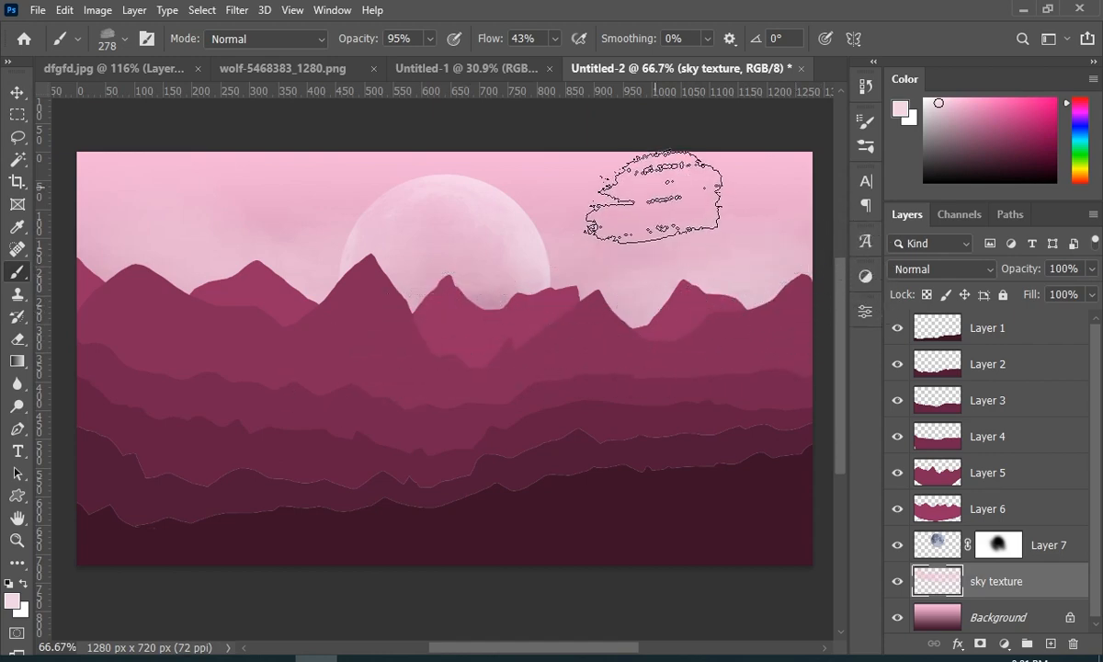
Choose another rough-edged watercolor brush from the same set and set its size to 315 px
right_click(583, 200)
scroll(758, 479, down, 1)
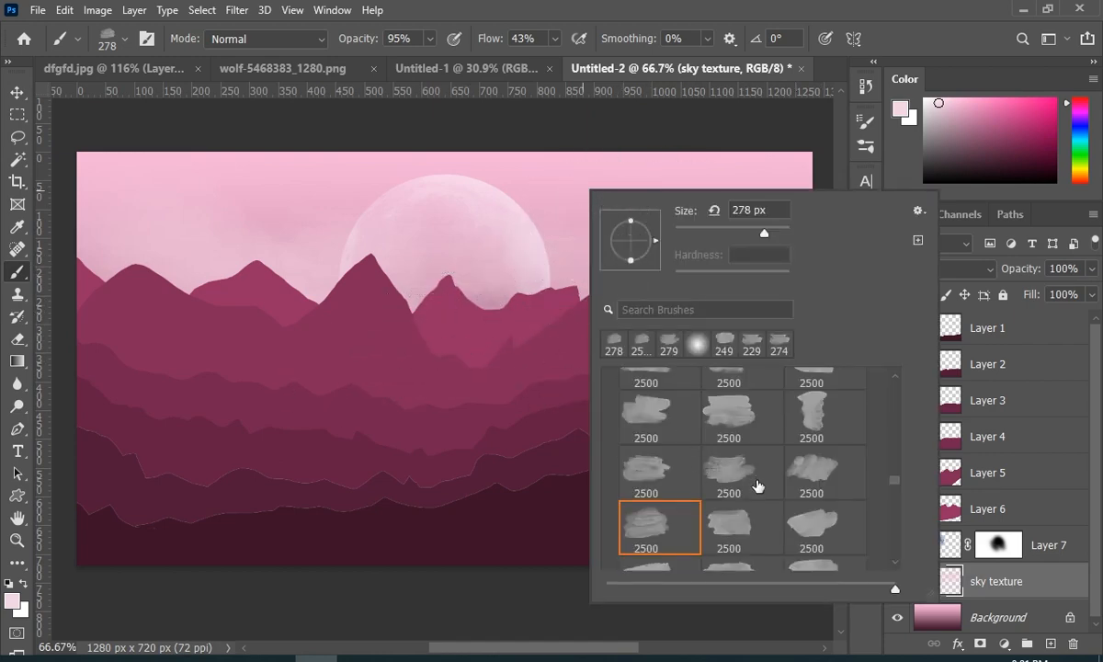
click(743, 540)
text(51)
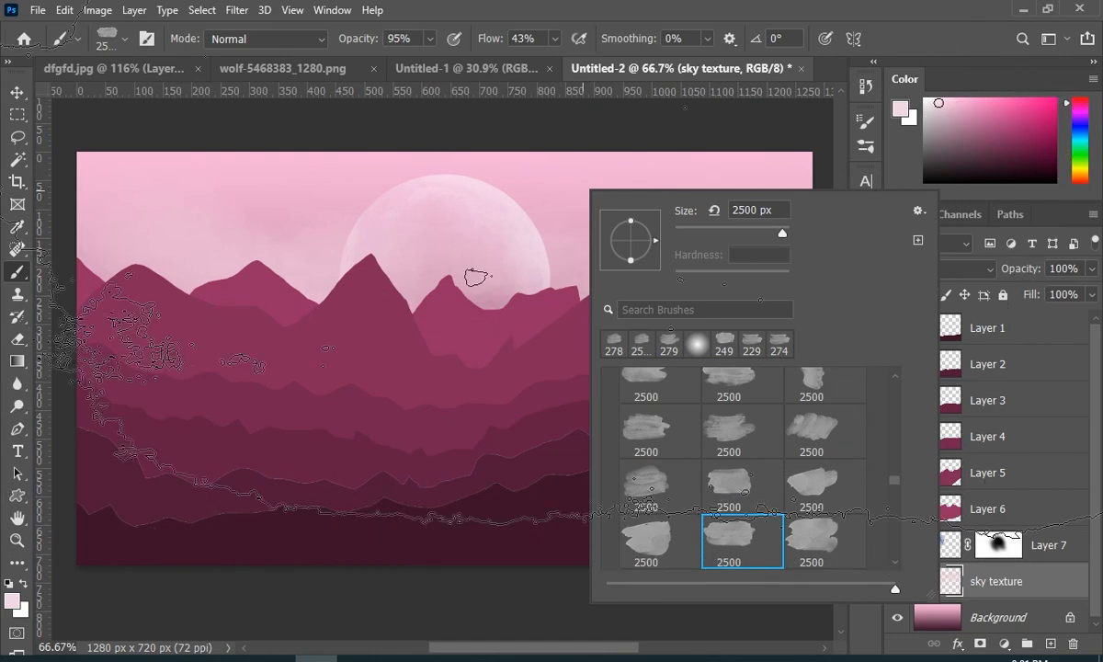
key(Return)
click(367, 267)
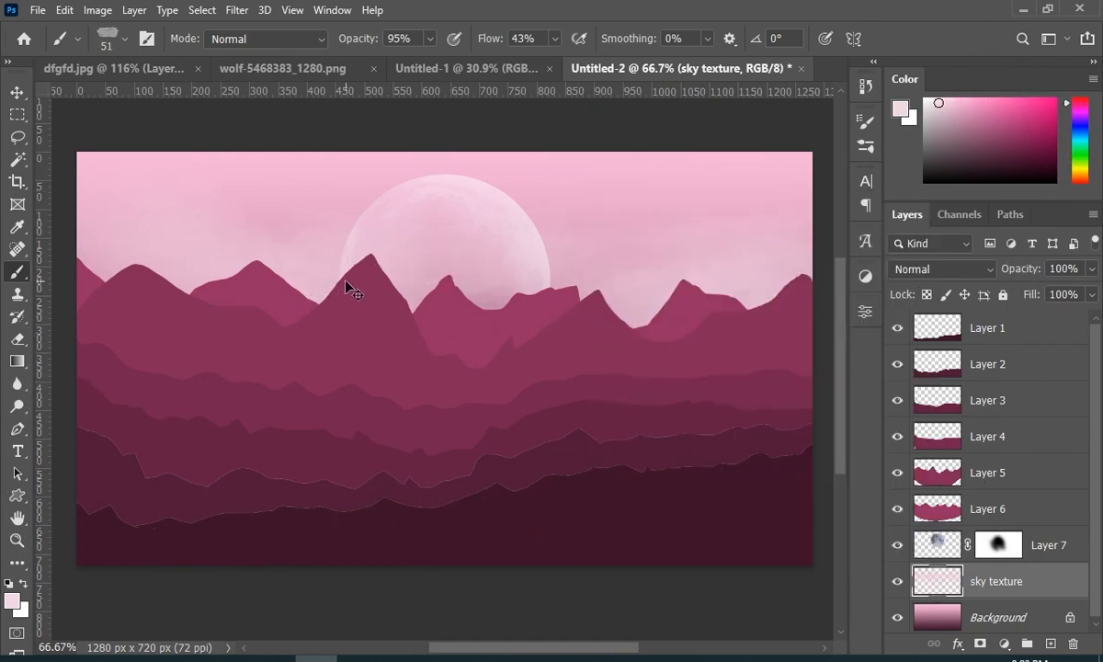
drag(379, 323, 469, 330)
Paint more pale pink watercolor texture across the sky, and toggle the sky texture layer's visibility to compare
click(422, 303)
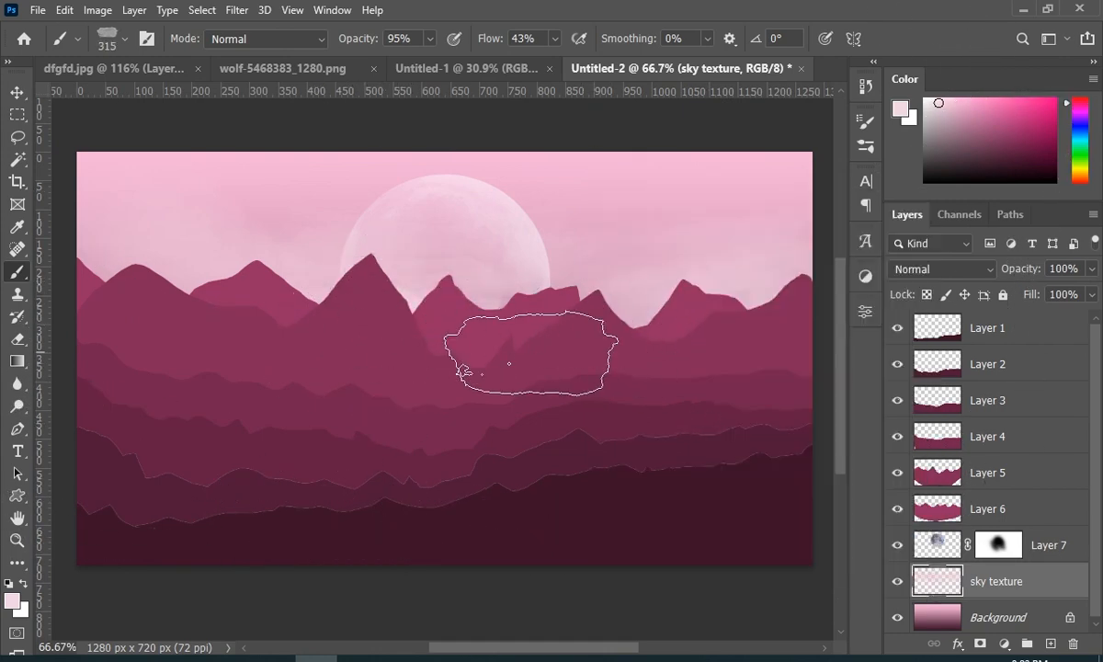
key(ctrl+z)
click(663, 282)
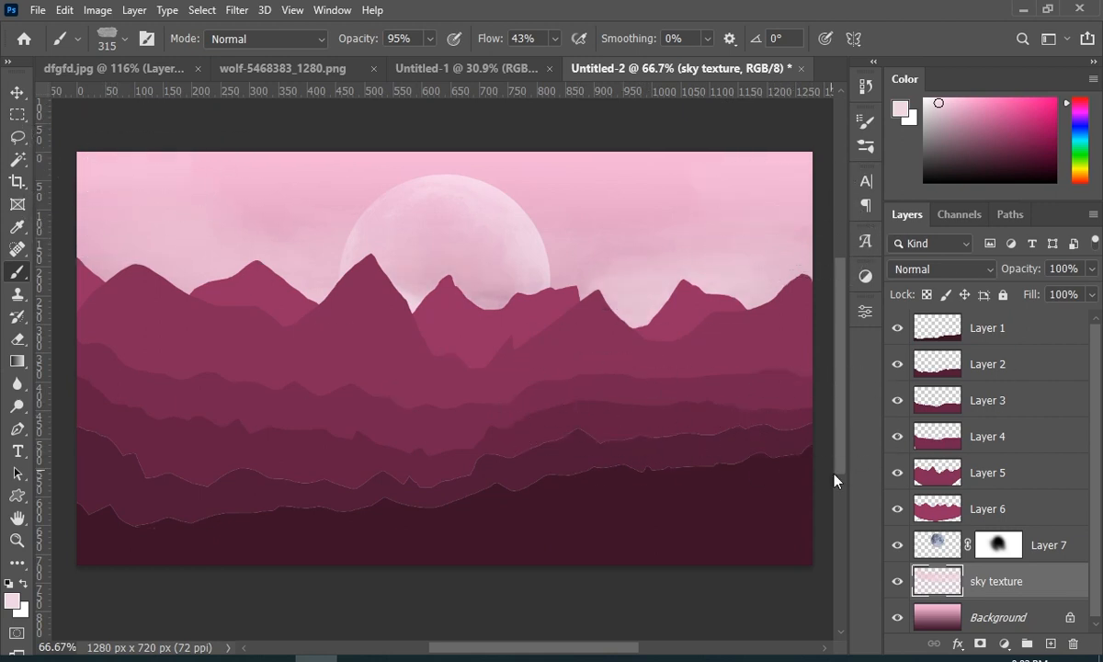
click(899, 582)
click(898, 583)
Load Layer 2's mountain shape as a selection, sample its dark maroon, and choose a lighter muted maroon for painting
click(1002, 370)
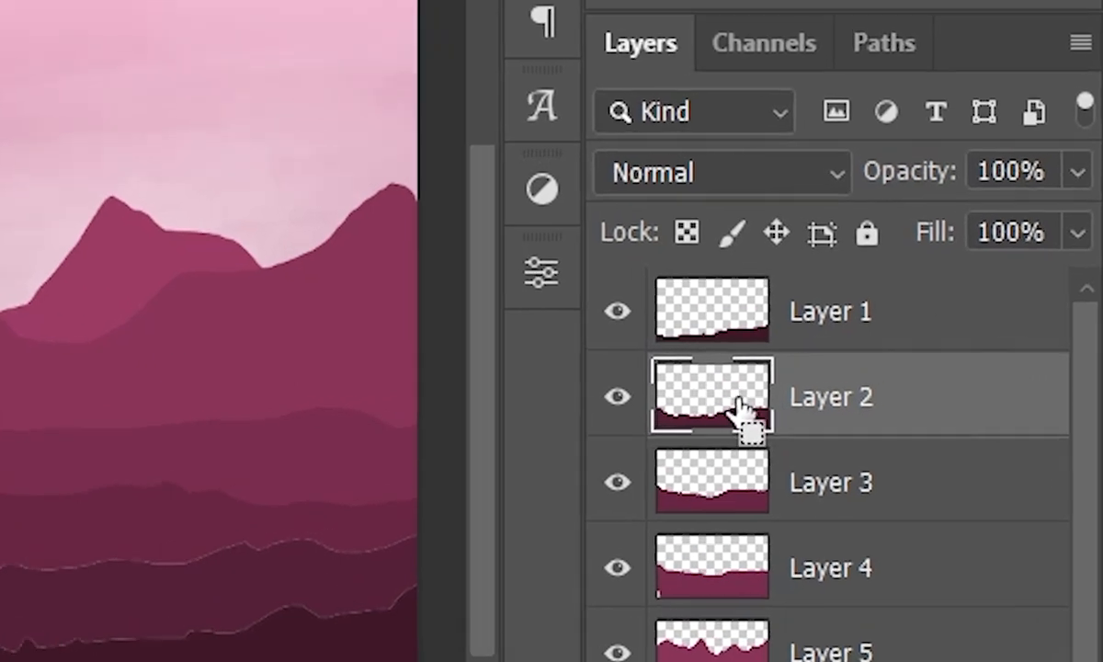
drag(948, 366, 936, 358)
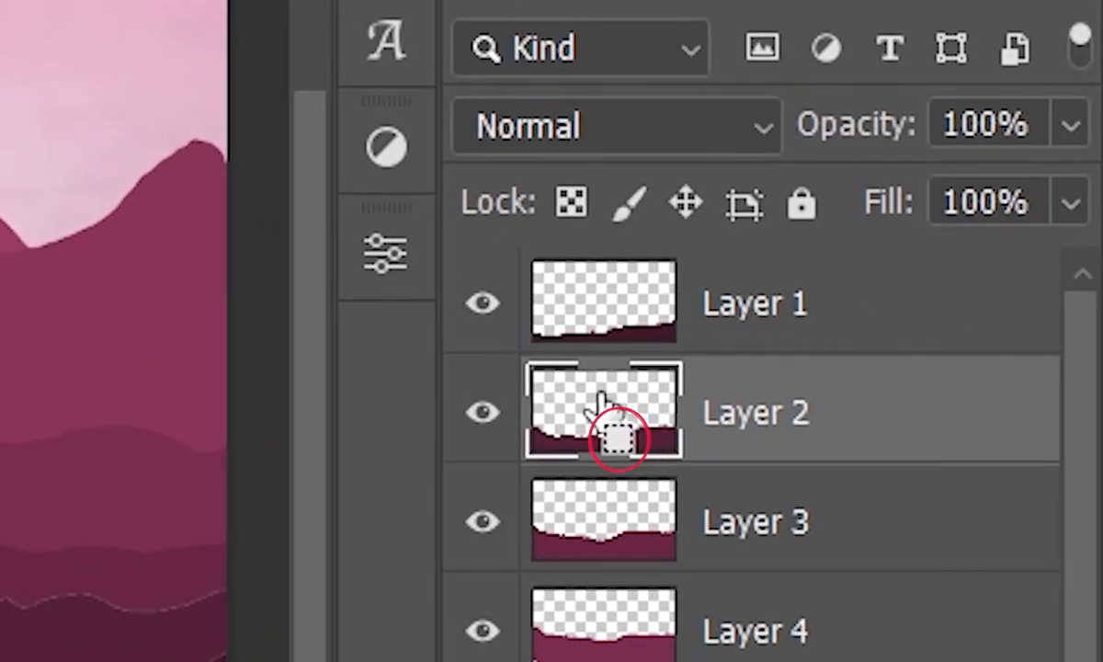
ctrl+click(602, 404)
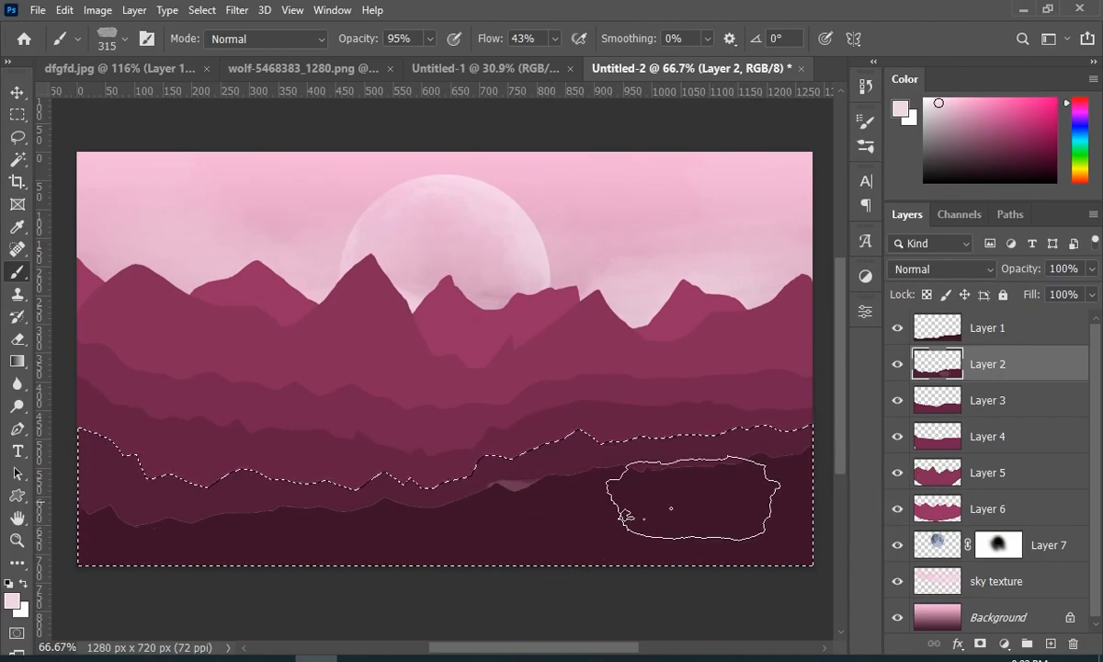
alt+click(554, 462)
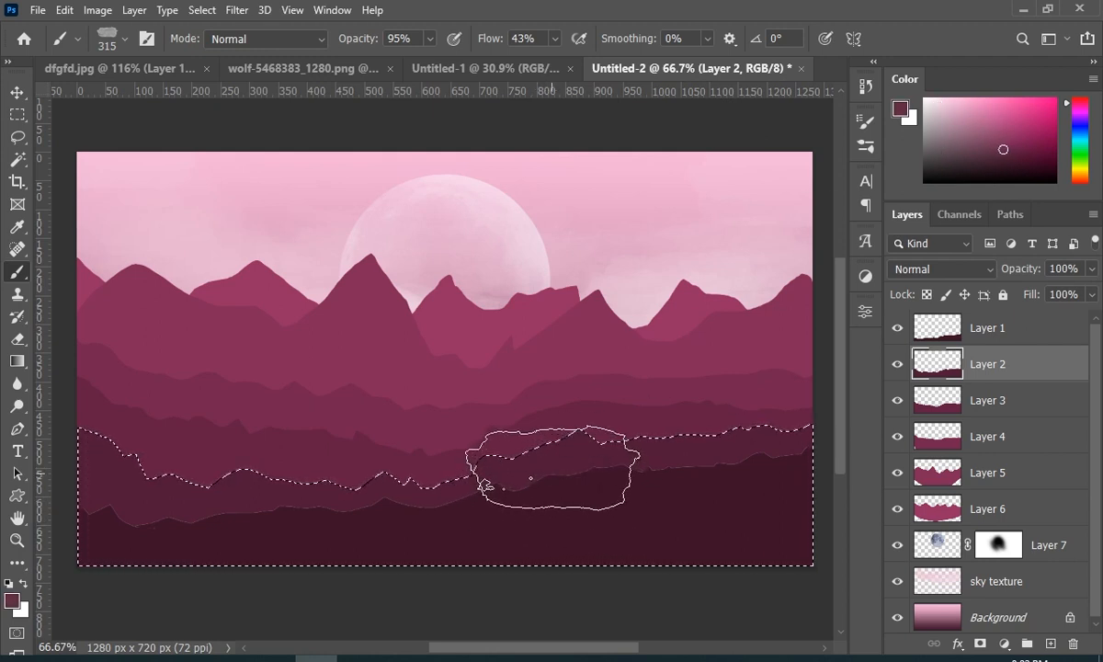
click(993, 139)
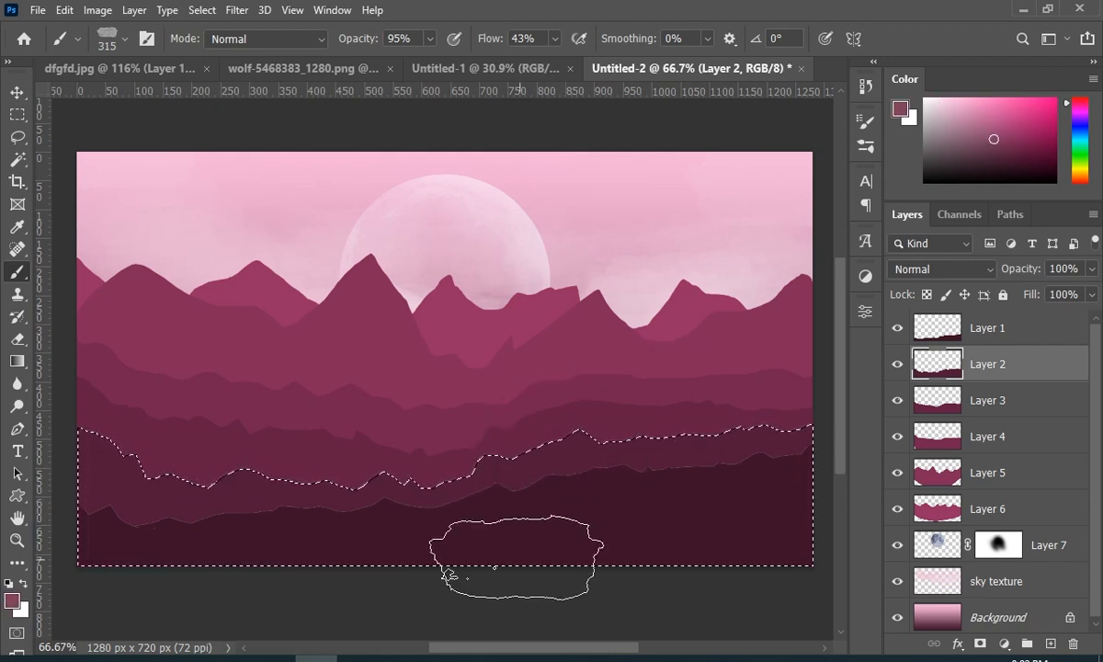
Switch to a watercolor brush at 237 px with 8% flow and paint soft texture inside Layer 2's mountain
drag(510, 538, 636, 526)
right_click(670, 514)
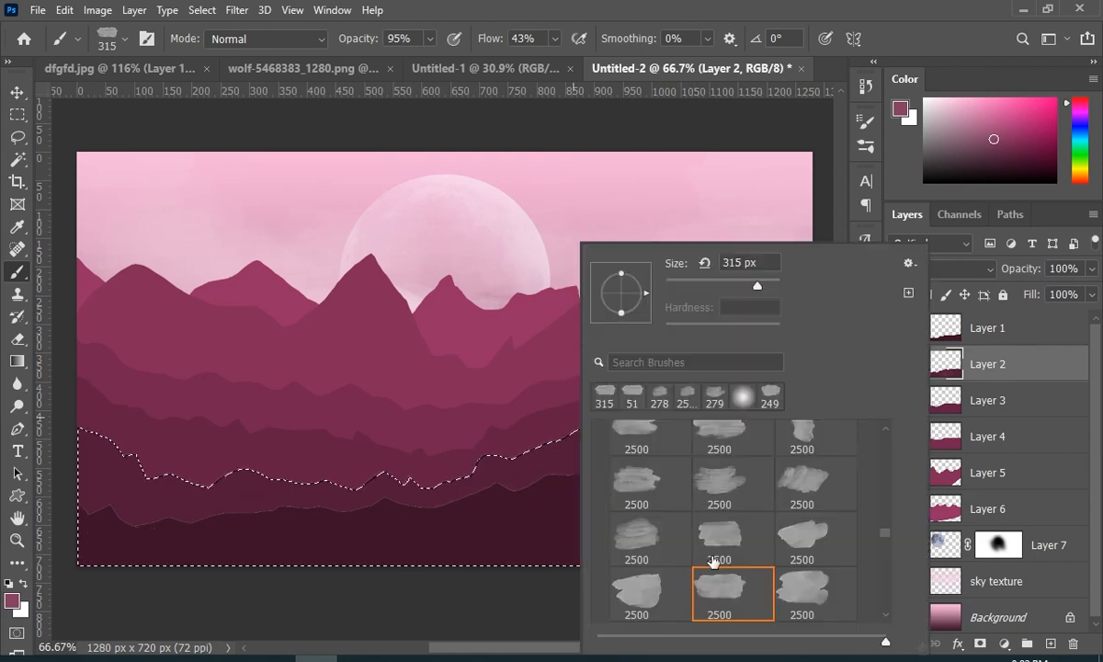
scroll(715, 559, down, 2)
click(716, 555)
click(748, 286)
drag(275, 525, 238, 540)
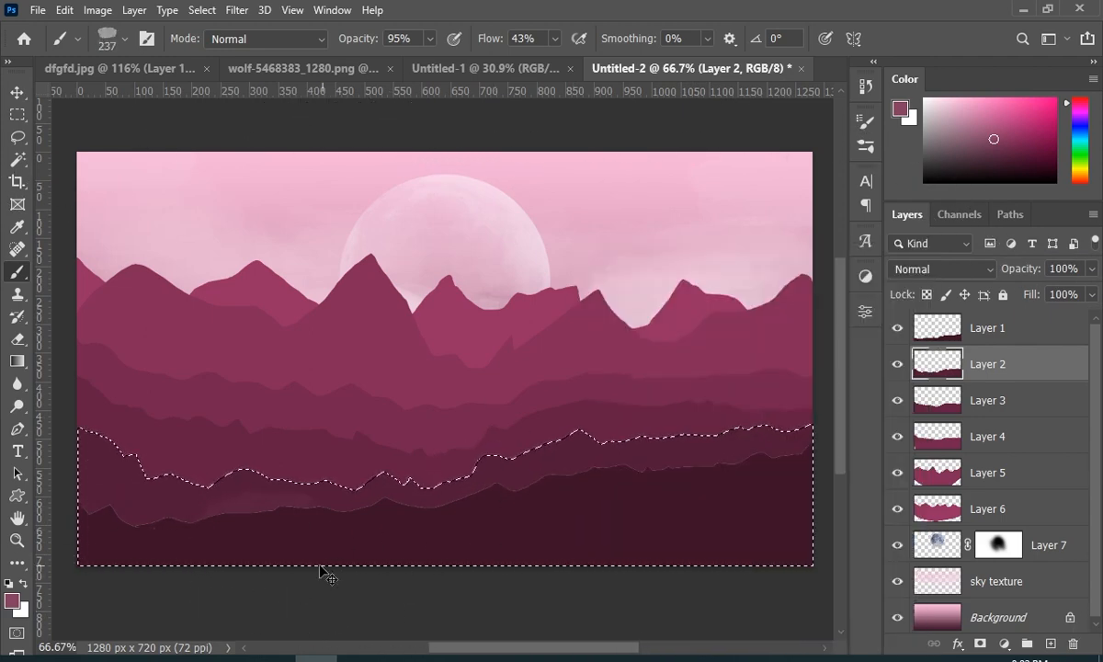
drag(477, 39, 443, 39)
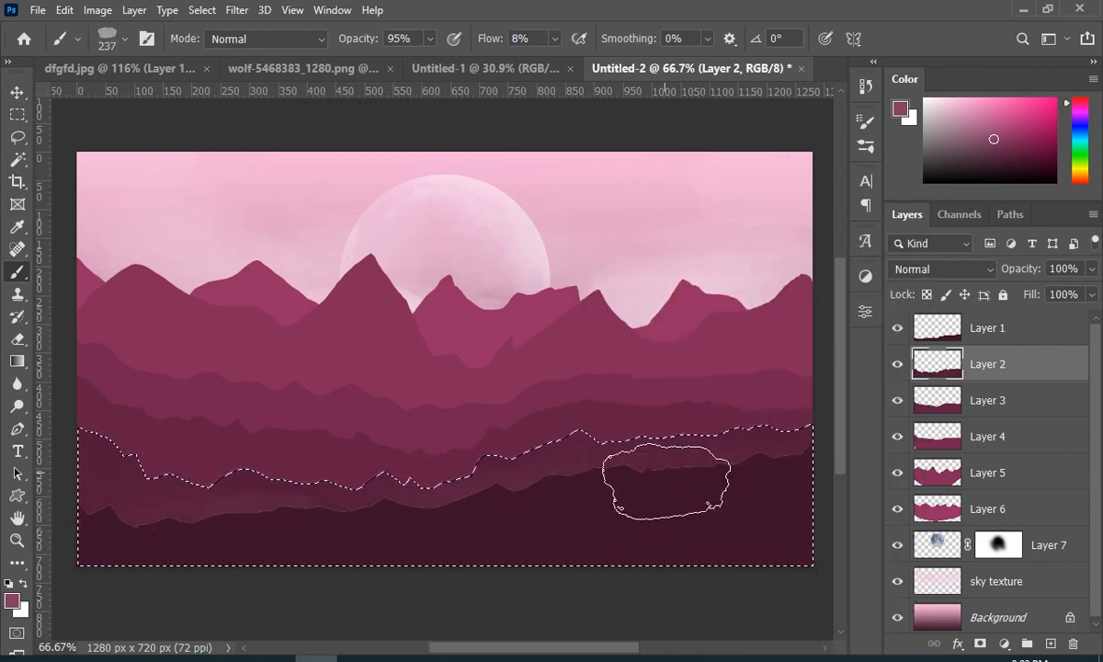
Choose the 3642 px cloud-shaped paint brush from another brush set and reduce its size to 156 px
right_click(667, 482)
drag(905, 537, 910, 558)
scroll(908, 574, up, 8)
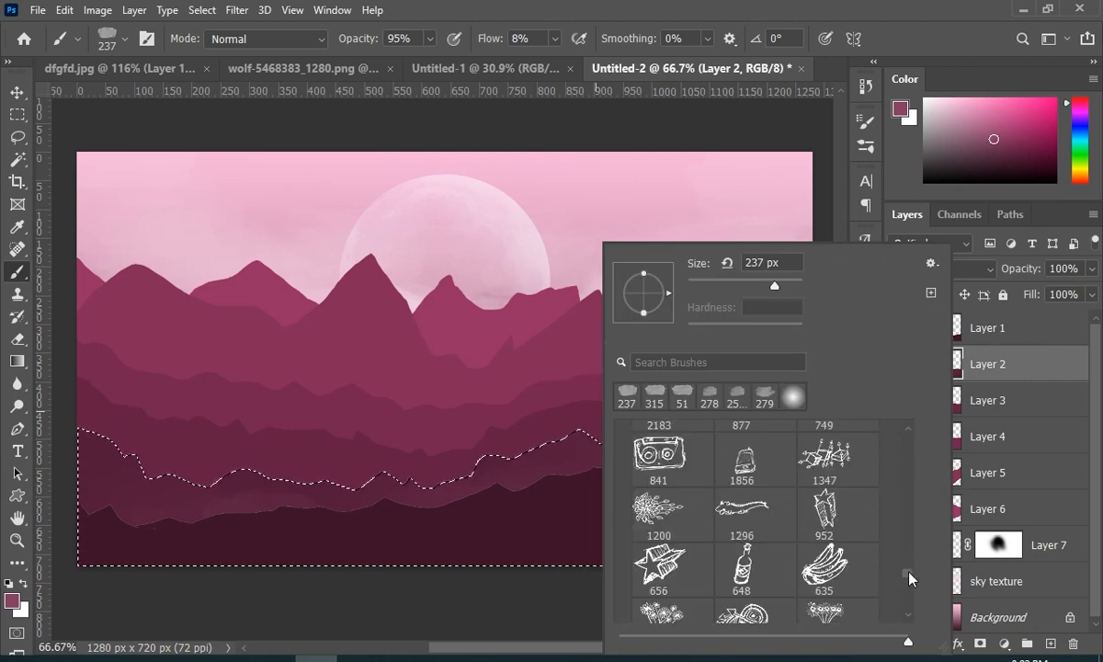
scroll(827, 475, up, 2)
click(746, 497)
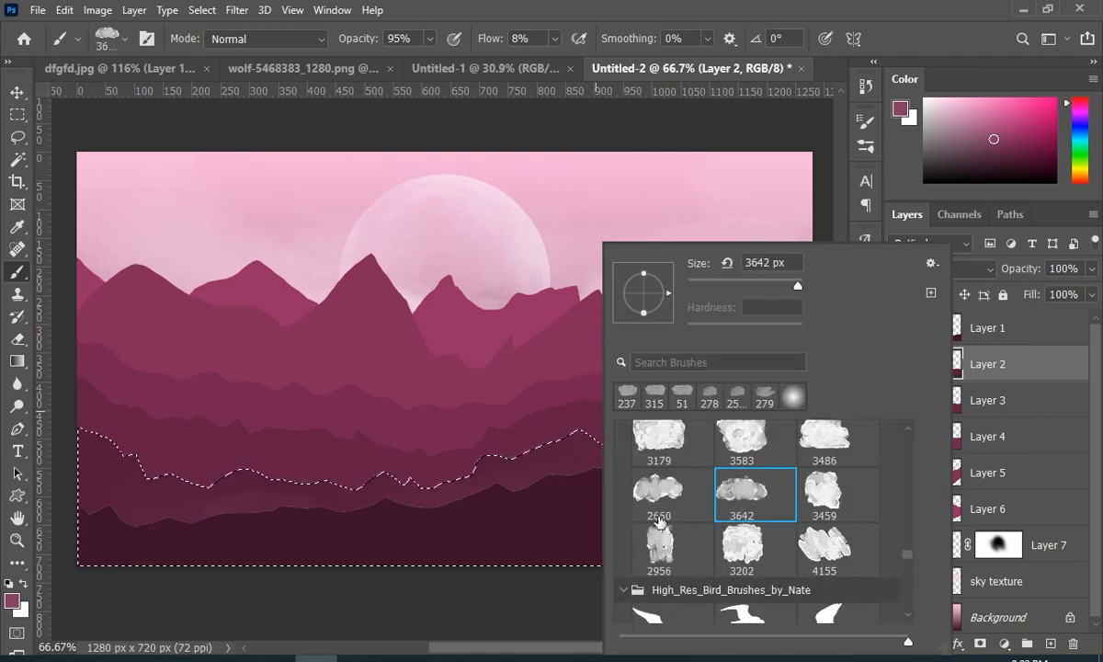
mouse_move(798, 285)
mouse_down()
mouse_move(724, 285)
mouse_move(759, 285)
mouse_up()
key(Return)
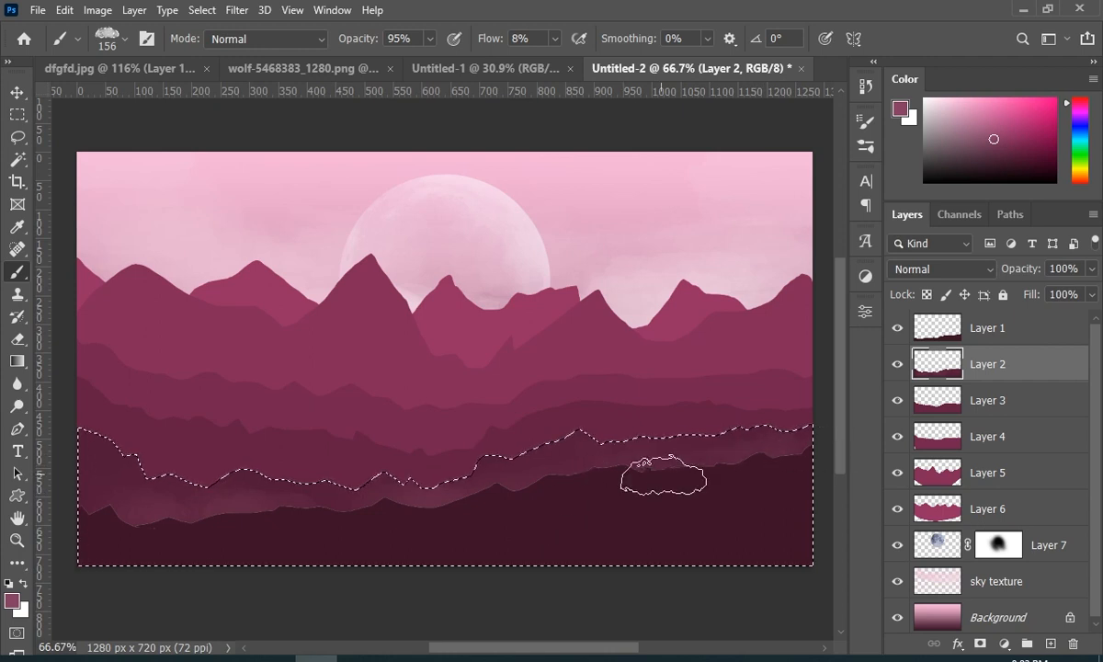
Pick a lighter dusty pink, paint faint mist inside Layer 2's mountain, and clear the selection
key(ctrl+d)
key(ctrl+z)
click(980, 125)
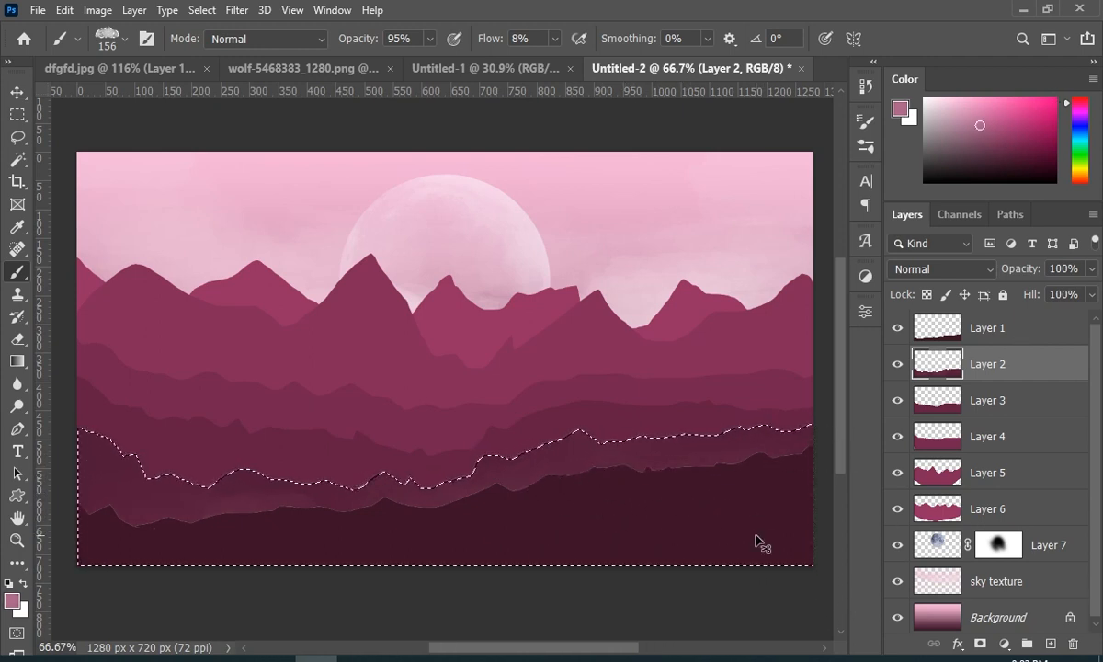
key(ctrl+d)
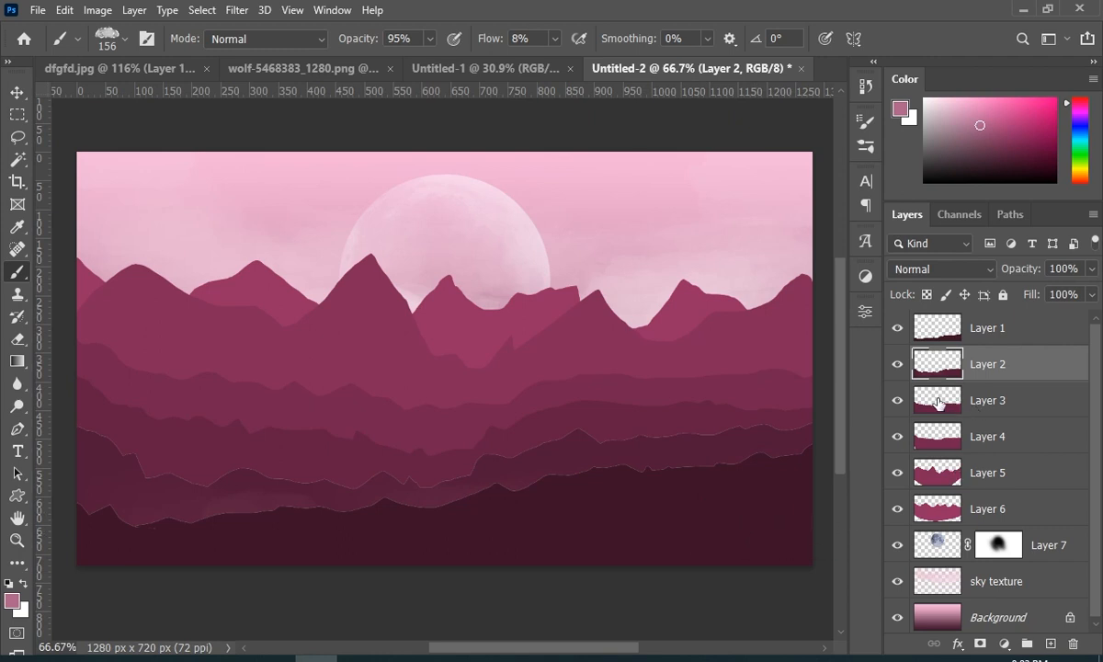
Load Layer 3's shape as a selection, paint light pink mist along its lower edge with a 231 px brush, and deselect
ctrl+click(945, 403)
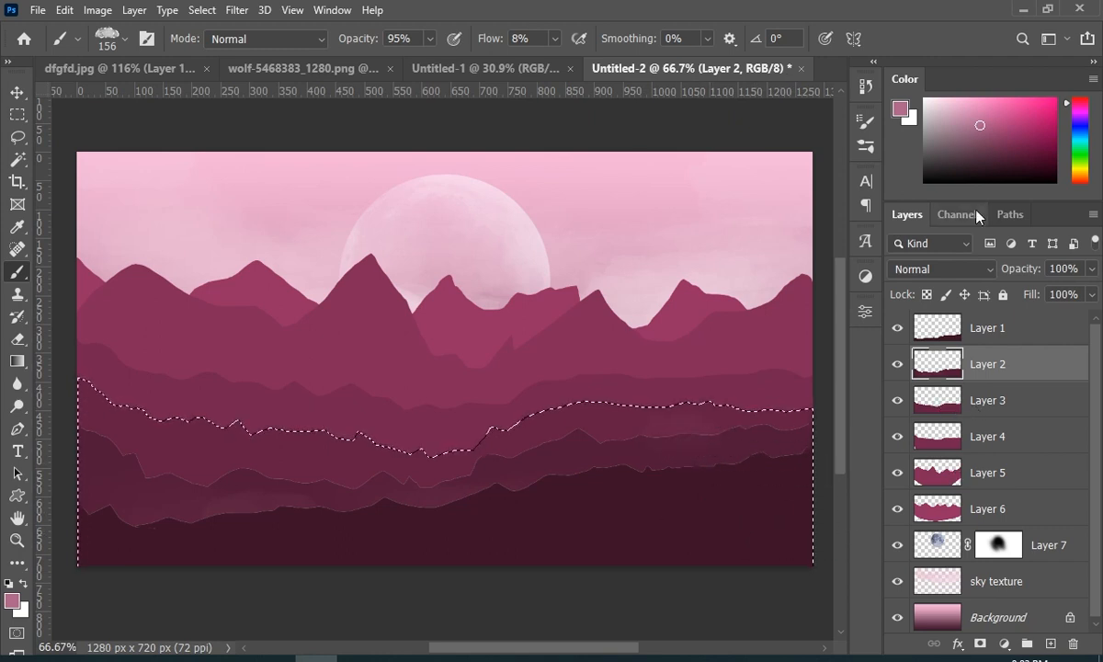
click(947, 397)
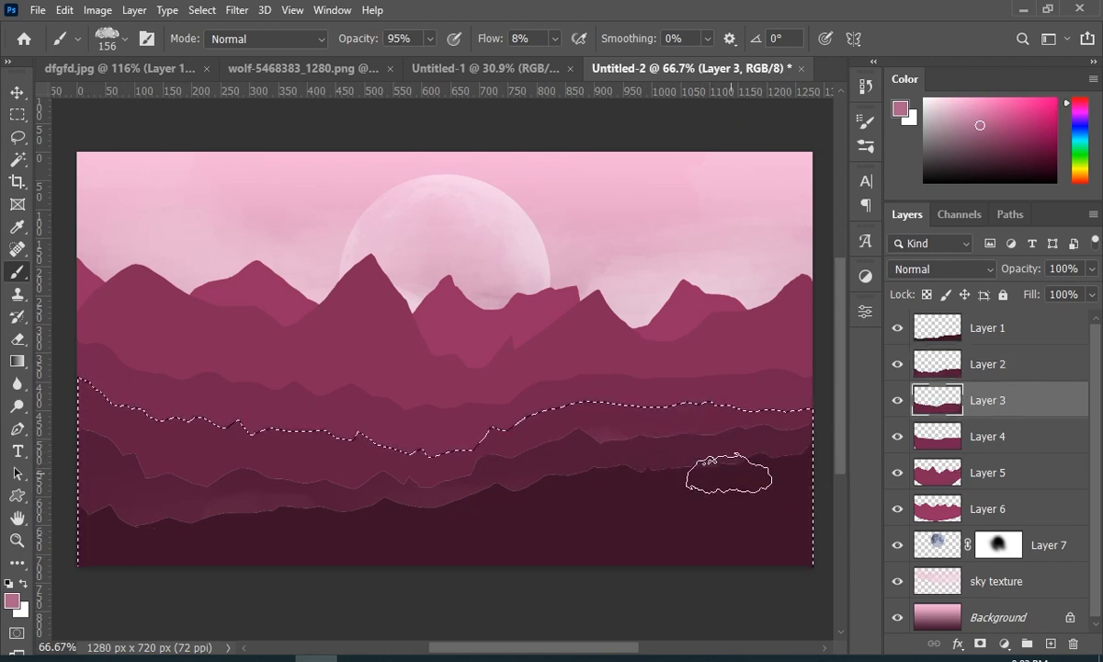
key(bracketright)
key(bracketright)
key(bracketright)
click(953, 108)
mouse_move(640, 446)
mouse_down()
mouse_move(575, 485)
mouse_move(390, 505)
mouse_move(265, 495)
mouse_move(239, 527)
mouse_move(156, 495)
mouse_up()
key(ctrl+d)
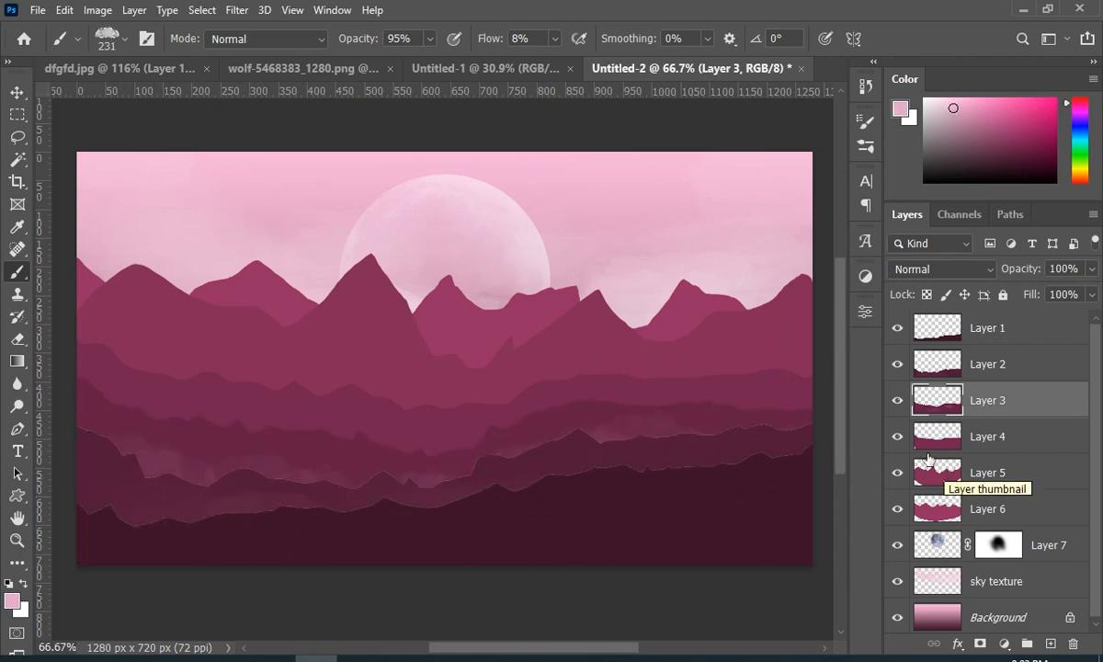
Load Layer 4's shape as a selection and paint pale pink mist inside it with a different cloud-shaped brush at 229 px
click(938, 436)
ctrl+click(937, 436)
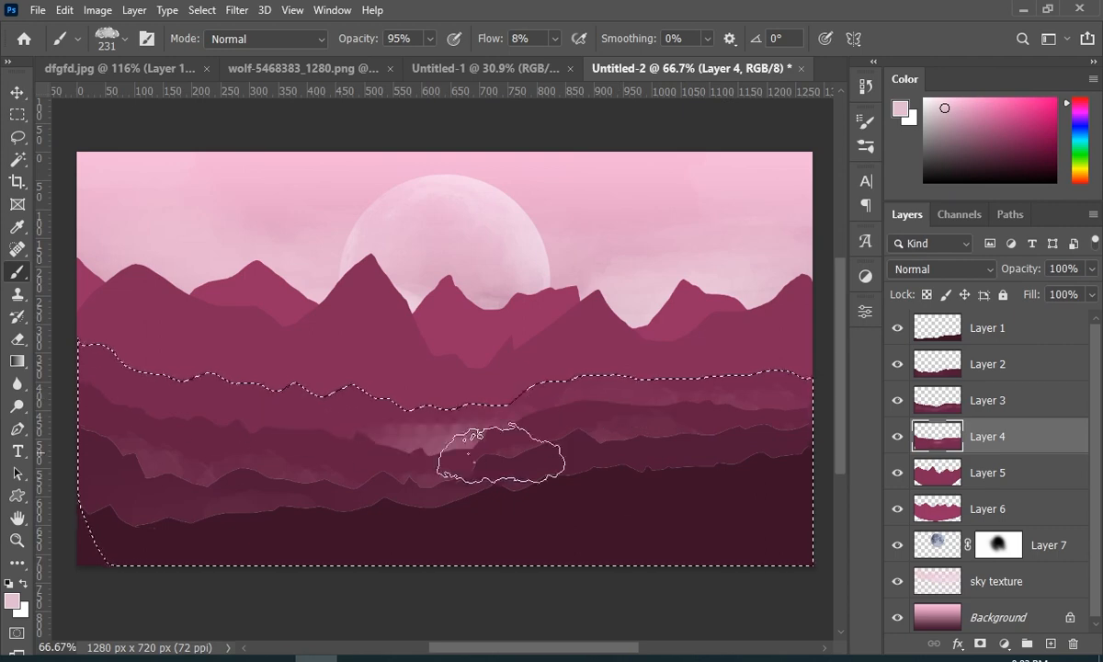
right_click(501, 453)
click(455, 490)
key(Return)
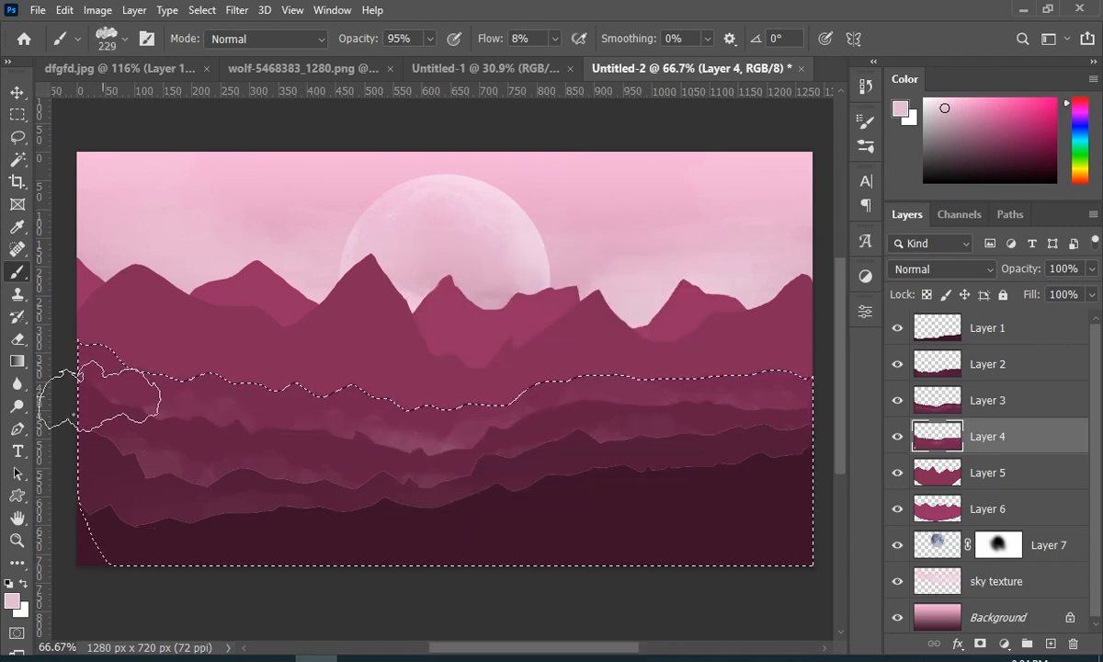
Rotate the brush tip to 57° and undo the heavy mist on Layer 4
right_click(324, 433)
click(413, 273)
key(Return)
key(ctrl+z)
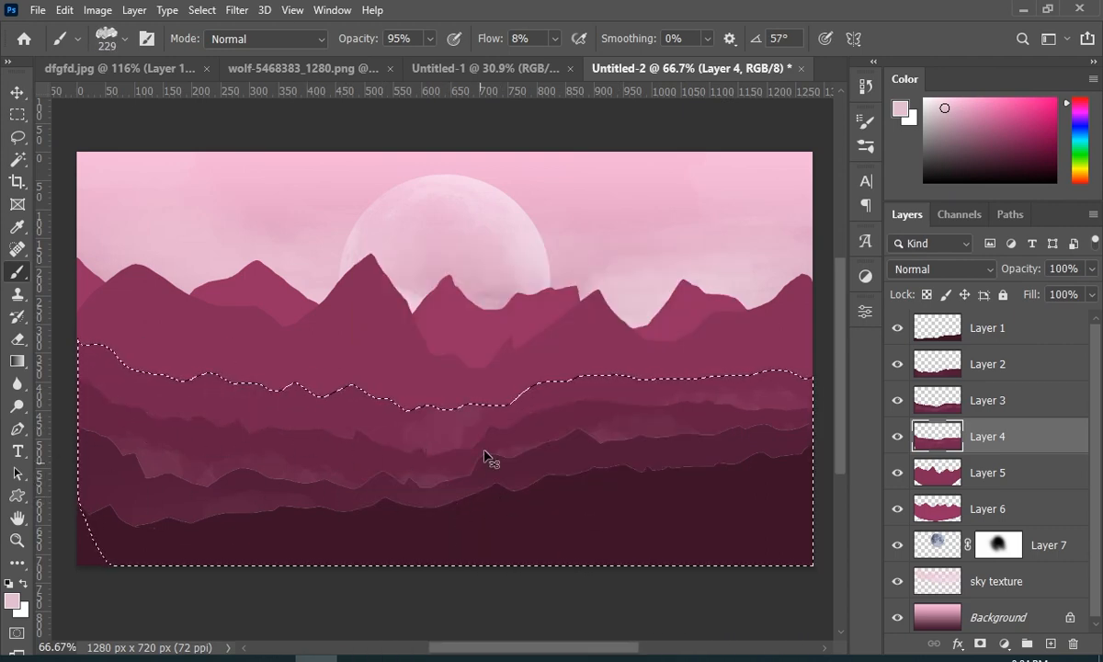
Lower the brush flow to 1%, rotate the tip to -26°, and clear Layer 4's selection
drag(492, 38, 482, 37)
right_click(557, 276)
click(618, 298)
key(Return)
key(ctrl+d)
Load Layer 5's shape as a selection, sample light pink from the sky, and paint soft mist across the mountain's lower slopes
click(977, 474)
ctrl+click(938, 473)
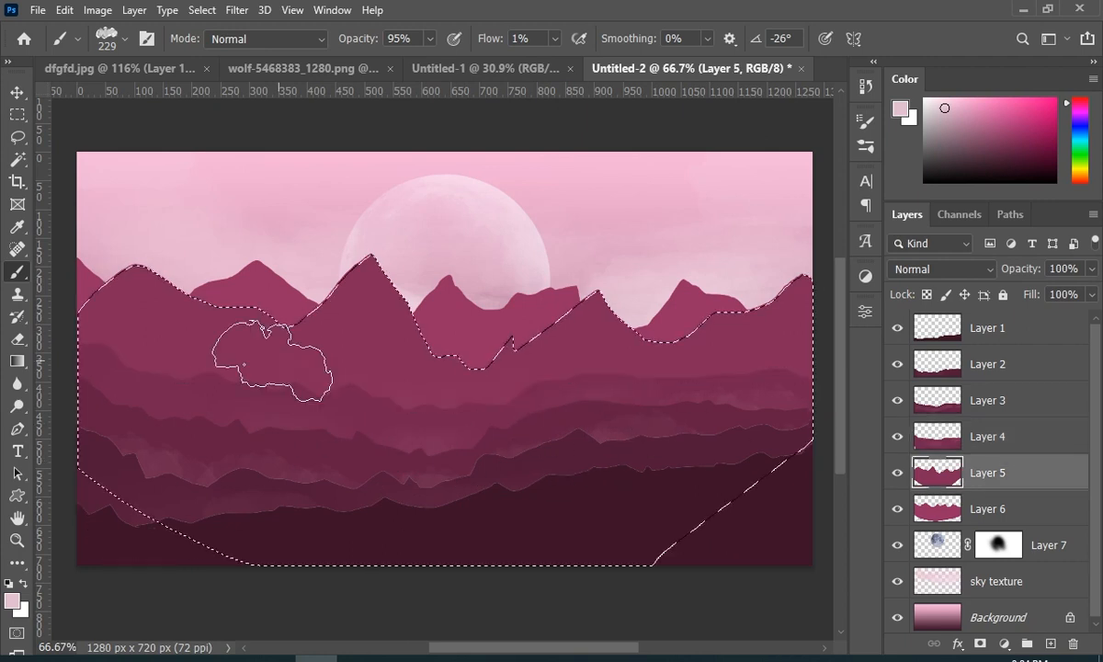
alt+click(803, 235)
drag(637, 396, 113, 350)
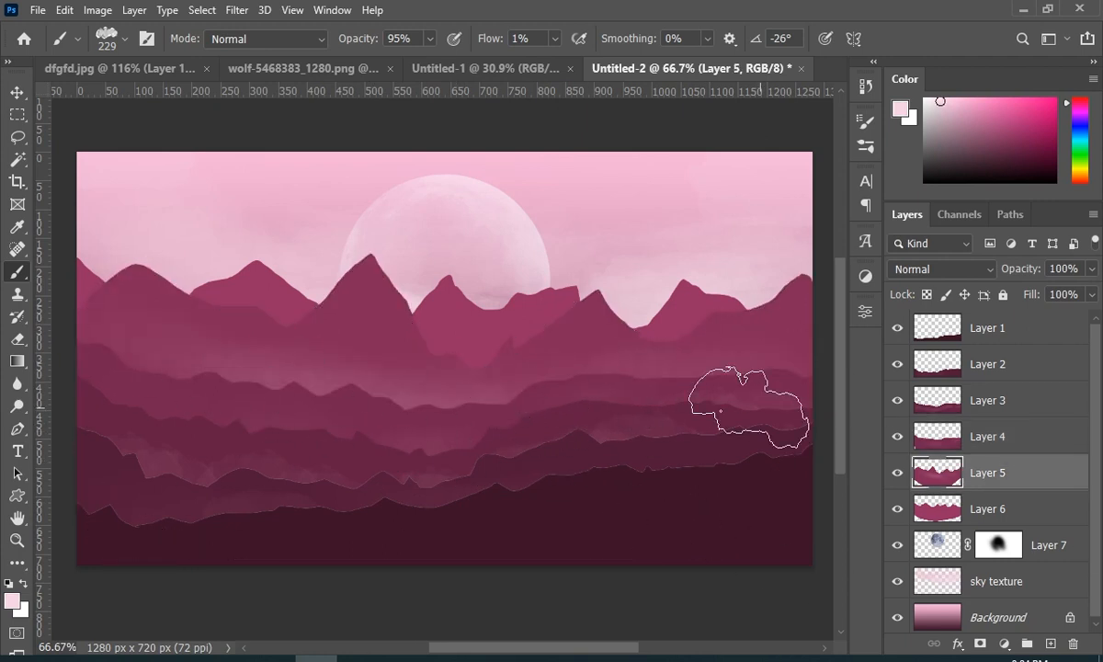
Move the moon on Layer 7 slightly lower behind the mountain peaks
scroll(739, 401, up, 1)
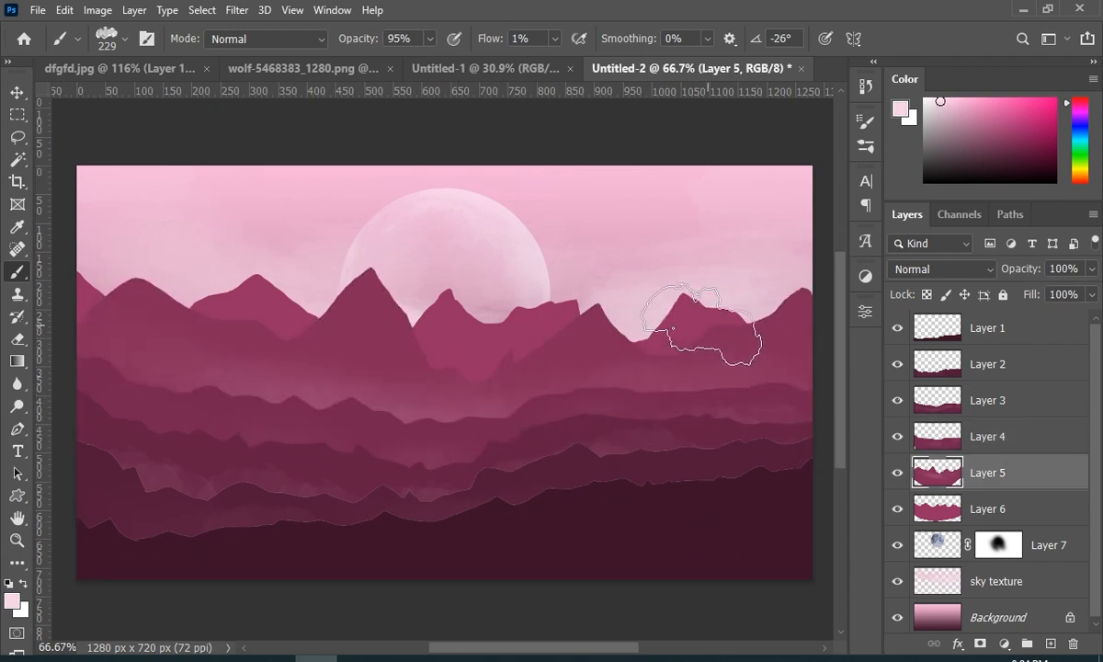
ctrl+click(446, 282)
key(ctrl+t)
drag(446, 283, 446, 297)
key(Return)
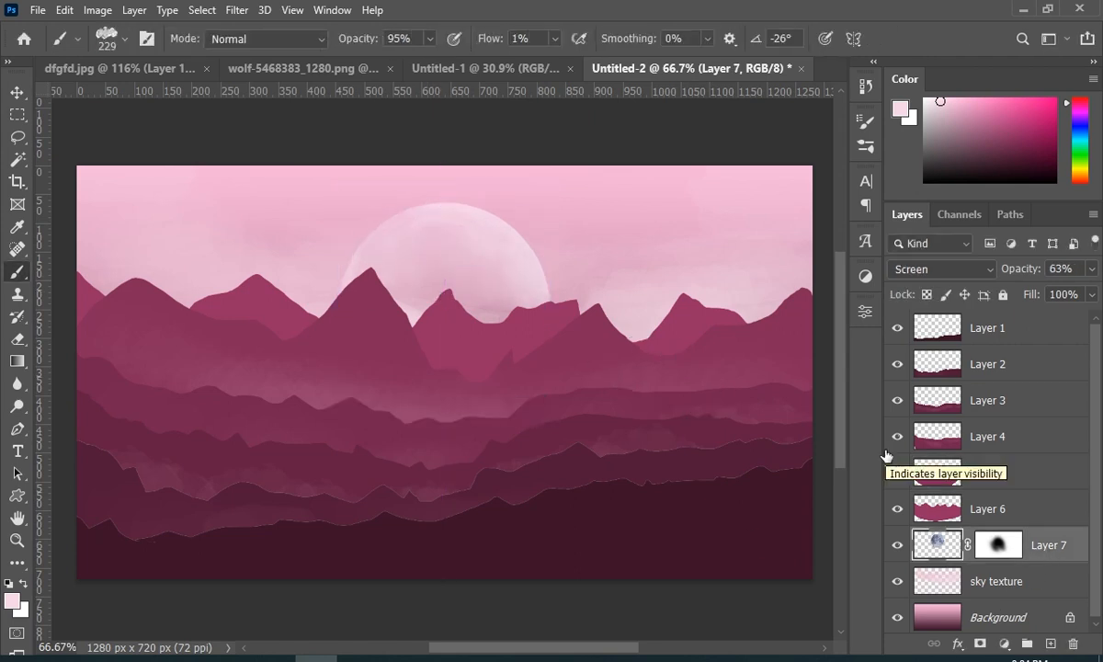
Switch to the blank Untitled-1 document and open the Tree render filter
click(530, 72)
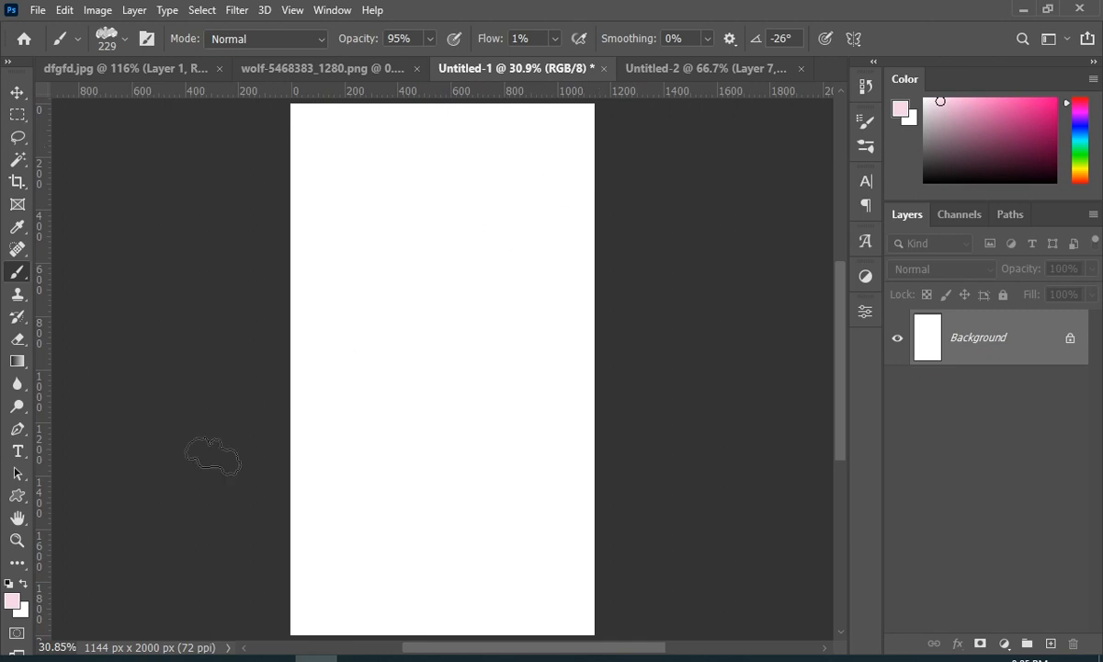
click(18, 517)
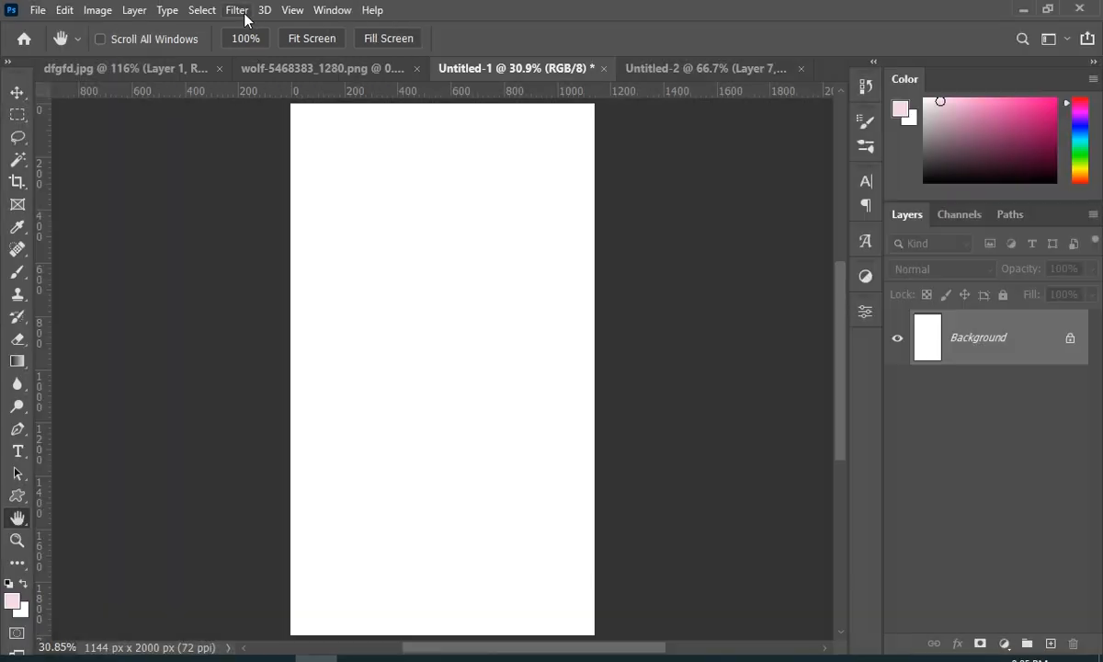
click(240, 11)
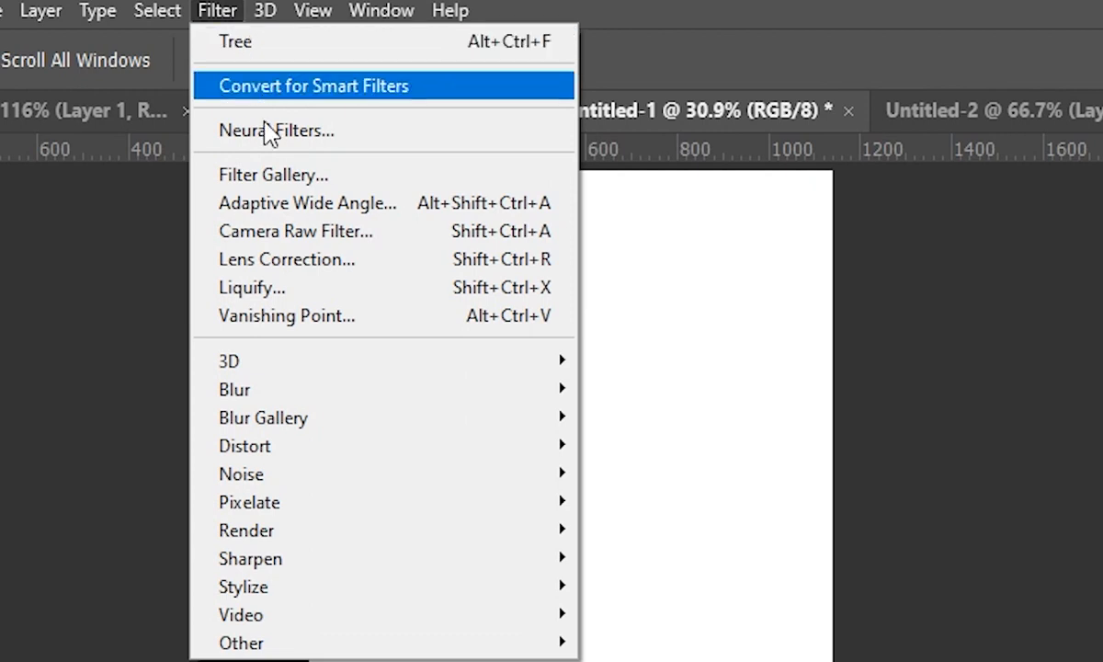
mouse_move(304, 541)
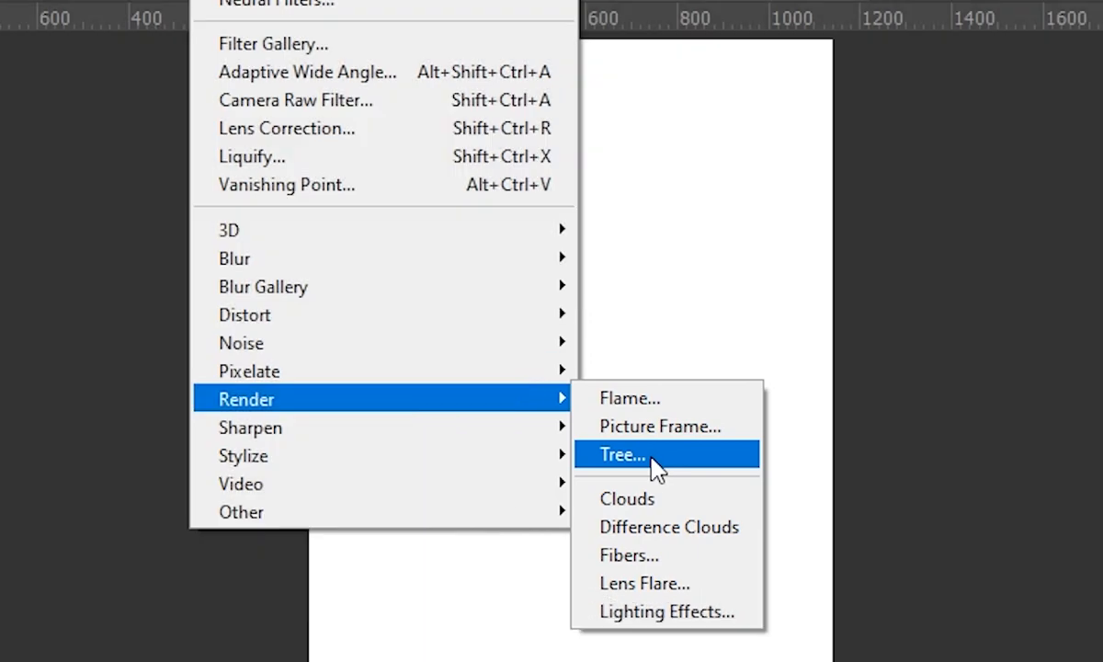
click(652, 460)
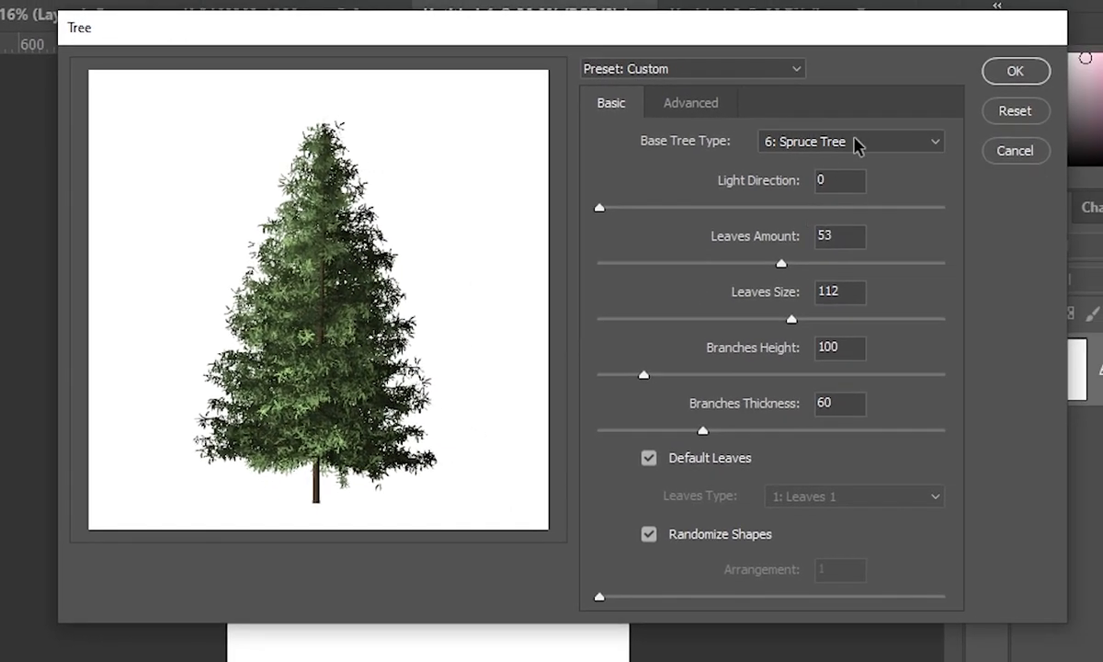
Examine the list of base tree types and preview the Young Robinia before returning to Spruce Tree
click(858, 144)
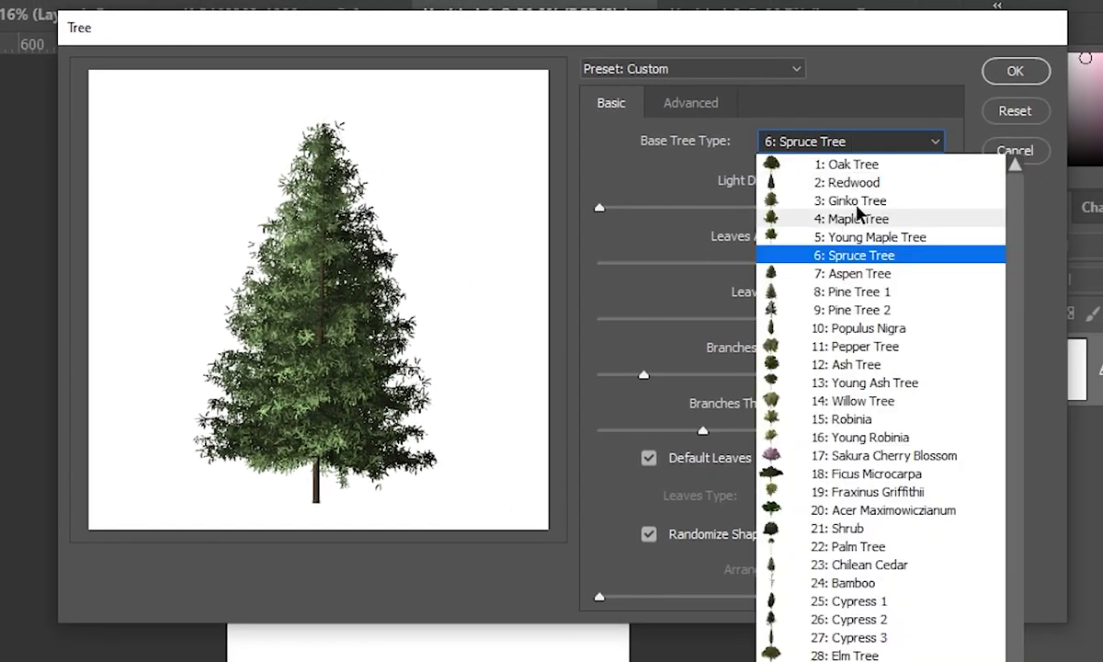
click(860, 144)
click(859, 145)
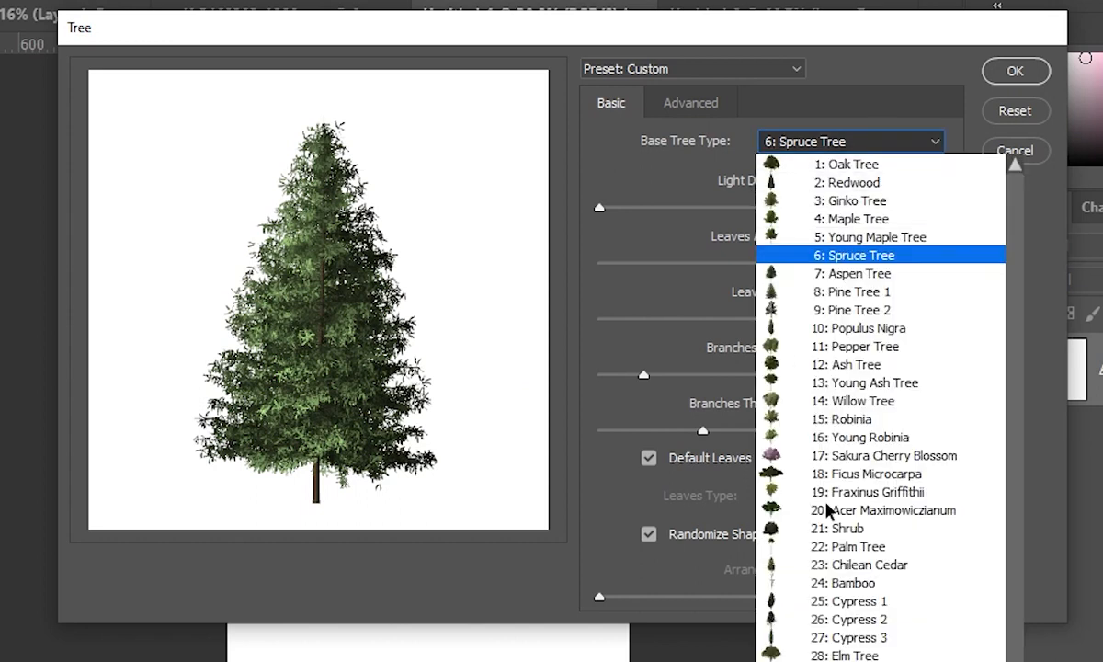
scroll(923, 650, down, 1)
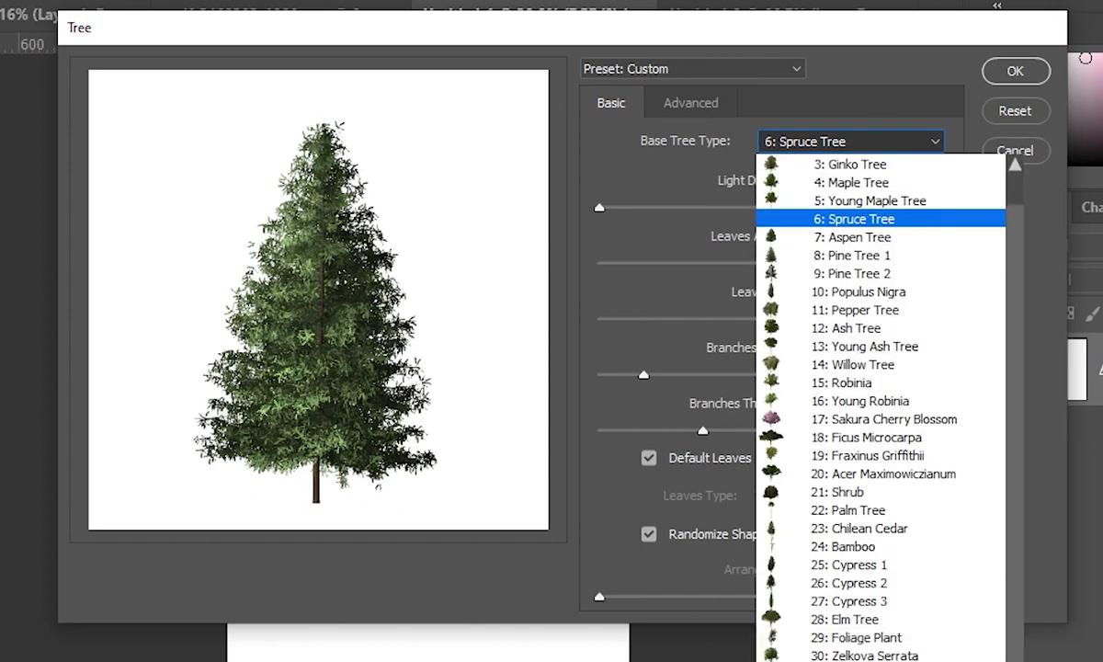
scroll(851, 634, up, 1)
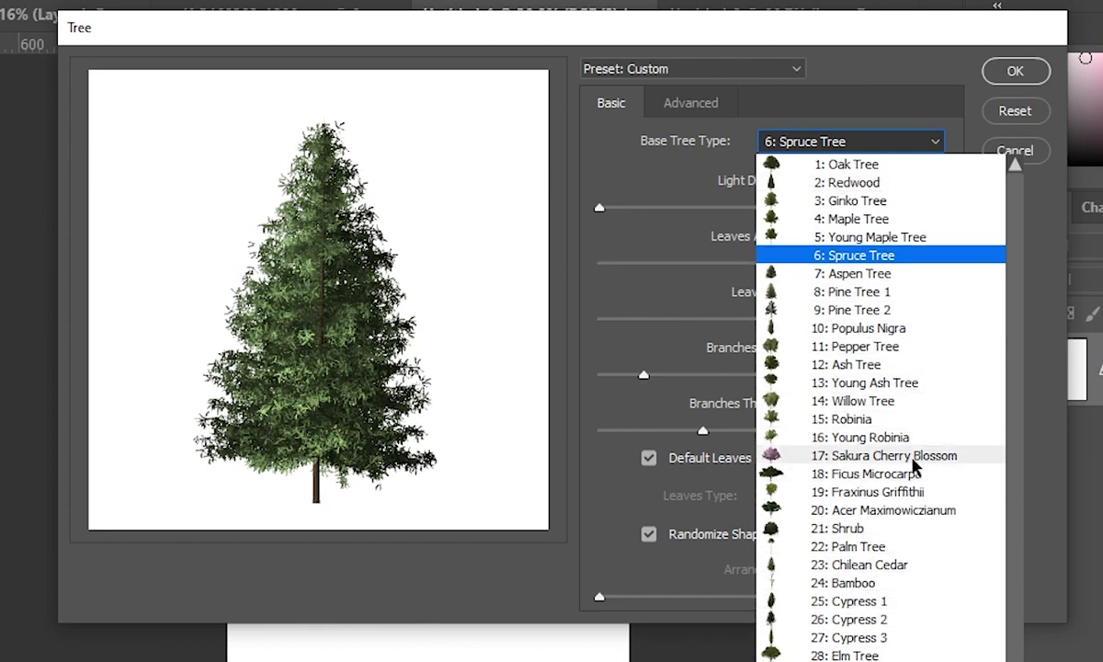
click(878, 437)
click(824, 159)
click(849, 252)
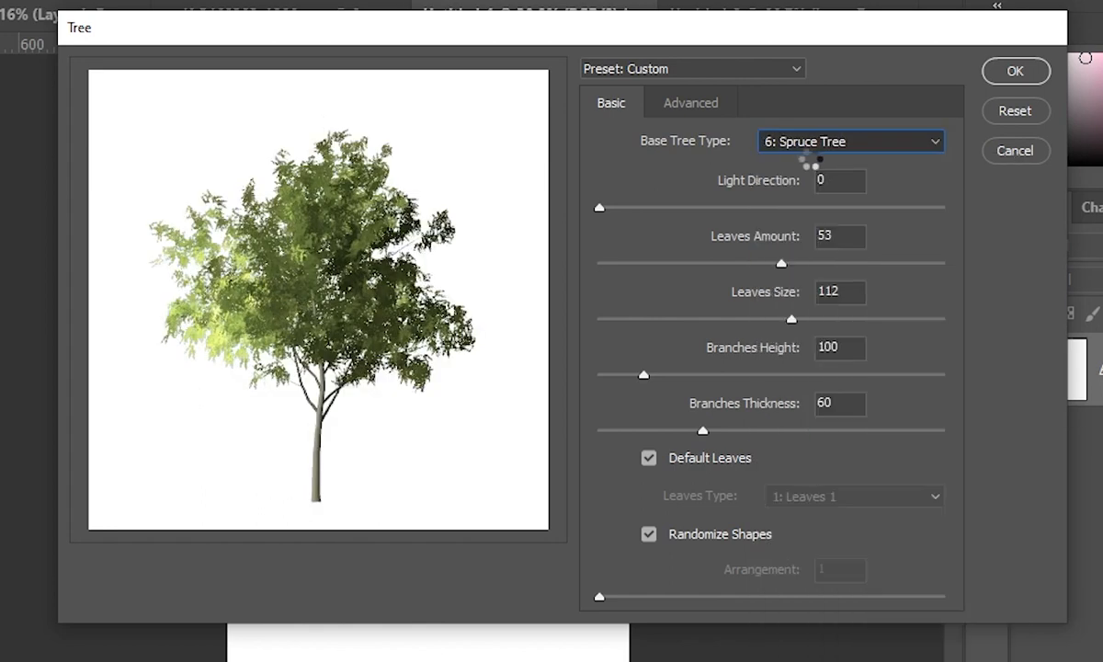
Preview the Pepper Tree, Redwood, Pine Tree 1 and Cypress 3 base tree types
click(805, 148)
click(853, 346)
click(802, 150)
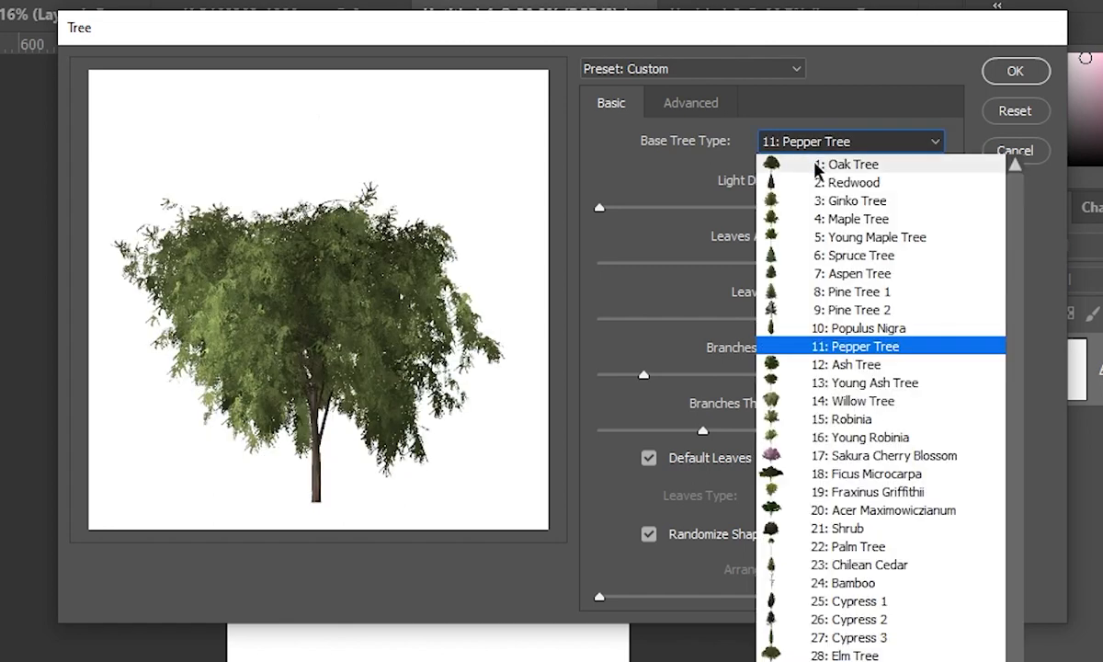
click(788, 182)
click(832, 147)
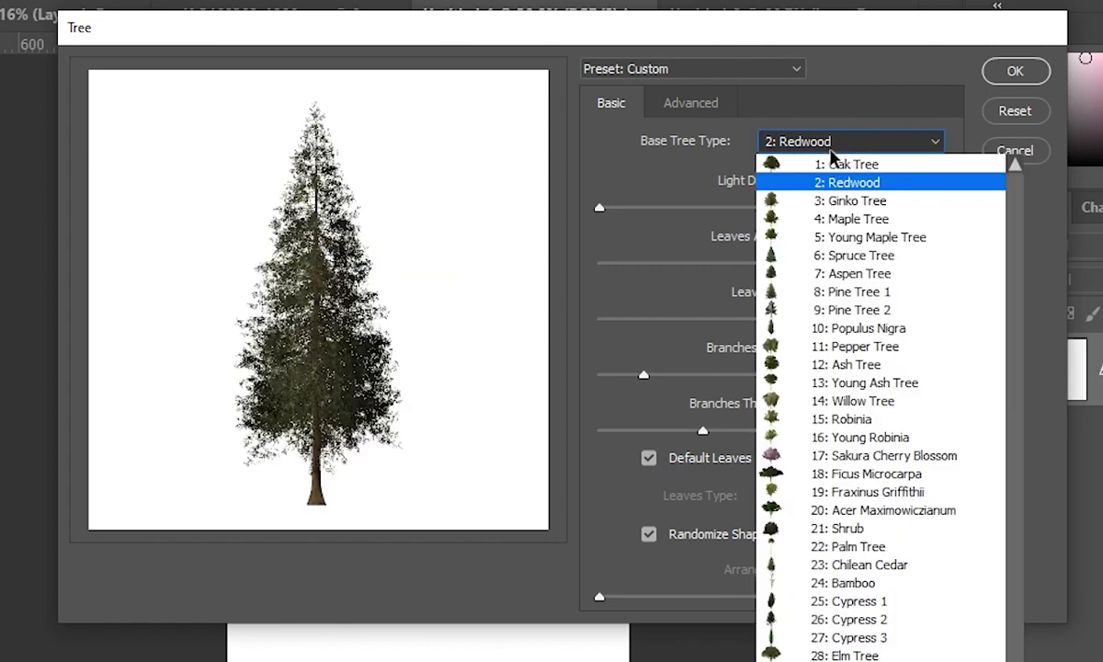
click(832, 290)
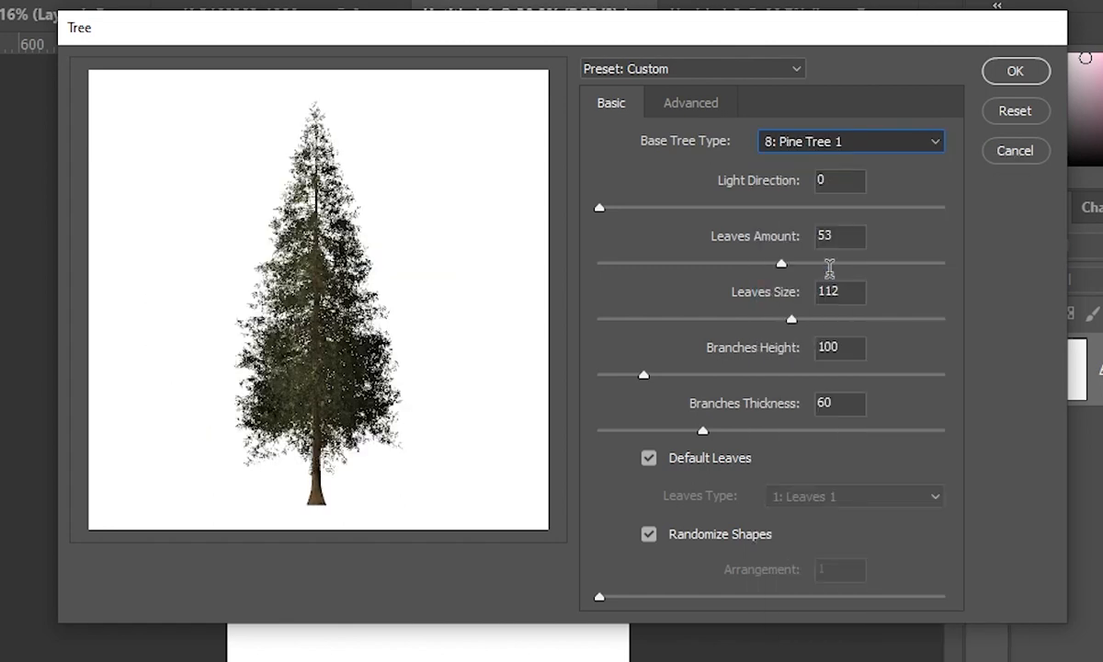
click(796, 146)
click(820, 637)
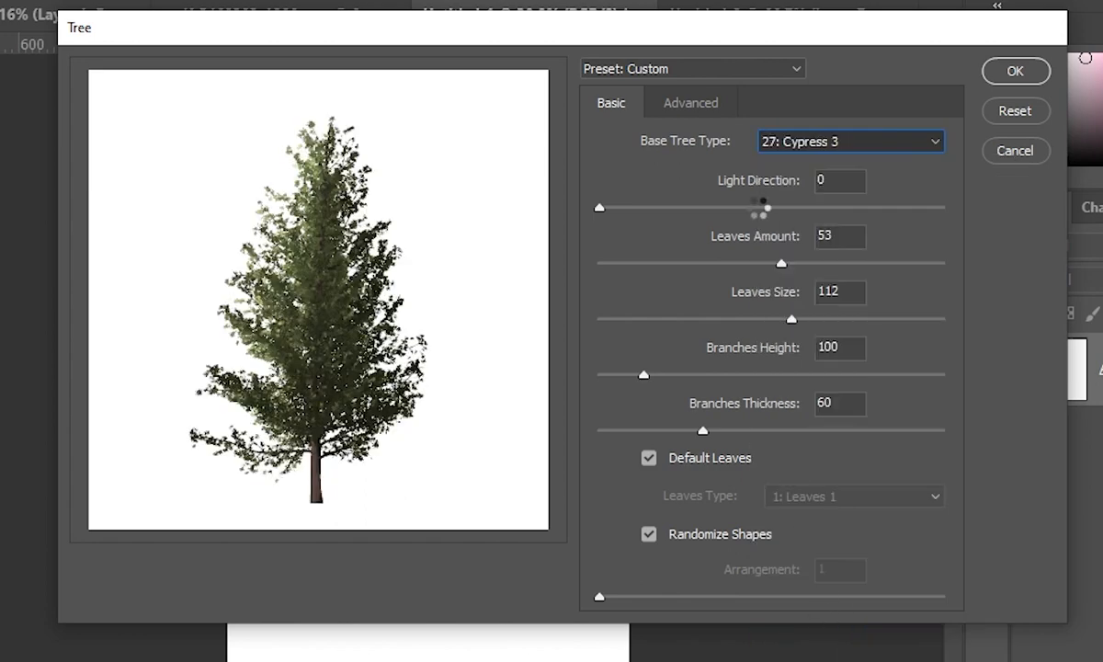
click(817, 140)
click(827, 179)
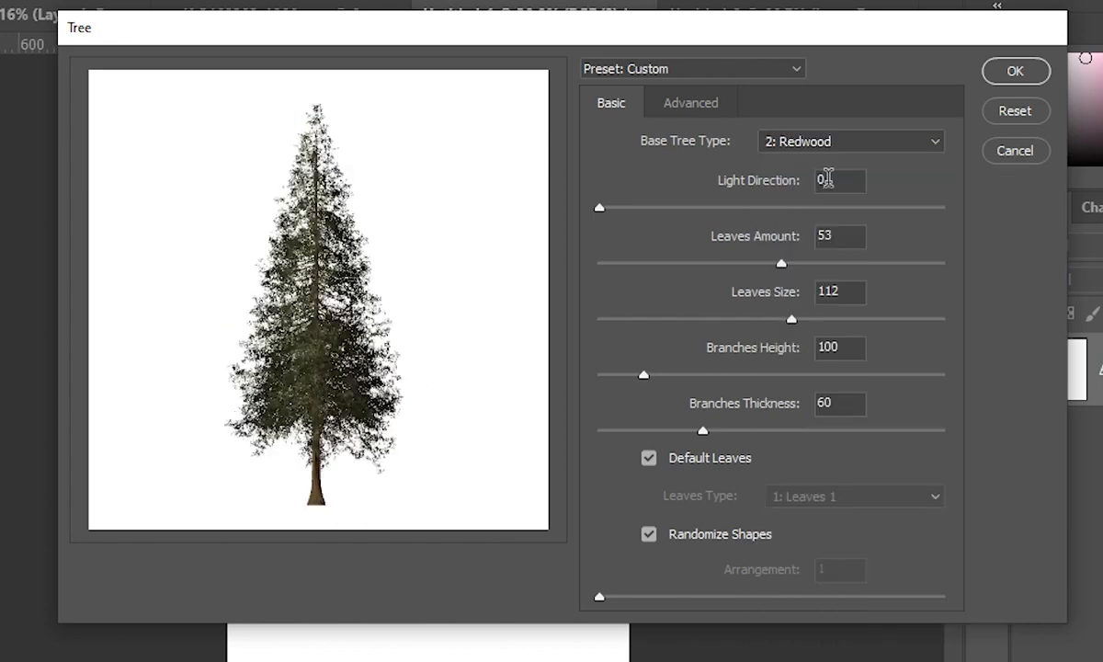
Try rendering a Spruce Tree directly on the Background layer, and undo the render
click(857, 142)
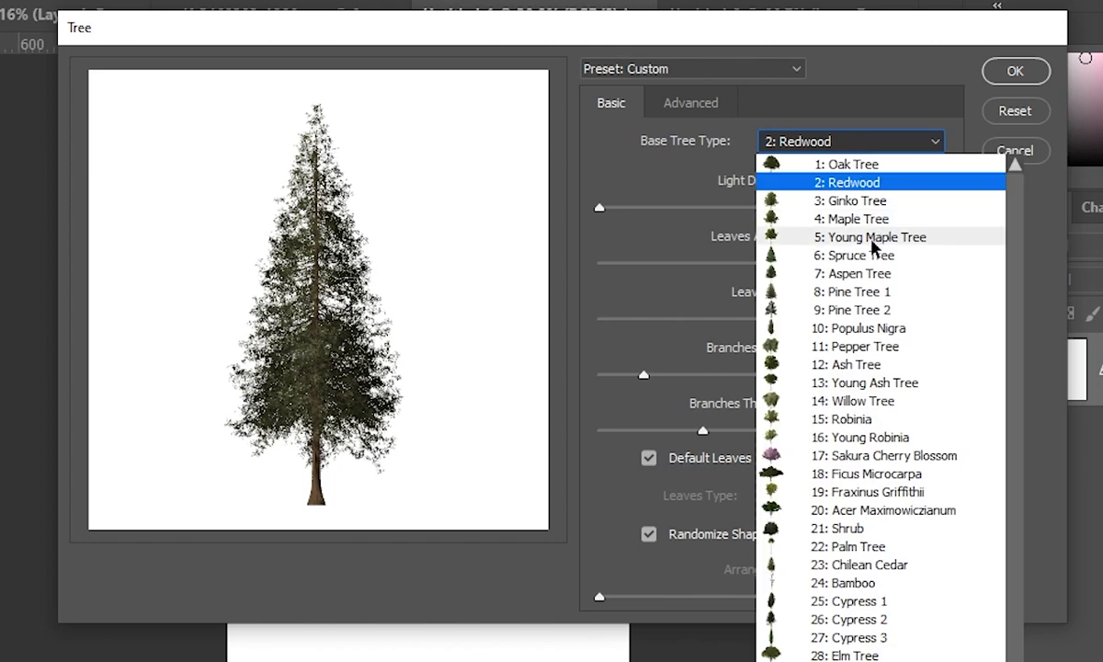
click(873, 254)
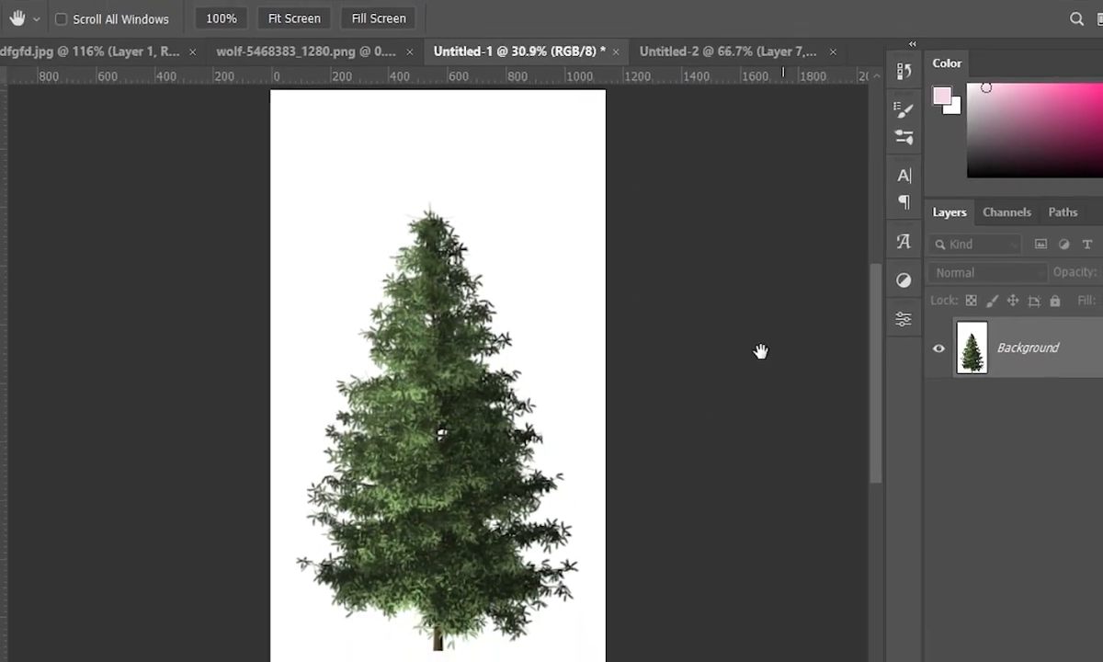
click(17, 540)
drag(401, 606, 440, 558)
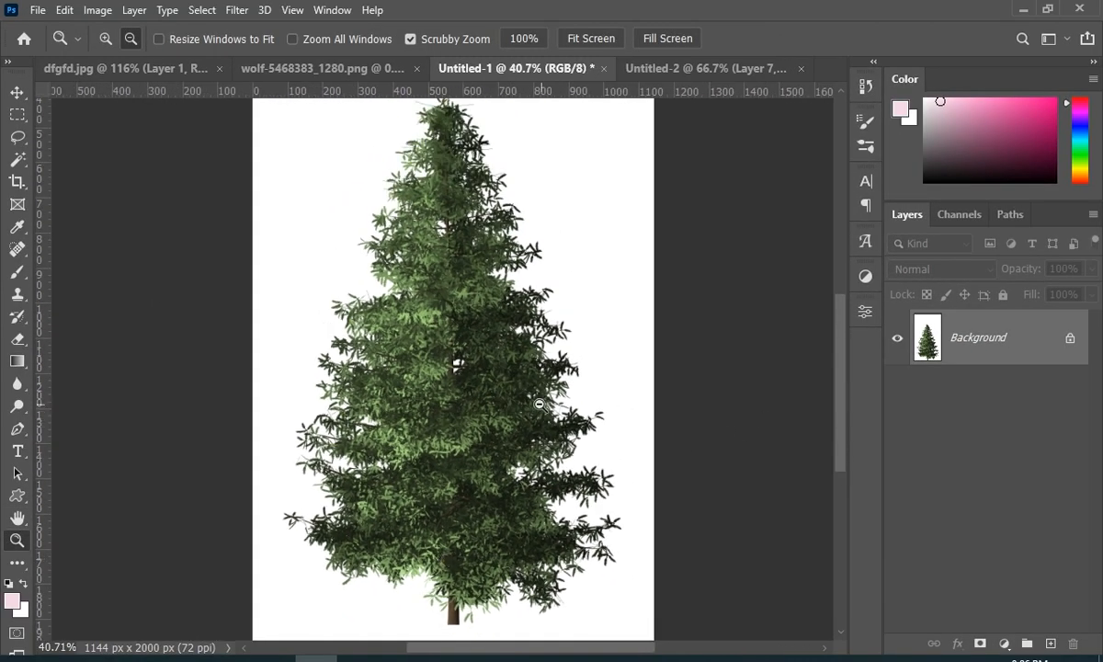
drag(539, 403, 511, 410)
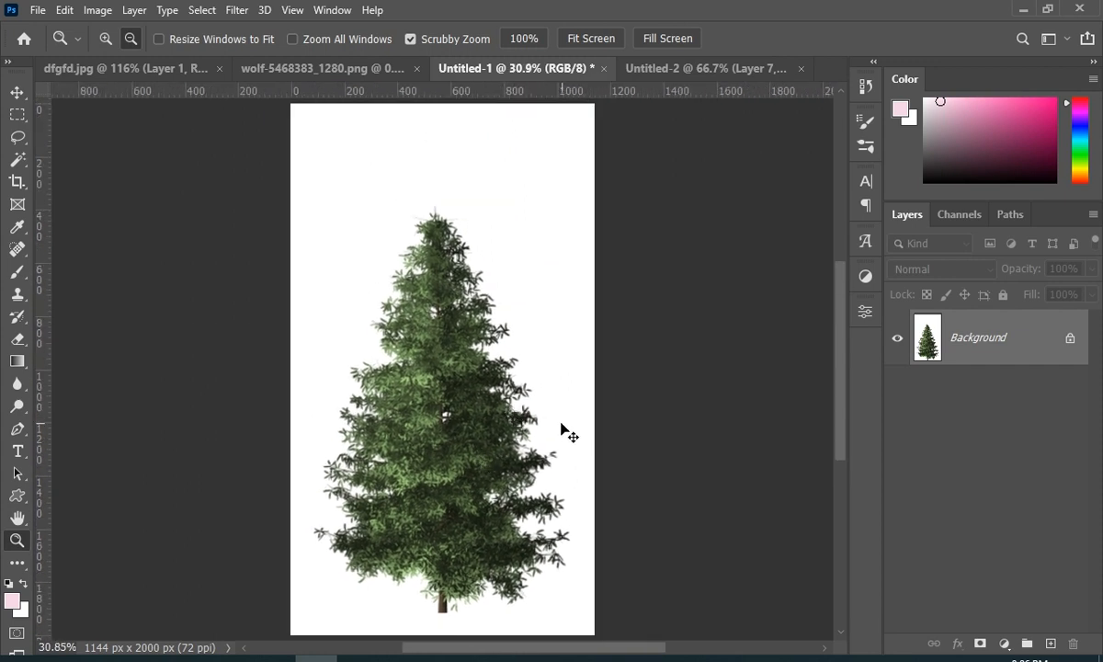
key(ctrl+z)
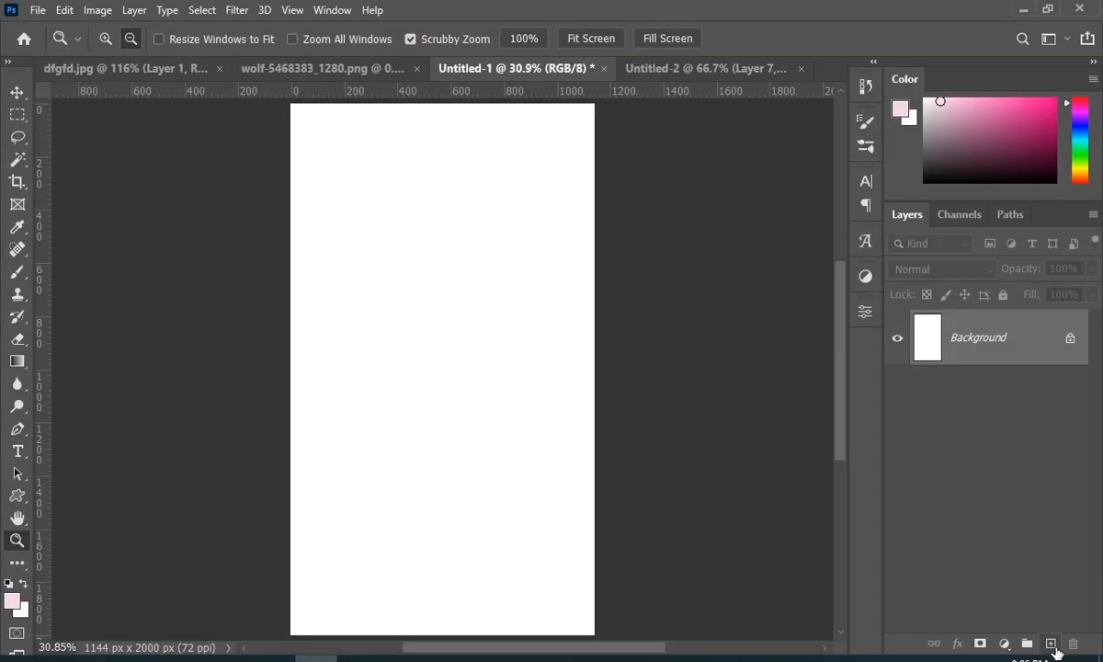
Add a new layer above the Background and render a Spruce Tree on it
click(1051, 644)
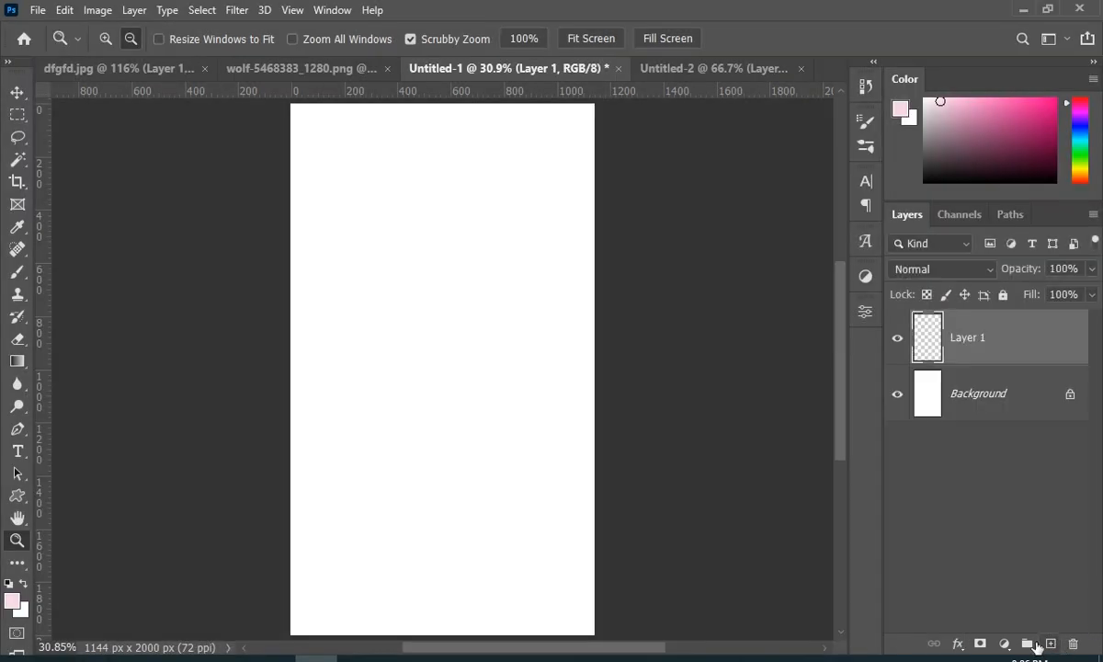
click(236, 11)
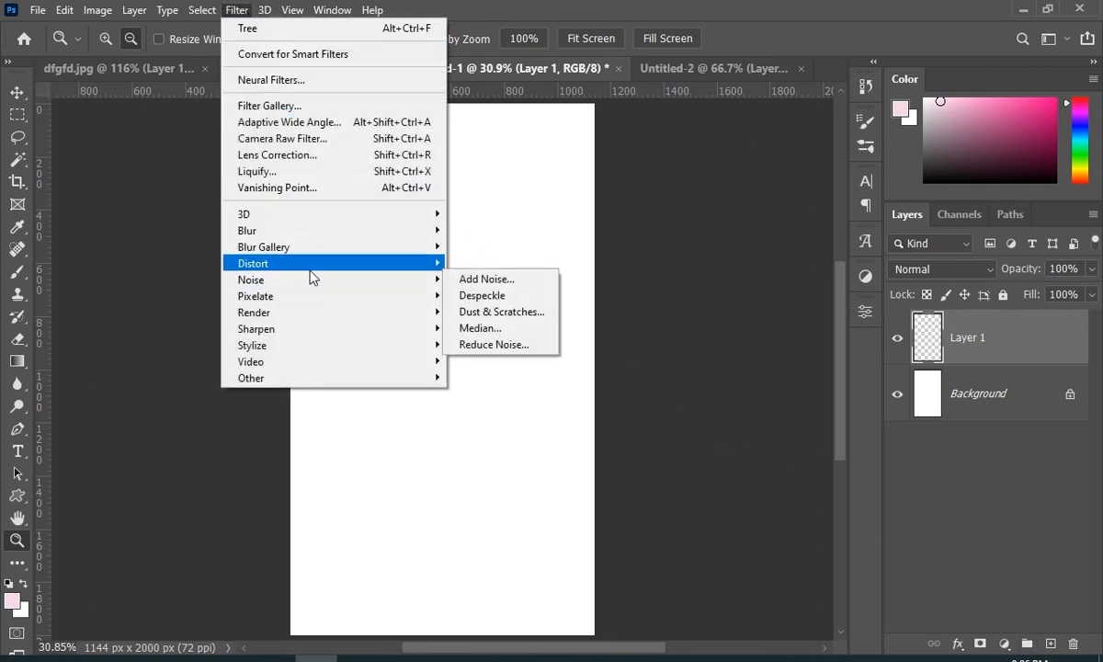
mouse_move(314, 296)
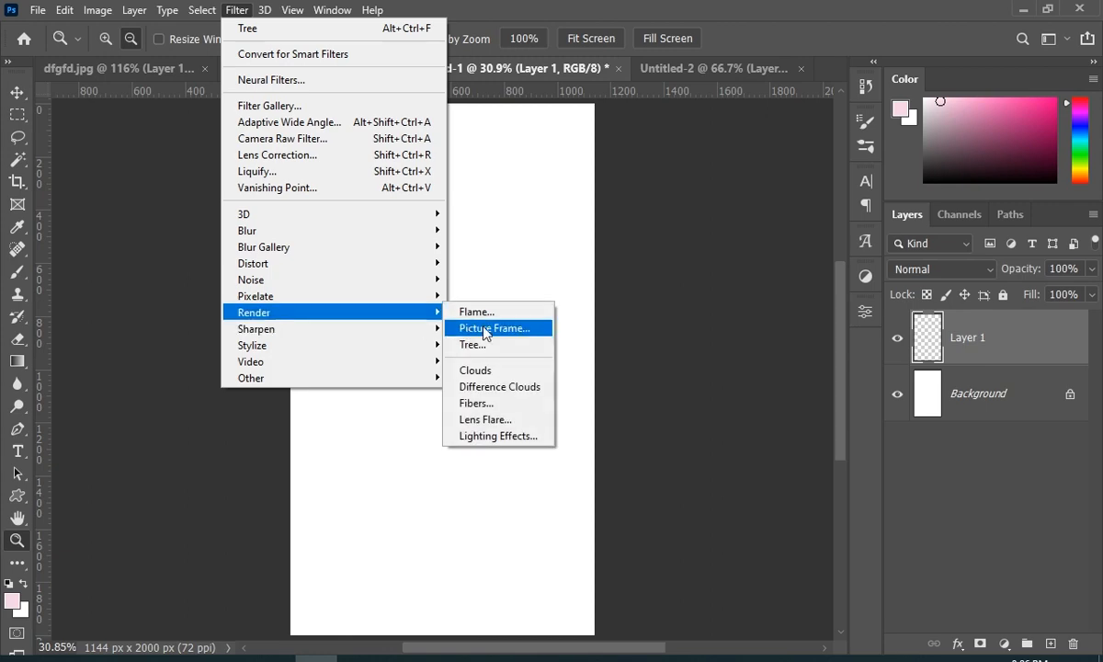
click(507, 346)
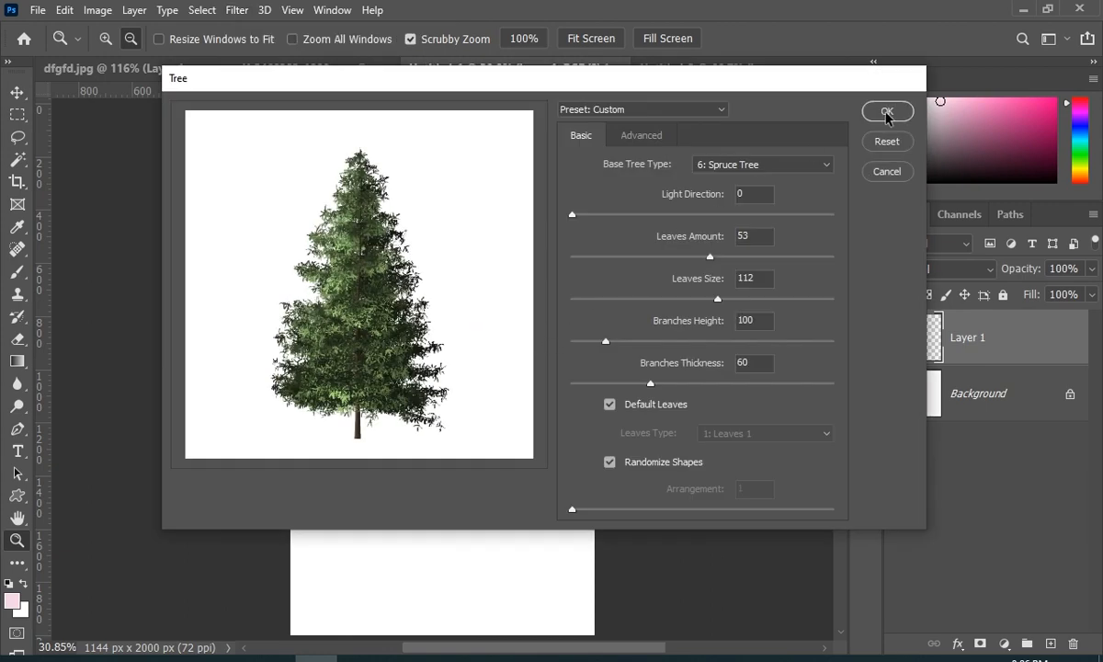
click(887, 111)
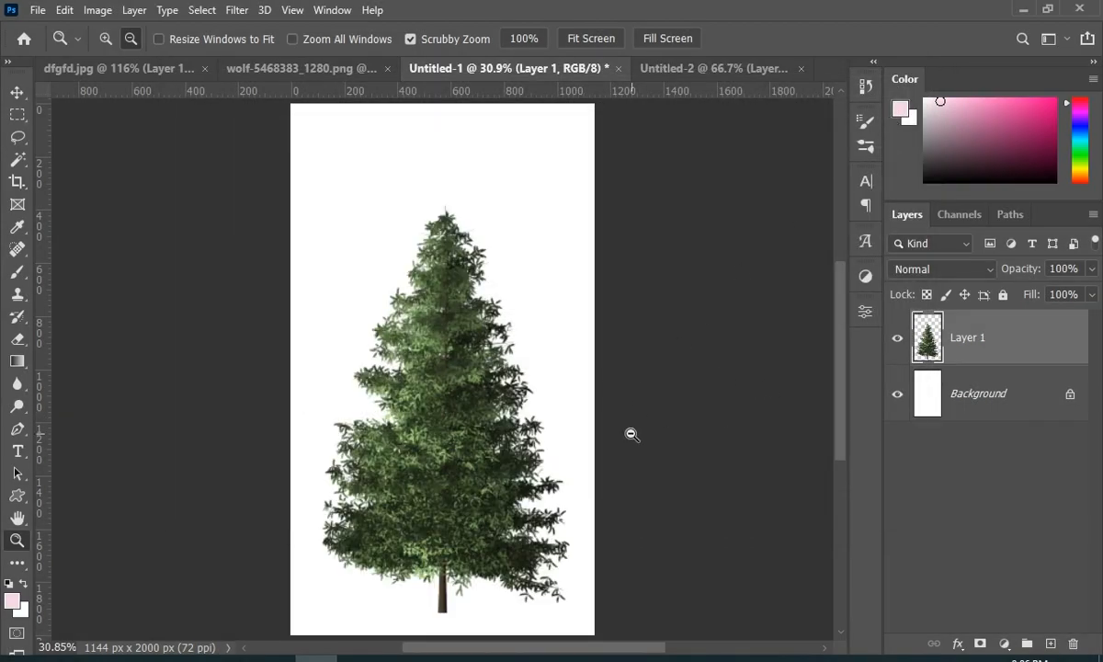
Turn the rendered tree into a black silhouette with Hue/Saturation, setting Lightness to -100
key(ctrl+u)
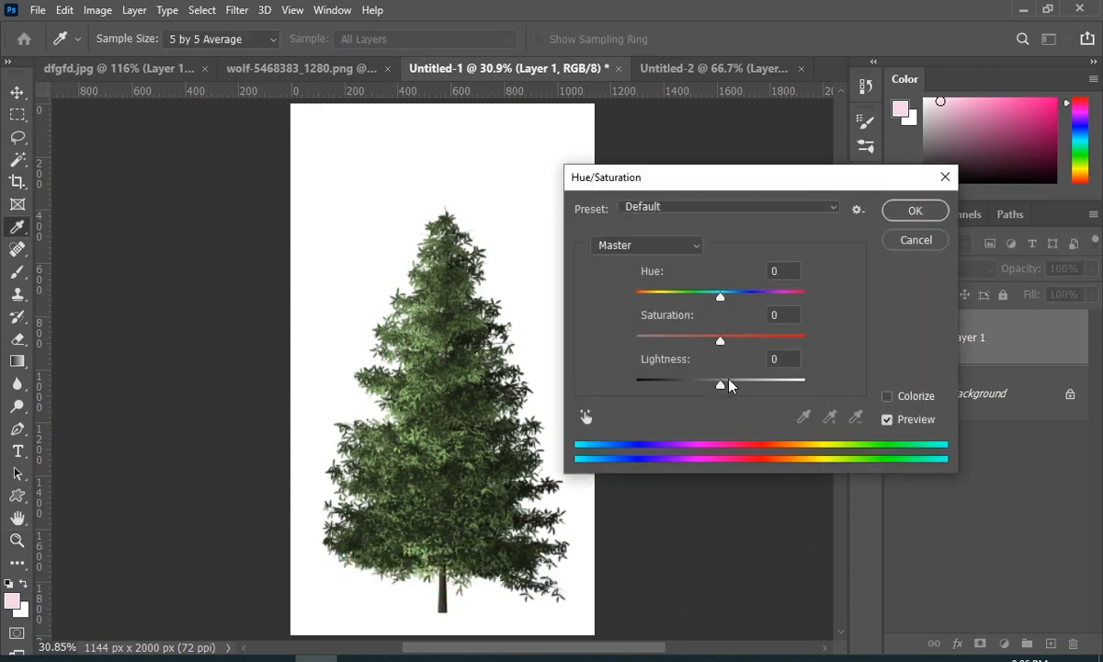
drag(720, 388, 555, 370)
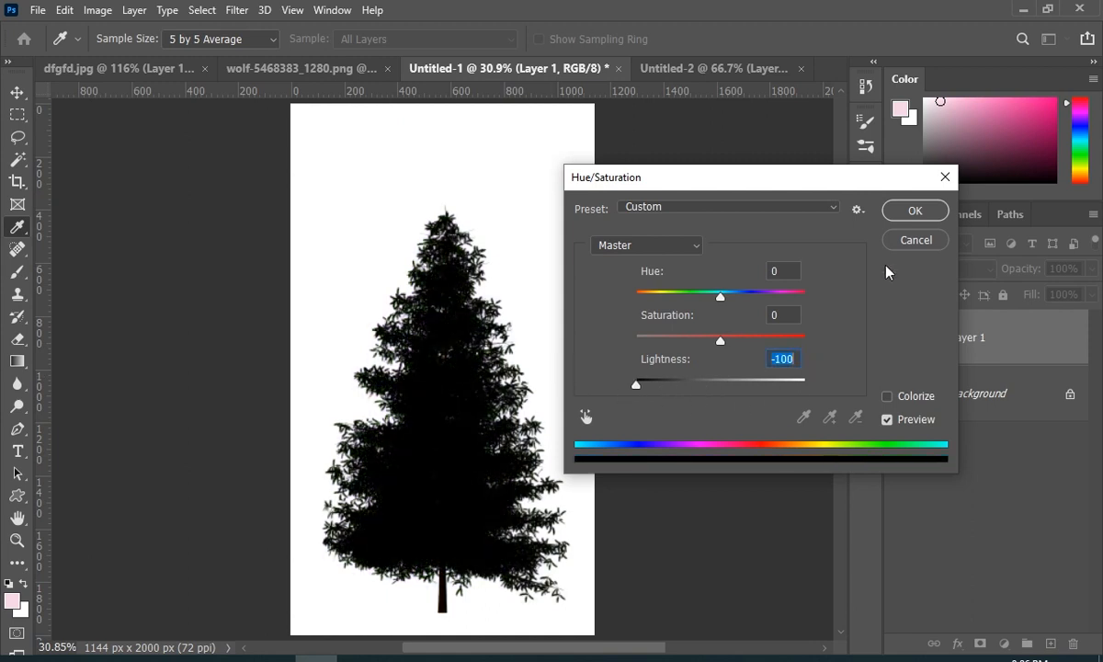
click(915, 211)
key(z)
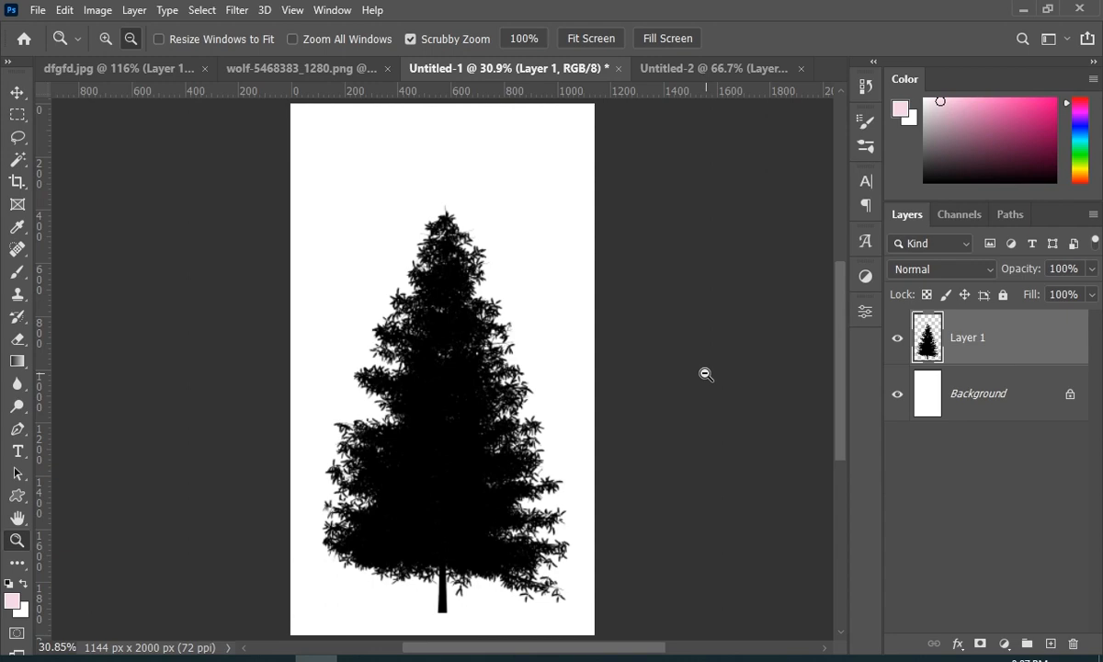
Define the black tree as a brush preset named "my fav tree"
click(98, 11)
mouse_move(66, 12)
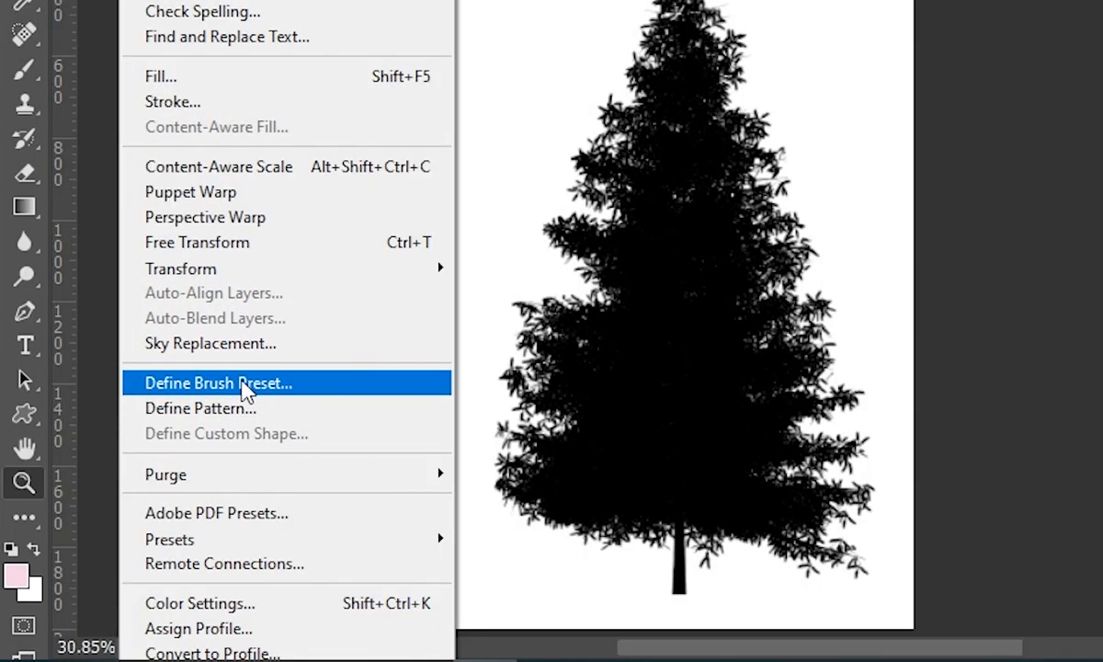
click(247, 390)
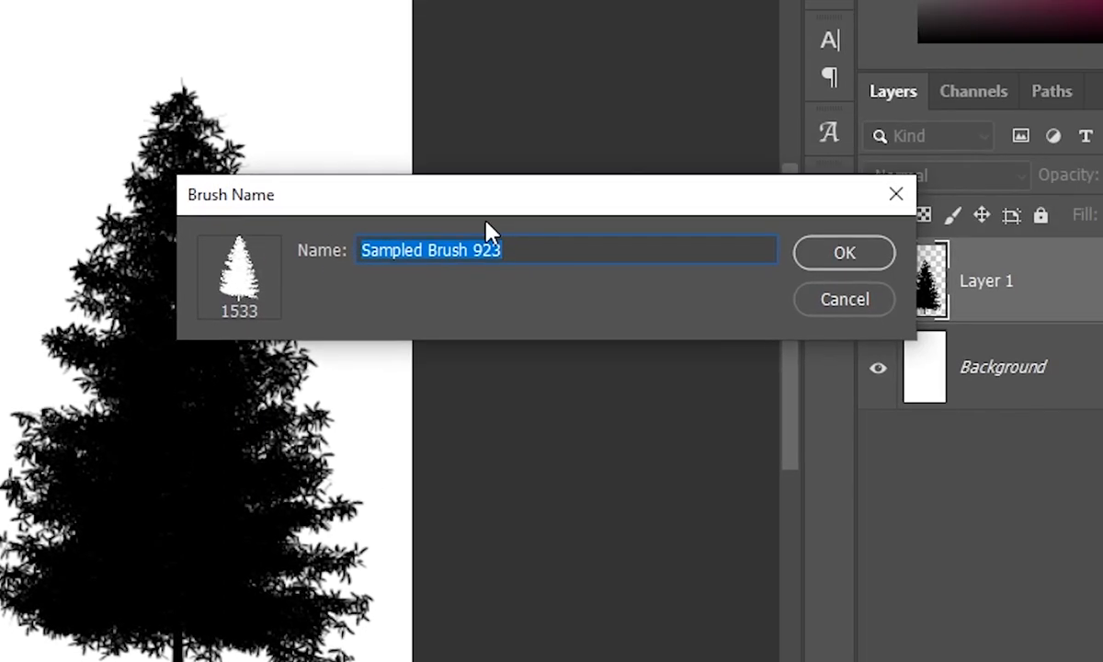
text(my fav t)
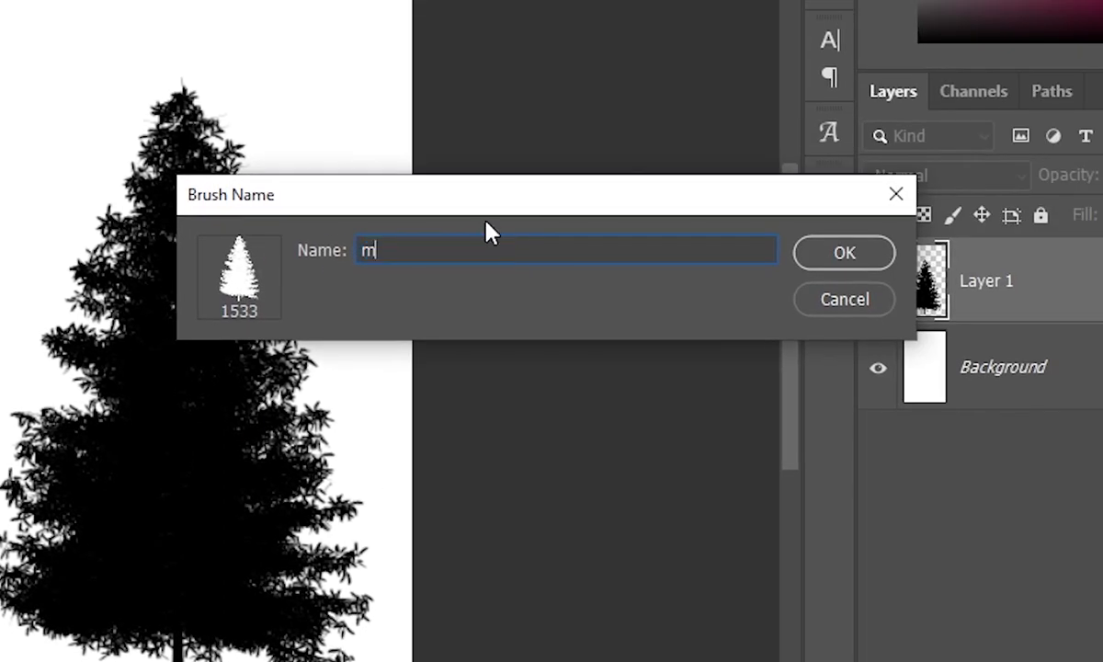
key(BackSpace)
key(BackSpace)
text(tree)
click(854, 260)
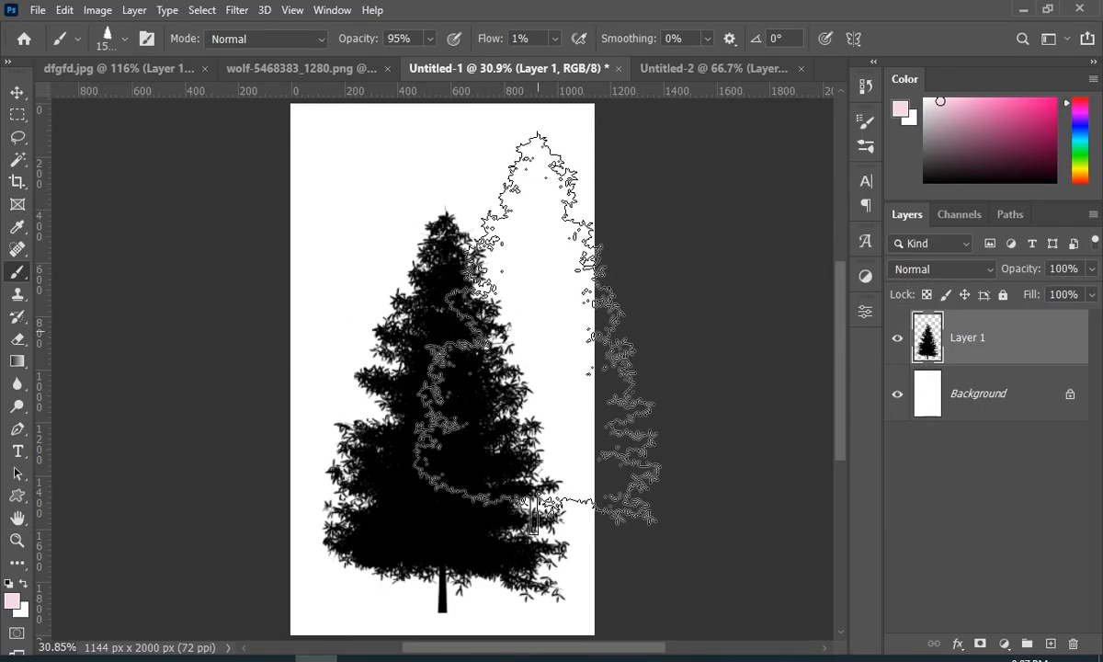
Set the tree brush's flow to 100%, choose dark pink shades, and stamp test trees over the silhouette
click(1011, 130)
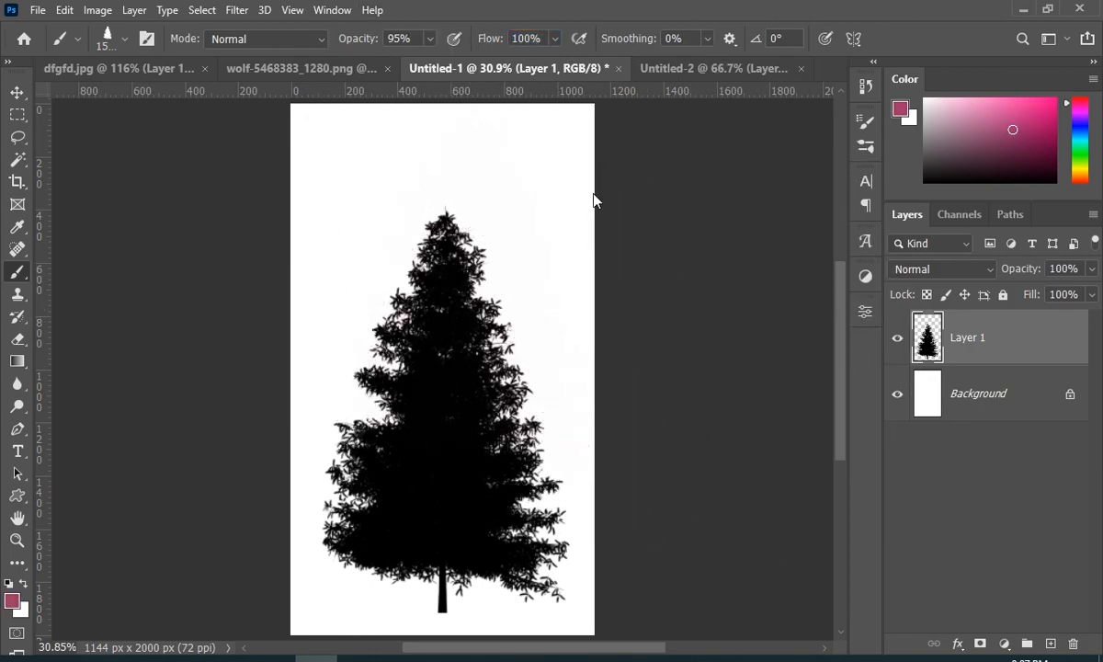
click(467, 274)
click(1022, 138)
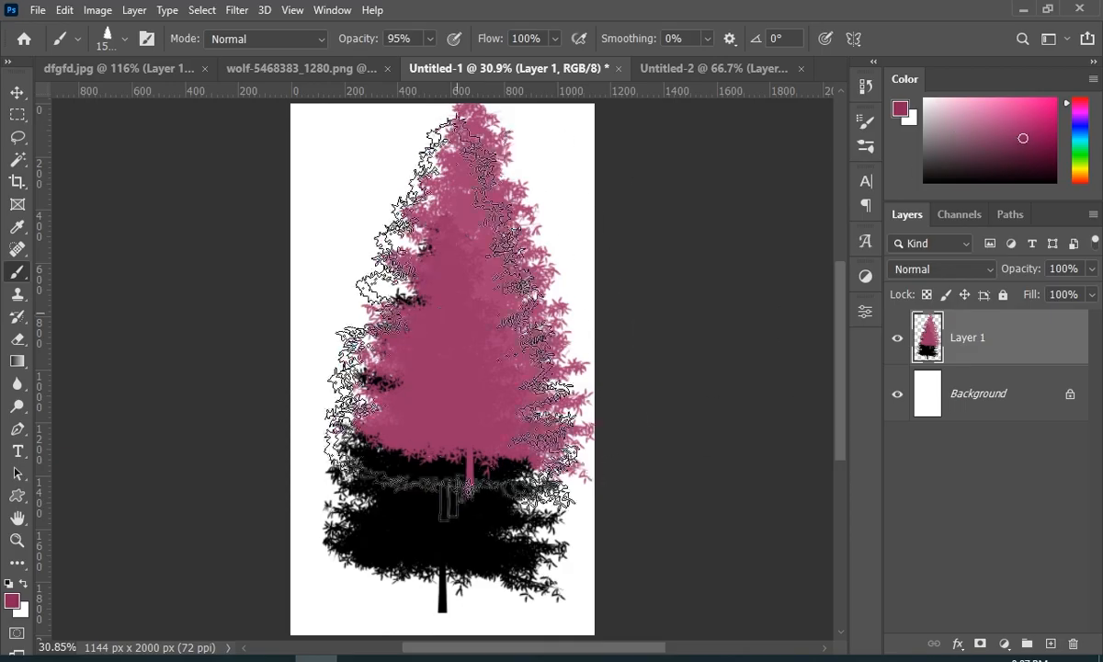
click(428, 317)
click(528, 413)
Switch to the Untitled-2 landscape, shrink the tree brush to about 213 px, and select Layer 1
click(693, 67)
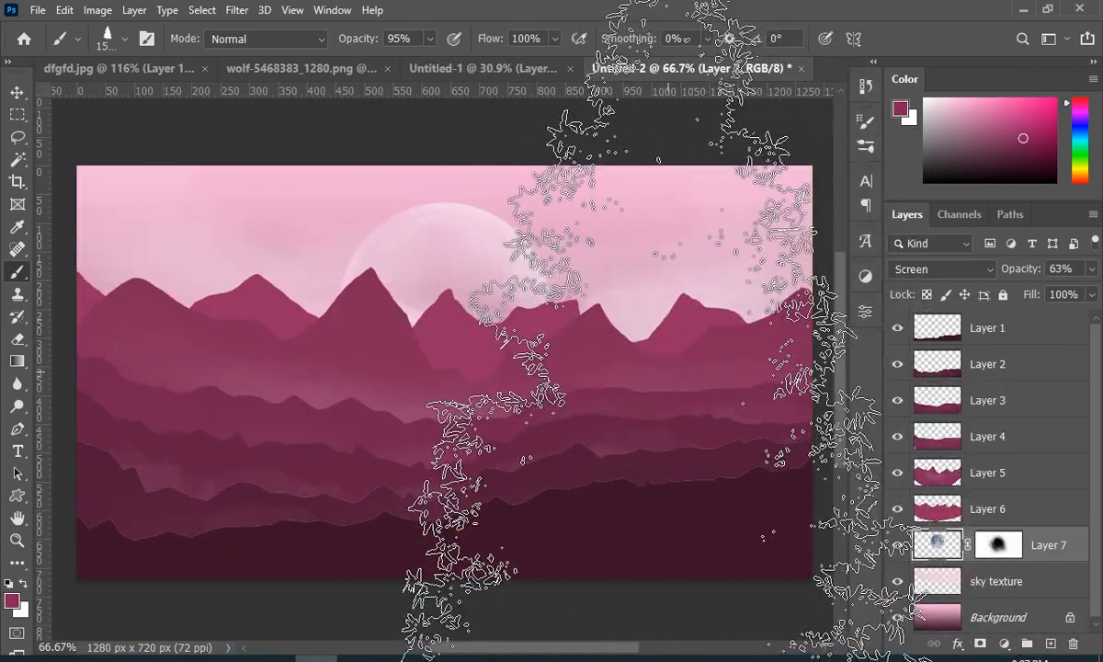
drag(669, 367, 69, 347)
right_click(587, 340)
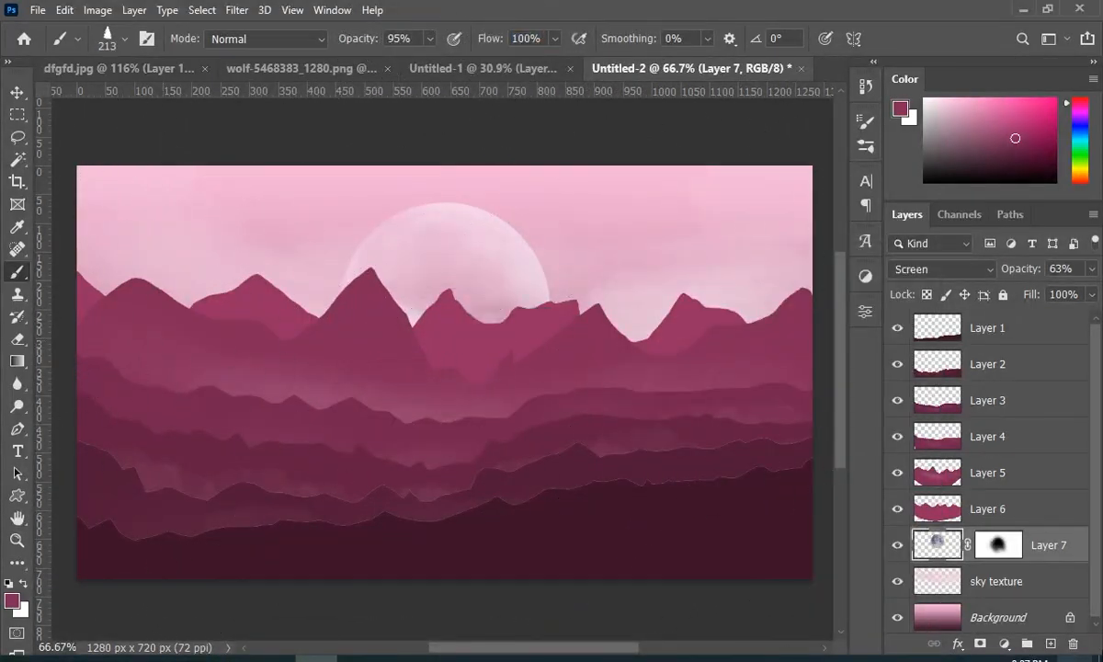
click(1030, 338)
Try stamping one pink tree on the lower-right foreground hill of Layer 1, and undo the stamp
click(16, 541)
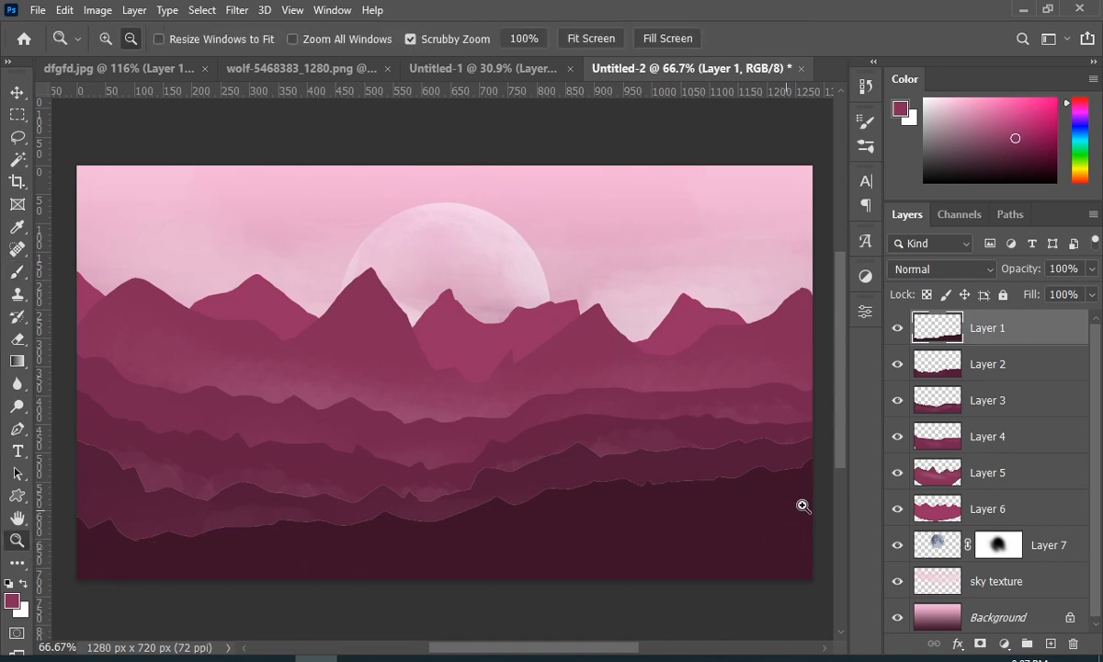
drag(802, 506, 830, 493)
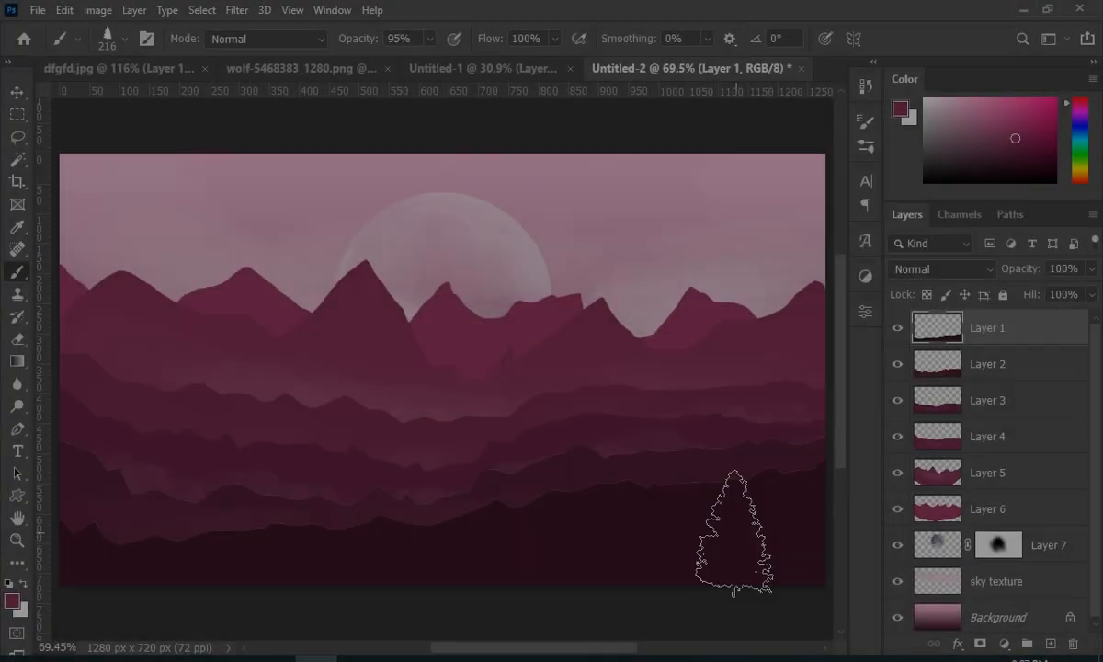
click(730, 525)
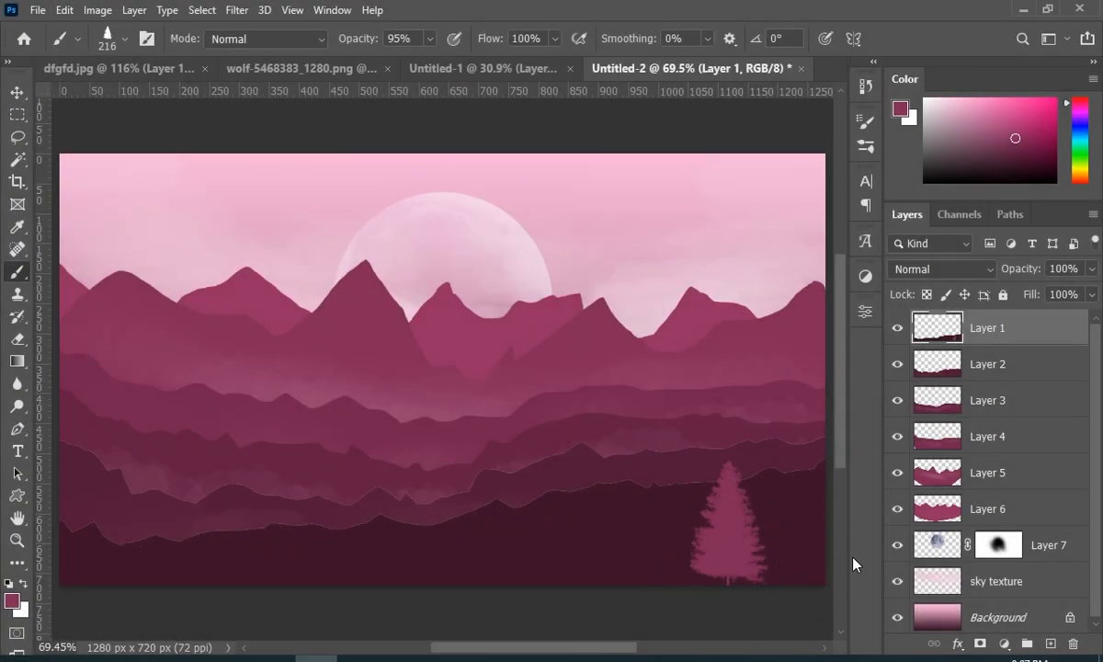
key(ctrl+z)
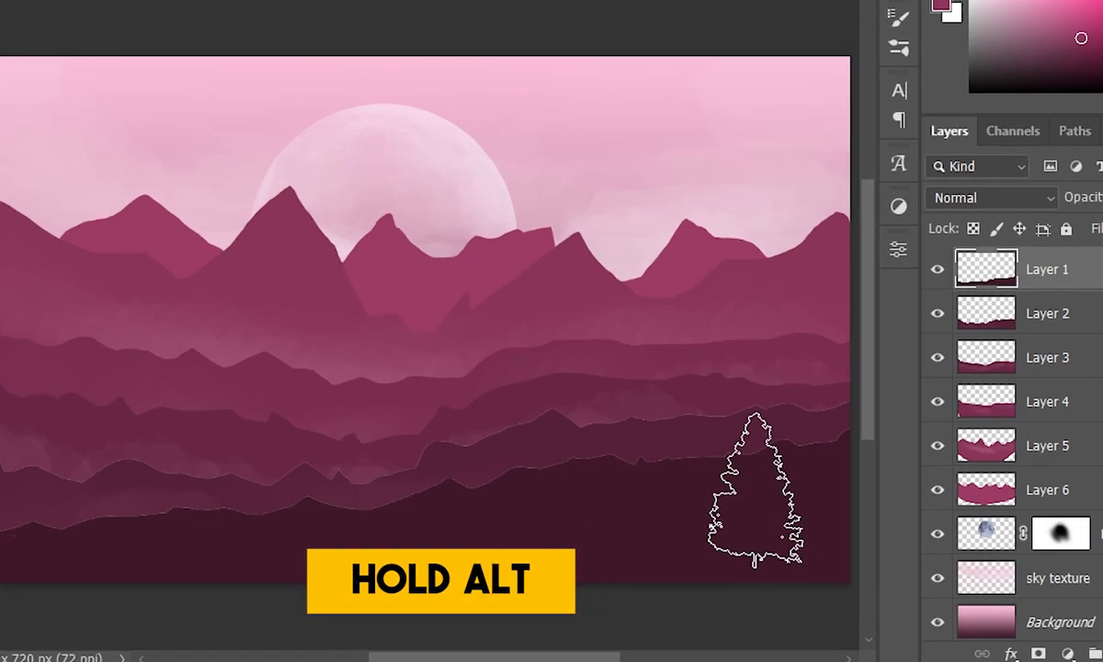
Sample the foreground hill's dark maroon as the brush colour
key(alt)
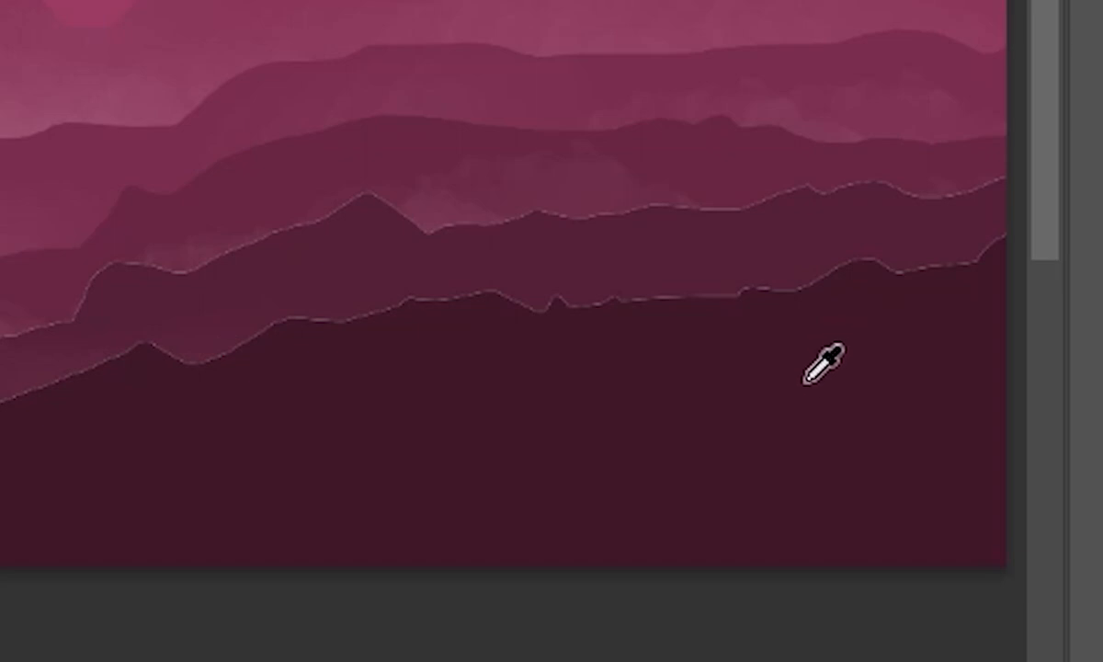
alt+click(808, 381)
Try stamping several 216 px trees along the right side of the foreground ridge, and undo the stamps
click(783, 310)
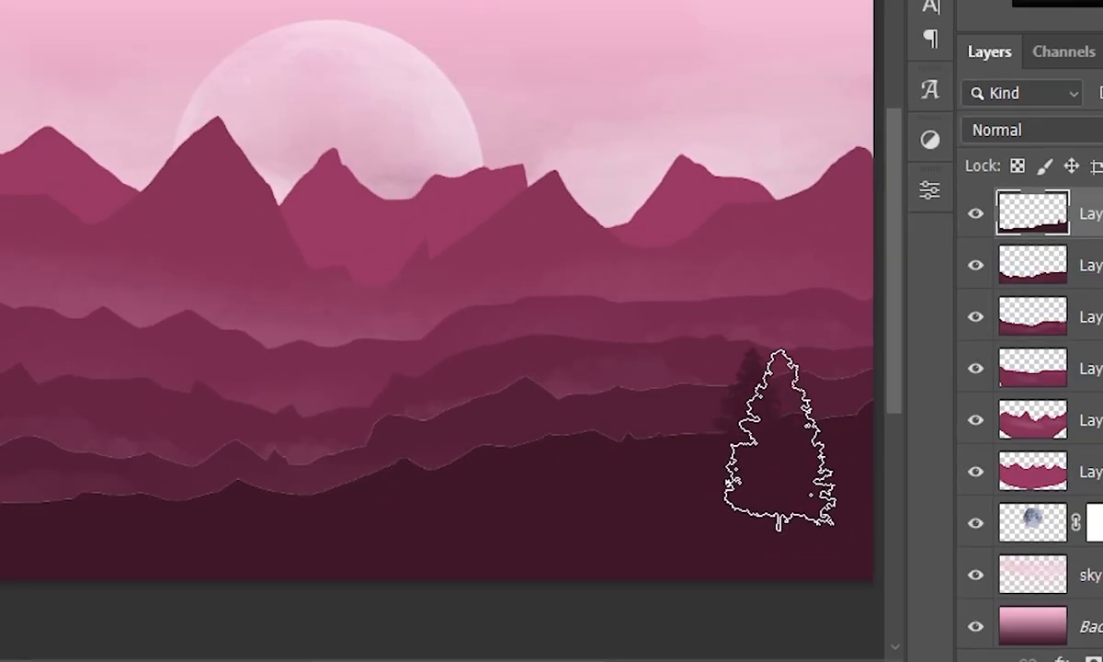
click(924, 254)
click(723, 345)
click(622, 377)
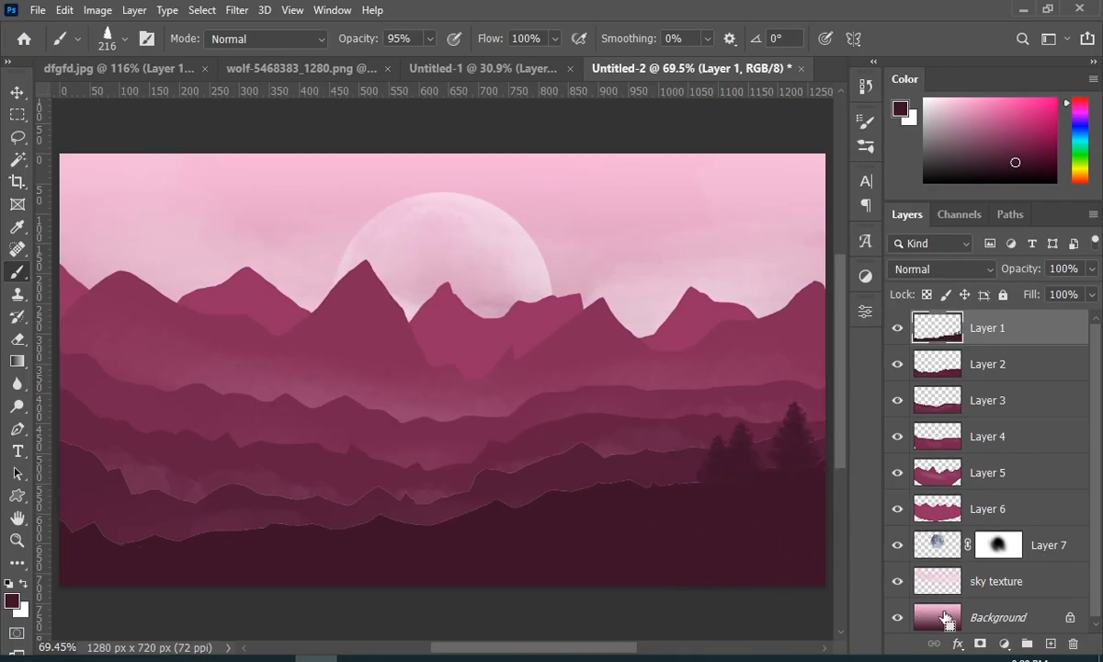
key(ctrl+z)
key(ctrl+z)
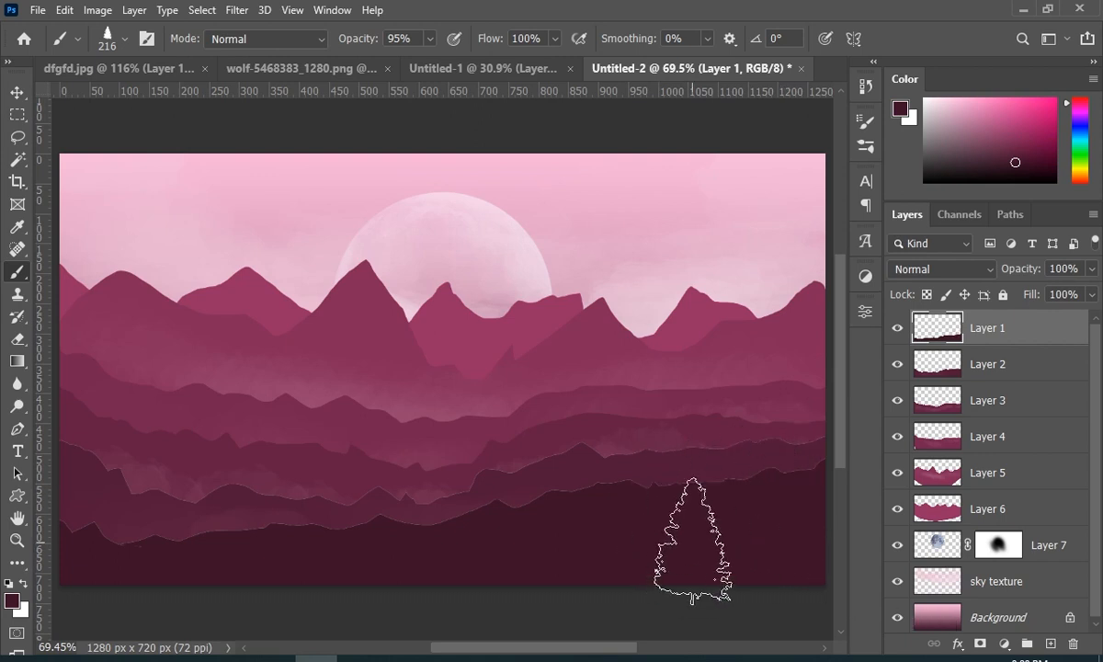
Shrink the tree brush to 72 px and then 52 px while stamping a row of small trees along Layer 1's right-hand foreground ridge
alt+right_click(681, 475)
drag(681, 475, 634, 475)
click(691, 476)
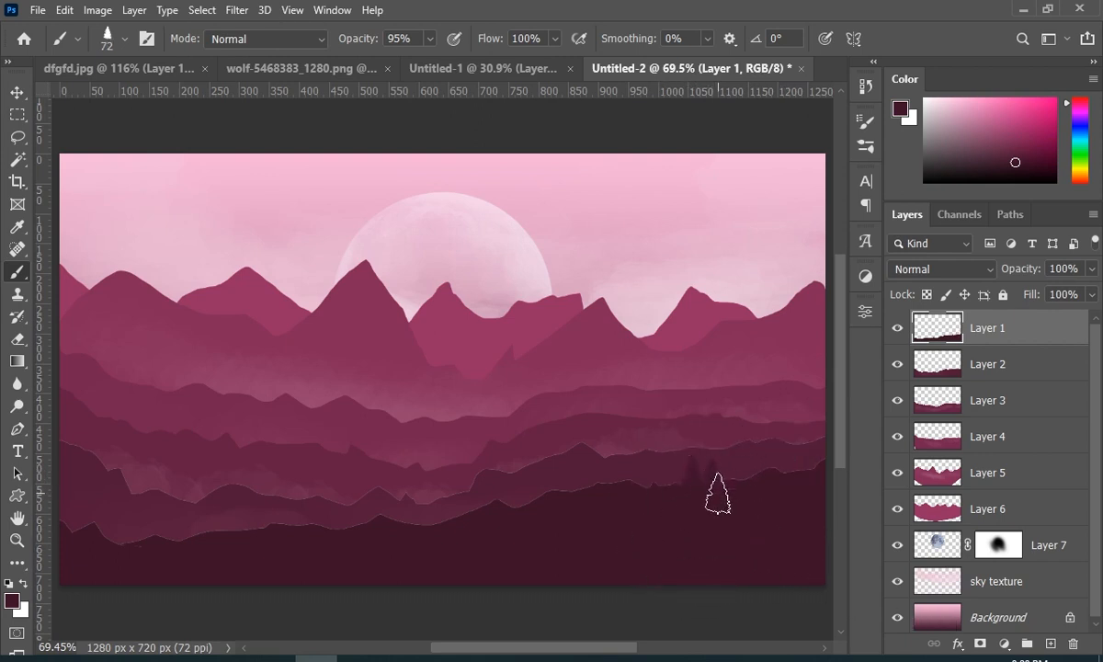
click(741, 481)
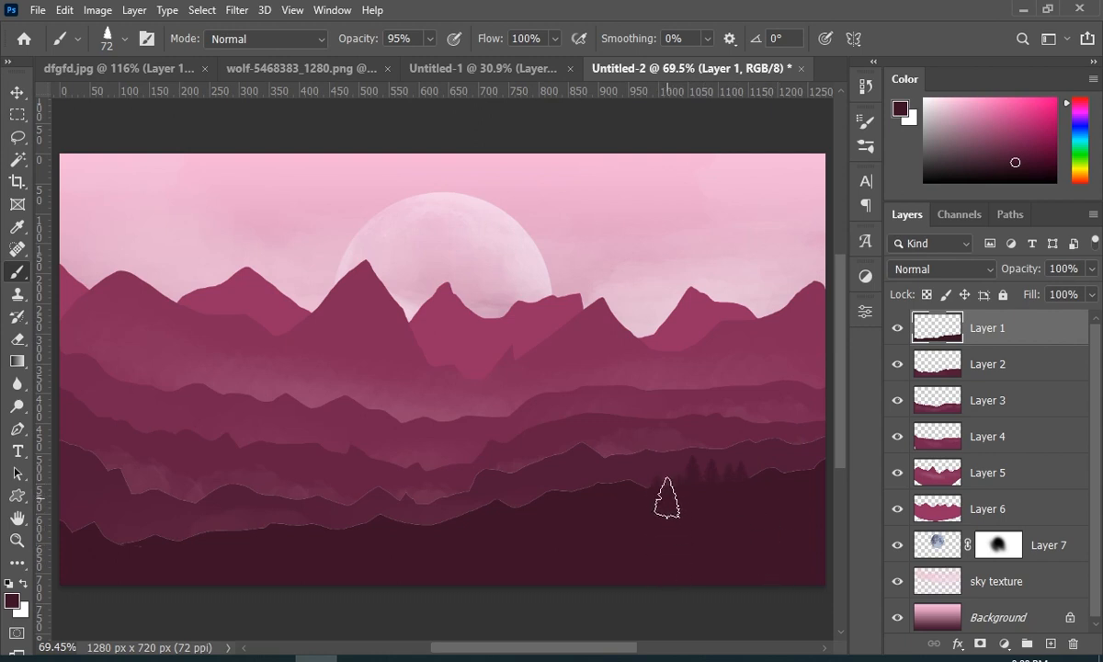
click(668, 471)
drag(662, 469, 650, 482)
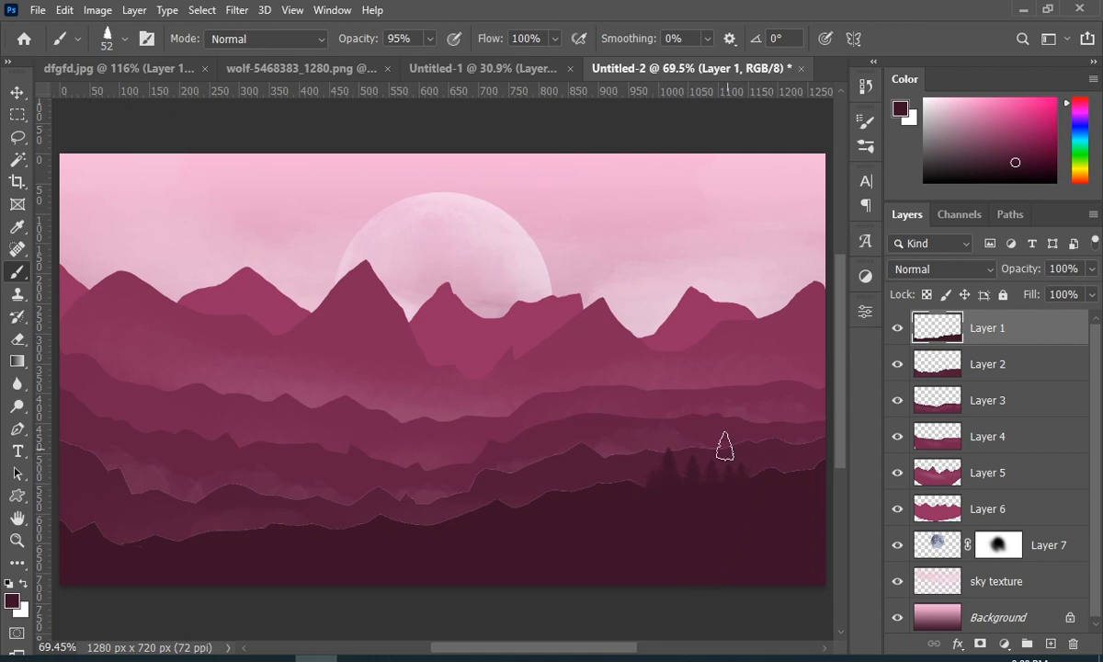
Switch to the Untitled-1 document and delete its Layer 1 with the test trees
click(492, 70)
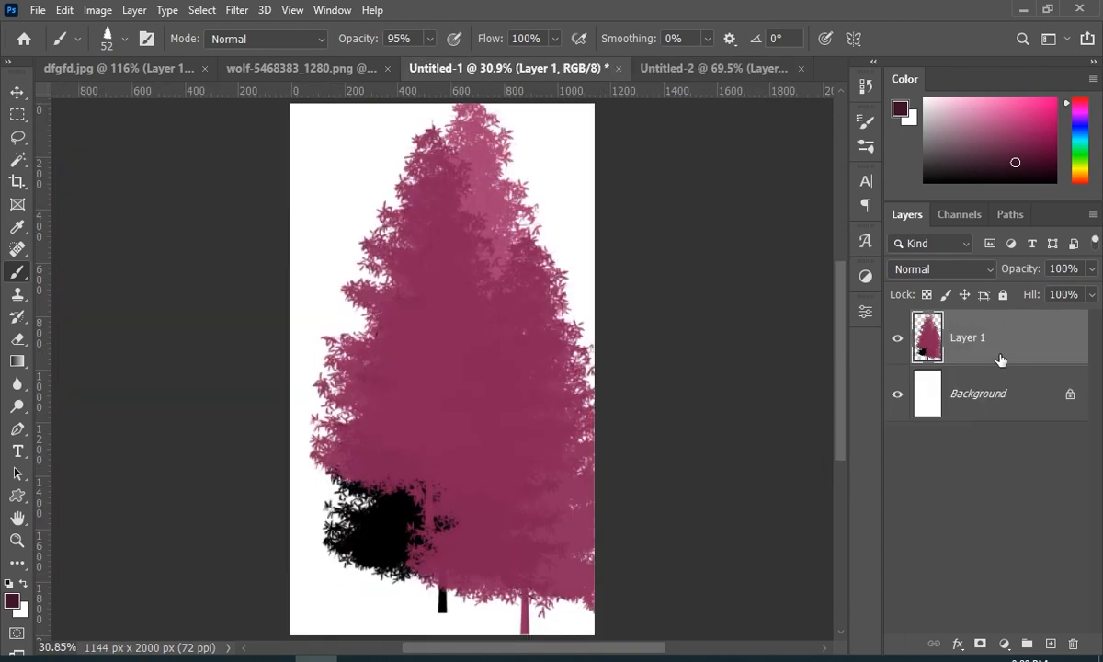
drag(1000, 359, 1072, 643)
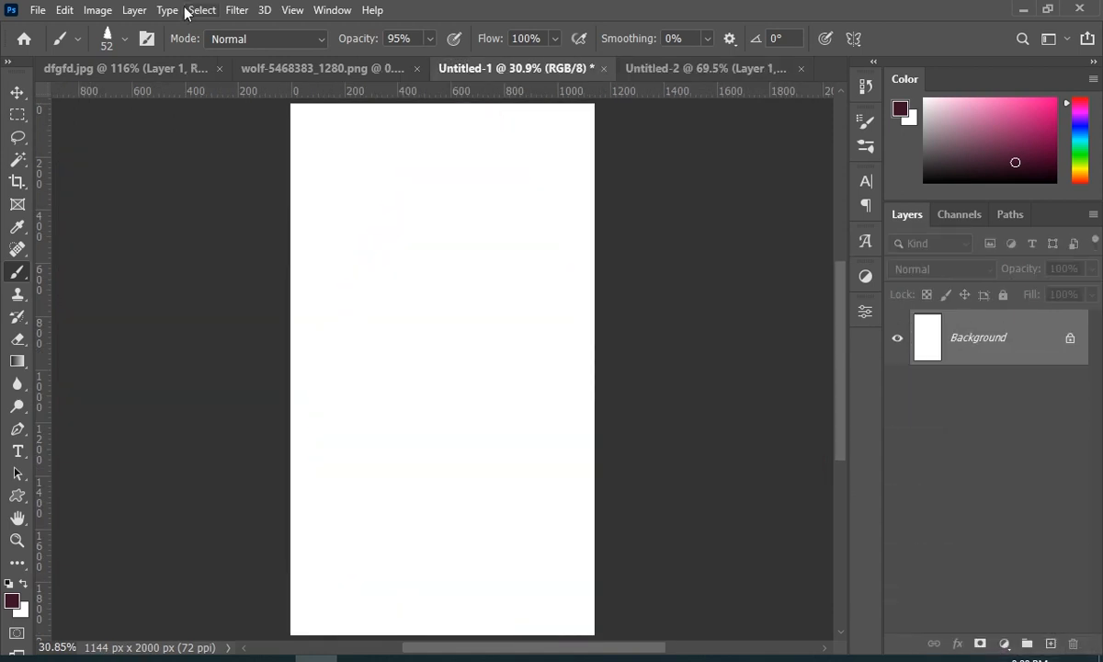
Preview the Ginko, Pepper, Shrub, Acer Maximowiczianum and Elm base tree types in the Tree render filter
click(236, 10)
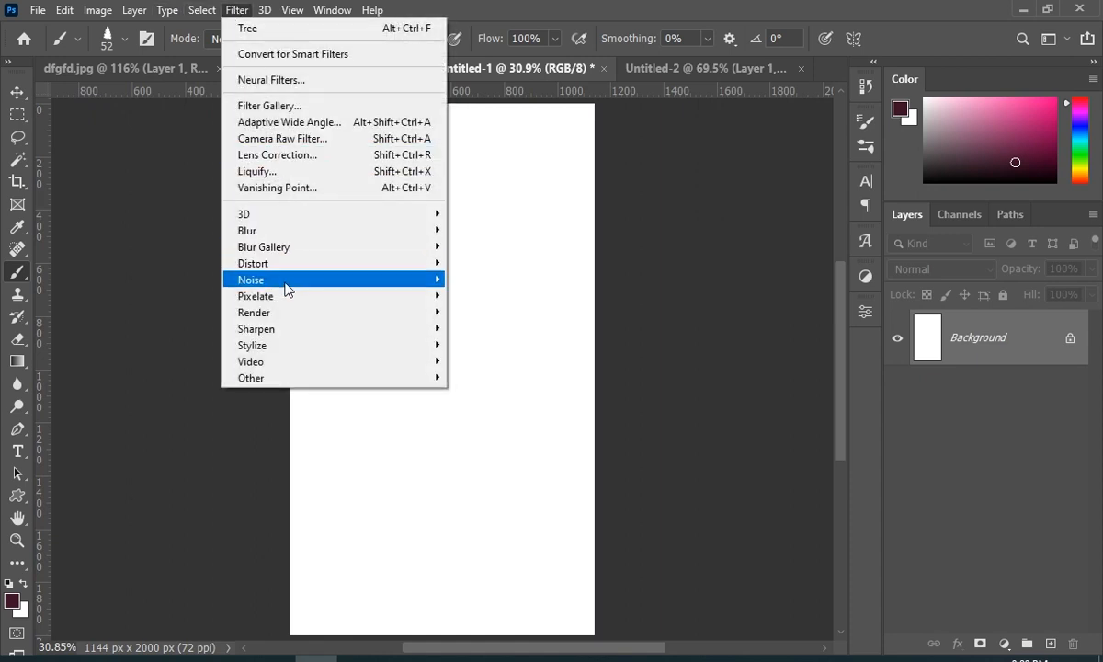
mouse_move(287, 312)
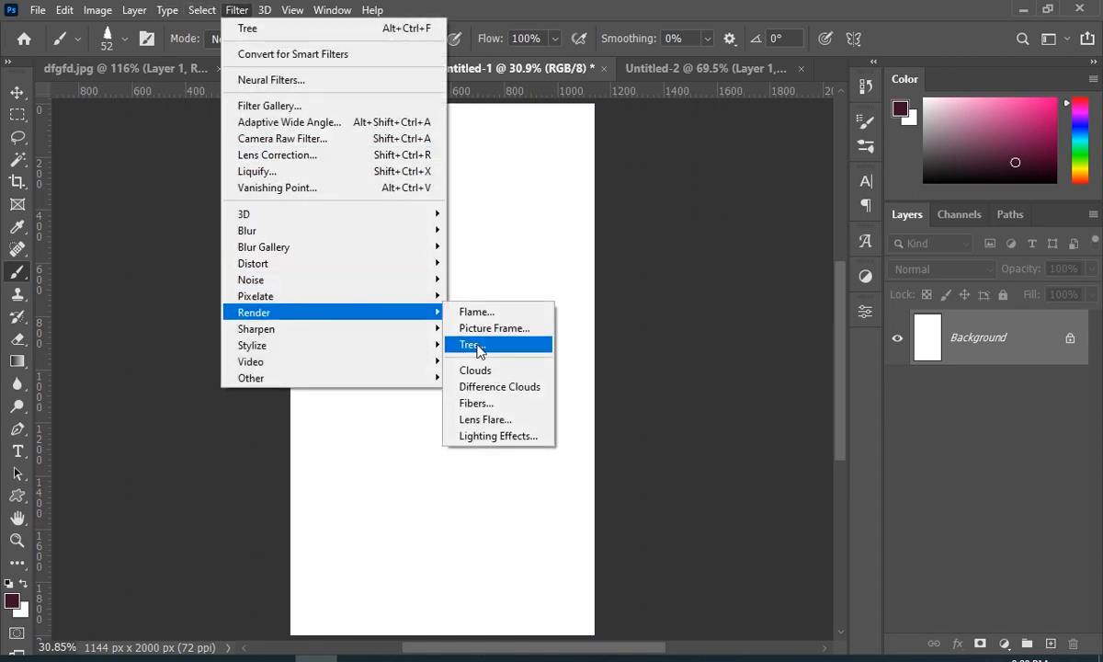
click(469, 324)
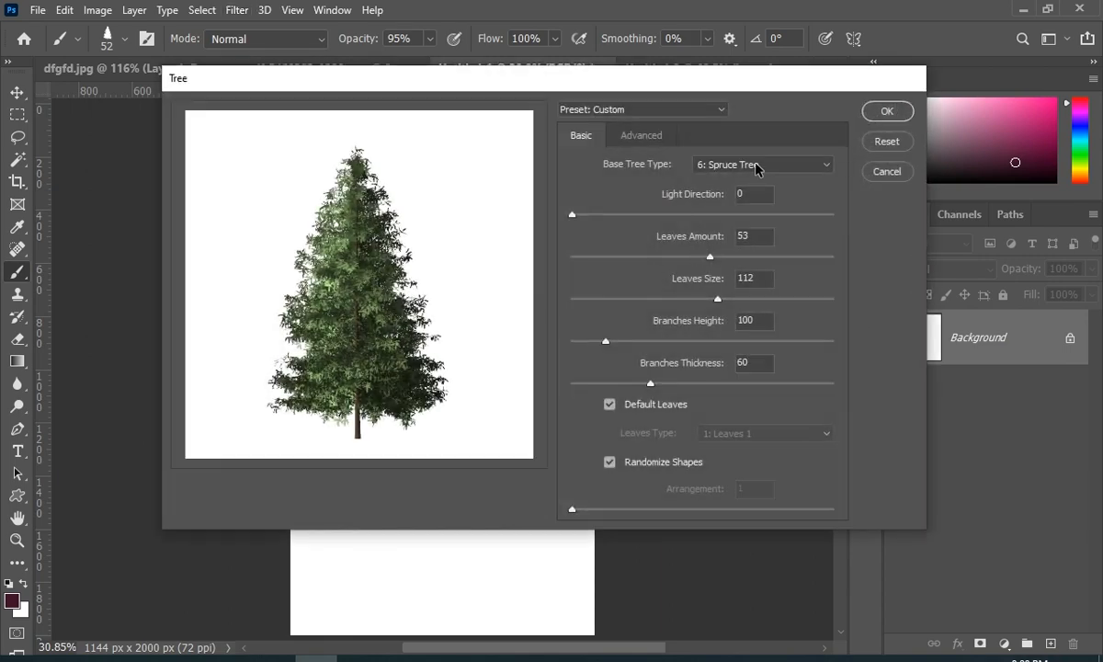
click(755, 168)
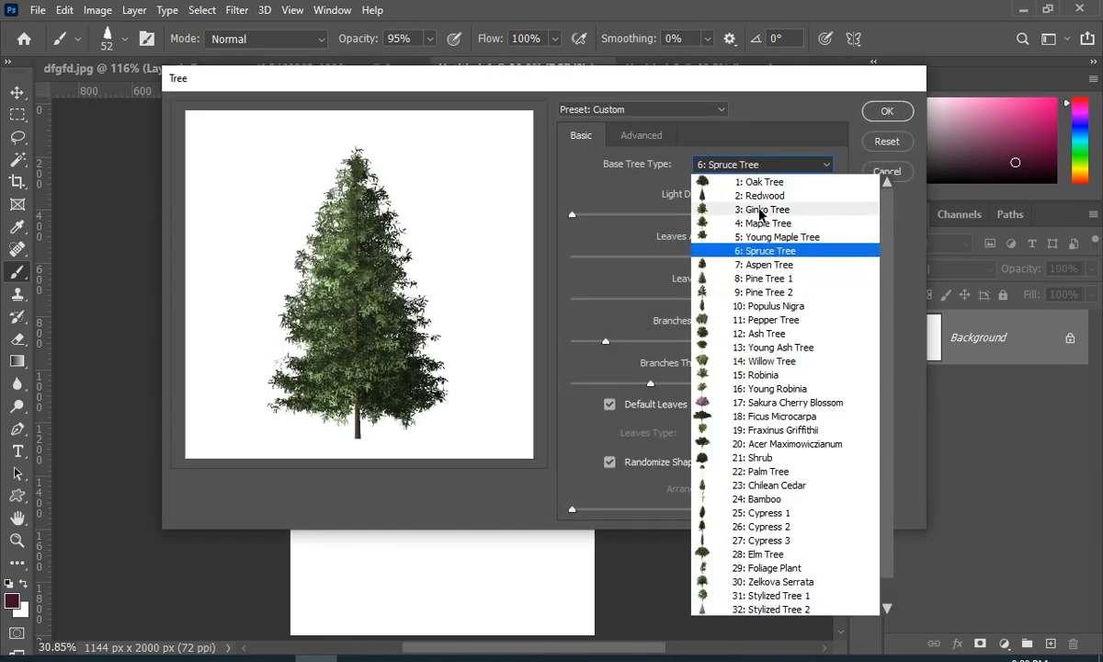
click(716, 204)
click(767, 163)
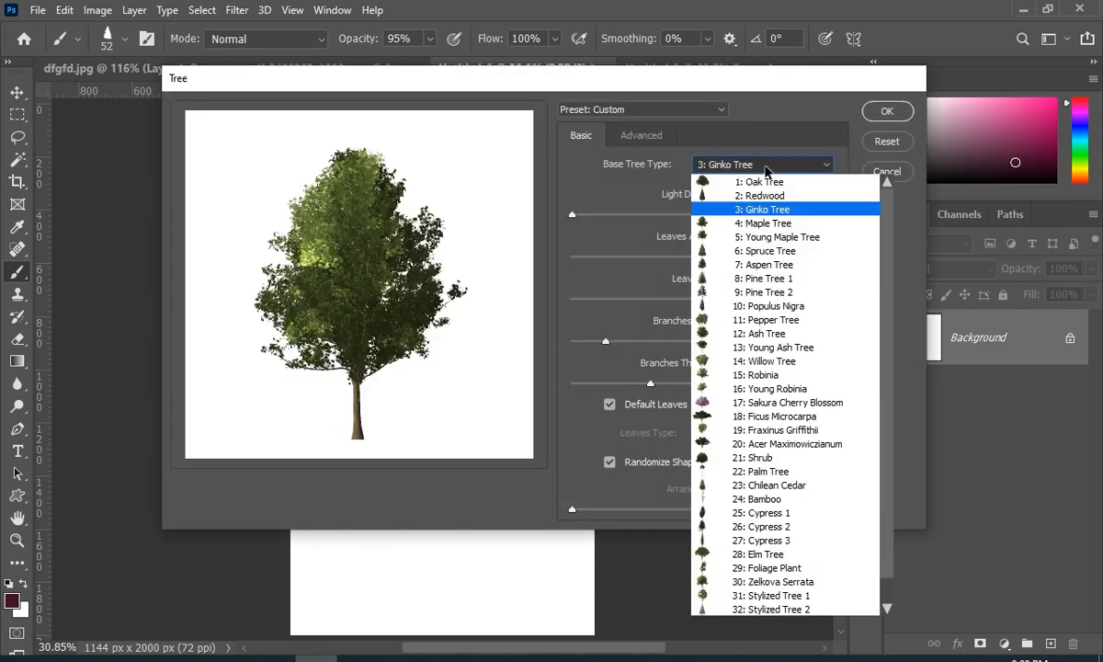
click(744, 318)
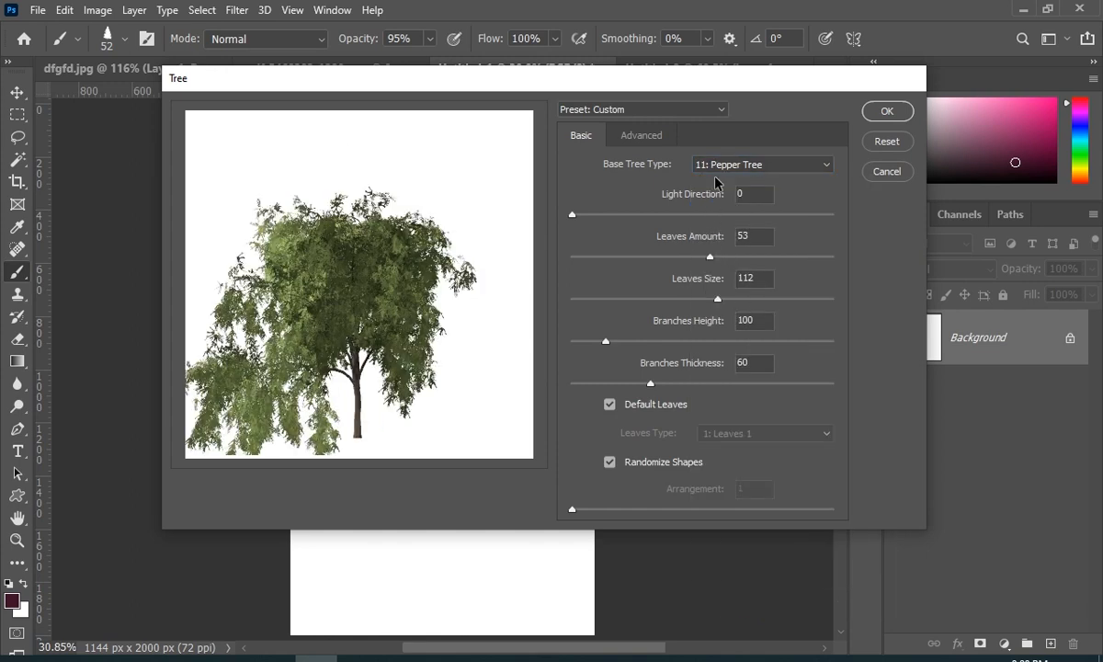
click(699, 164)
click(742, 460)
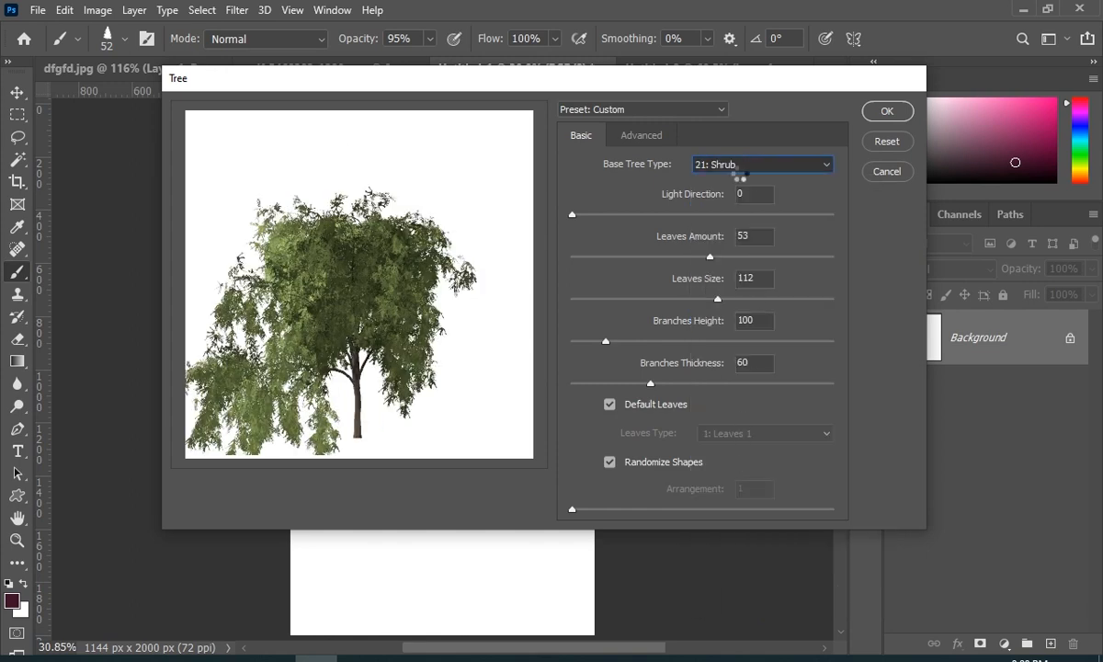
click(740, 167)
click(742, 378)
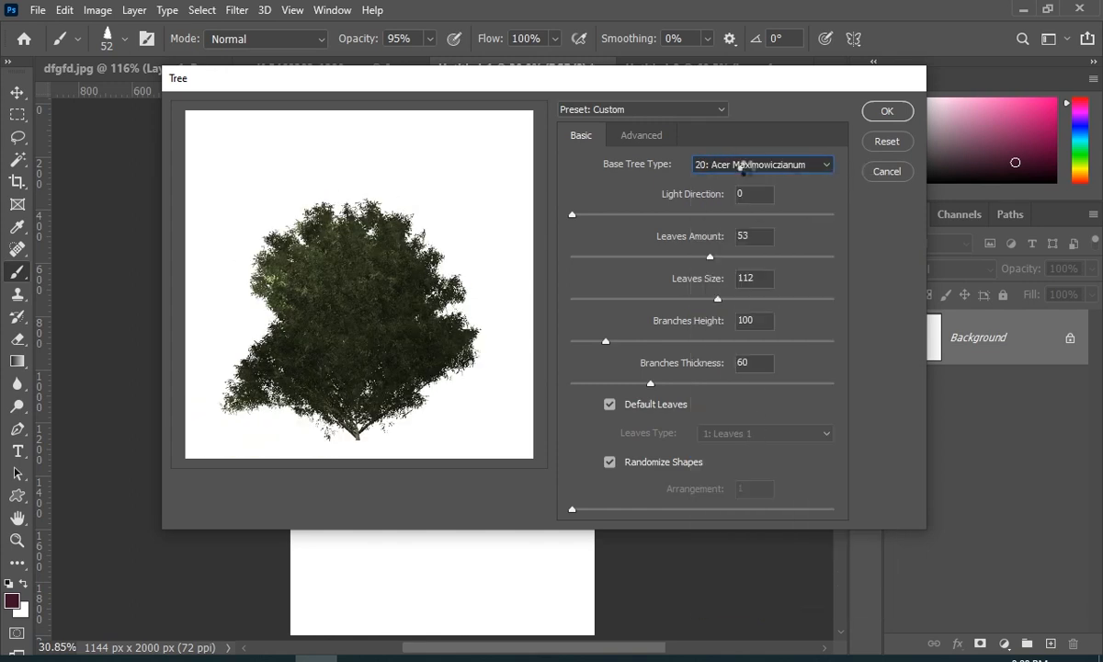
click(744, 162)
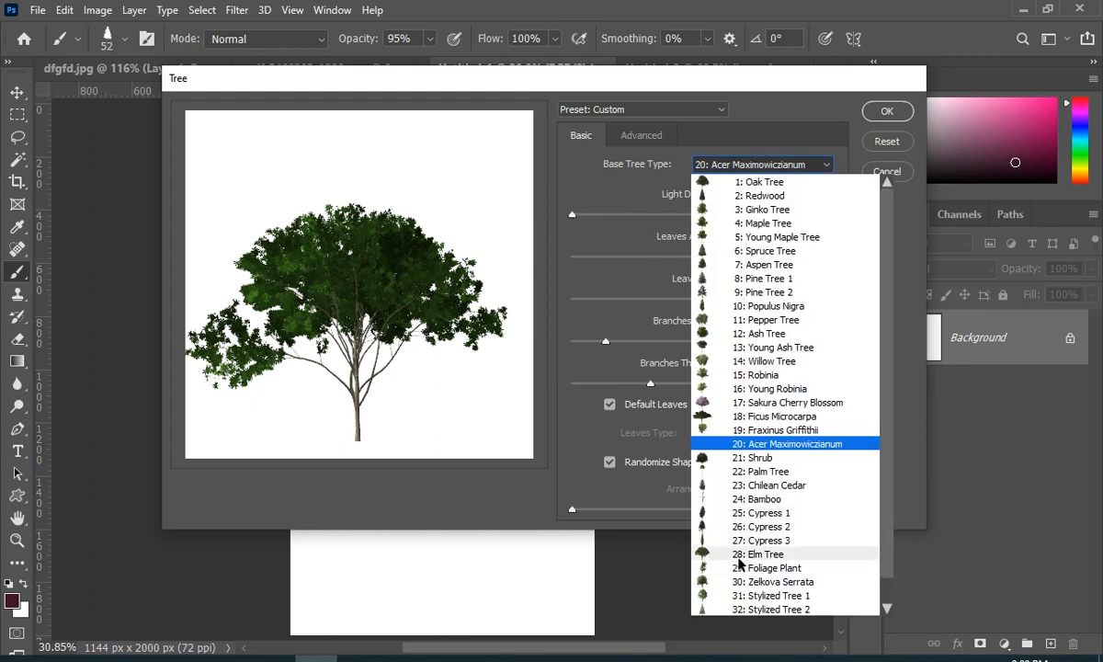
click(703, 504)
Set the base tree type to 30: Zelkova Serrata, render it on the Background layer, and undo the render
click(695, 162)
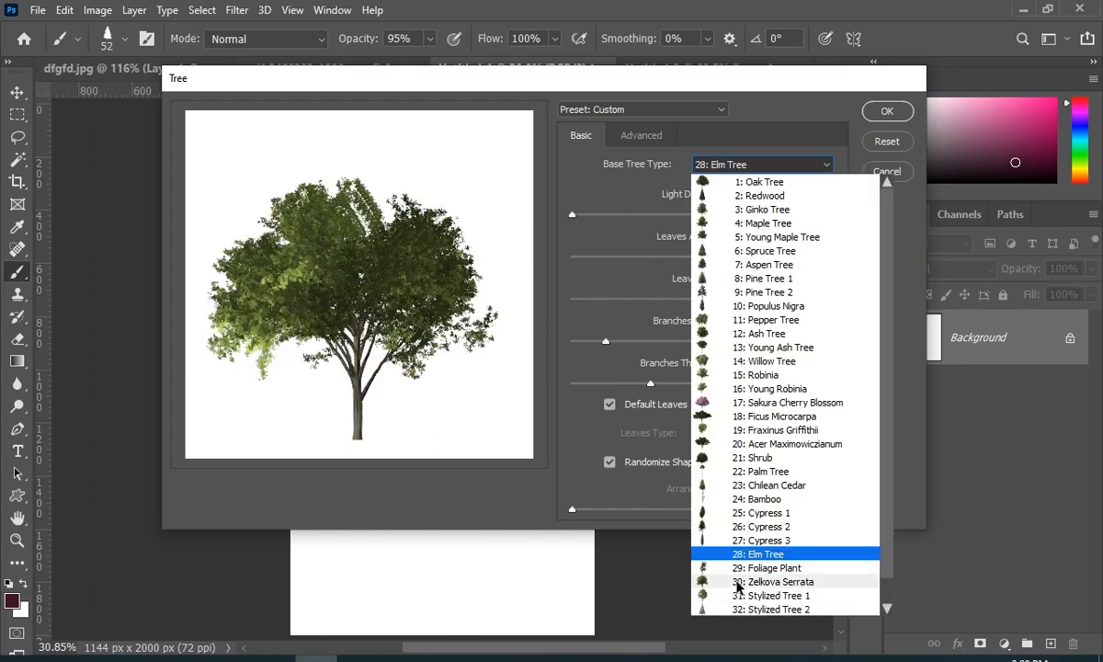
click(703, 579)
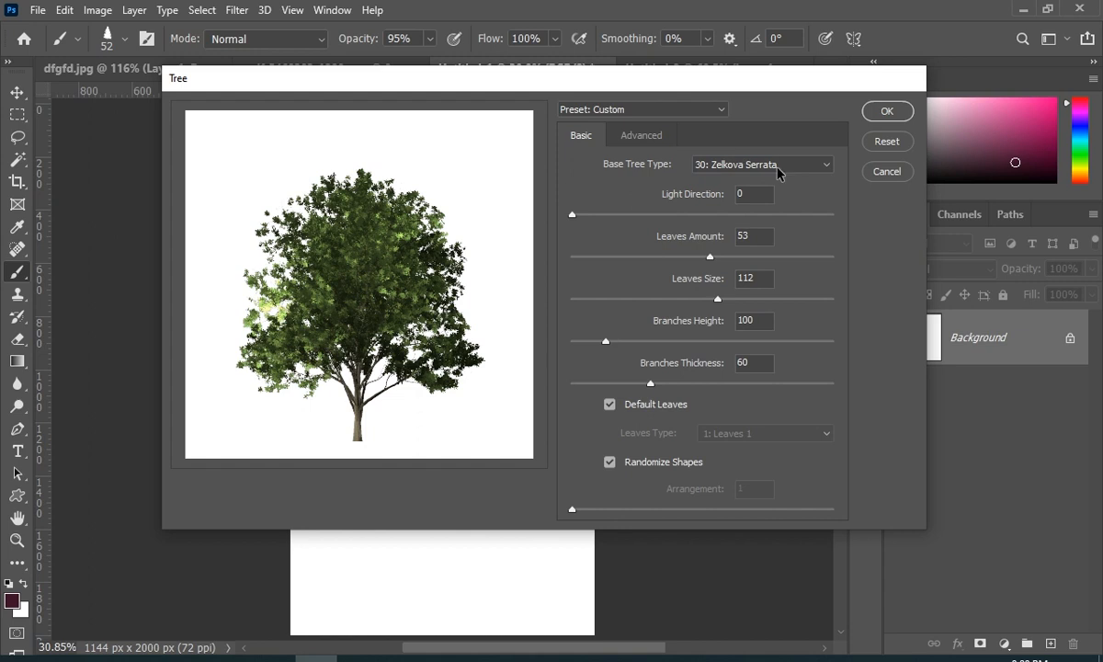
click(888, 111)
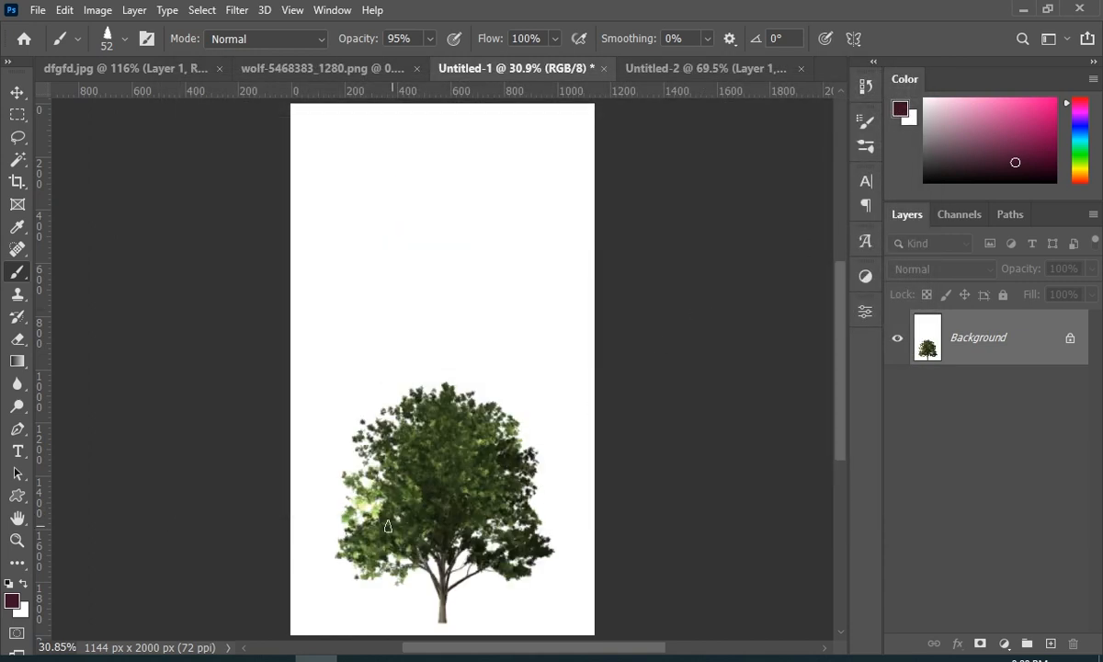
click(18, 540)
drag(452, 565, 453, 512)
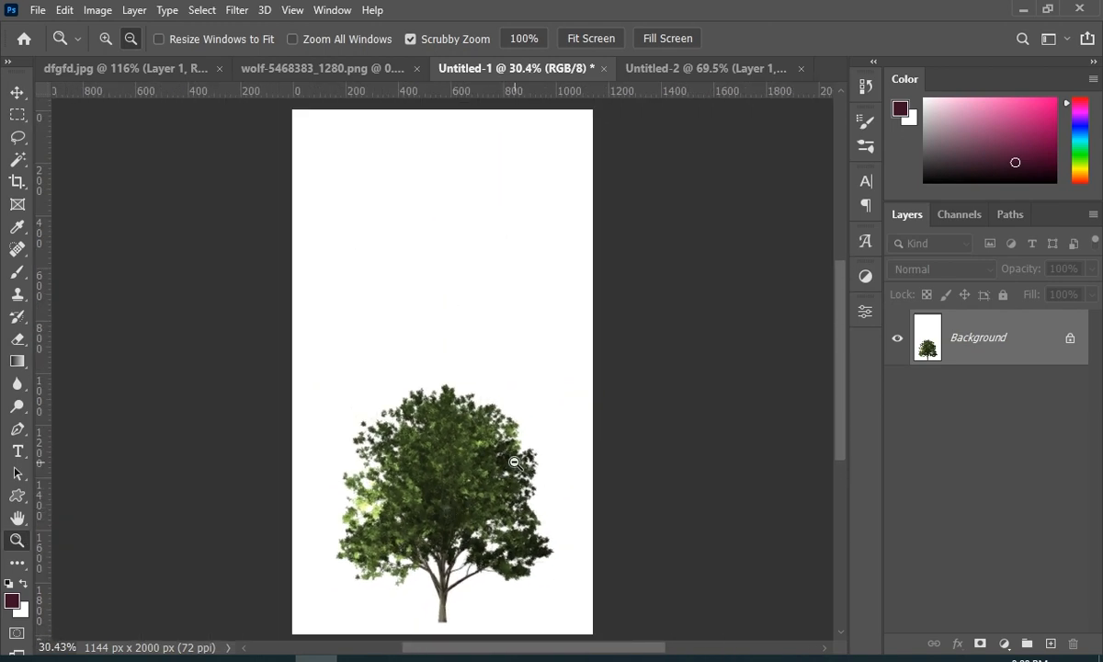
key(ctrl+z)
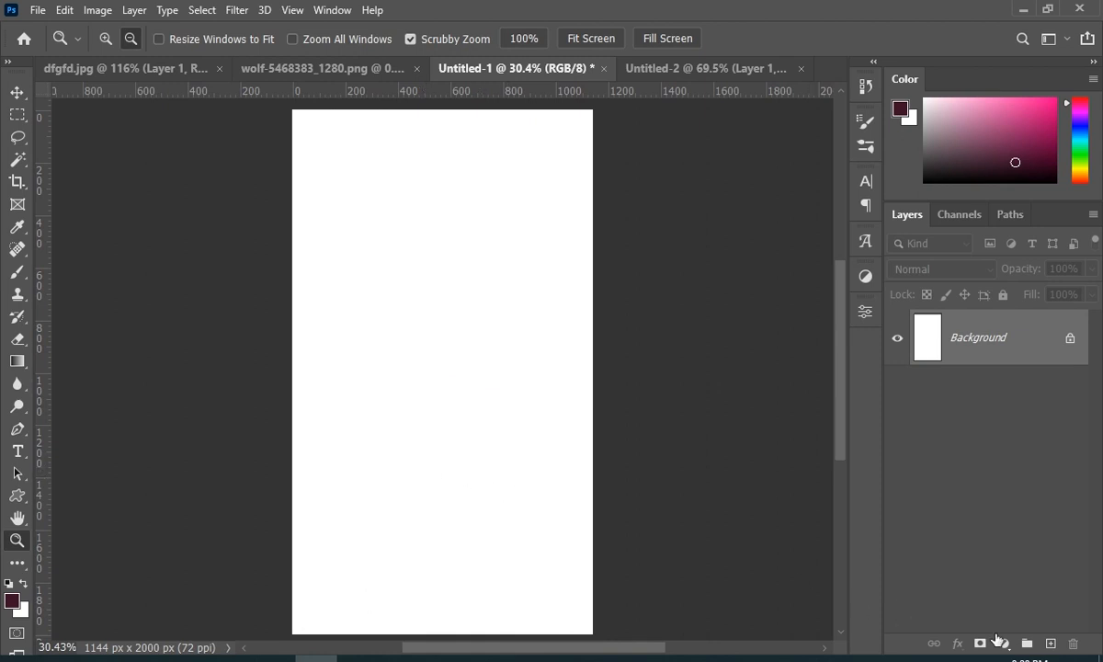
Add a new layer and render the Zelkova Serrata tree on it with Branches Thickness 75 and Randomize Shapes off
click(1049, 643)
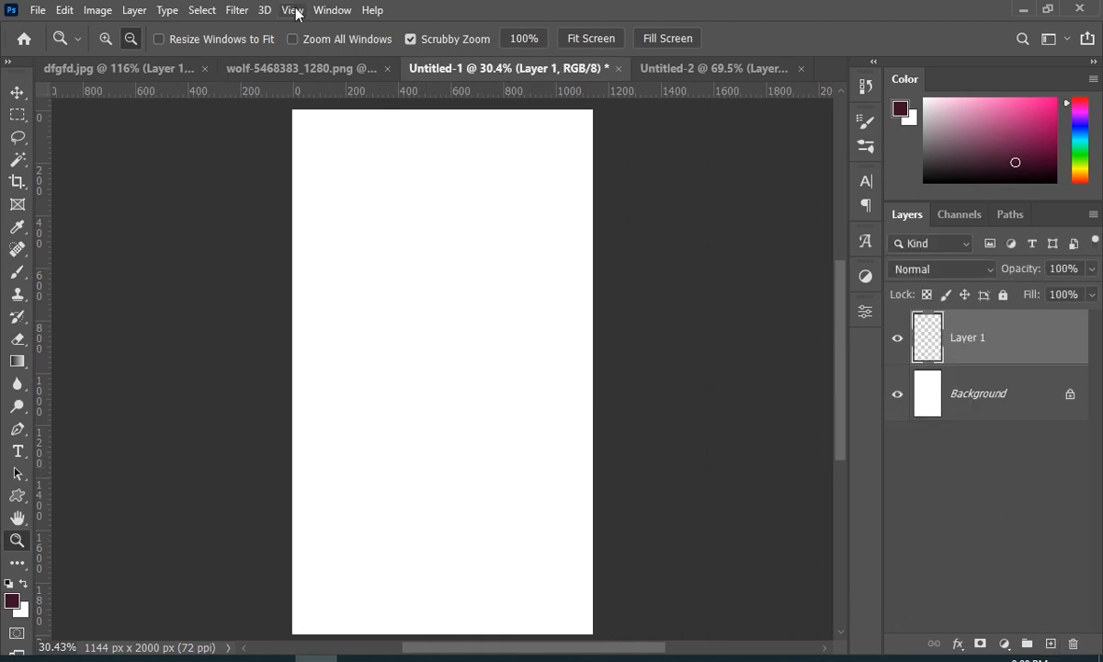
click(239, 11)
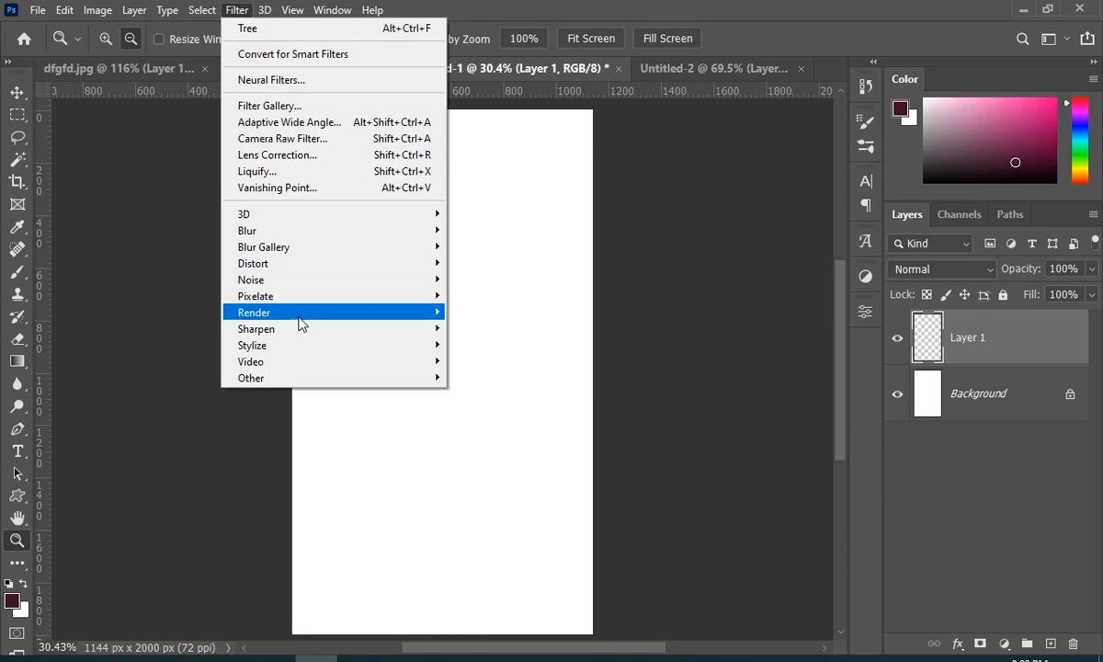
mouse_move(330, 312)
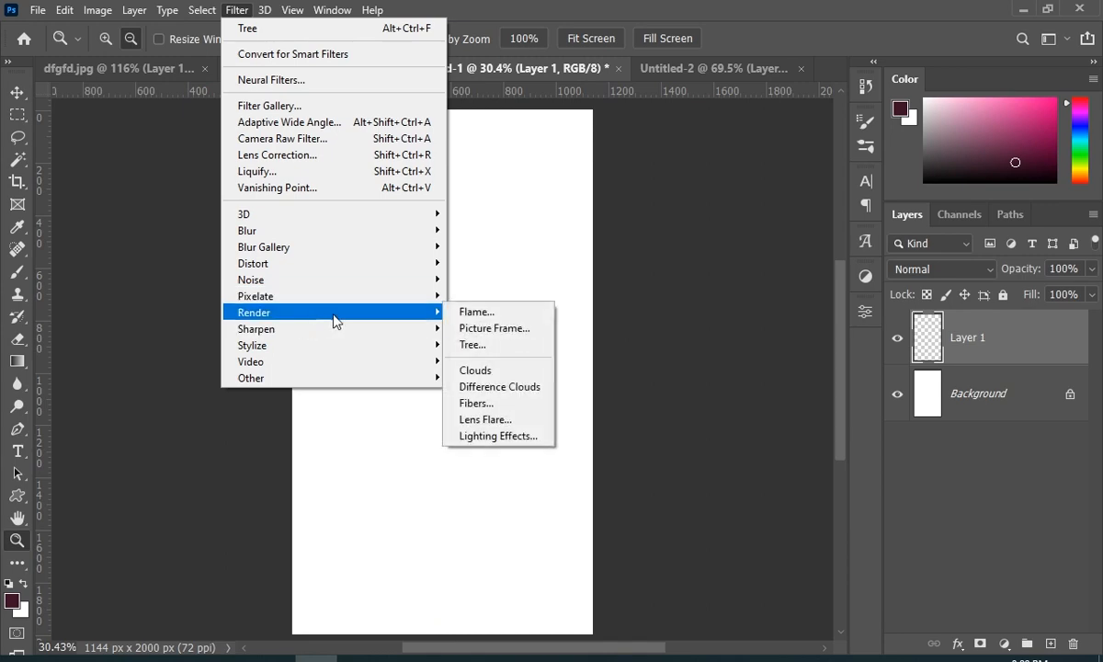
click(499, 345)
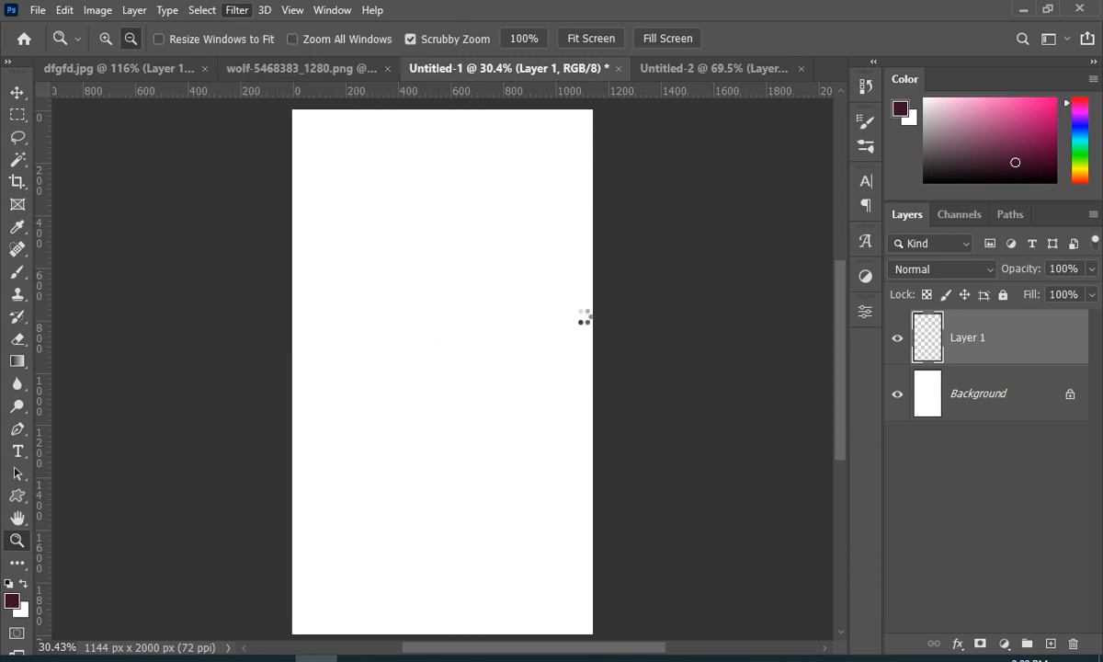
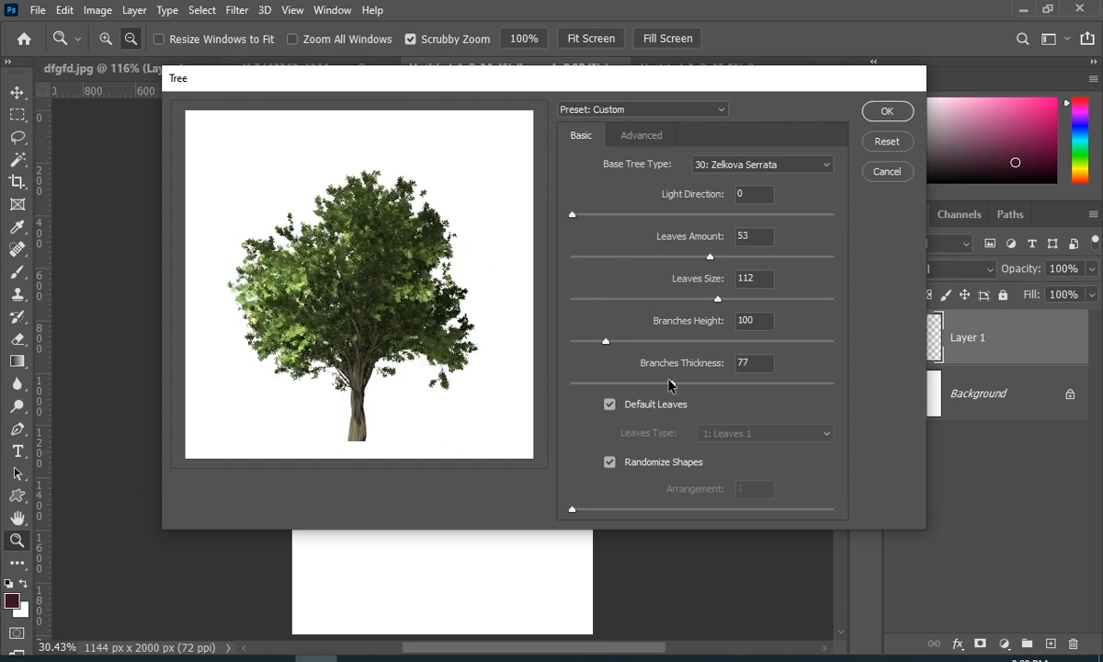
click(609, 462)
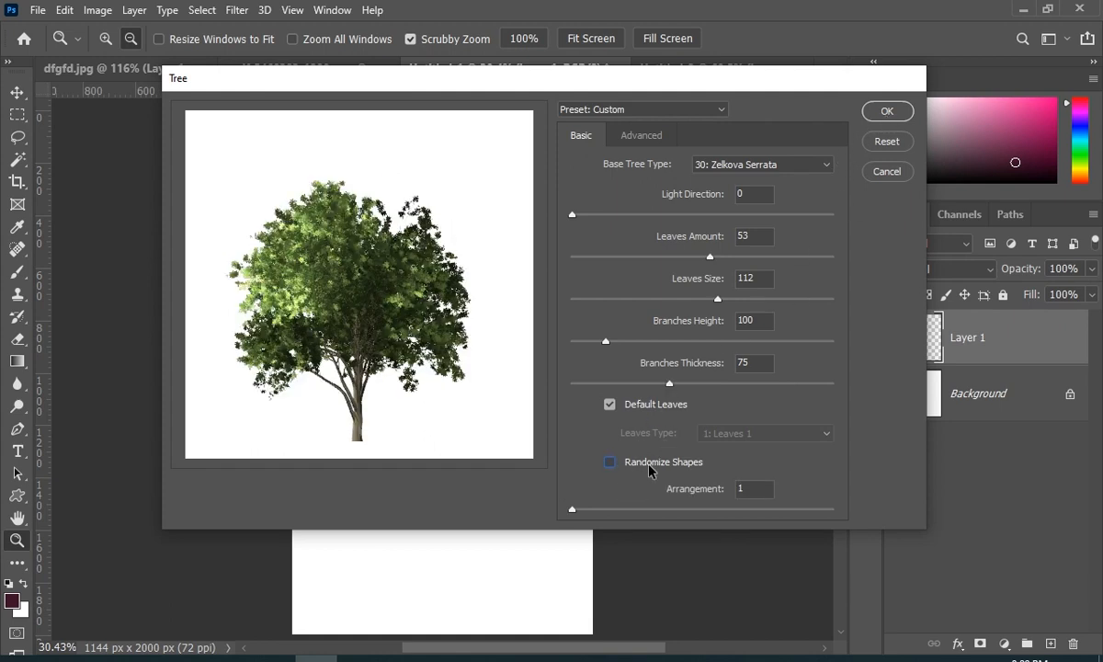
click(888, 112)
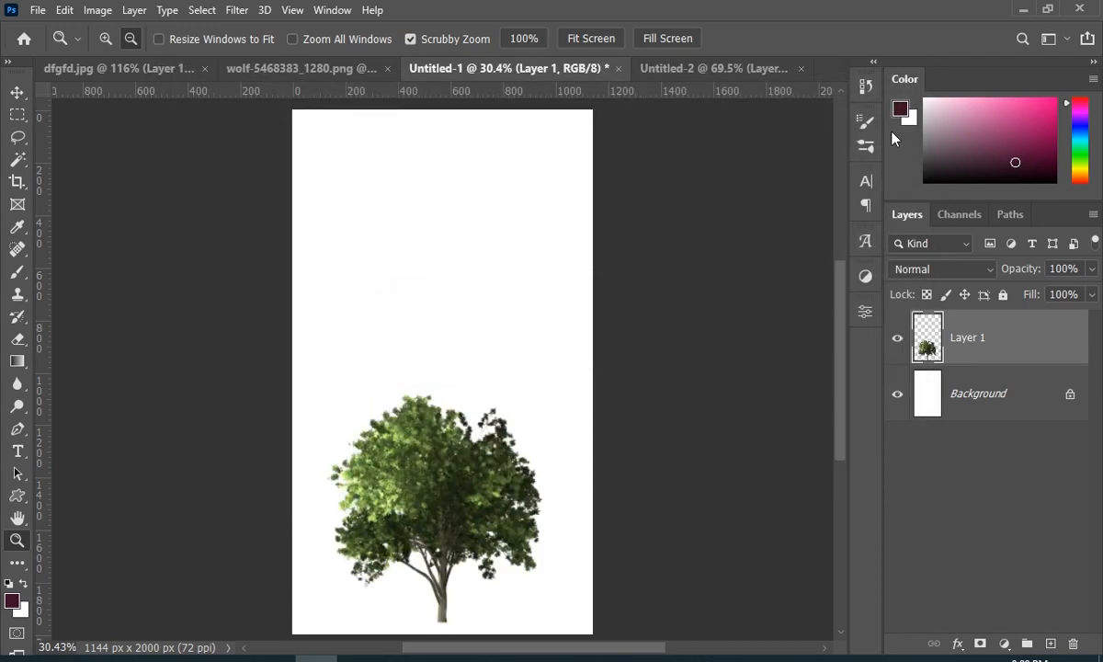
Turn the rendered tree into a solid black silhouette by lowering its Hue/Saturation lightness to the minimum
drag(454, 580, 511, 523)
drag(840, 474, 845, 494)
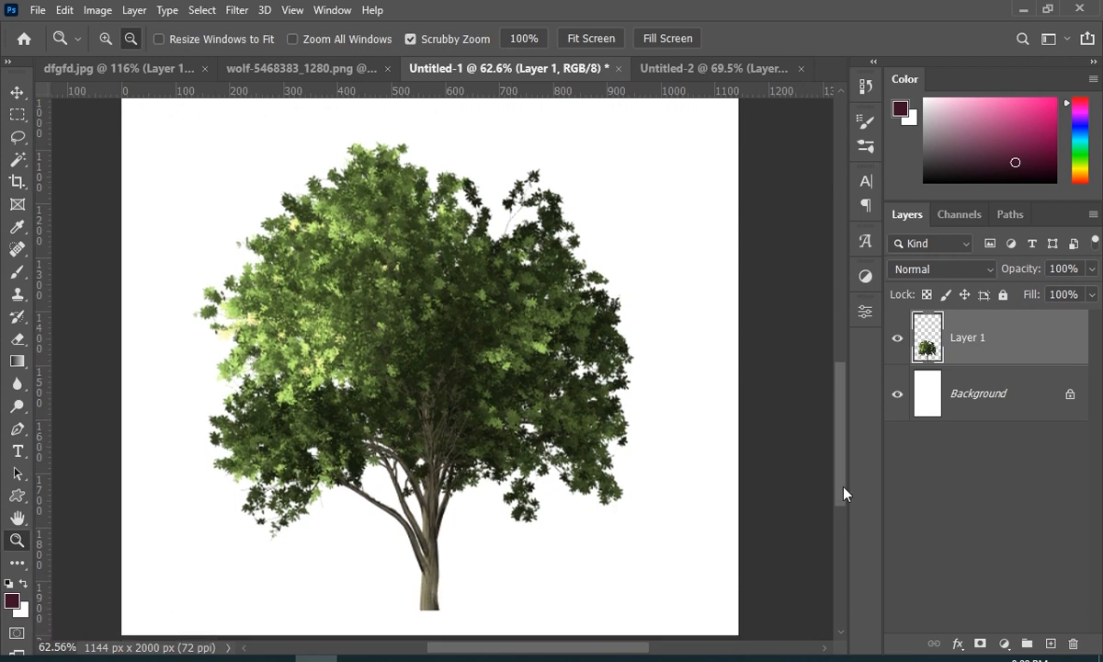
key(ctrl+u)
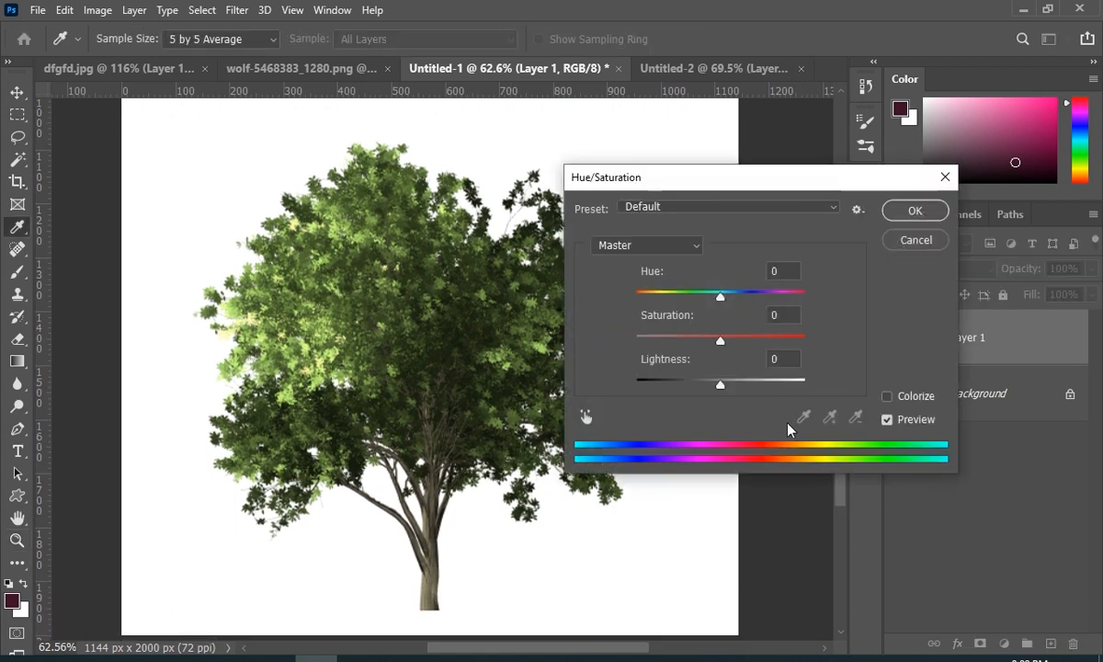
drag(721, 384, 581, 366)
click(914, 211)
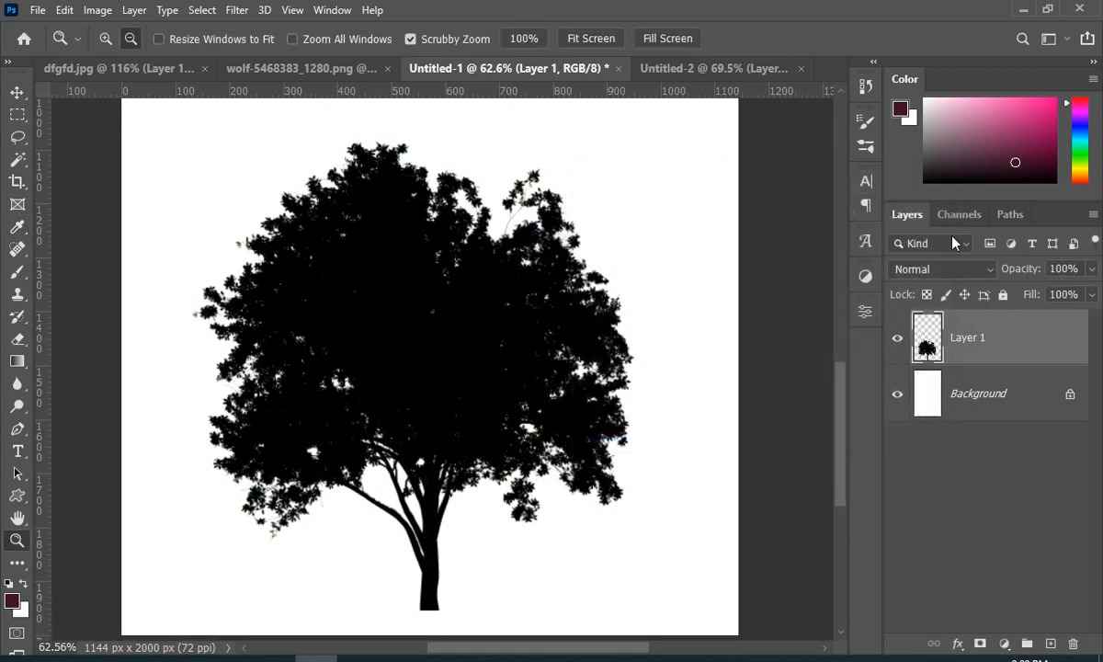
Define the black tree silhouette as a brush preset named my fav tree 2
click(62, 10)
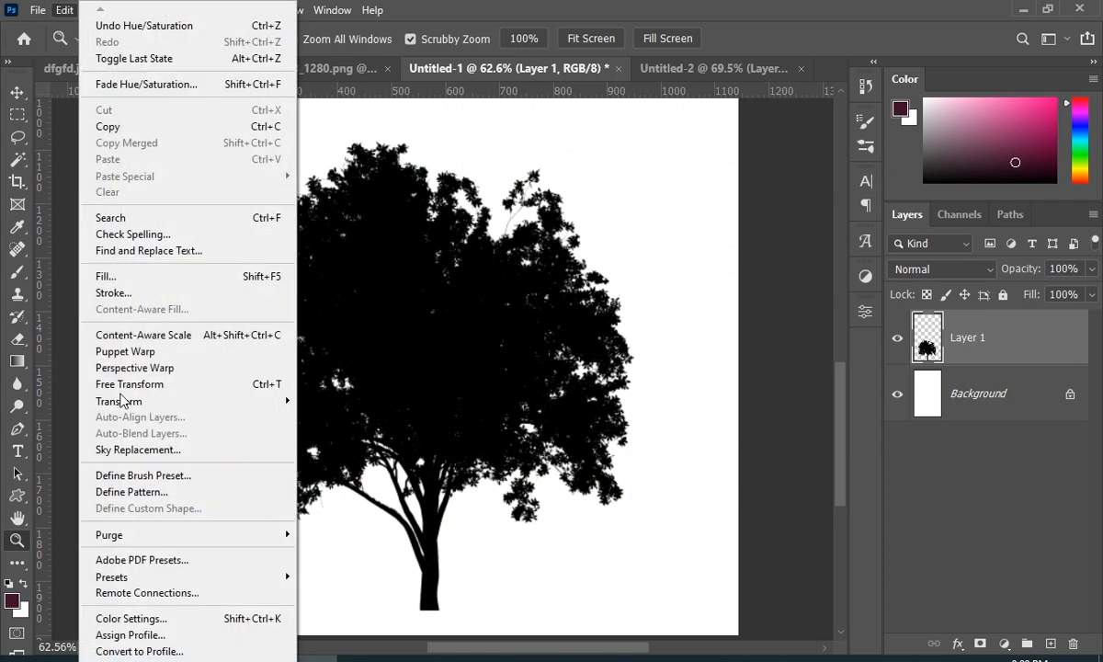
click(161, 475)
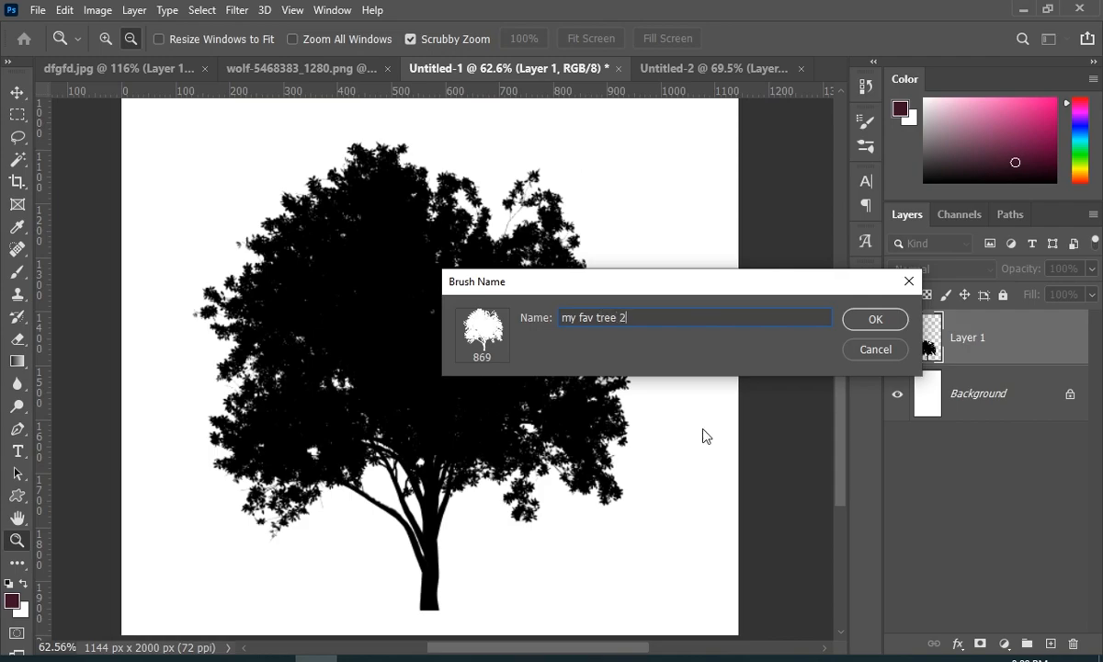
click(871, 320)
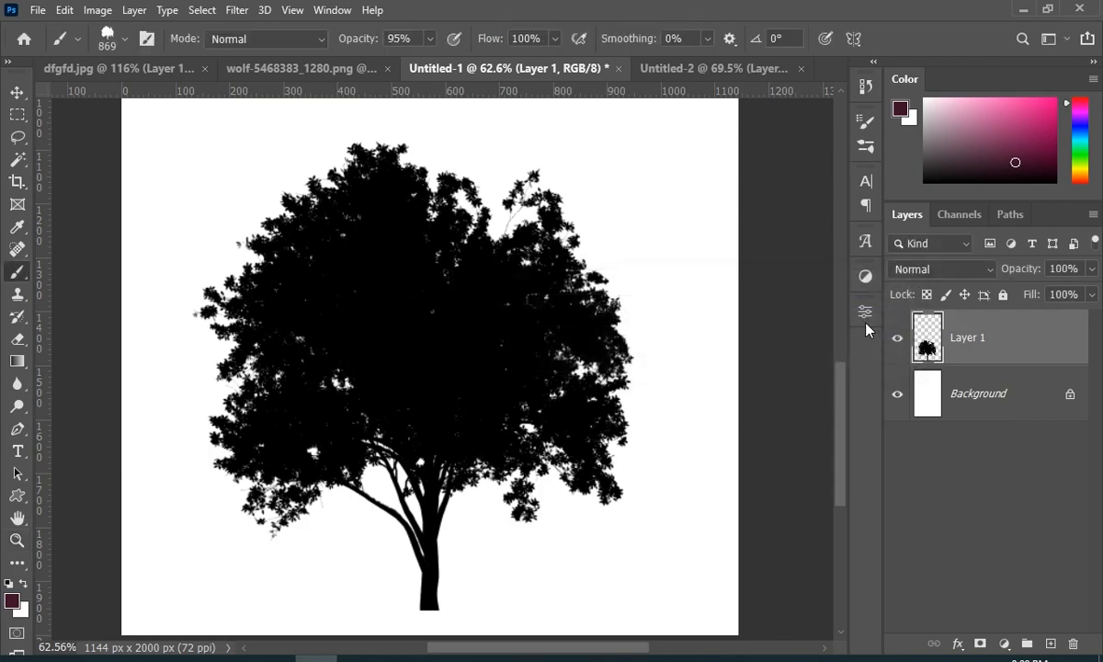
Pick a pink foreground color and stamp two test trees over the silhouette with the new tree brush
click(1021, 125)
click(621, 274)
click(357, 354)
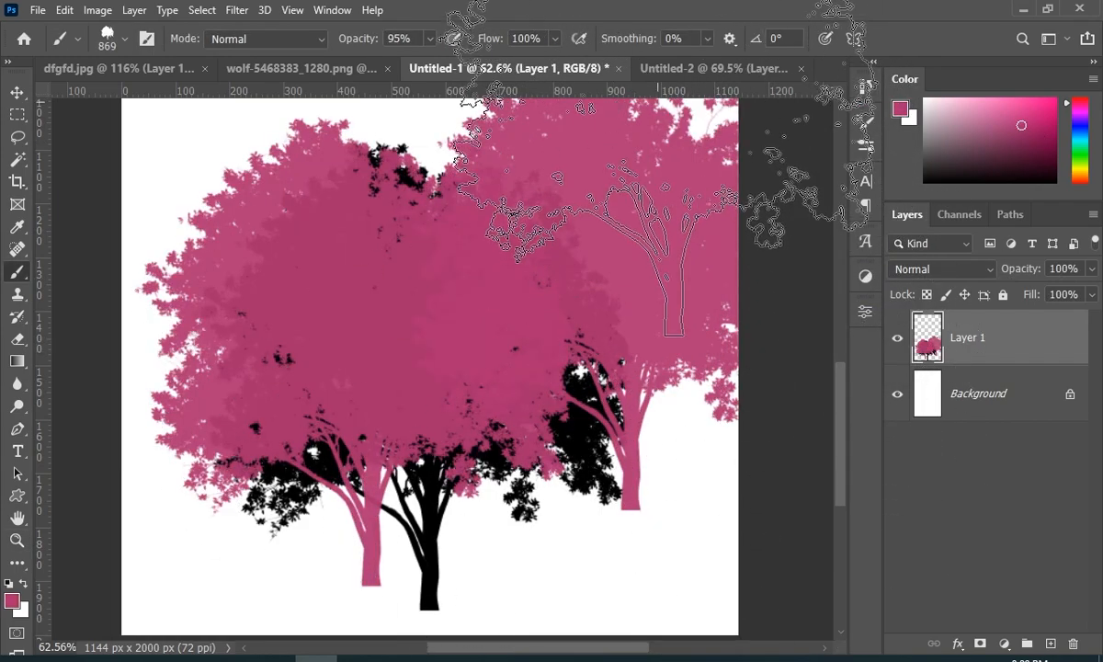
Switch to the Untitled-2 landscape, resize the tree brush to 699 px, and undo a pink test stamp on Layer 1
click(704, 66)
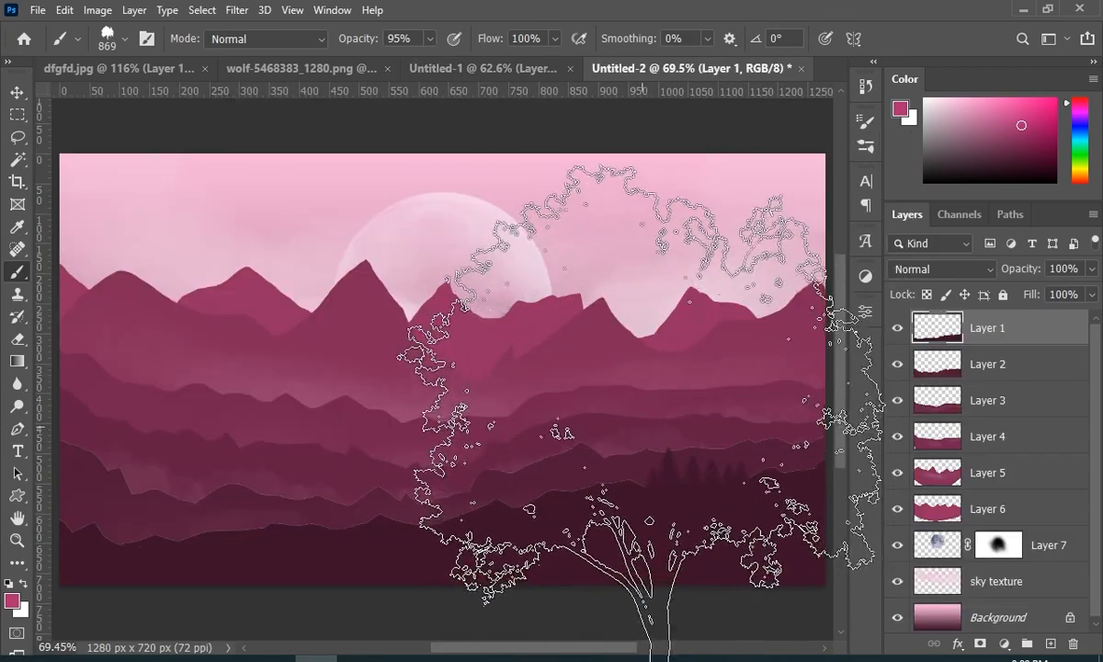
mouse_move(696, 363)
mouse_down()
mouse_move(751, 364)
mouse_move(615, 351)
mouse_up()
click(739, 322)
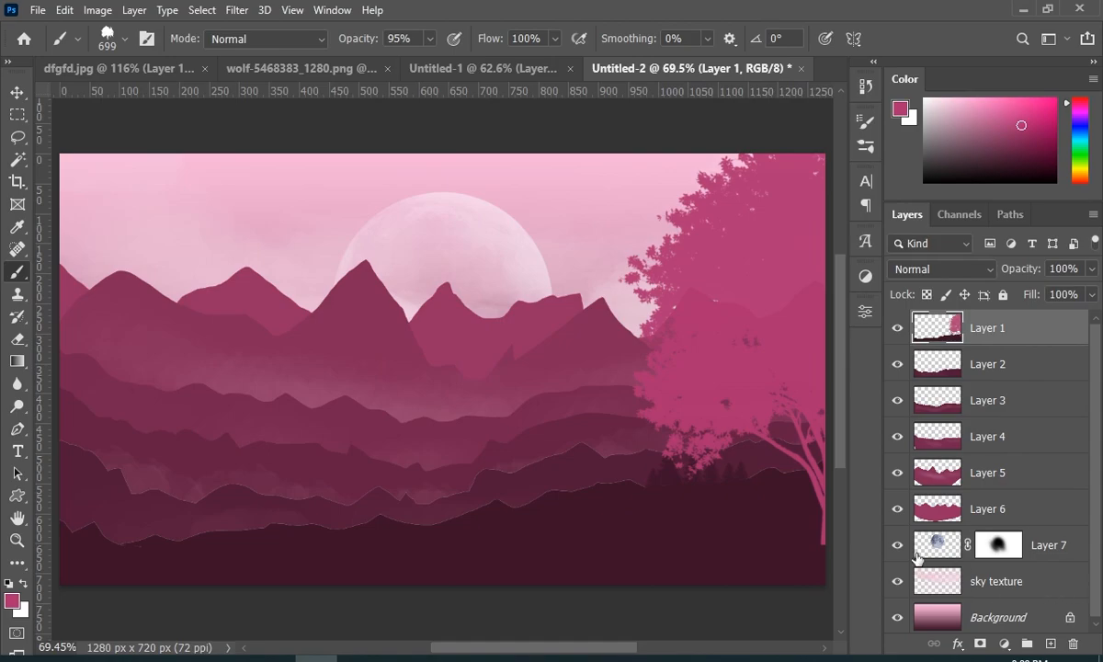
key(ctrl+z)
Sample the foreground hill's dark maroon and stamp one tree at 100% opacity along the landscape's right edge on Layer 1
alt+click(796, 499)
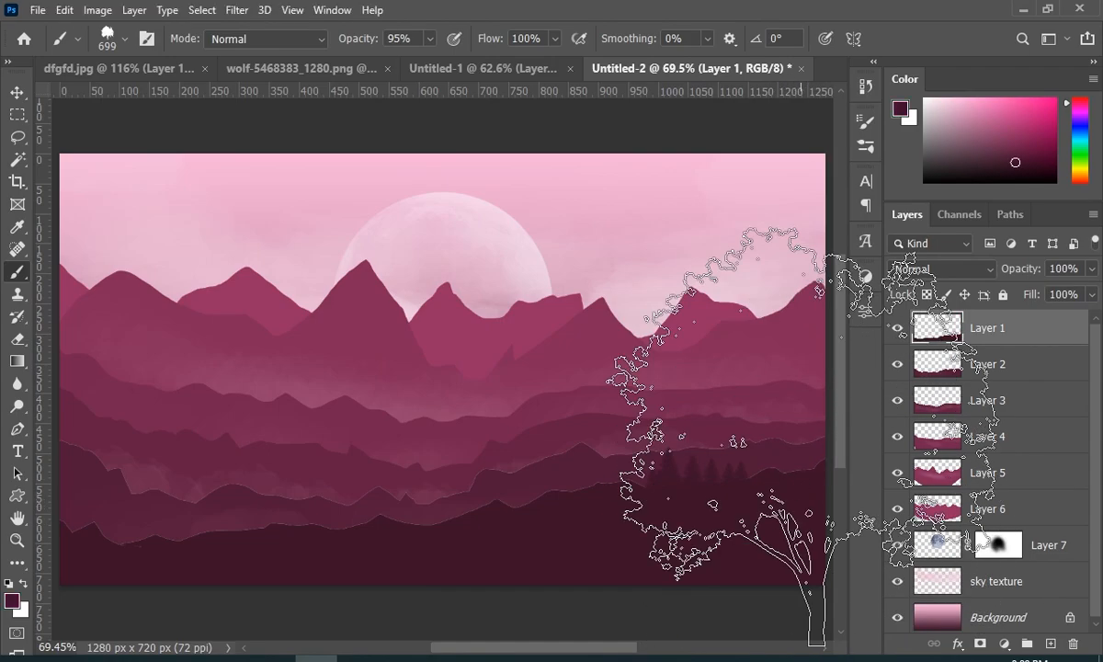
click(754, 317)
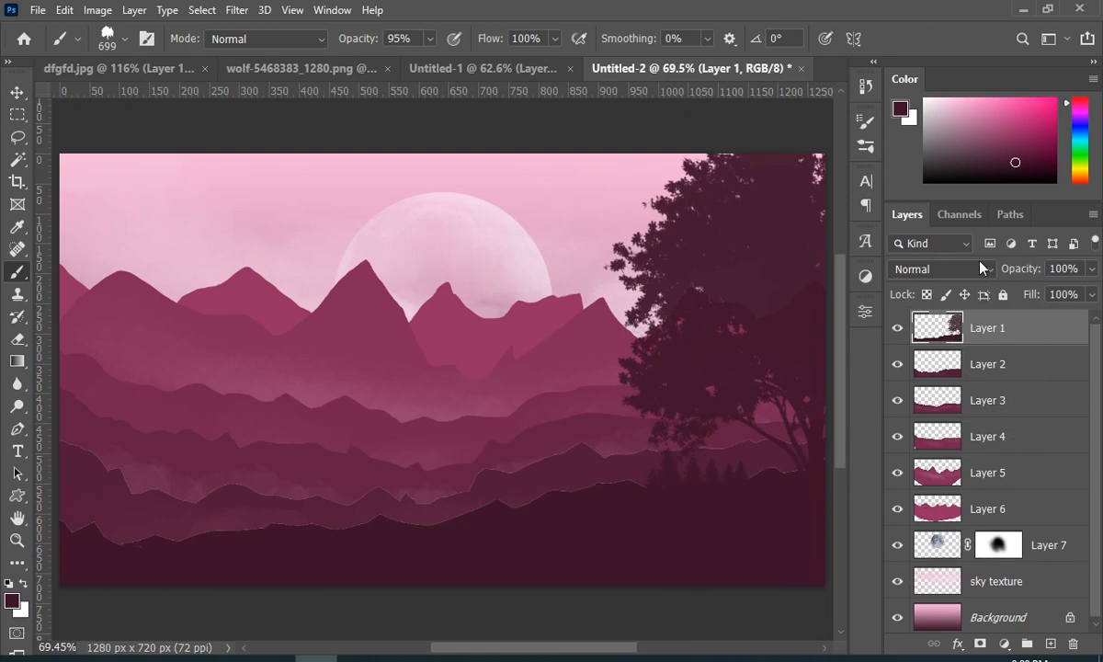
key(ctrl+z)
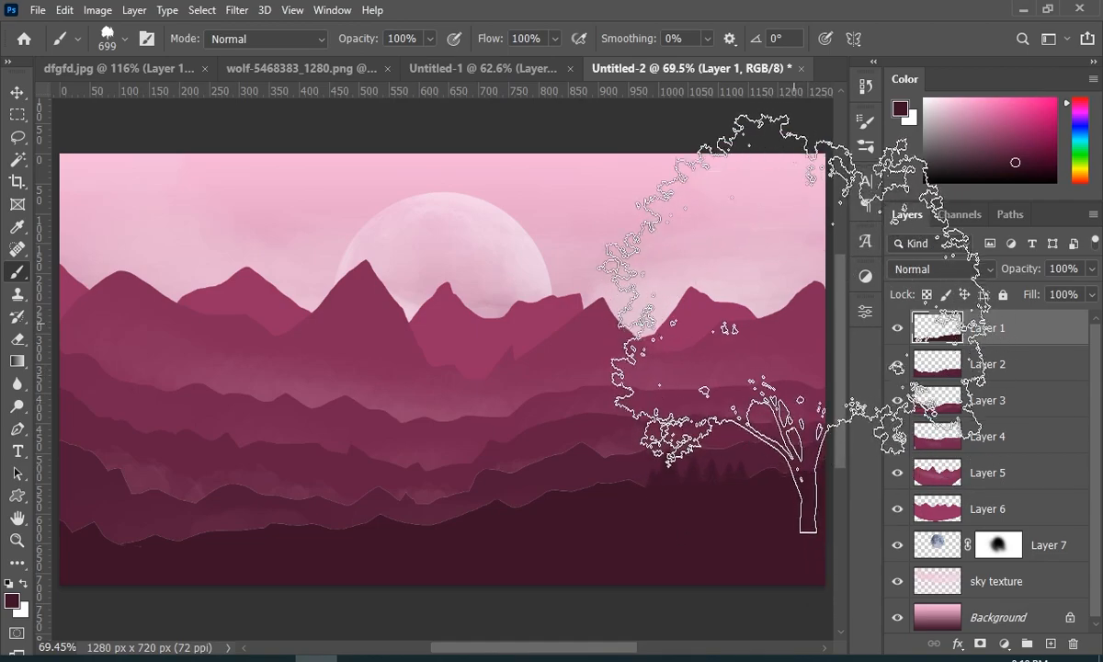
click(761, 300)
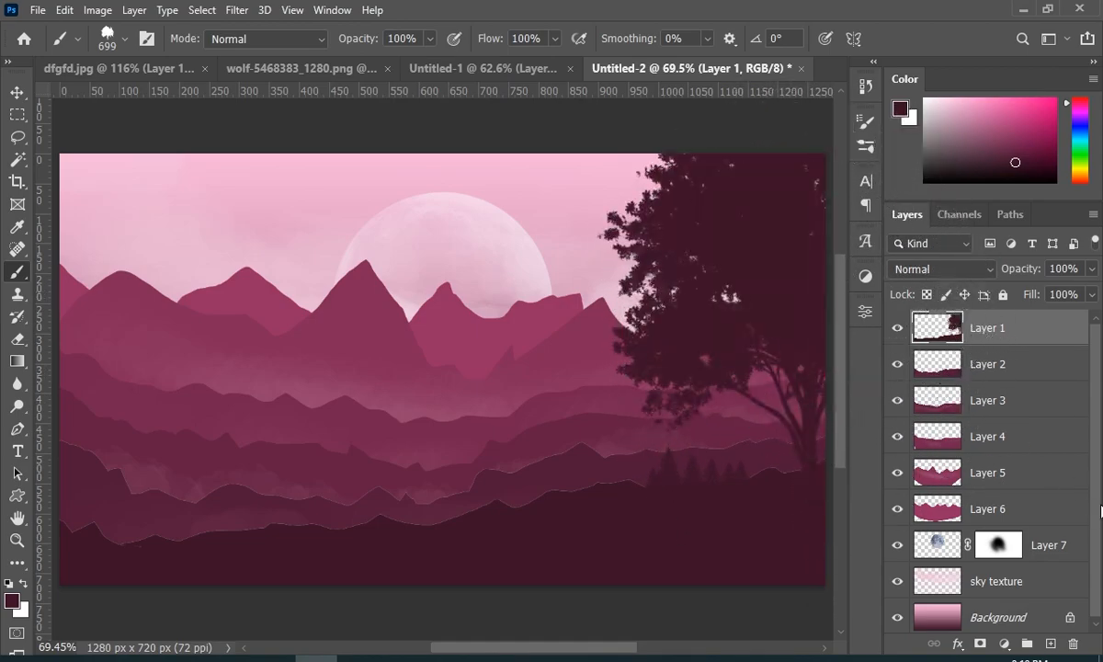
Try a broad-crowned tree brush enlarged to 715 px for a second large tree at the landscape's left edge
right_click(667, 320)
mouse_move(979, 599)
mouse_down()
mouse_move(966, 454)
mouse_move(974, 497)
mouse_up()
right_click(339, 286)
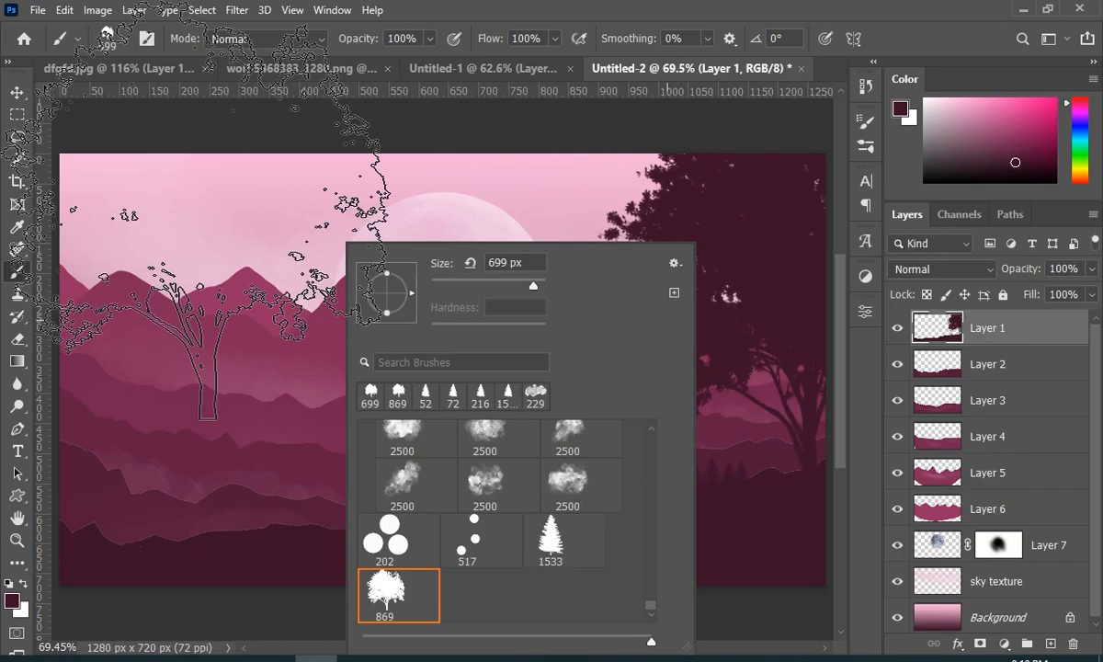
right_click(145, 195)
click(506, 591)
click(125, 38)
mouse_move(358, 466)
mouse_down()
mouse_move(588, 572)
mouse_move(530, 573)
mouse_up()
mouse_move(491, 502)
mouse_down()
mouse_move(488, 550)
mouse_move(500, 366)
mouse_move(493, 428)
mouse_up()
click(324, 324)
click(551, 366)
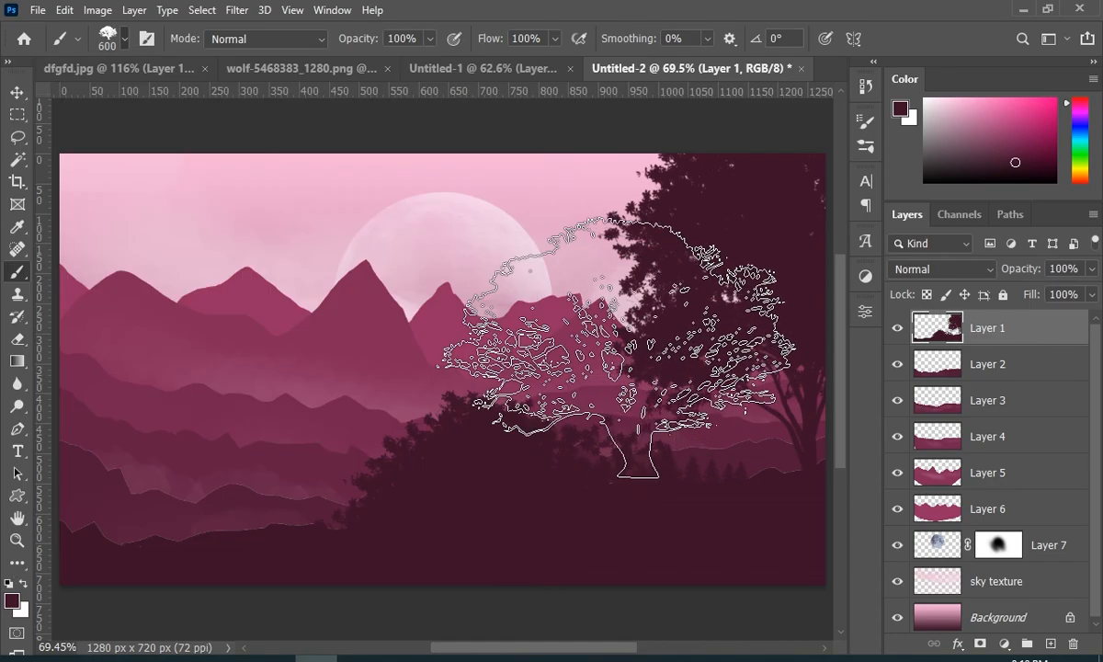
click(136, 379)
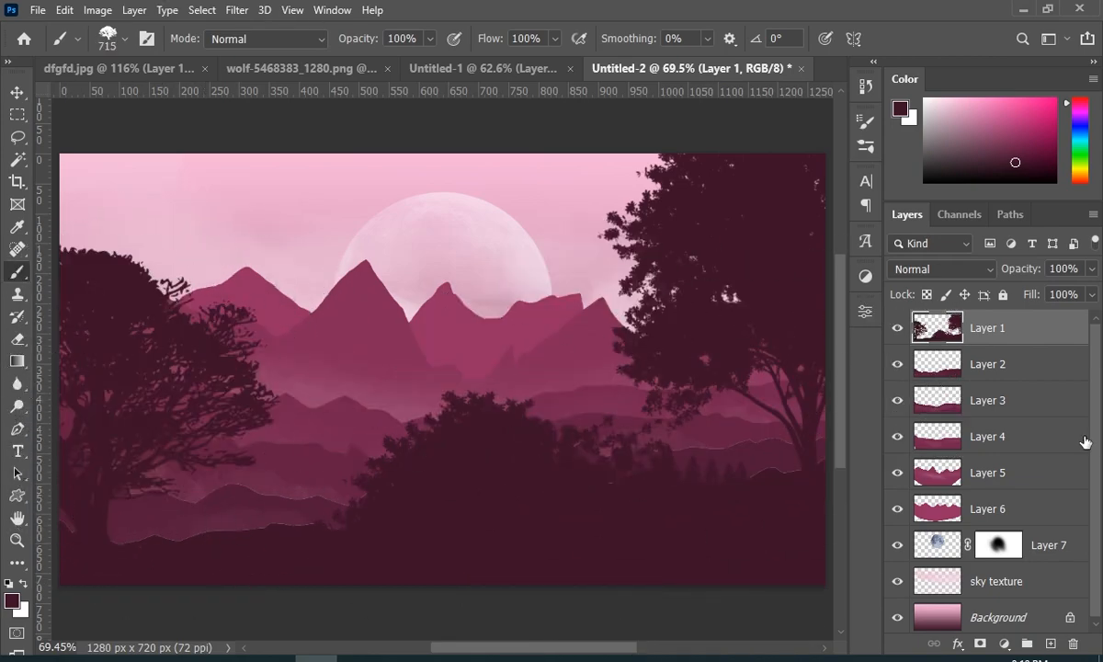
key(ctrl+z)
Choose the 586 px conifer brush from Ali_Alkendi_Trees_Mix_Brushes and stamp small pines along the right hillside with the brush reduced to 145 px
right_click(196, 337)
click(564, 414)
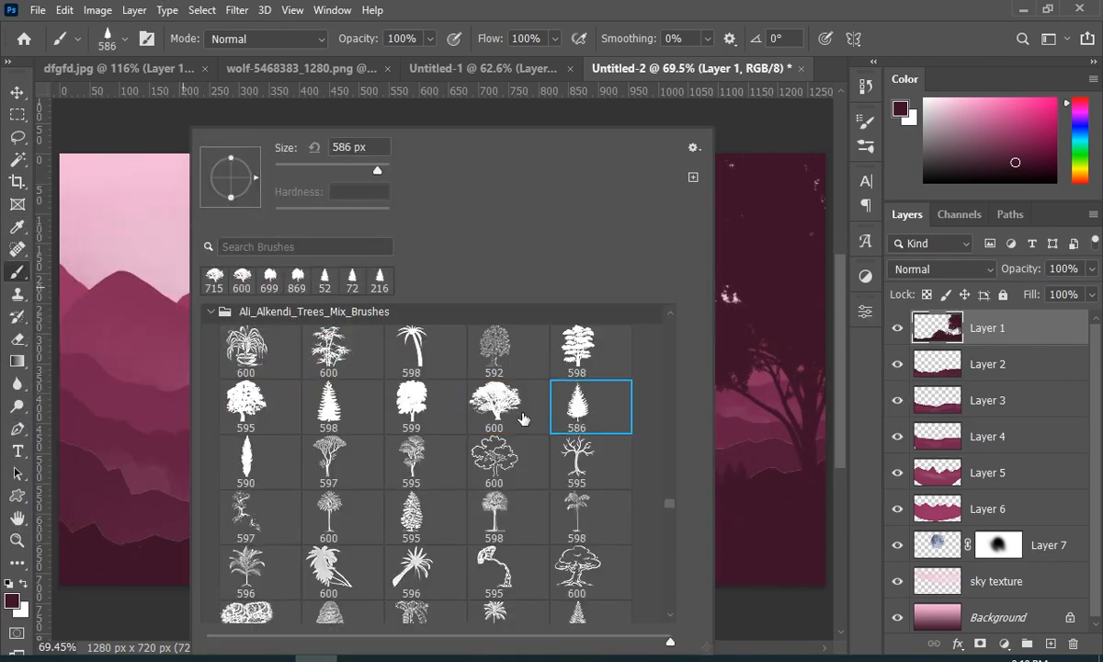
alt+right_click(337, 492)
key(ctrl+z)
click(553, 472)
key(ctrl+z)
alt+right_click(740, 476)
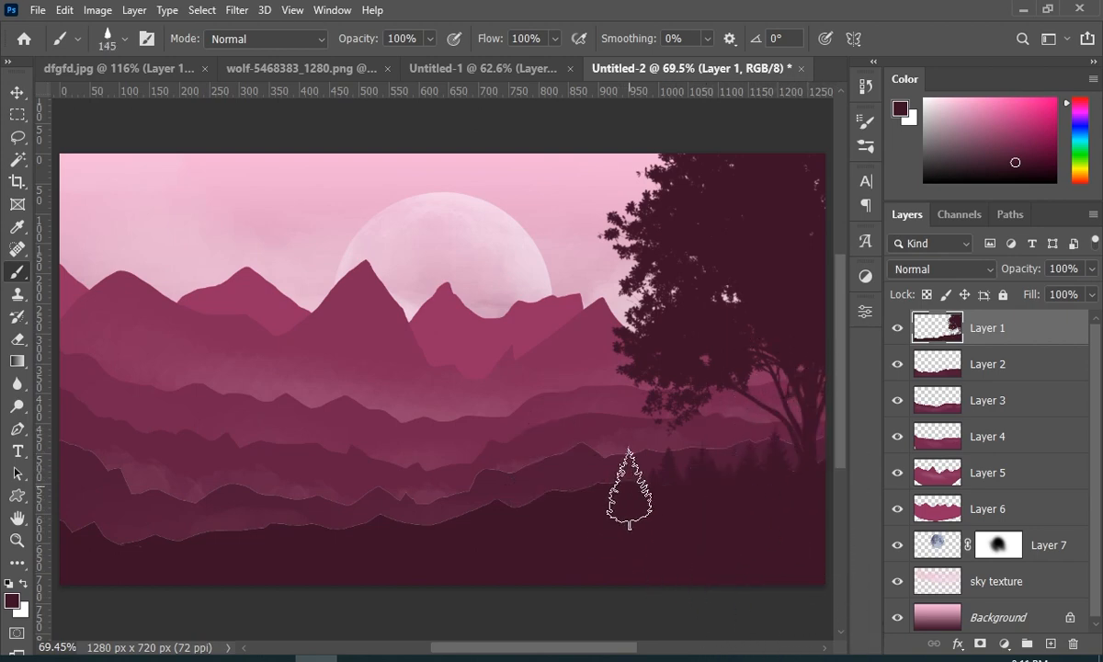
Choose the first tree in conceptart_tree_brushes, resize it to 798 px, and stamp it along the landscape's left edge
right_click(554, 269)
scroll(751, 495, down, 3)
scroll(751, 496, down, 1)
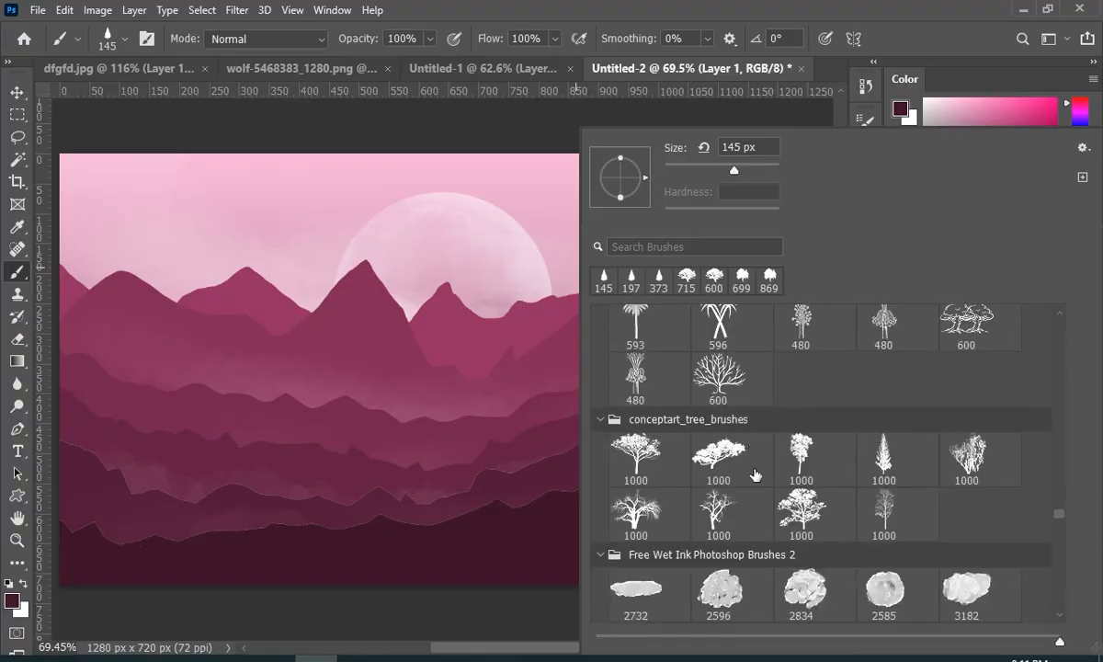
double_click(648, 459)
right_click(120, 413)
double_click(188, 379)
right_click(102, 414)
click(165, 455)
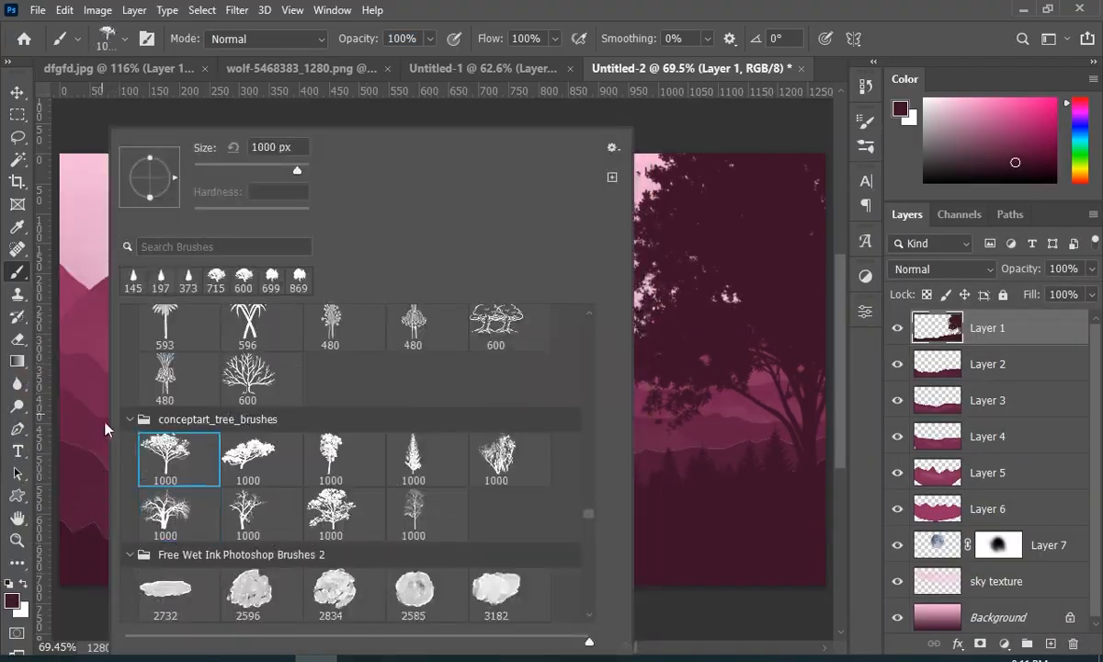
click(98, 394)
click(170, 367)
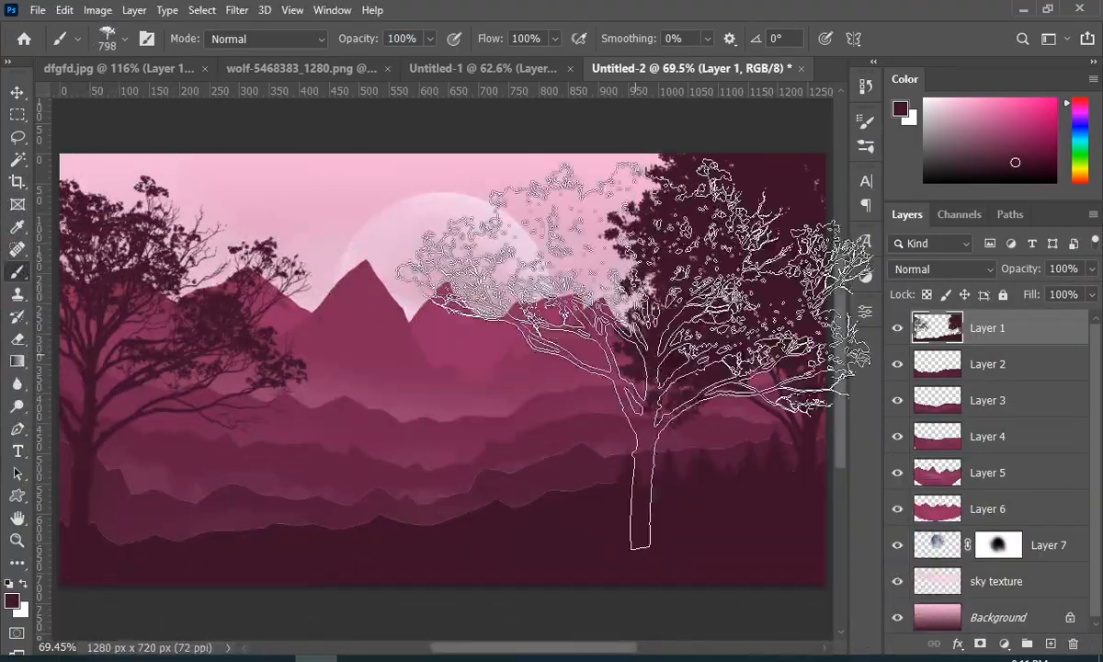
Choose the first brush in Grass Photoshop Brushes 6 and reduce its size to 211 px
right_click(514, 275)
mouse_move(990, 513)
mouse_down()
mouse_move(1004, 584)
mouse_move(996, 597)
mouse_up()
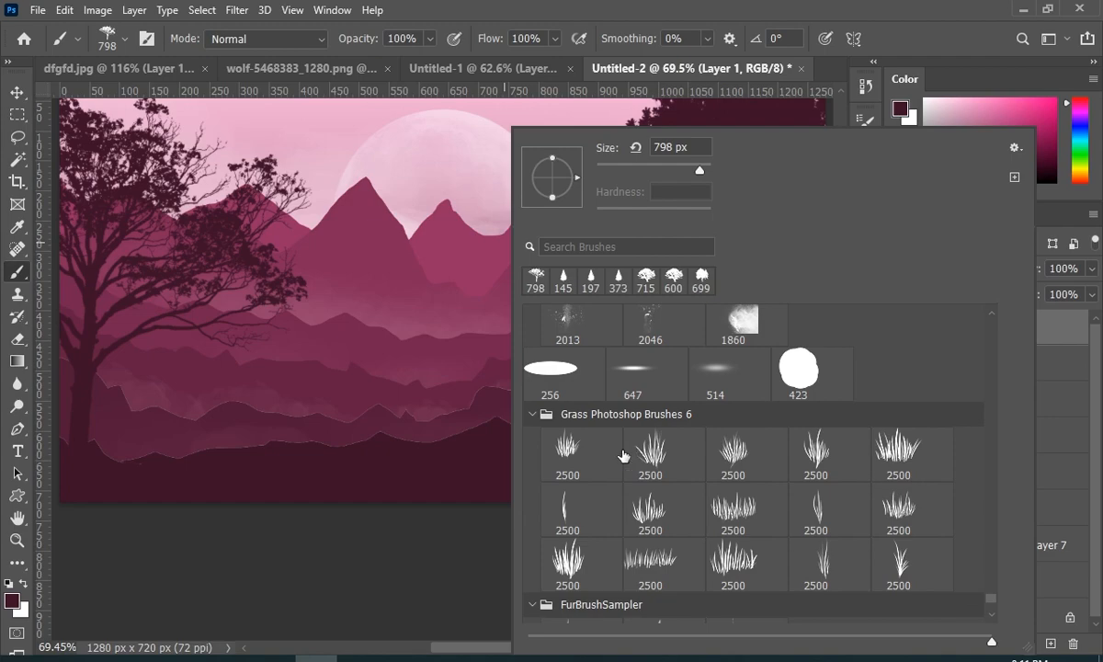
click(581, 452)
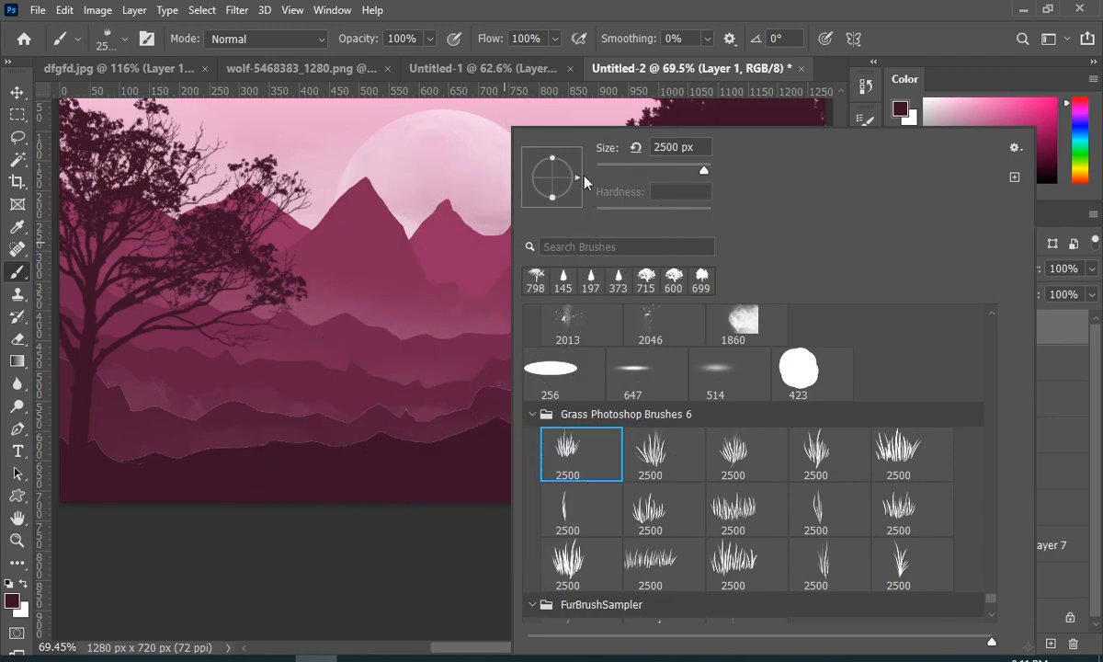
alt+right_click(414, 381)
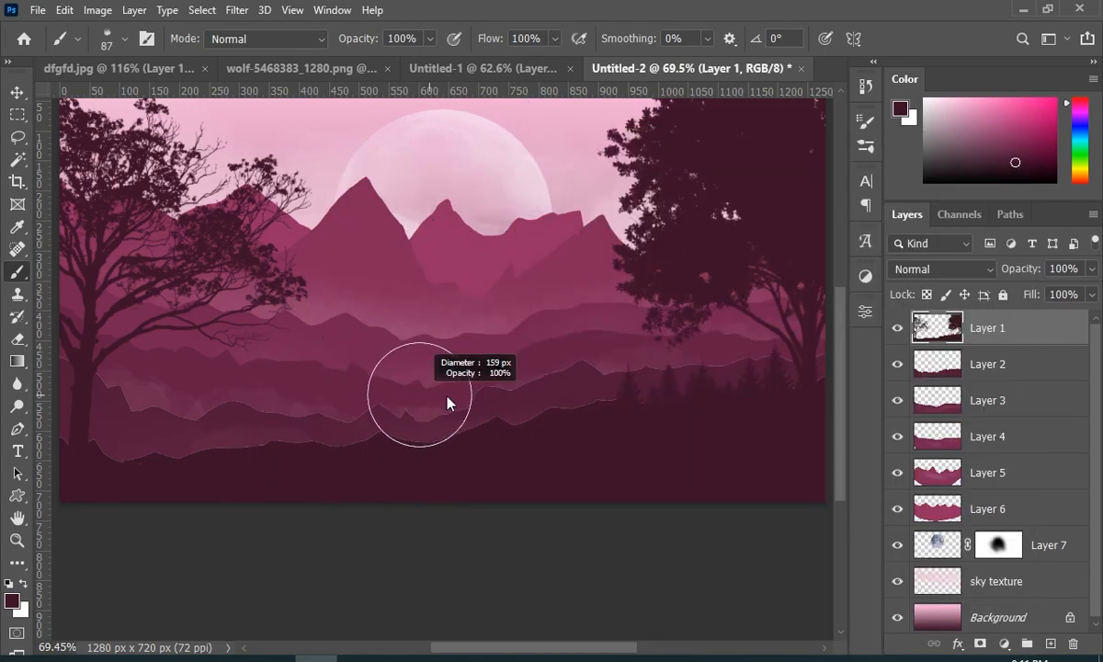
Try stamping grass tufts on the foreground hill beside the small pines
click(590, 457)
key(ctrl+z)
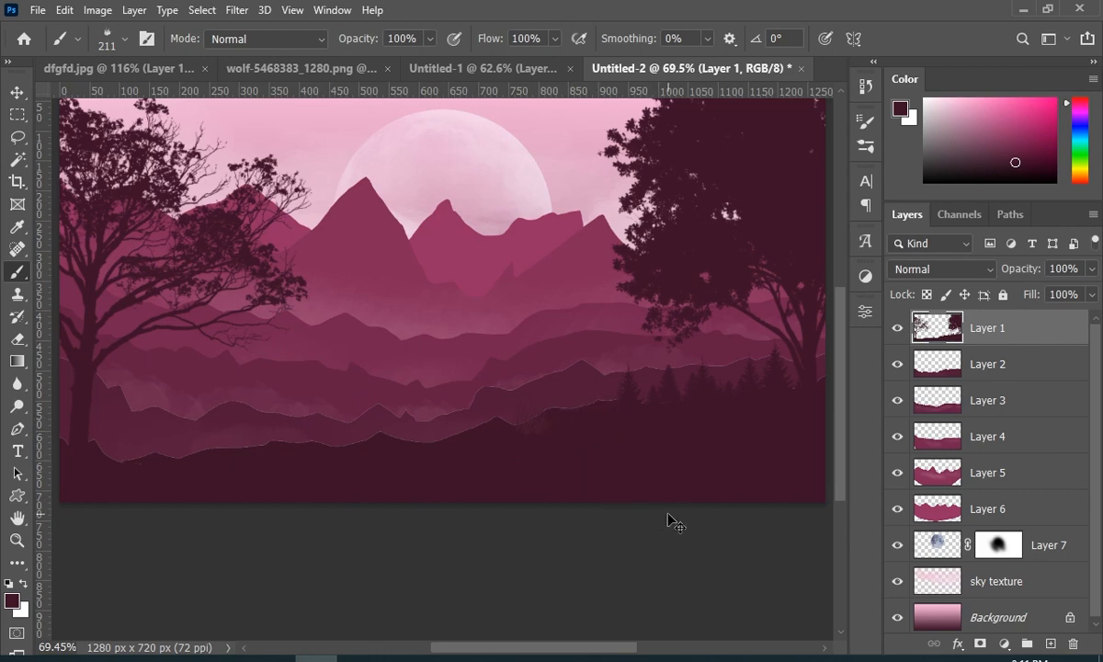
click(610, 404)
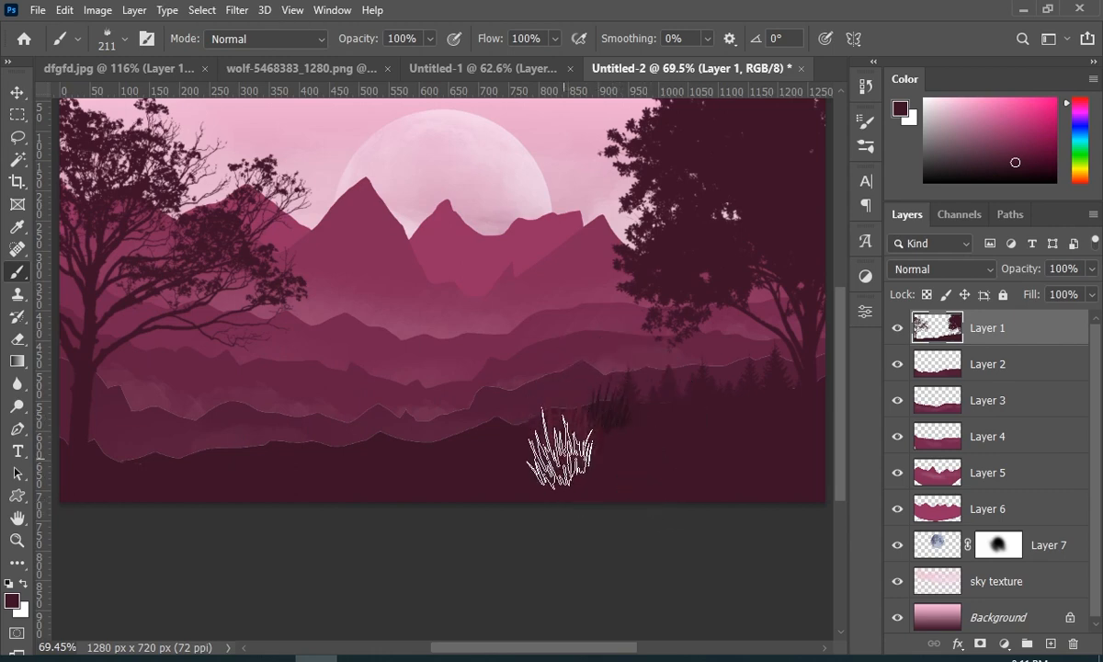
click(564, 431)
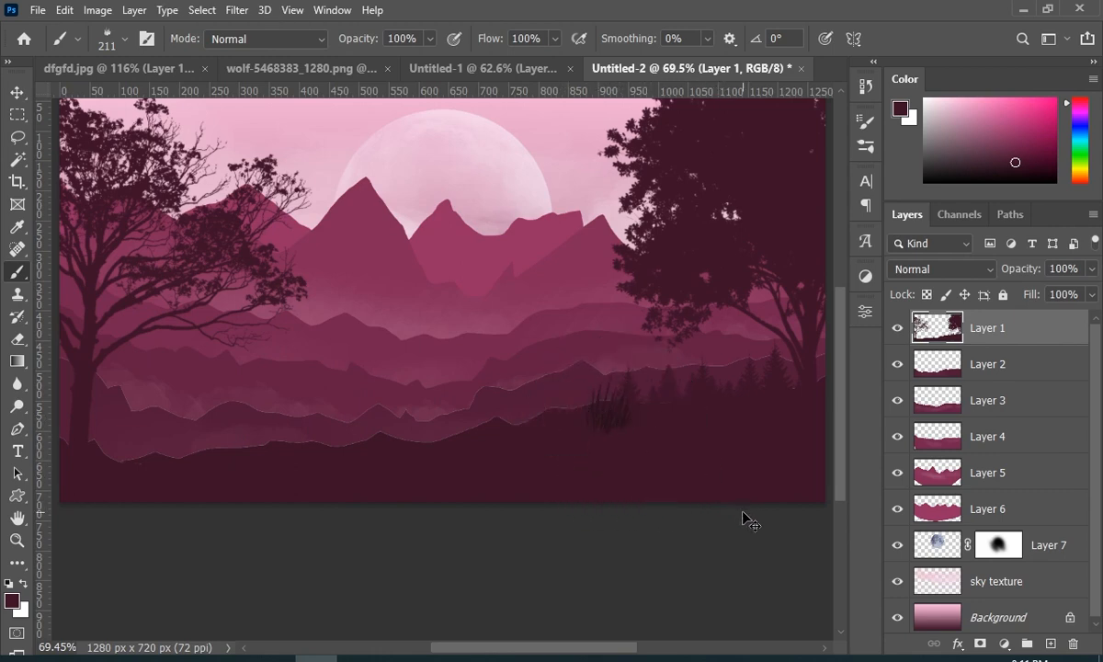
key(ctrl+z)
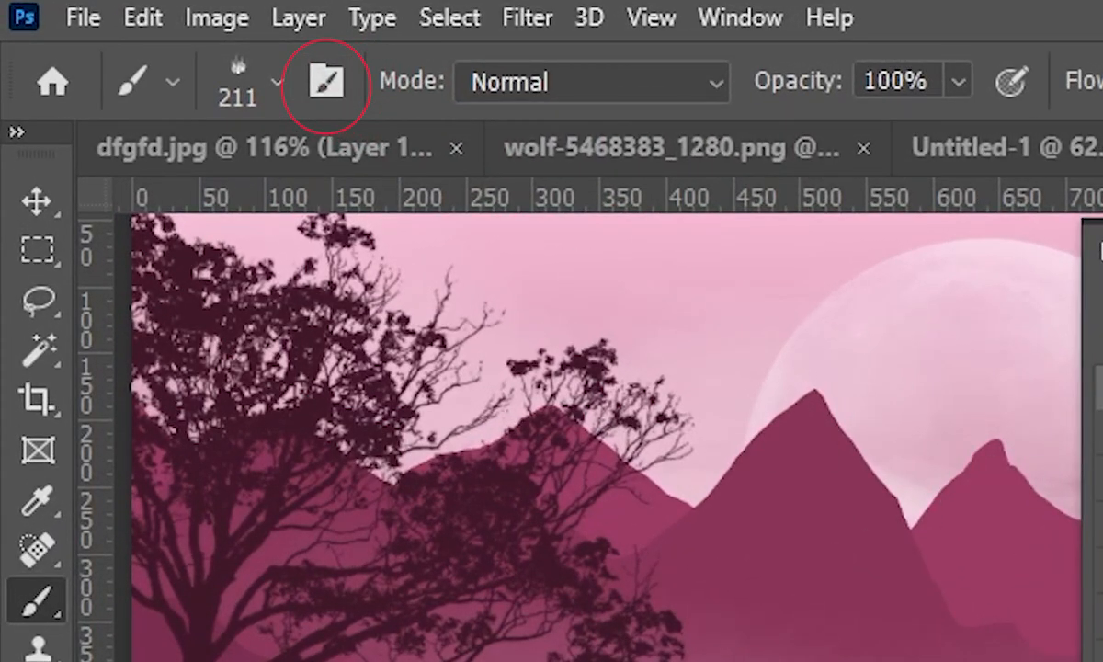
Turn off Color Dynamics for the grass brush and undo a test grass stamp on the foreground hill
click(327, 82)
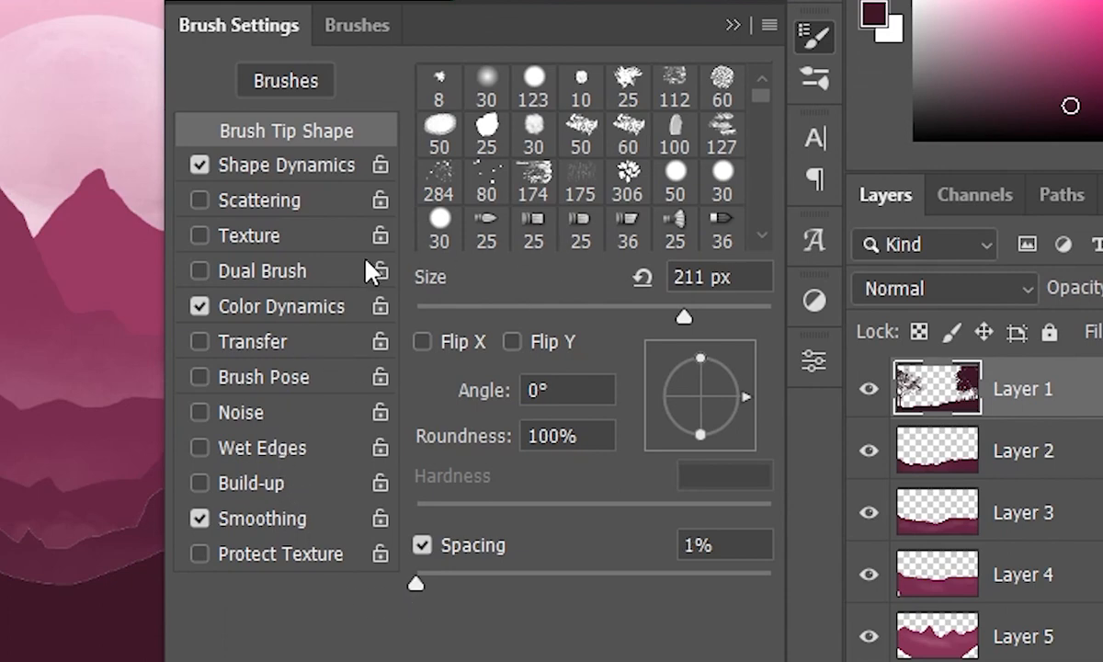
click(249, 167)
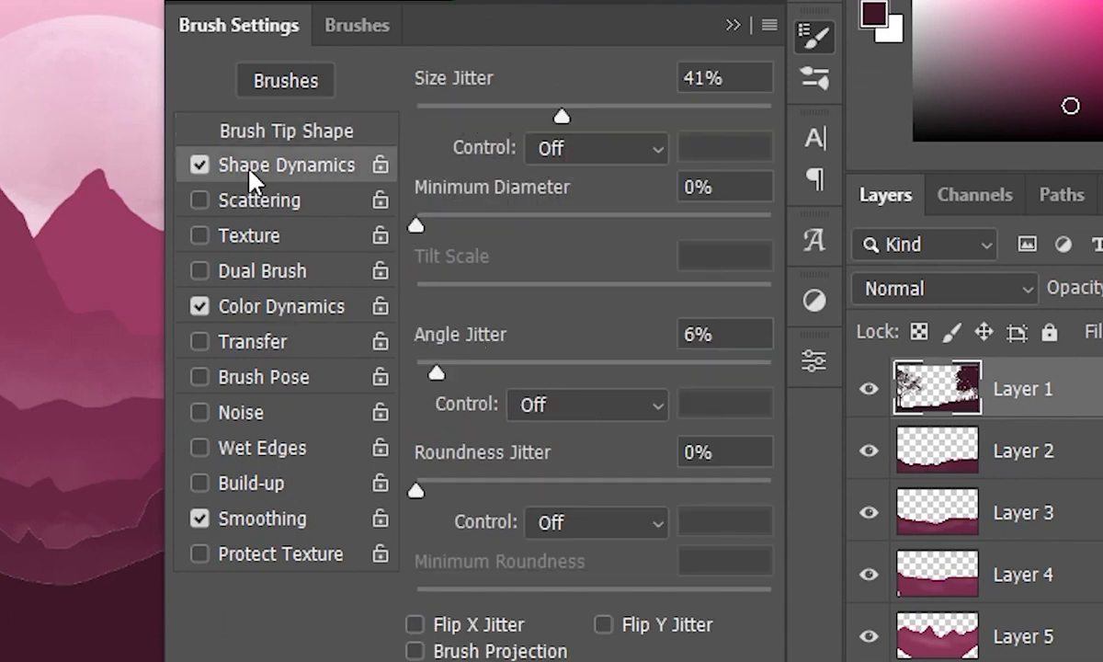
click(303, 311)
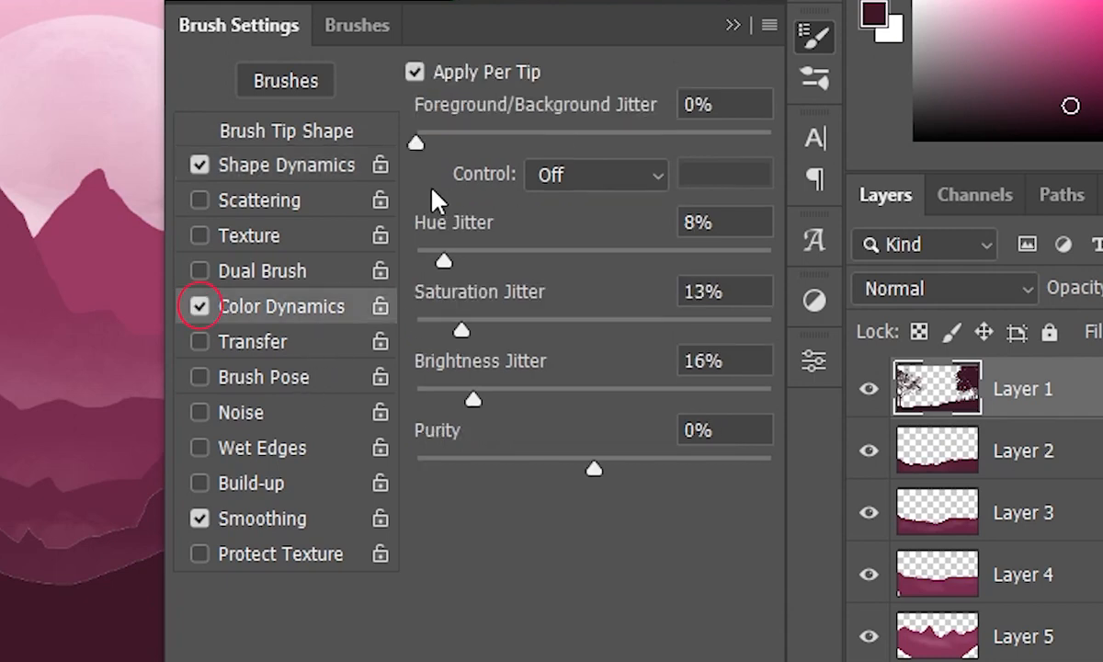
click(201, 307)
click(735, 27)
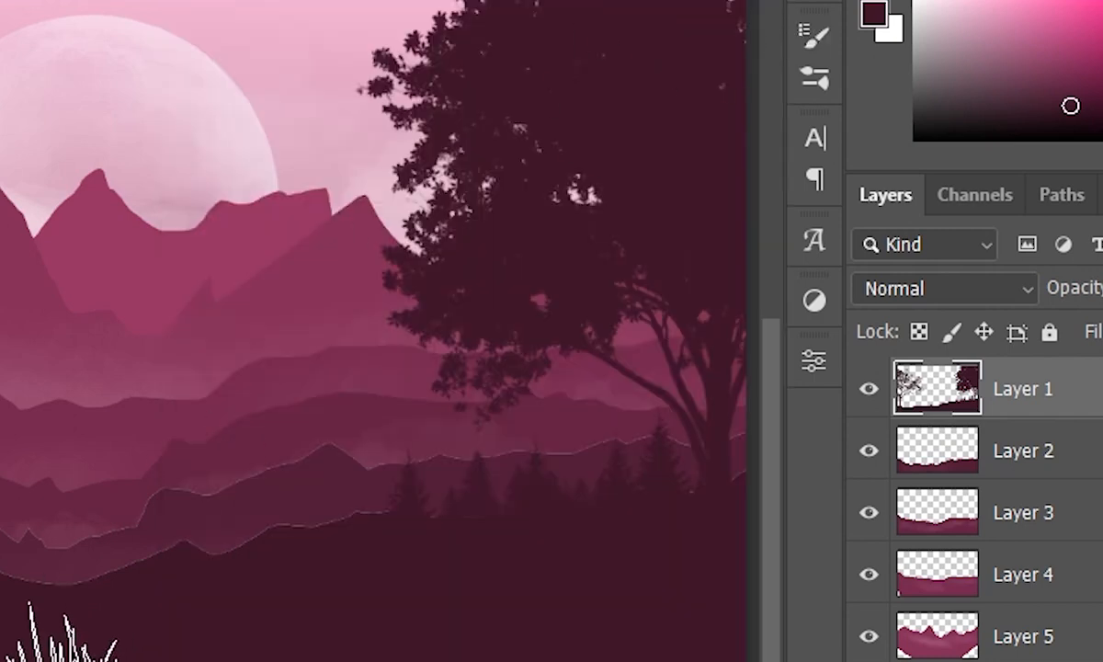
click(106, 542)
key(ctrl+z)
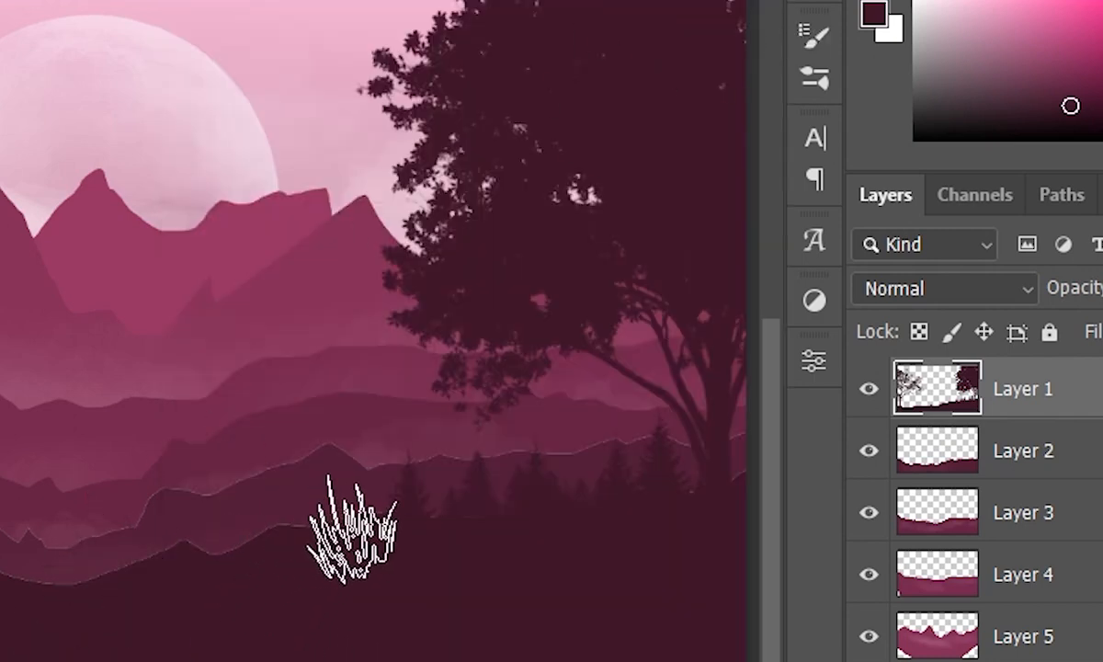
Reduce the grass brush to 38 px and paint grass along the foreground hill's crest next to the small pines
alt+right_click(367, 529)
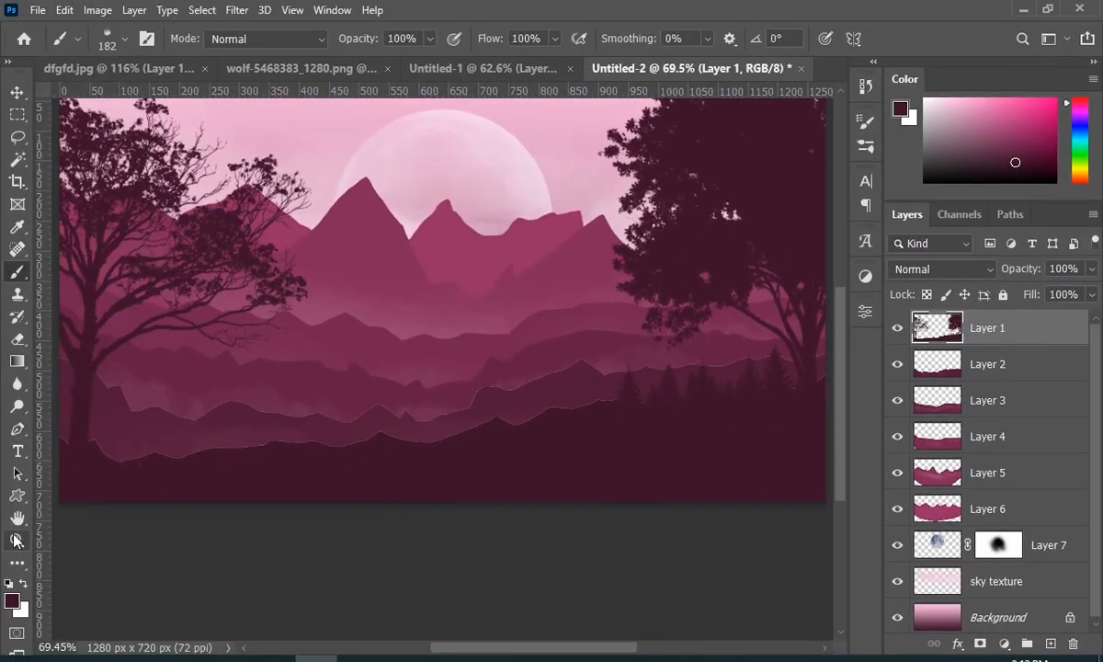
click(15, 542)
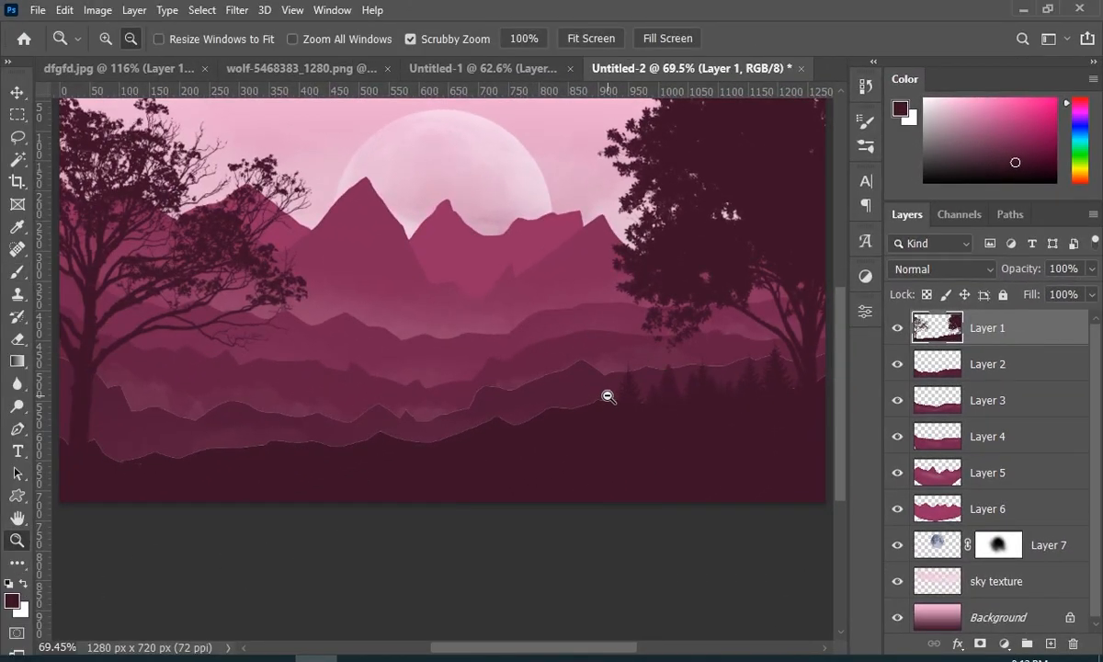
drag(608, 393, 670, 381)
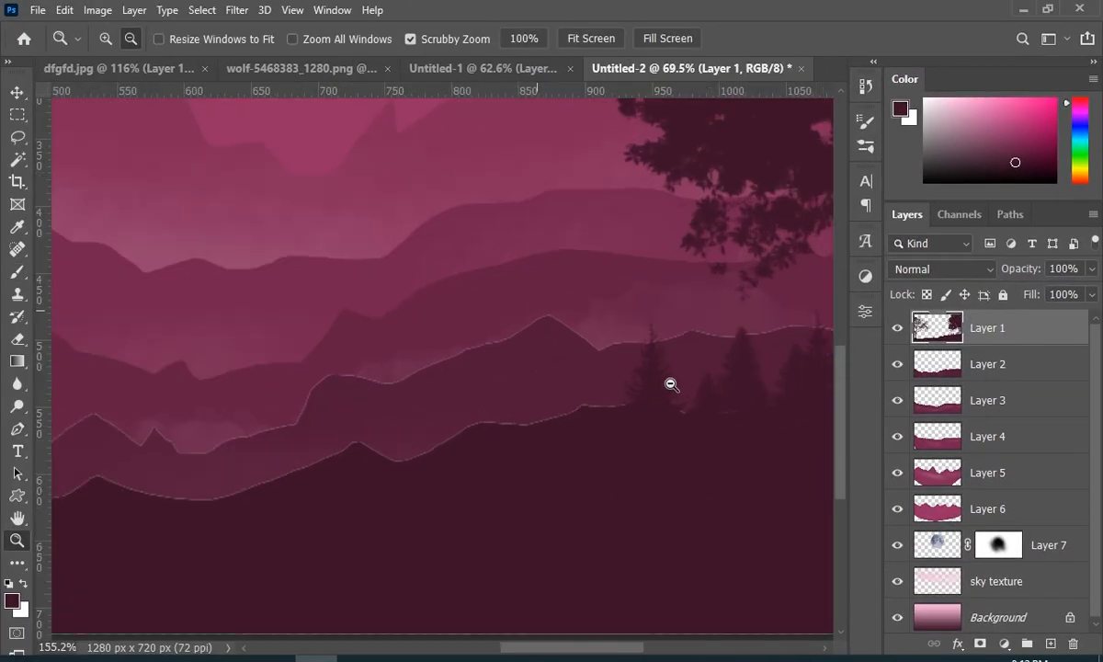
click(14, 274)
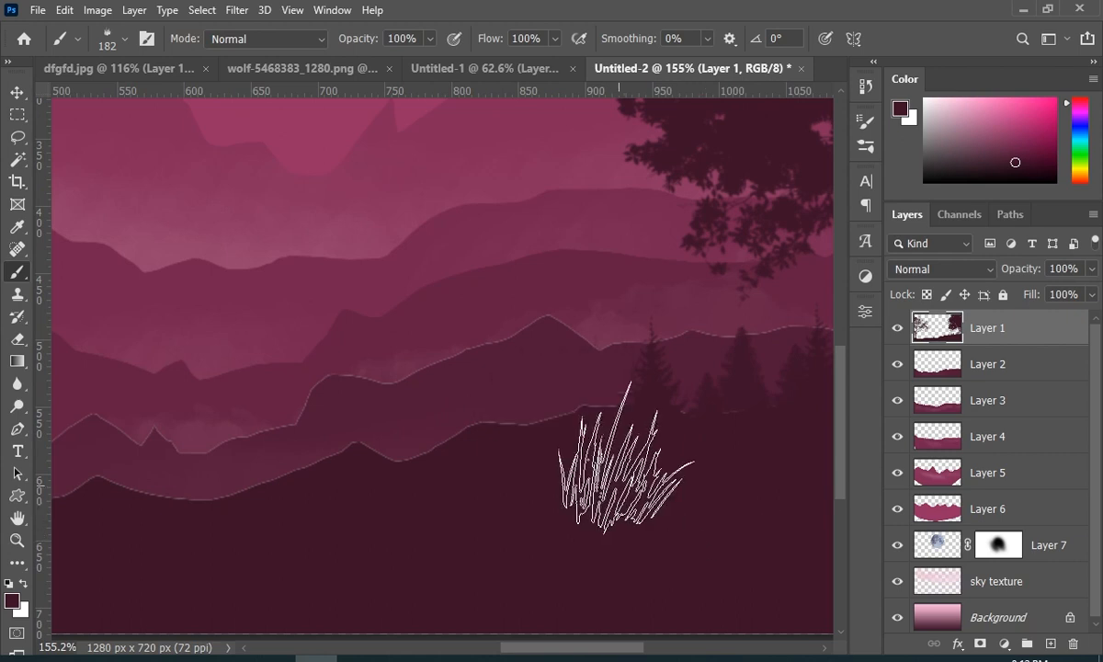
alt+right_click(574, 423)
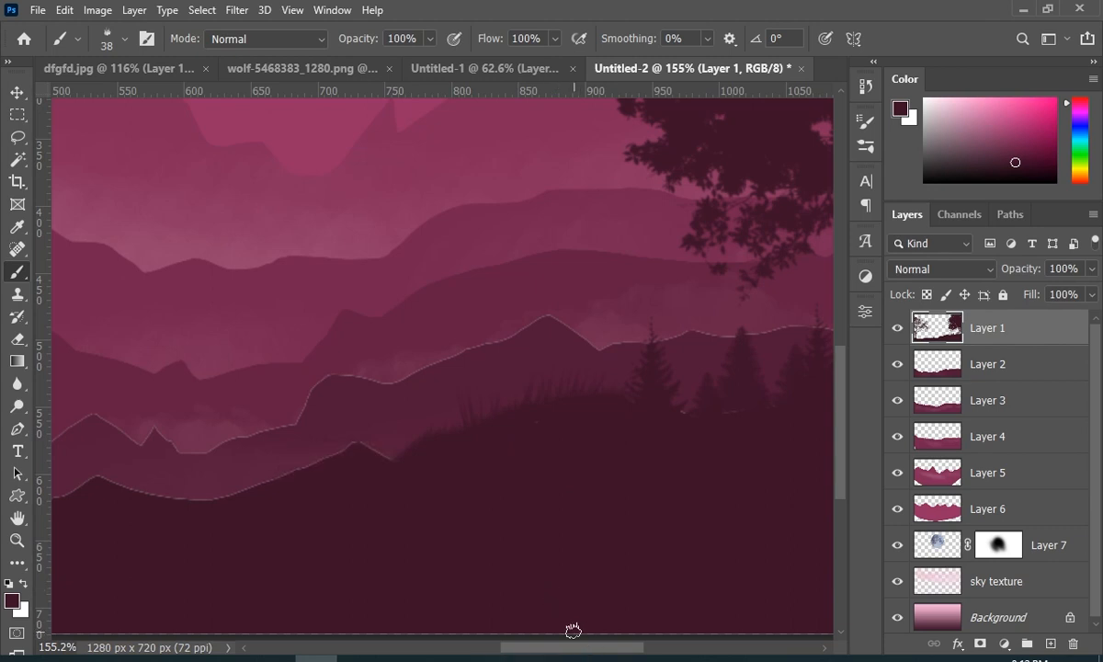
Enlarge the grass brush to 70 px and paint grass along the middle stretch of the foreground hill's crest
drag(575, 649, 534, 648)
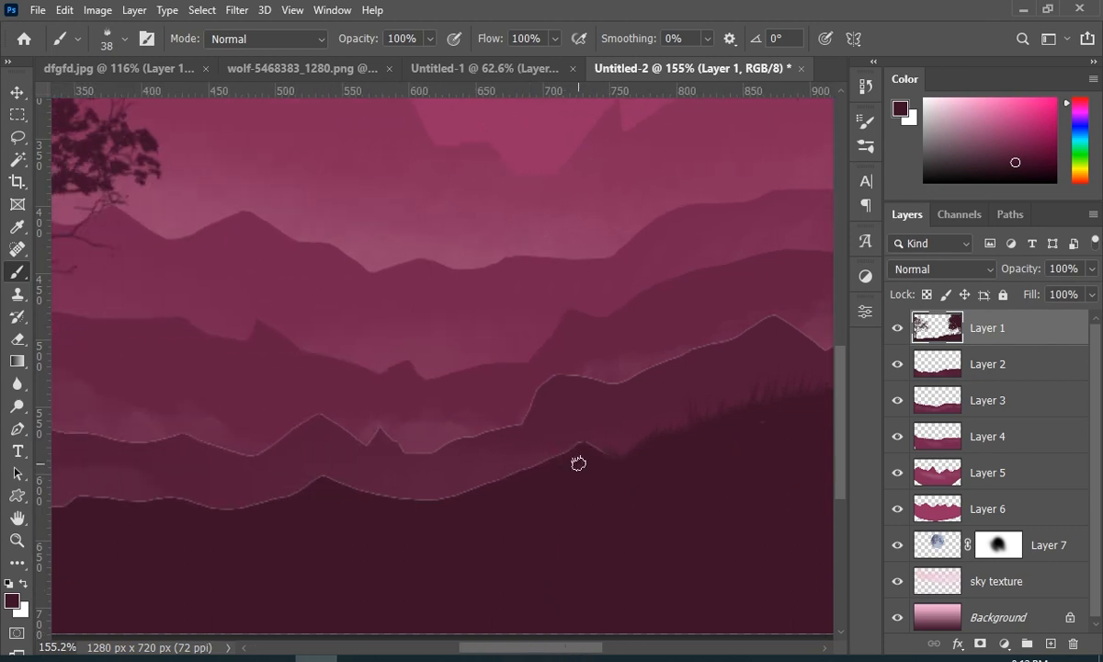
key(bracketright)
key(bracketright)
key(bracketright)
key(bracketright)
key(bracketright)
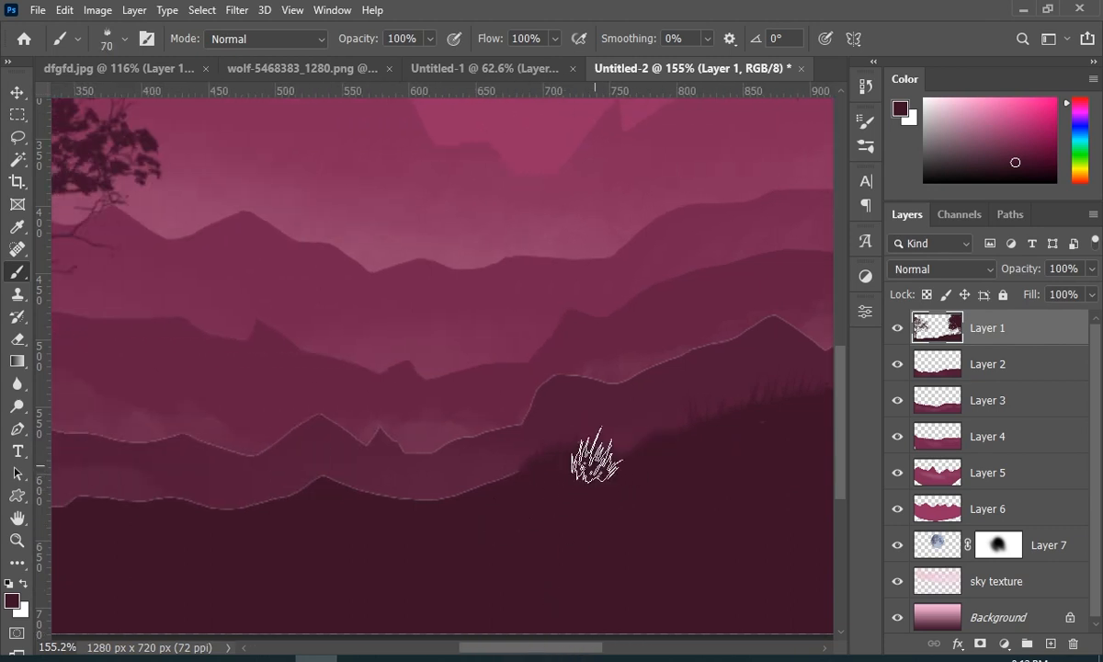
mouse_move(595, 454)
mouse_down()
mouse_move(544, 511)
mouse_move(515, 484)
mouse_up()
drag(420, 512, 271, 461)
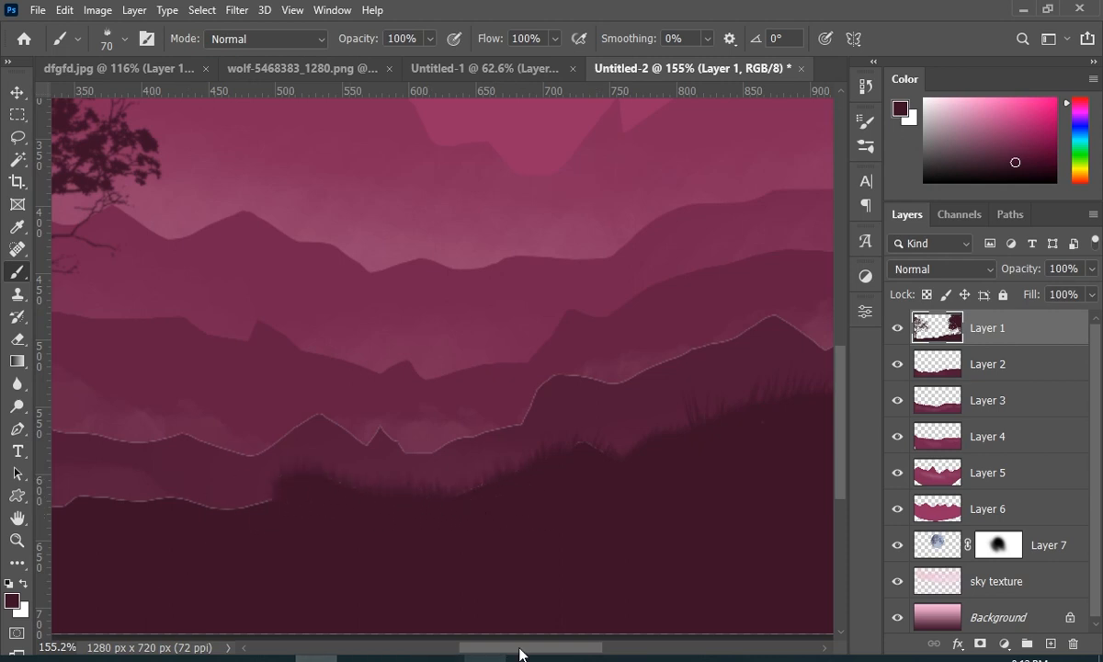
Extend the grass along the rest of the foreground ridge to the bare-branched tree's trunk and the canvas edge
drag(519, 648, 461, 647)
mouse_move(530, 537)
mouse_down()
mouse_move(576, 516)
mouse_move(399, 520)
mouse_move(248, 546)
mouse_move(544, 540)
mouse_move(486, 518)
mouse_move(408, 517)
mouse_up()
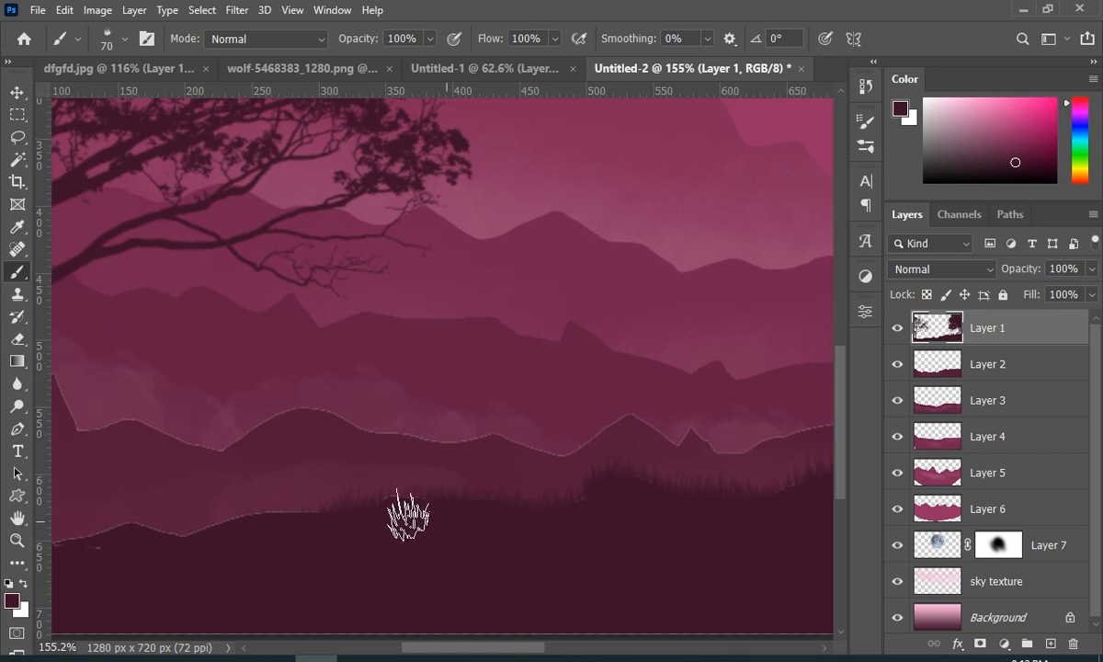
drag(443, 648, 390, 647)
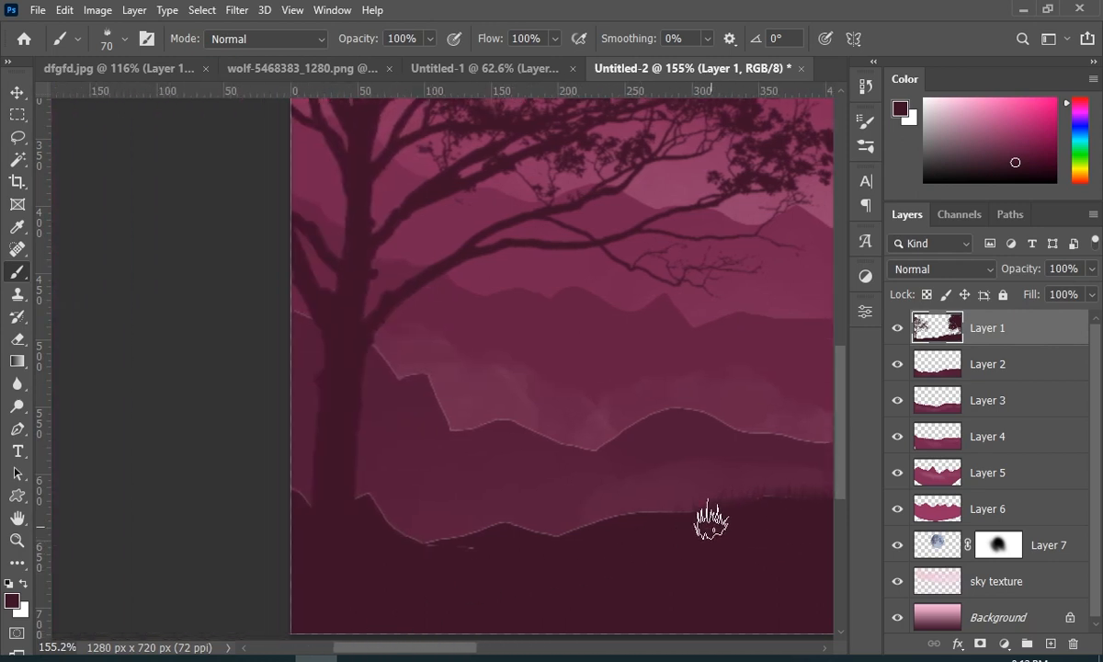
mouse_move(710, 521)
mouse_down()
mouse_move(587, 518)
mouse_move(511, 540)
mouse_move(383, 536)
mouse_move(339, 511)
mouse_up()
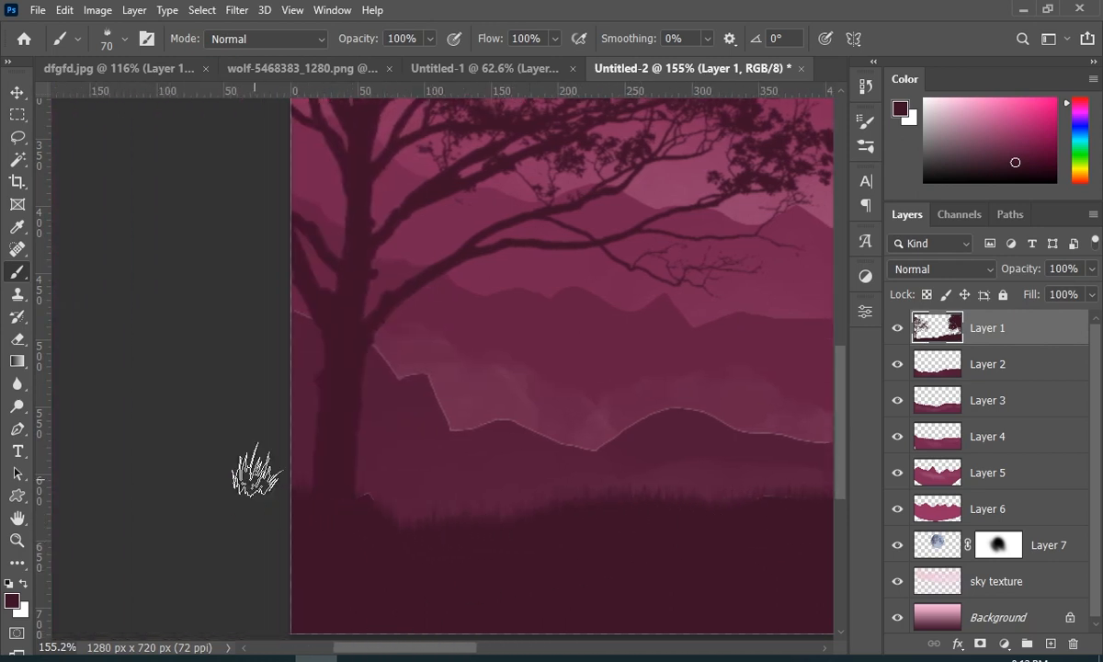
key(ctrl+0)
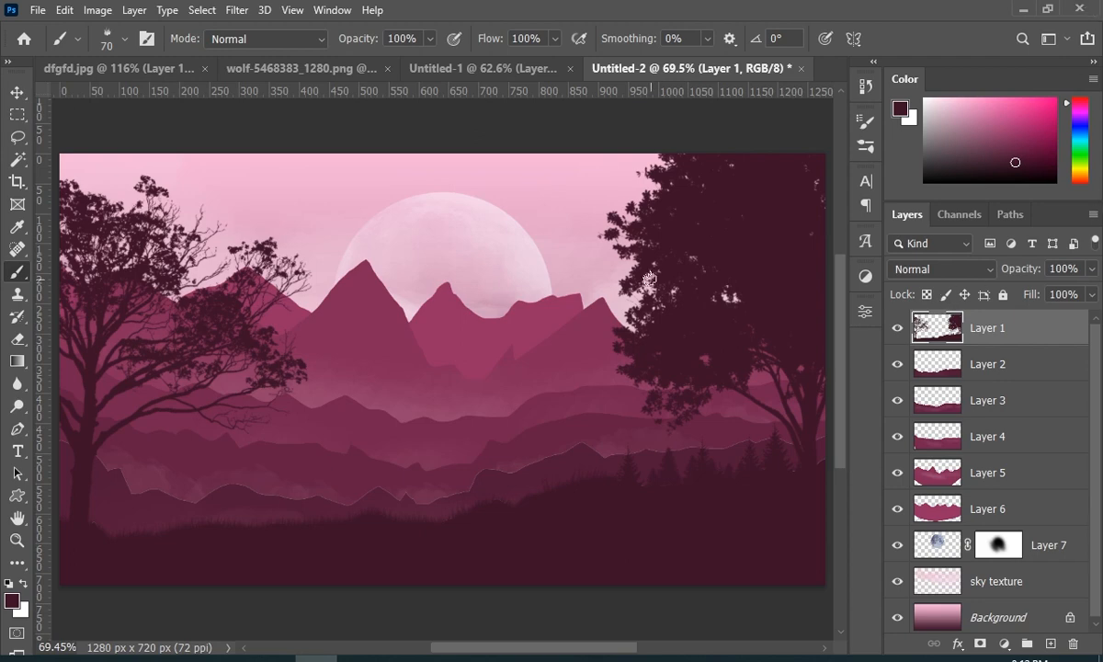
Choose a slender pine brush at 225 px and stamp a tall pine beneath the large leafy tree
right_click(514, 258)
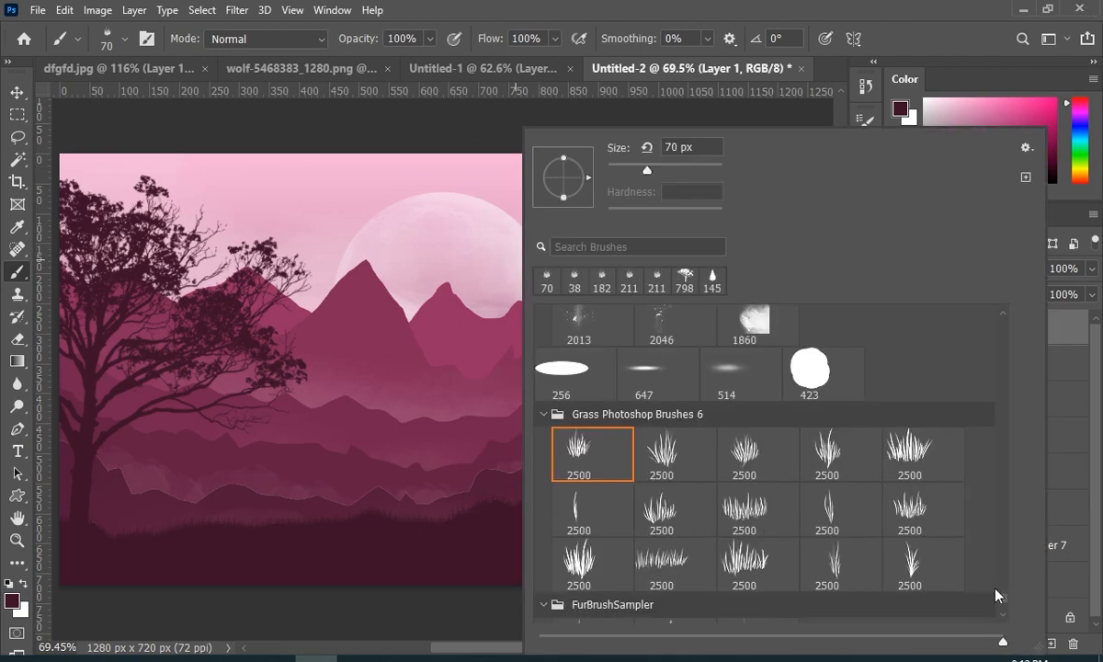
drag(1006, 606, 986, 510)
click(828, 474)
key(Return)
drag(805, 386, 708, 387)
Choose the fuller pine brush, reduce it to 171 px, and stamp pines beside the bare-branched tree's trunk
right_click(571, 511)
click(885, 474)
mouse_move(540, 512)
mouse_down()
mouse_move(428, 495)
mouse_move(138, 497)
mouse_up()
click(123, 499)
click(184, 530)
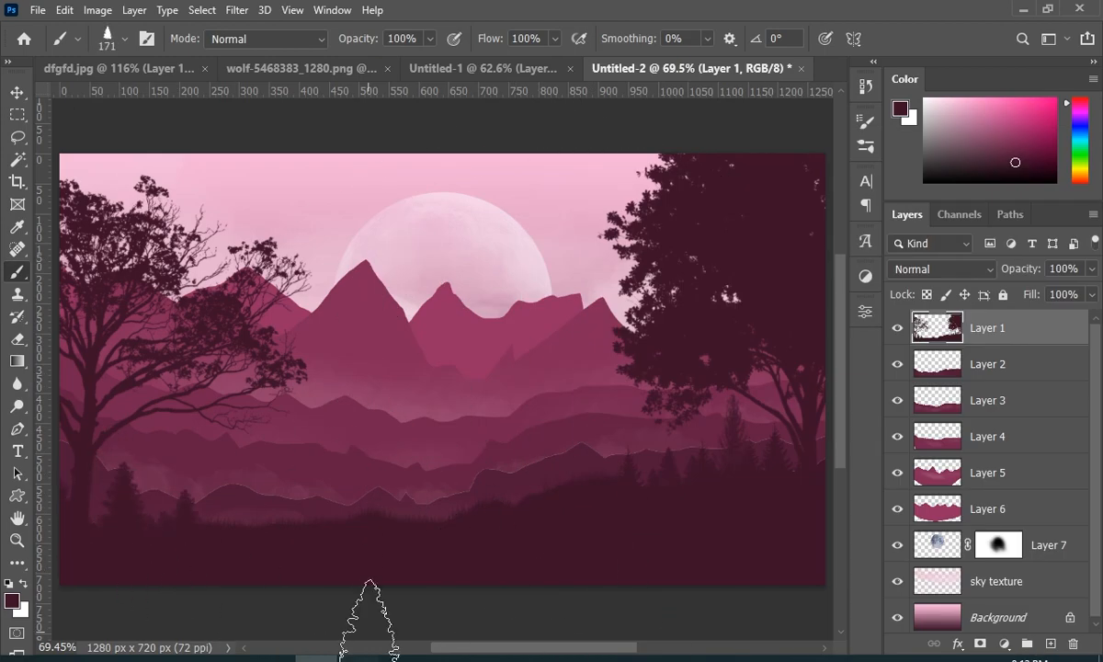
Choose the 869 px round tree brush, reduce it to 68 px, and stamp small bushes beside the new pines
right_click(237, 552)
double_click(258, 524)
drag(244, 524, 212, 524)
click(212, 525)
Select Layer 2, sample its hill colour, and stamp small and medium pines along its ridge with the 1533 px pine brush
click(988, 363)
alt+click(585, 456)
right_click(592, 452)
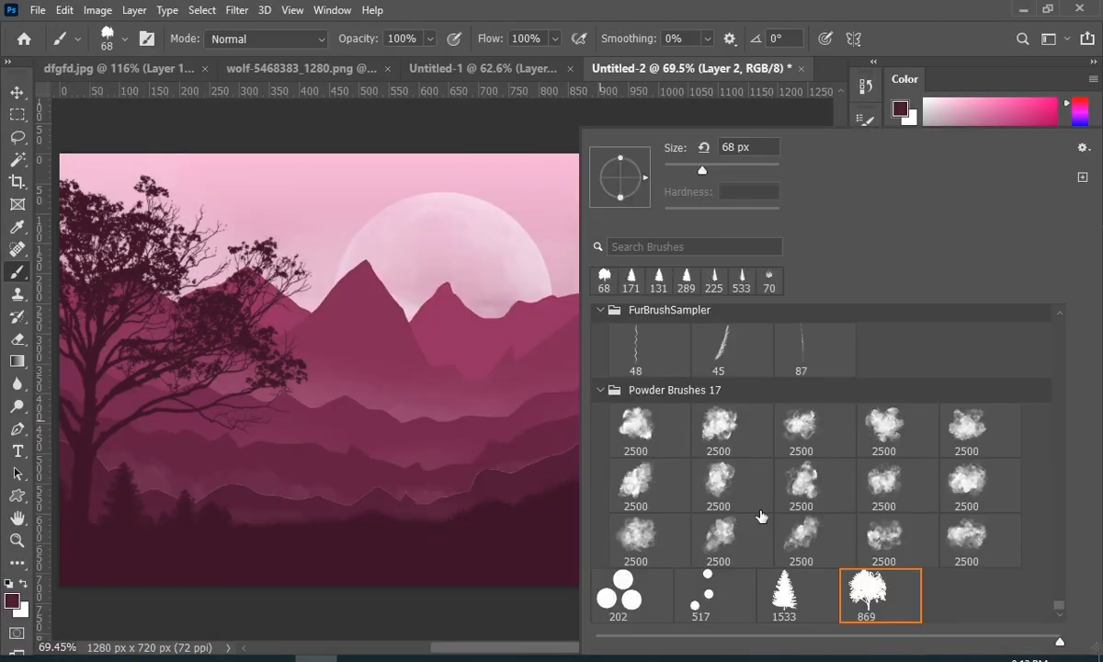
scroll(761, 519, up, 5)
drag(1061, 574, 1062, 335)
scroll(689, 490, down, 8)
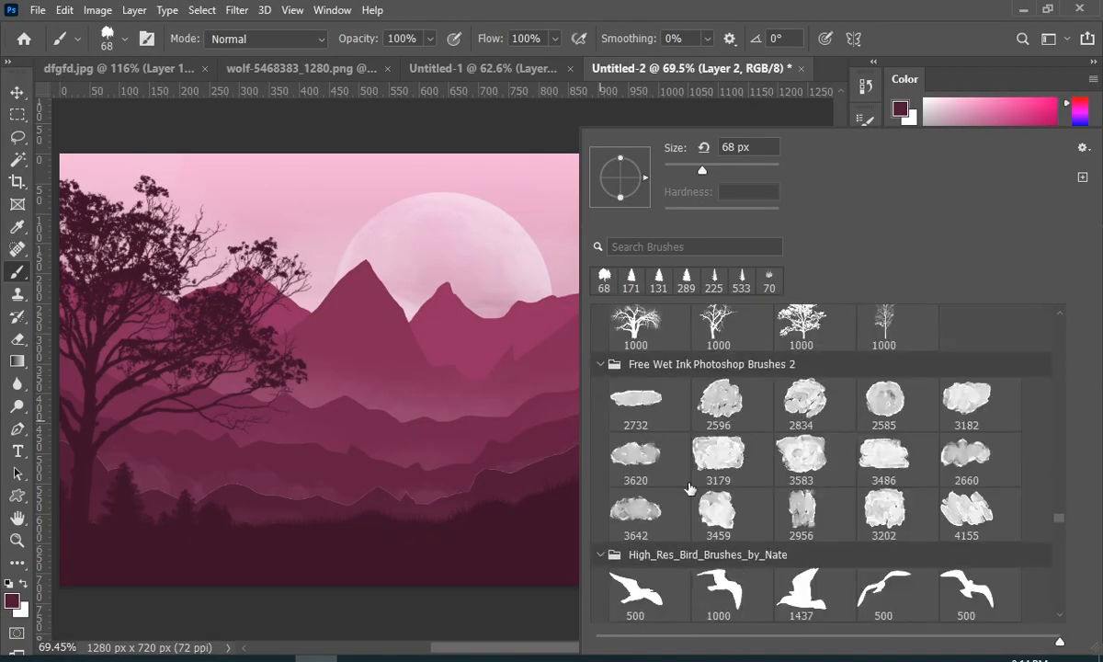
drag(1061, 518, 1061, 618)
scroll(1060, 620, down, 2)
double_click(794, 436)
mouse_move(717, 433)
mouse_down()
mouse_move(729, 433)
mouse_move(489, 433)
mouse_move(405, 451)
mouse_up()
scroll(276, 476, left, 5)
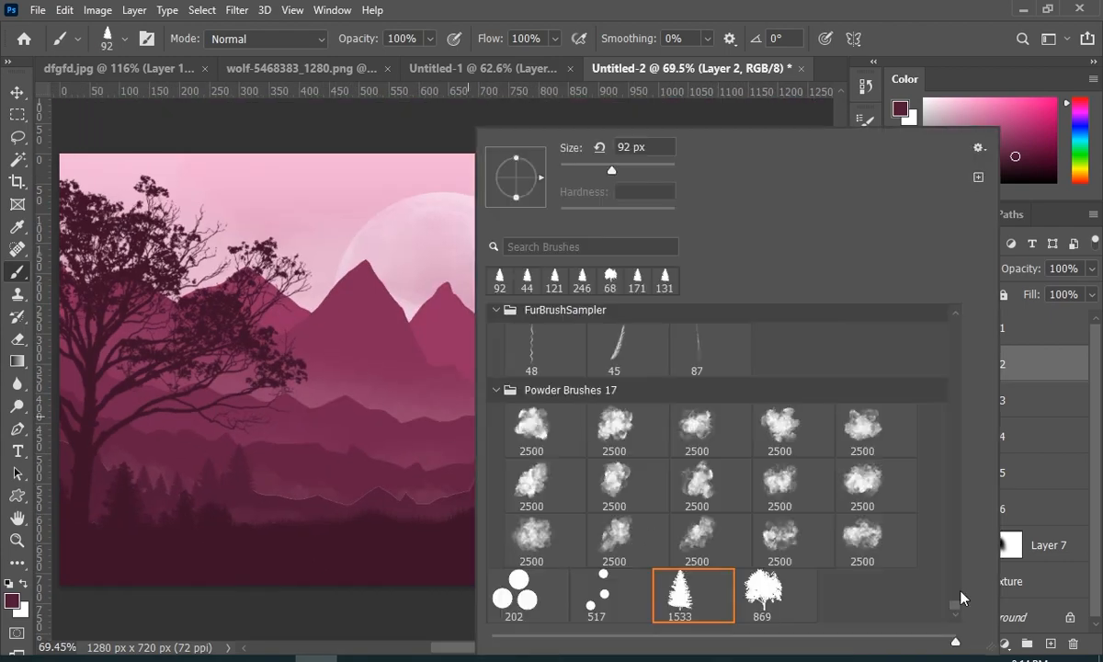
Turn off the grass brush's Color Dynamics and paint grass along Layer 2's ridge, reducing the brush to 67 px
scroll(901, 472, down, 6)
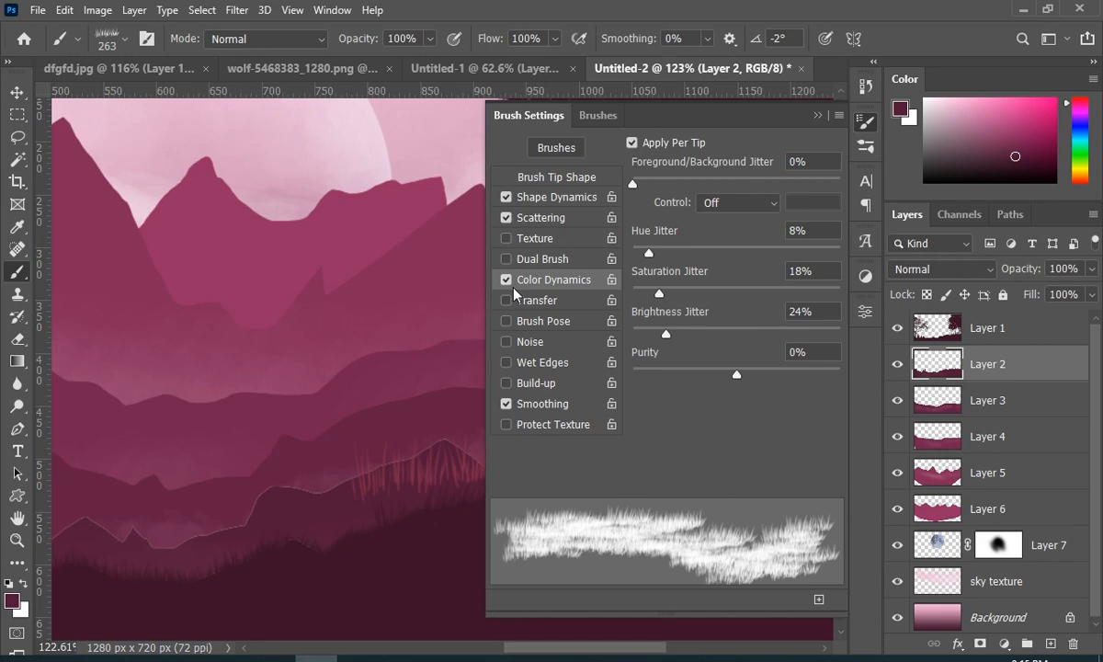
key(F5)
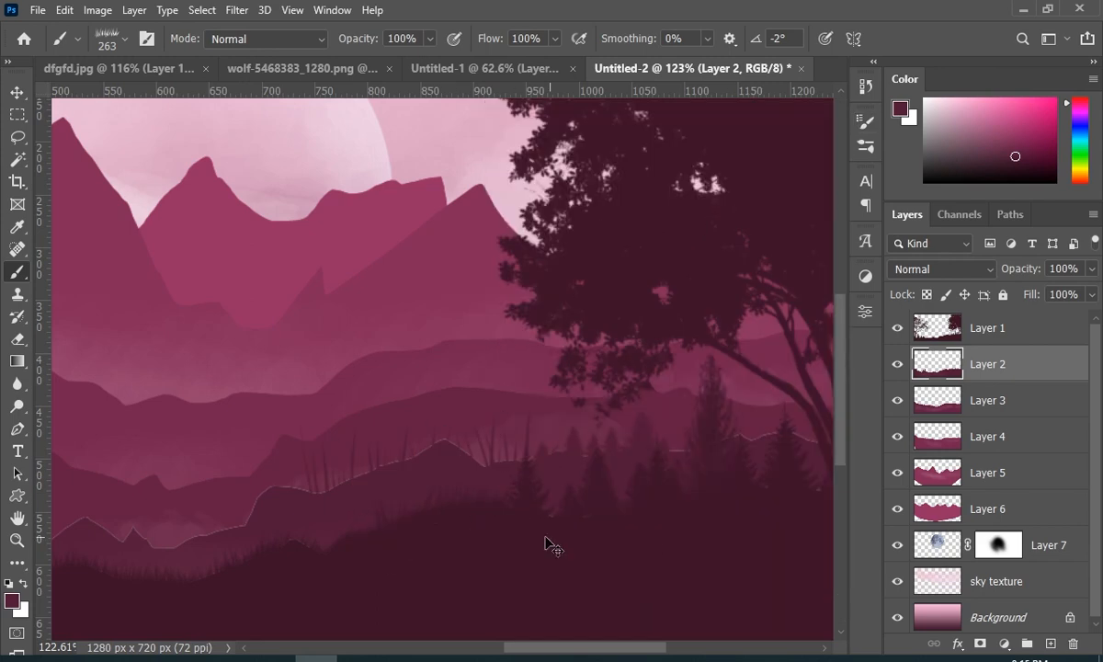
key(F5)
click(596, 197)
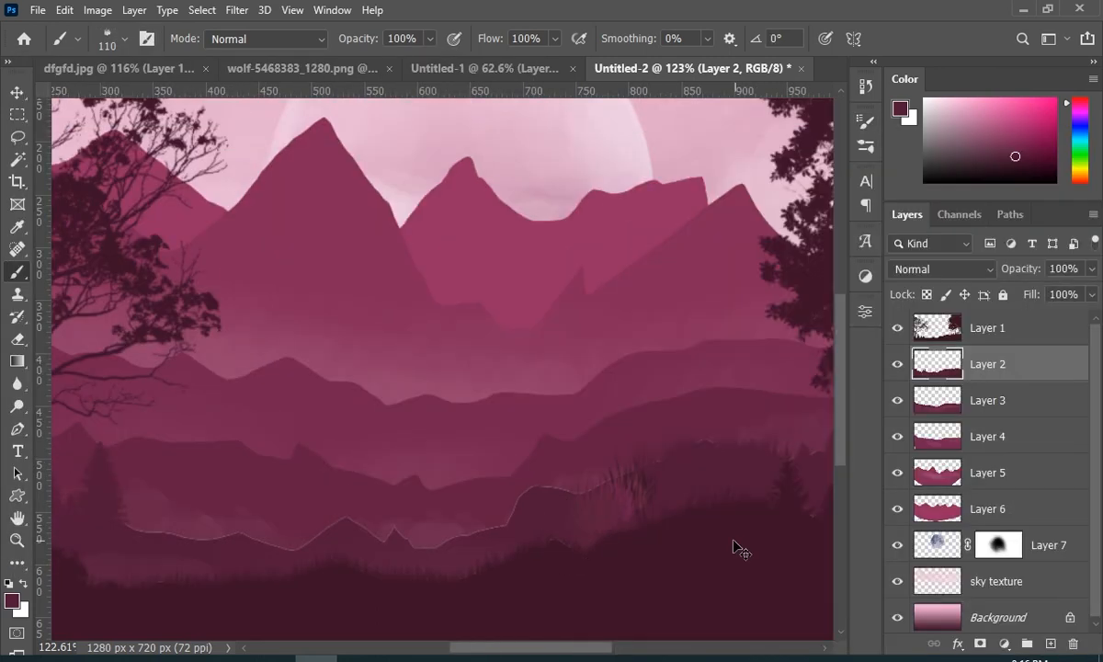
mouse_move(583, 514)
mouse_down()
mouse_move(625, 513)
mouse_move(497, 524)
mouse_up()
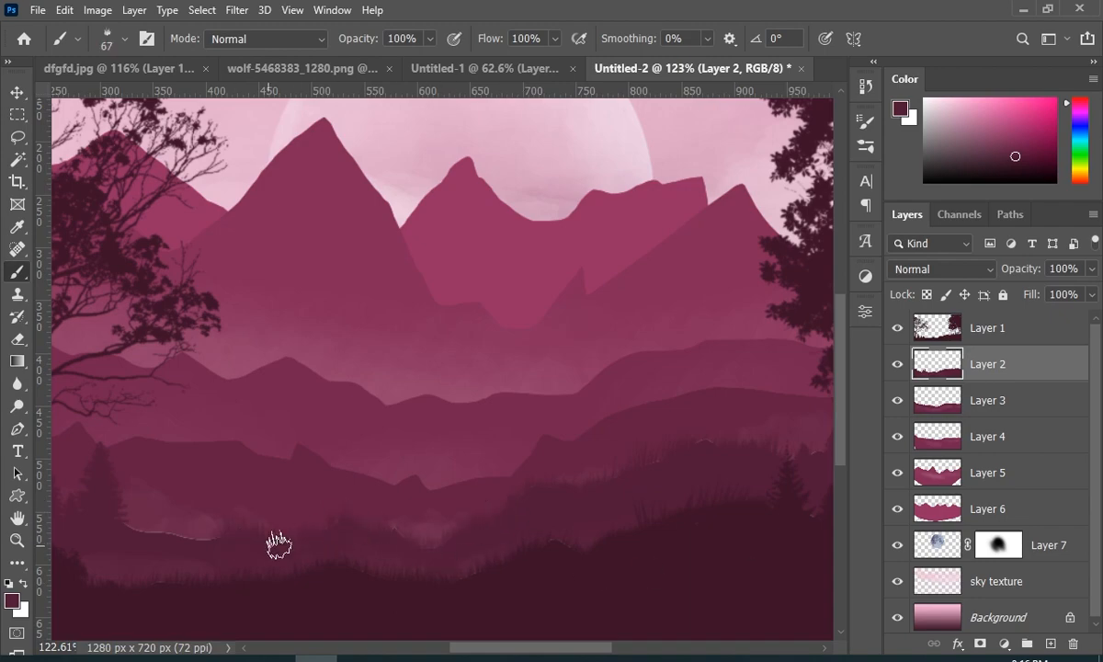
key(ctrl+0)
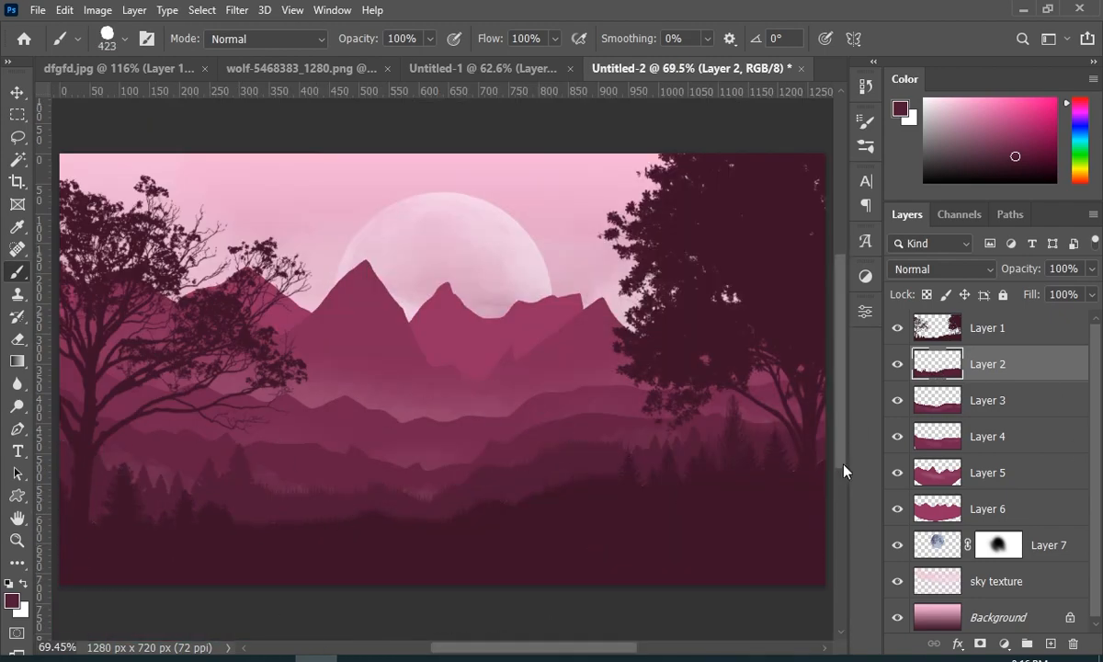
On Layer 3, paint grass along the ridge in the hill's own colour with a 40 px grass brush and add tiny pines
key(z)
drag(525, 425, 527, 421)
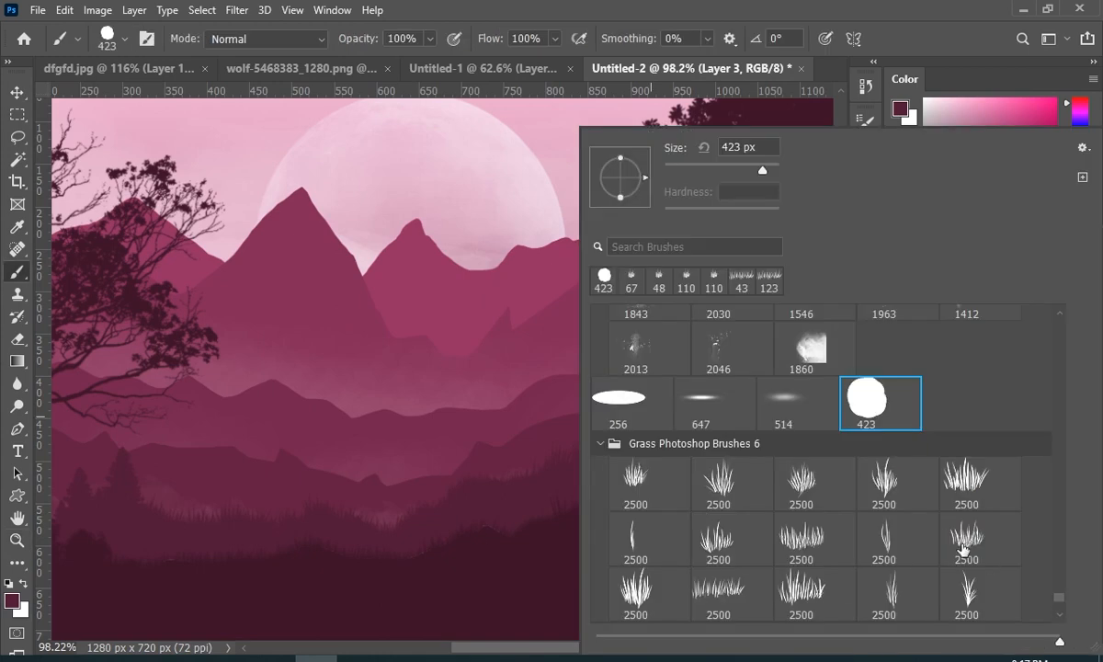
double_click(646, 406)
key(F5)
click(556, 177)
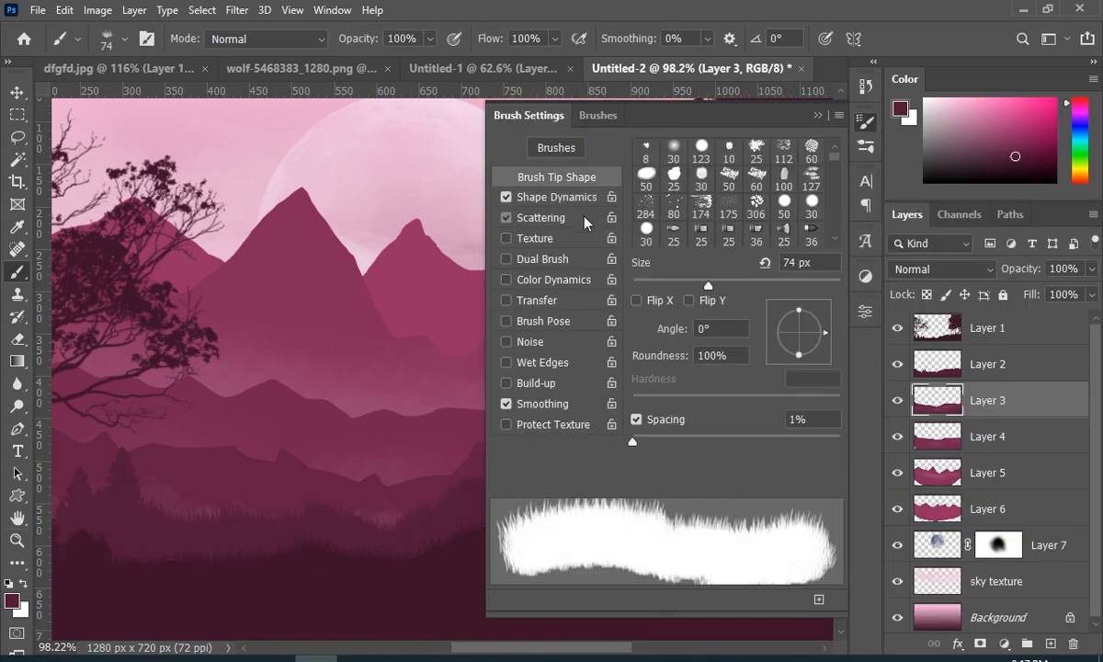
key(F5)
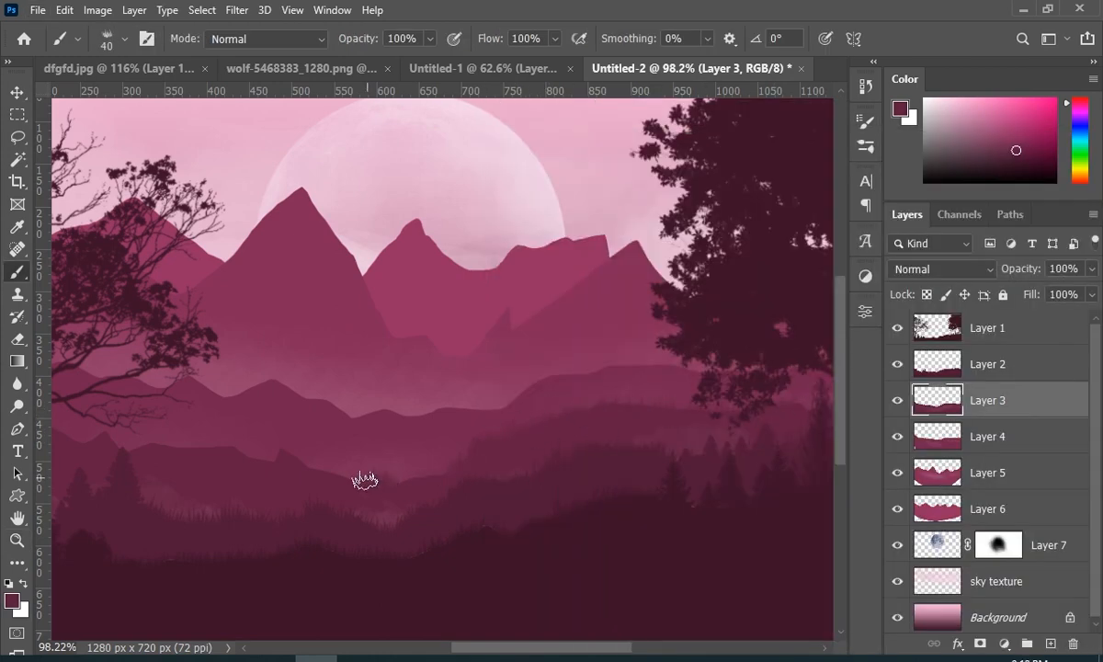
drag(175, 444, 445, 452)
scroll(586, 611, down, 3)
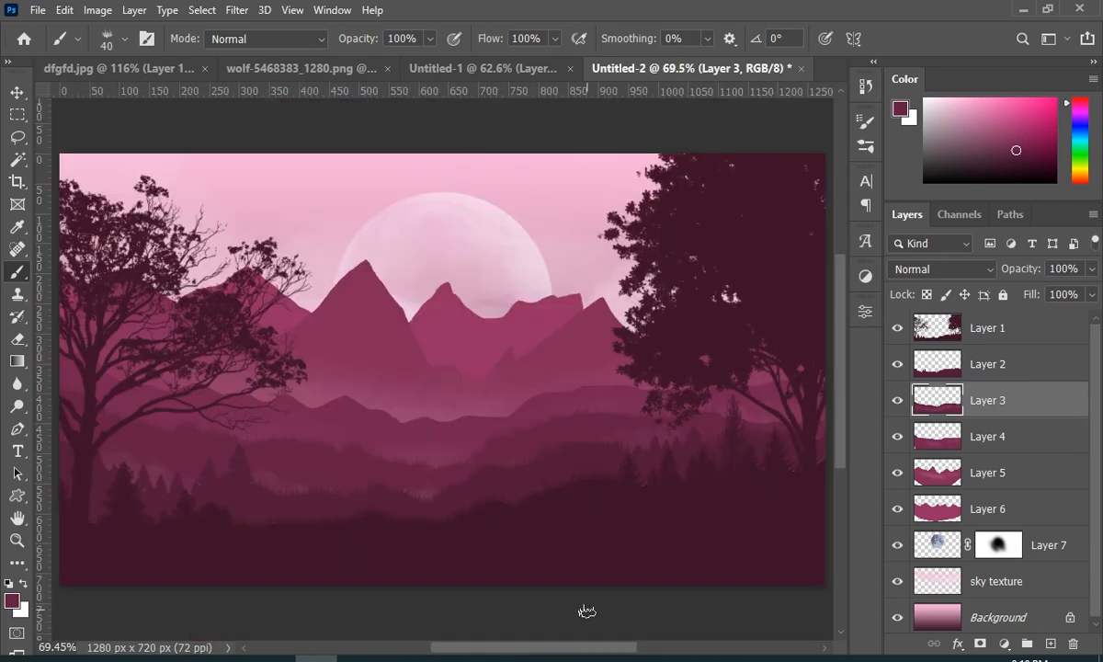
key(ctrl+d)
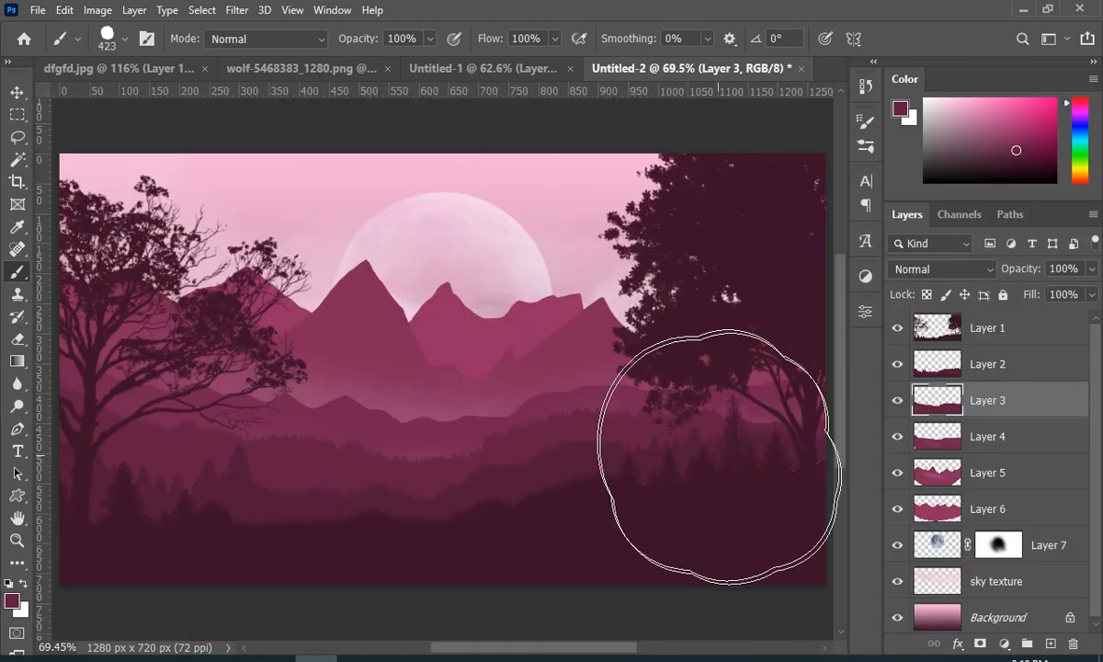
Select Layer 4, sample its maroon, and stamp small pines along its ridge with the pine brush at 56 px
right_click(719, 457)
key(Escape)
click(705, 379)
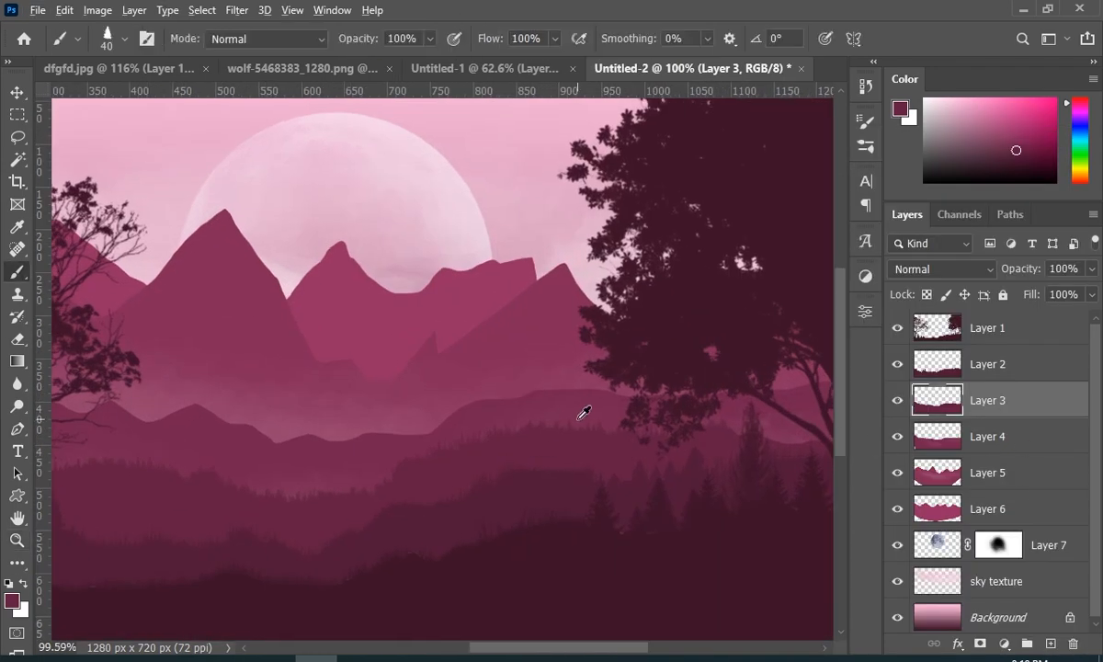
ctrl+click(521, 418)
key(ctrl+0)
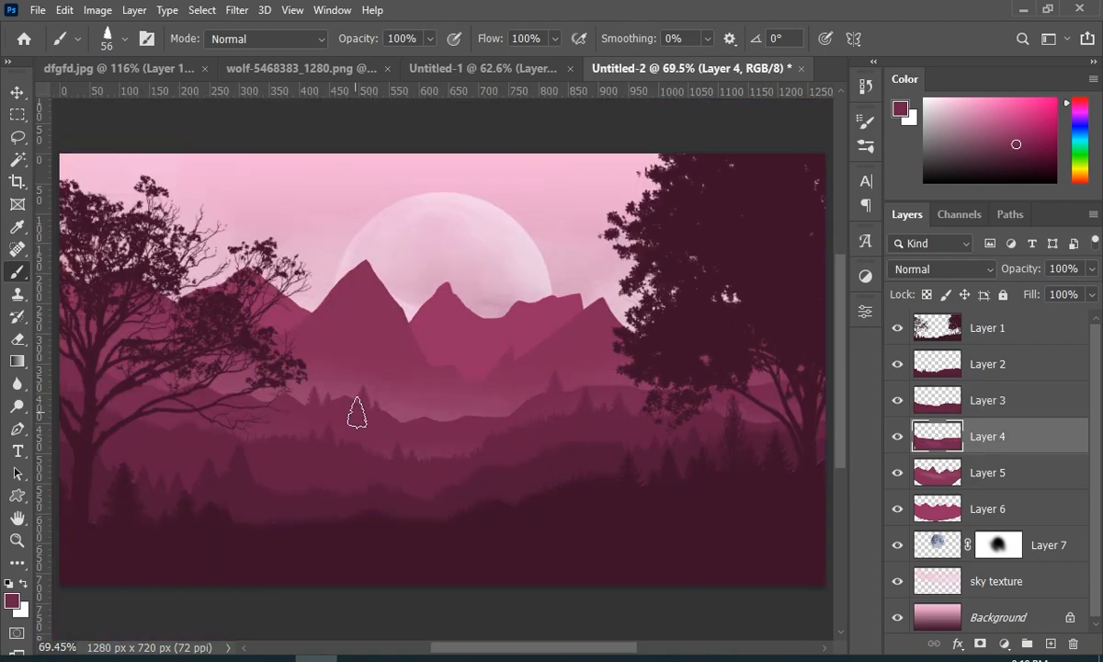
Duplicate the moon layer, Layer 7, twice to brighten the moon
key(z)
drag(787, 512, 772, 512)
click(980, 557)
key(ctrl+j)
key(ctrl+j)
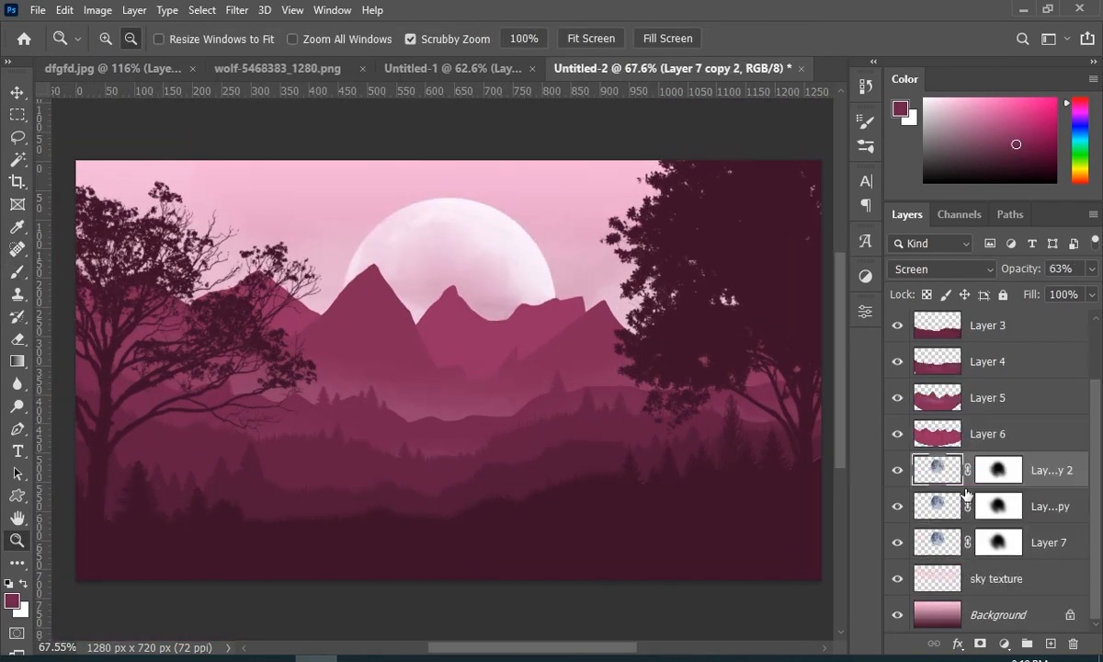
Set a soft round brush to 438 px and add a Solid Color fill layer above the moon copies
key(b)
right_click(419, 264)
drag(389, 257, 441, 259)
click(1004, 643)
click(937, 319)
click(846, 358)
click(1036, 340)
Set the fill layer's blend mode to Linear Dodge (Add) and change its colour to bright pink
click(940, 269)
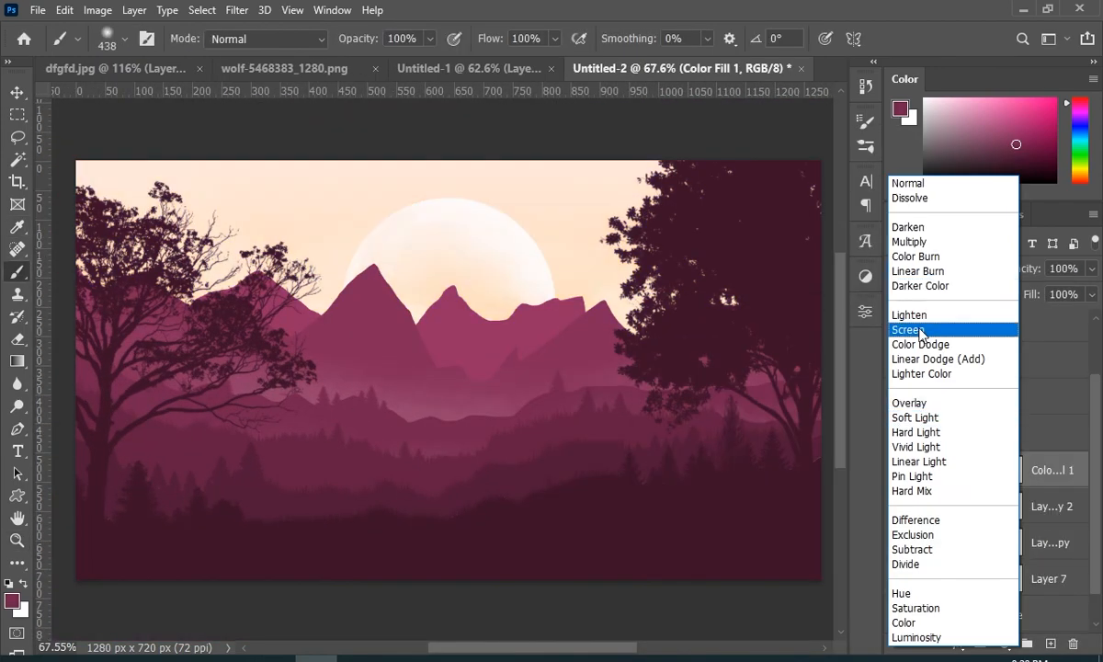
click(937, 360)
double_click(927, 470)
drag(795, 351, 866, 347)
drag(884, 515, 884, 365)
drag(841, 395, 802, 361)
click(1036, 340)
Invert the pink fill's mask and paint a soft white glow over the moon with brush flow at 35%
click(991, 470)
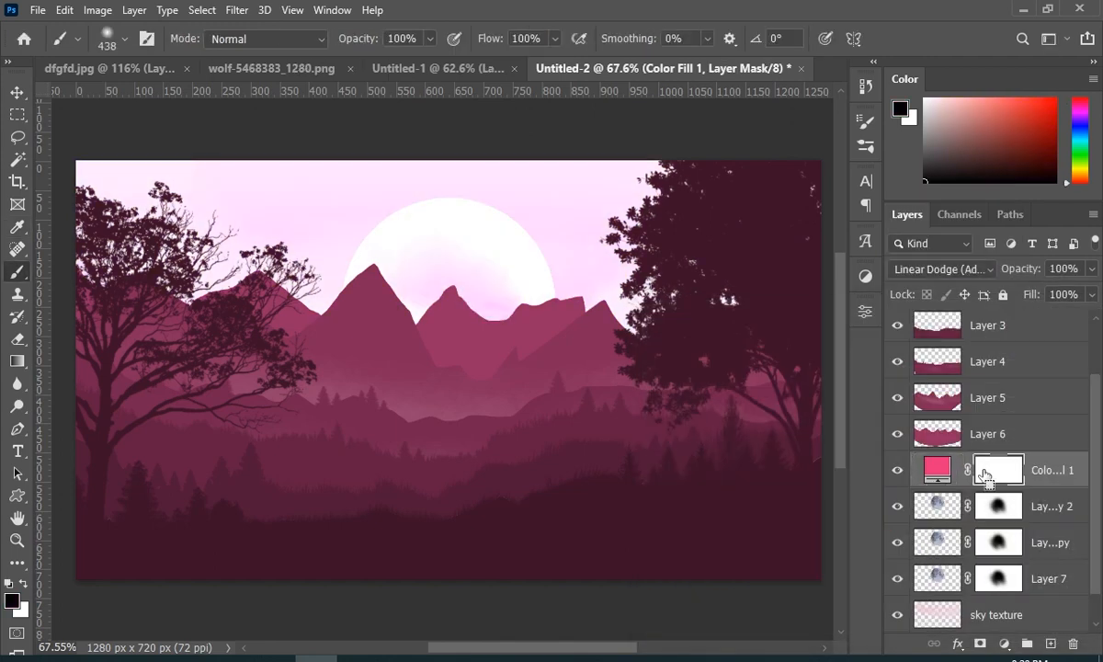
key(ctrl+i)
key(x)
drag(513, 43, 493, 42)
Add a Solid Color fill layer in pink ce3c89 directly above the sky texture layer
click(996, 614)
click(1049, 644)
click(1004, 643)
click(937, 320)
click(801, 389)
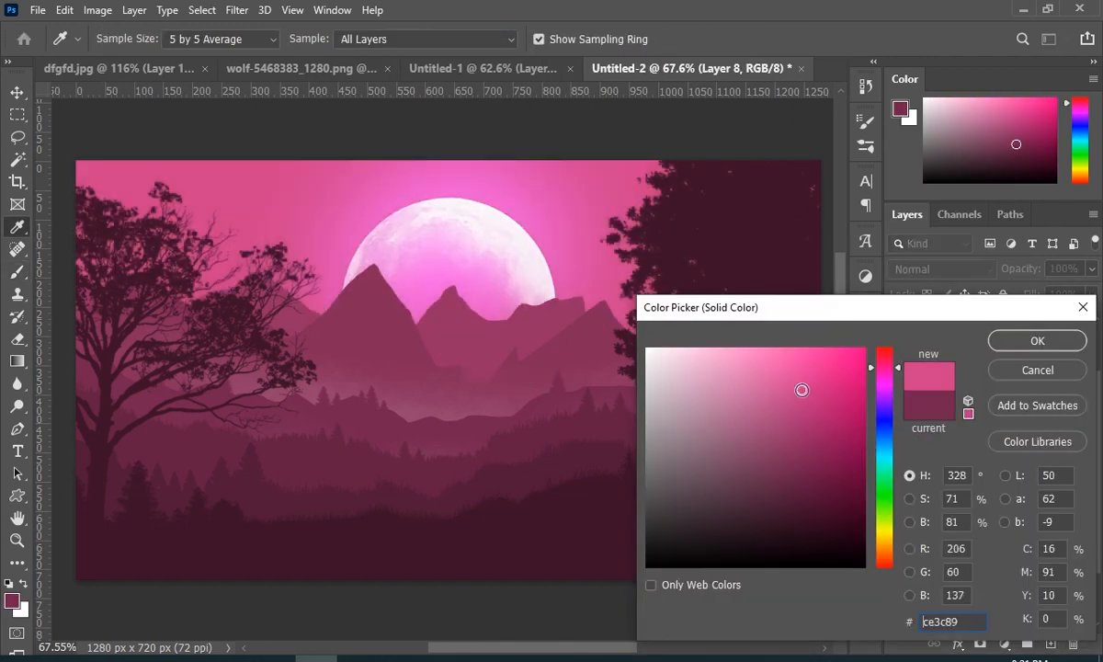
click(1036, 340)
Set the second pink fill to Overlay, invert its mask, and paint a soft glow in the sky around the moon
click(939, 269)
click(924, 402)
click(997, 614)
key(ctrl+i)
click(388, 254)
key(z)
drag(502, 432, 489, 432)
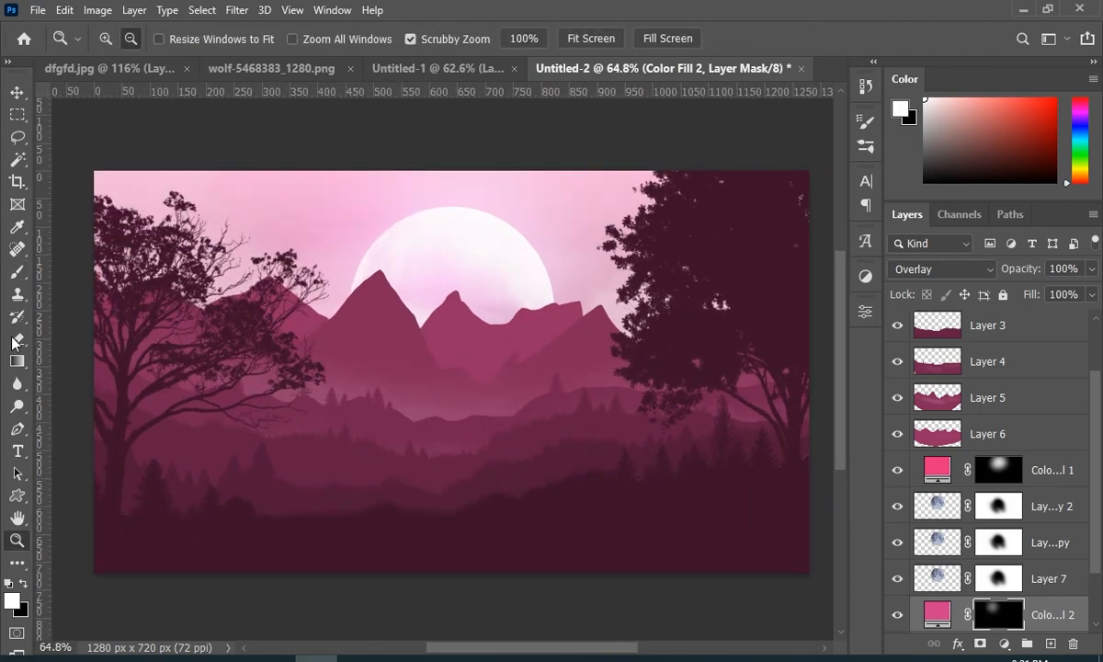
Try to stamp a family silhouette on Layer 1 in front of the hills, using the sampled dark maroon
right_click(499, 269)
drag(986, 331, 975, 483)
scroll(975, 482, down, 2)
scroll(975, 482, up, 2)
click(822, 438)
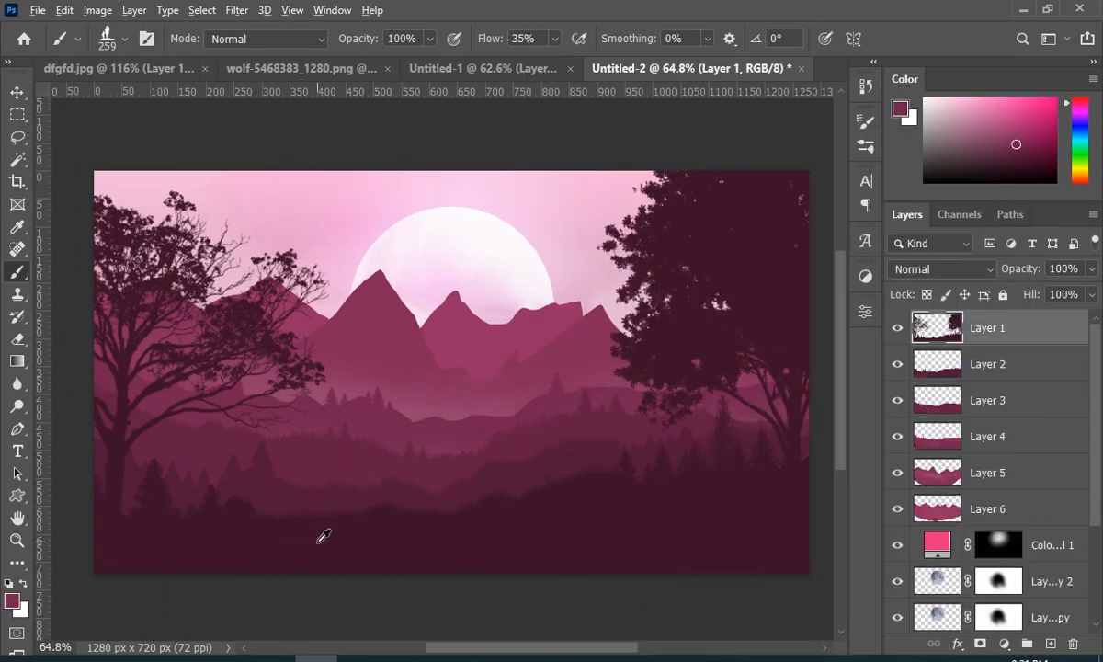
alt+click(318, 542)
click(327, 459)
key(ctrl+z)
click(554, 396)
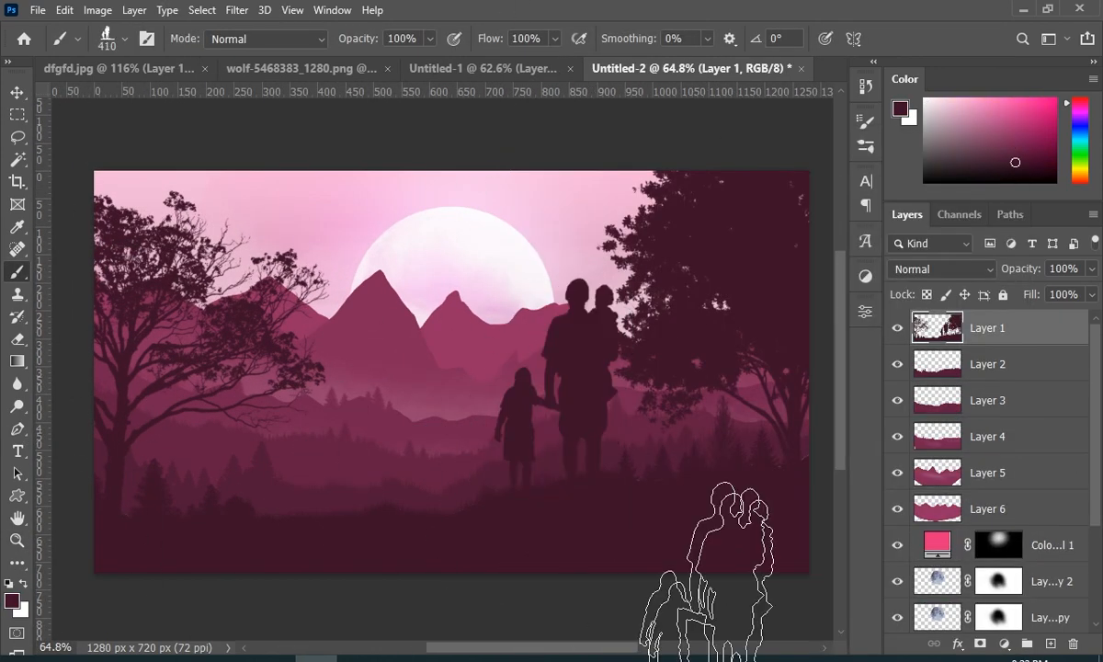
key(ctrl+z)
Paint faint pale pink smoke over the mountains on a new layer, using cloud brushes at 11% flow
right_click(706, 603)
drag(1058, 551, 1057, 575)
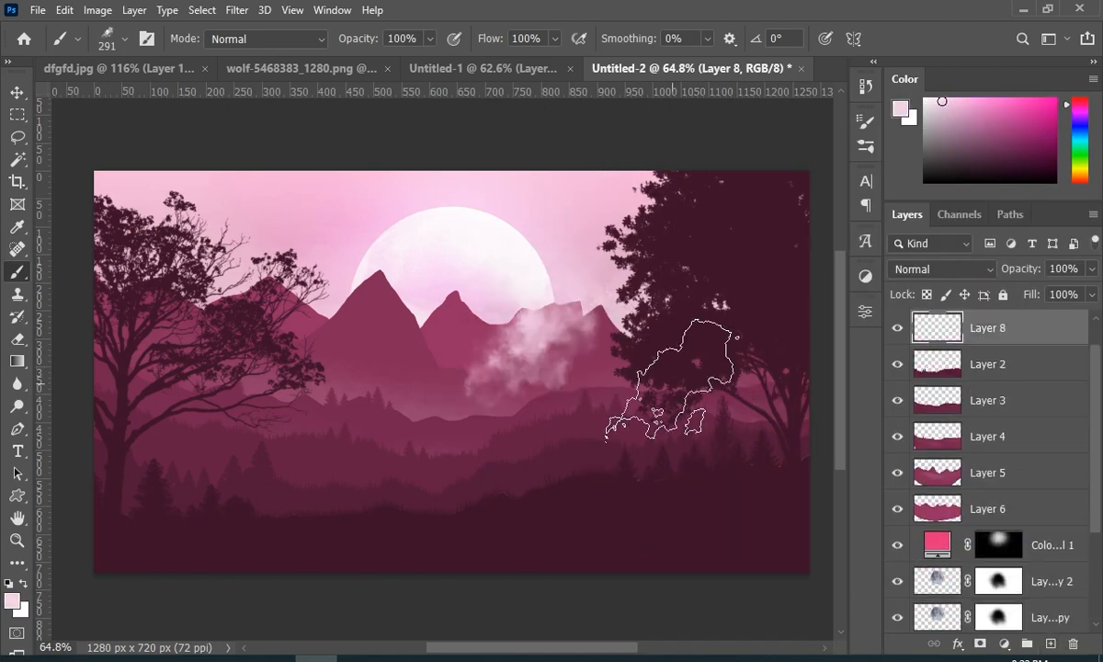
click(579, 346)
key(ctrl+z)
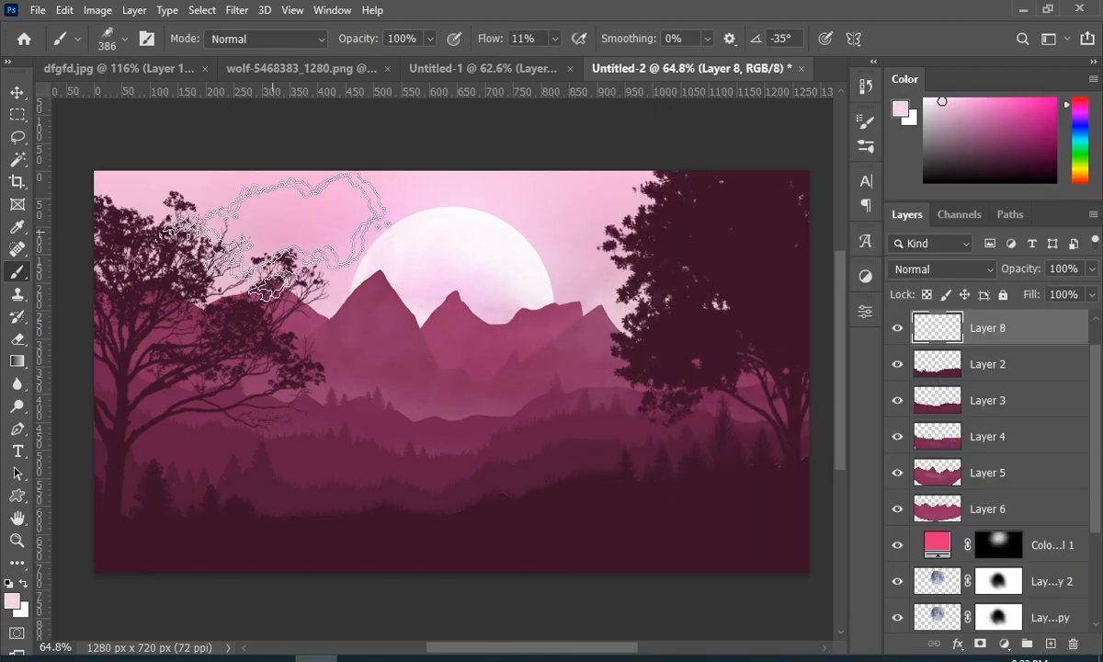
right_click(337, 221)
click(490, 540)
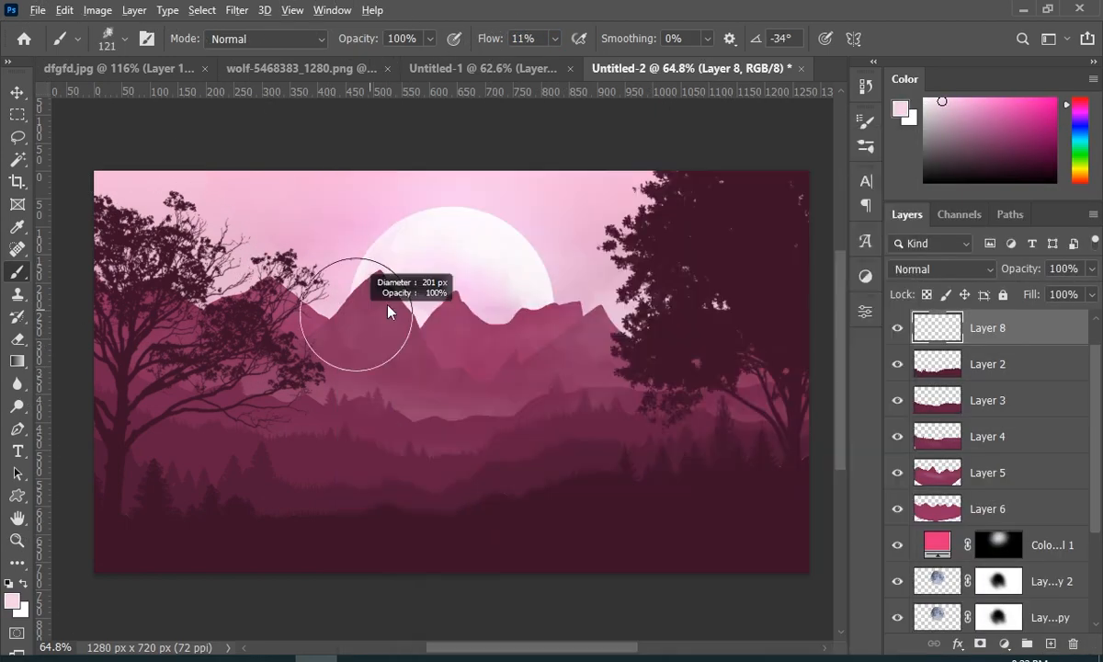
click(541, 358)
Set a white hard round brush to 7 px with Shape Dynamics and 5% spacing, and dot stars across the sky on a new layer
right_click(431, 220)
scroll(547, 413, up, 5)
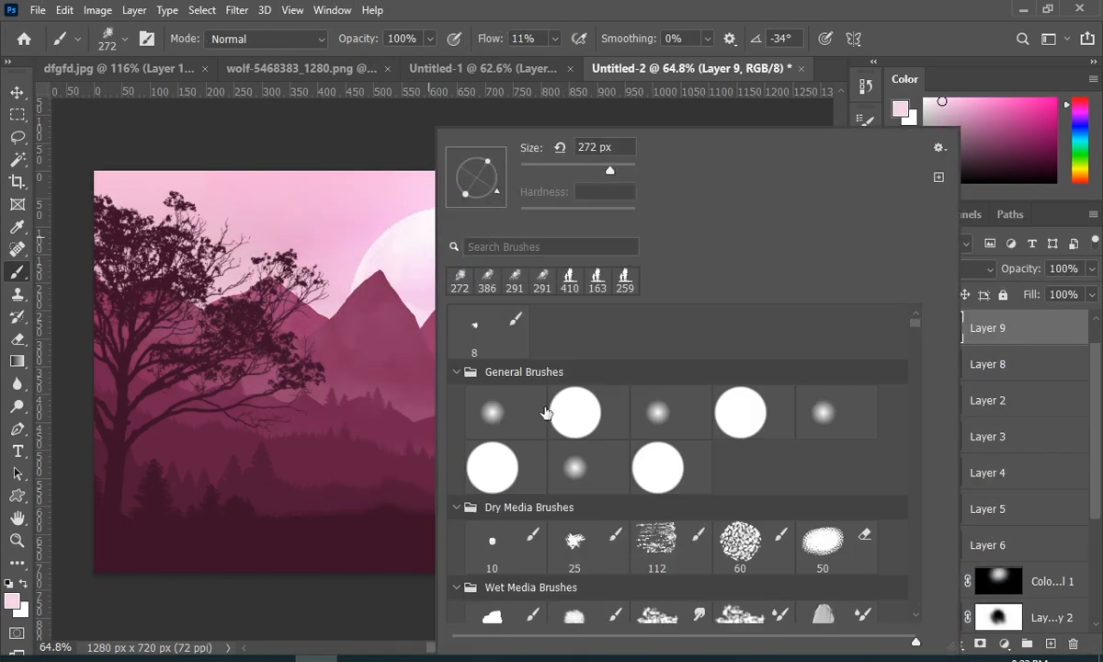
double_click(551, 407)
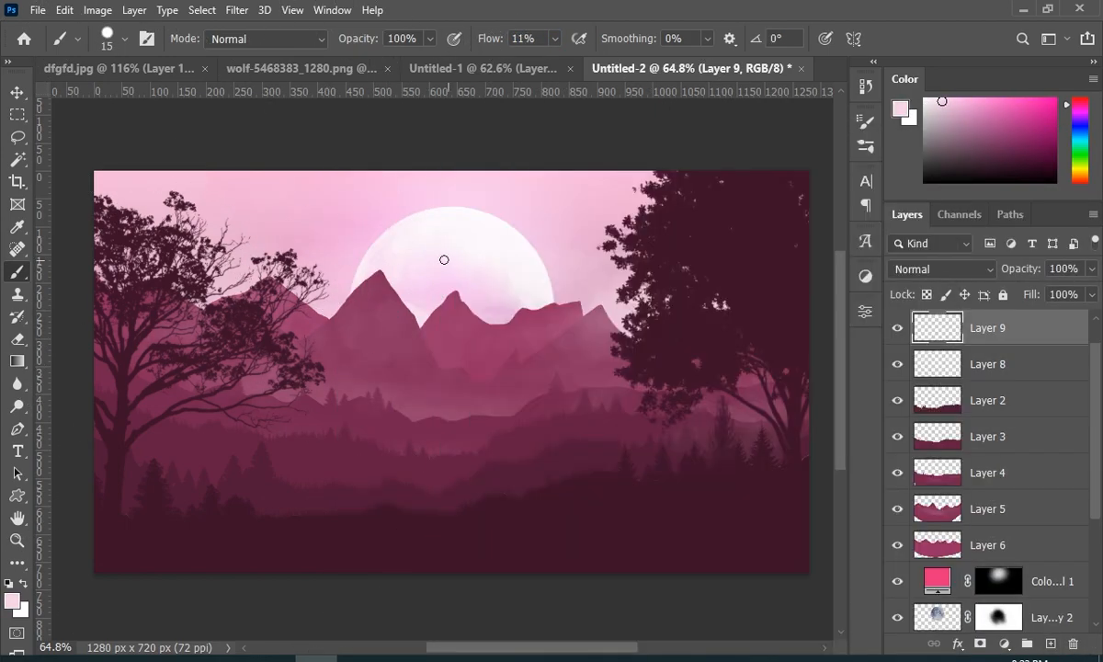
key(F5)
click(556, 196)
click(556, 177)
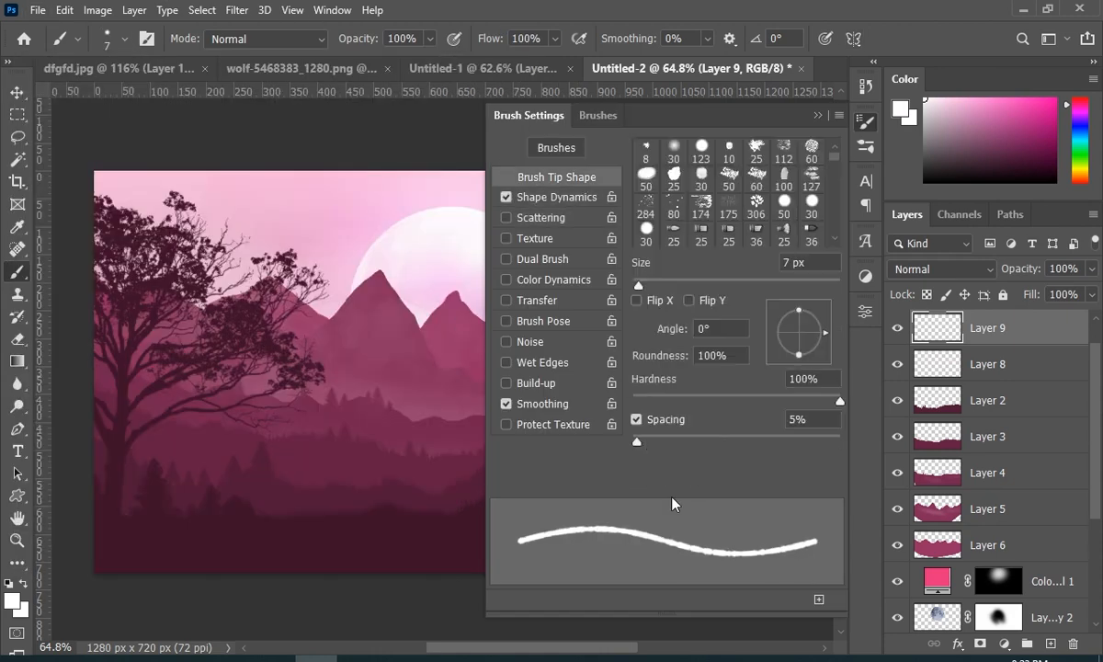
key(F5)
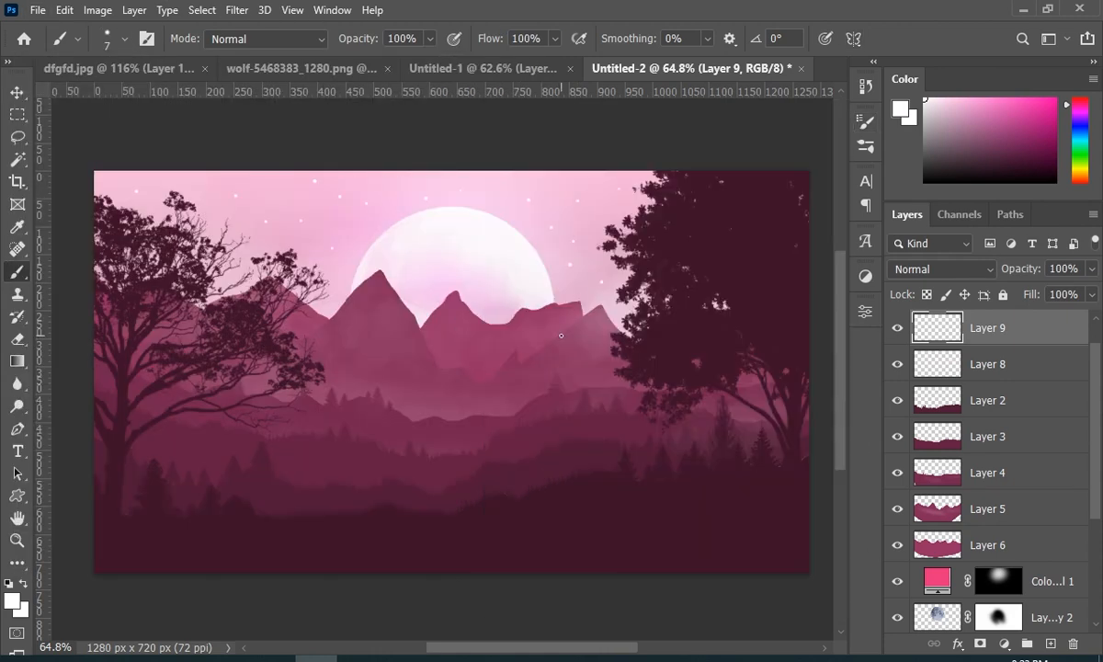
Draw a short diagonal pen path in the sky between the moon and the large tree, and stroke it with the white brush
click(865, 120)
click(825, 116)
key(p)
click(554, 220)
click(581, 243)
right_click(581, 271)
click(633, 389)
key(Return)
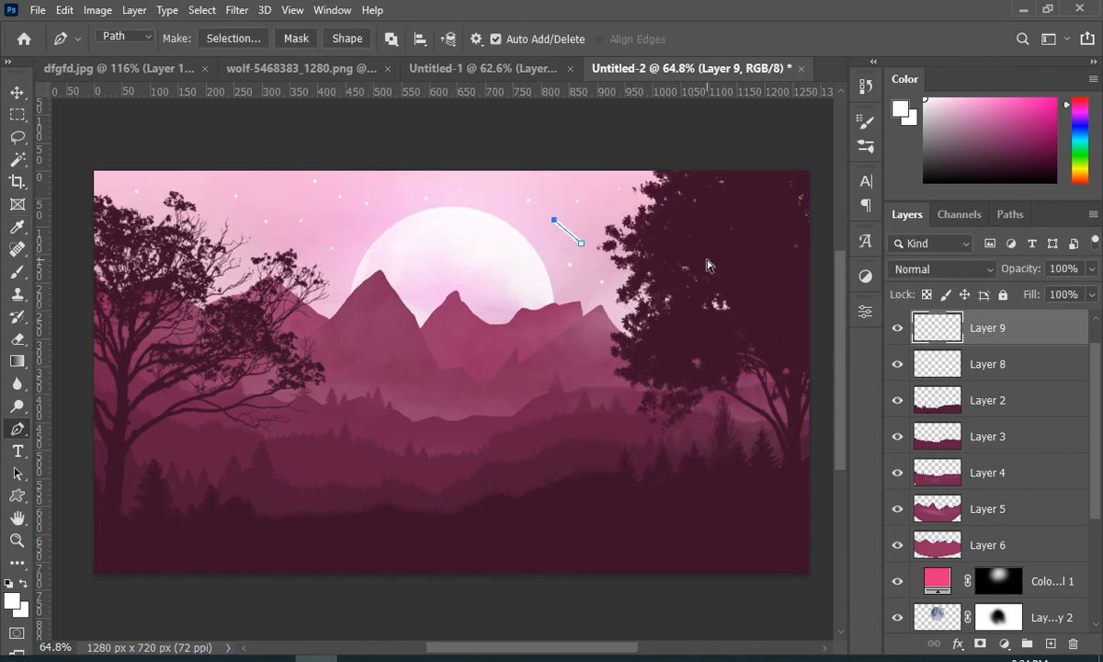
Undo the path stroke, readjust the brush settings, and stroke the path again as a white shooting star
key(ctrl+z)
key(b)
click(865, 120)
click(816, 115)
key(p)
right_click(552, 270)
click(607, 388)
mouse_move(613, 234)
mouse_down()
mouse_move(647, 201)
mouse_move(705, 201)
mouse_up()
key(e)
Add a Hue/Saturation adjustment layer directly above the stars layer
key(ctrl+0)
key(z)
alt+click(556, 514)
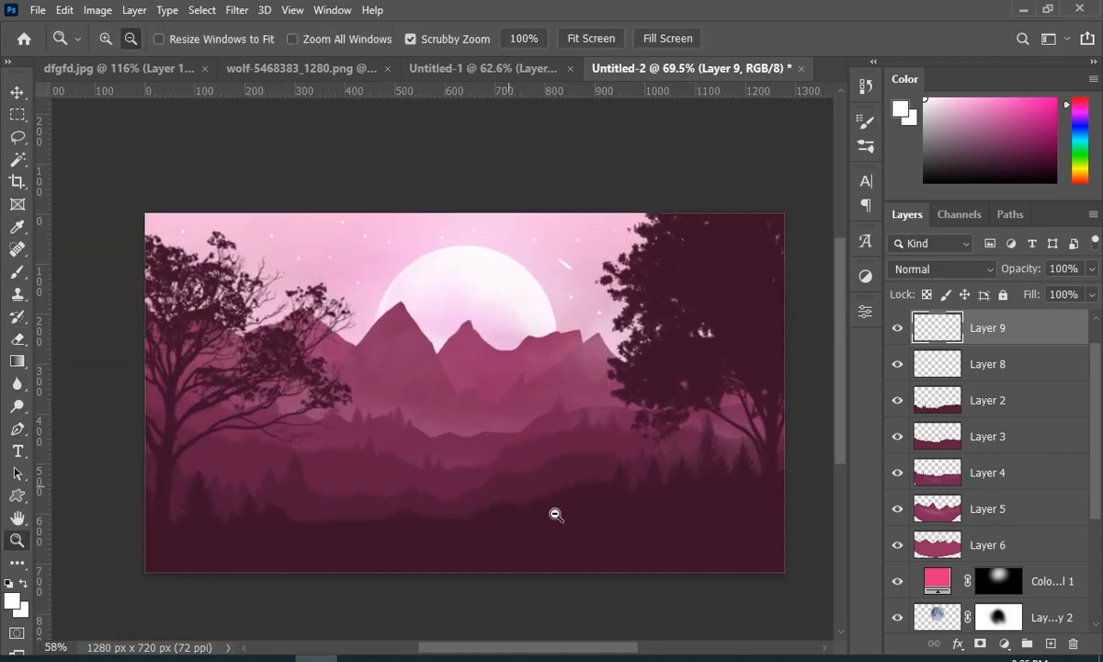
key(ctrl+0)
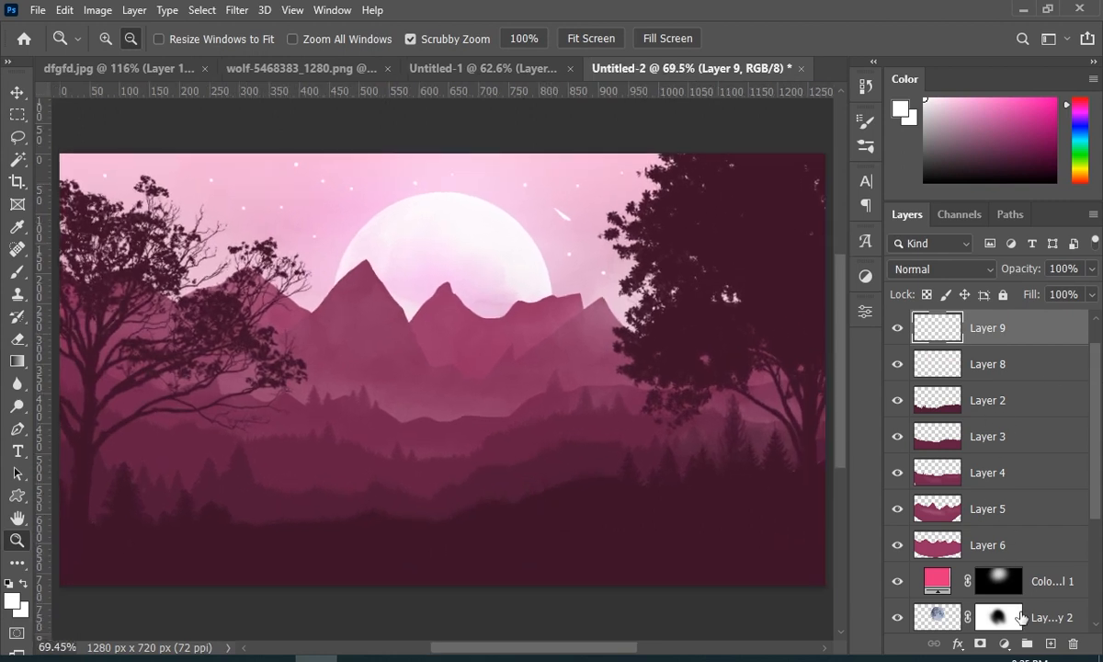
mouse_move(385, 433)
mouse_down()
mouse_move(374, 433)
mouse_move(388, 432)
mouse_up()
key(ctrl+0)
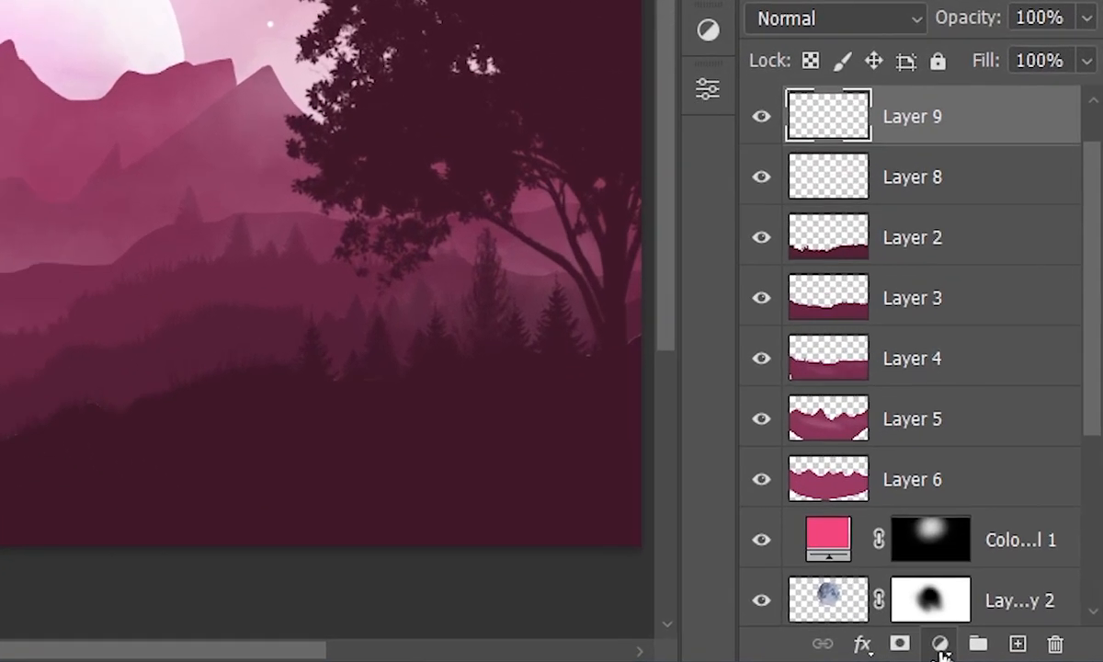
click(1003, 643)
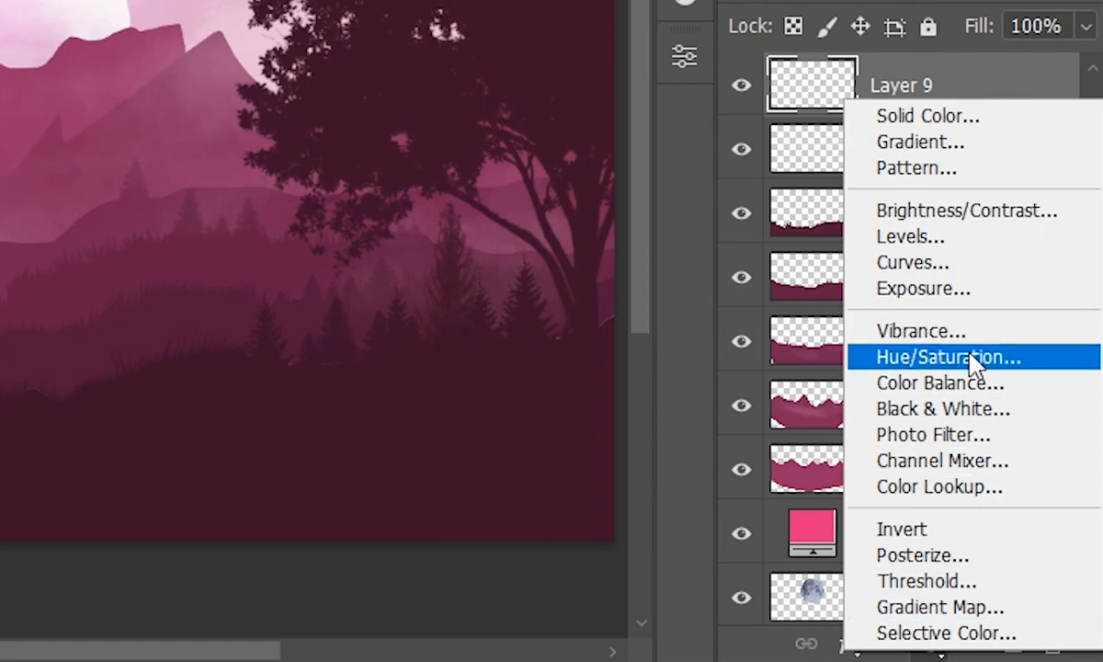
click(931, 357)
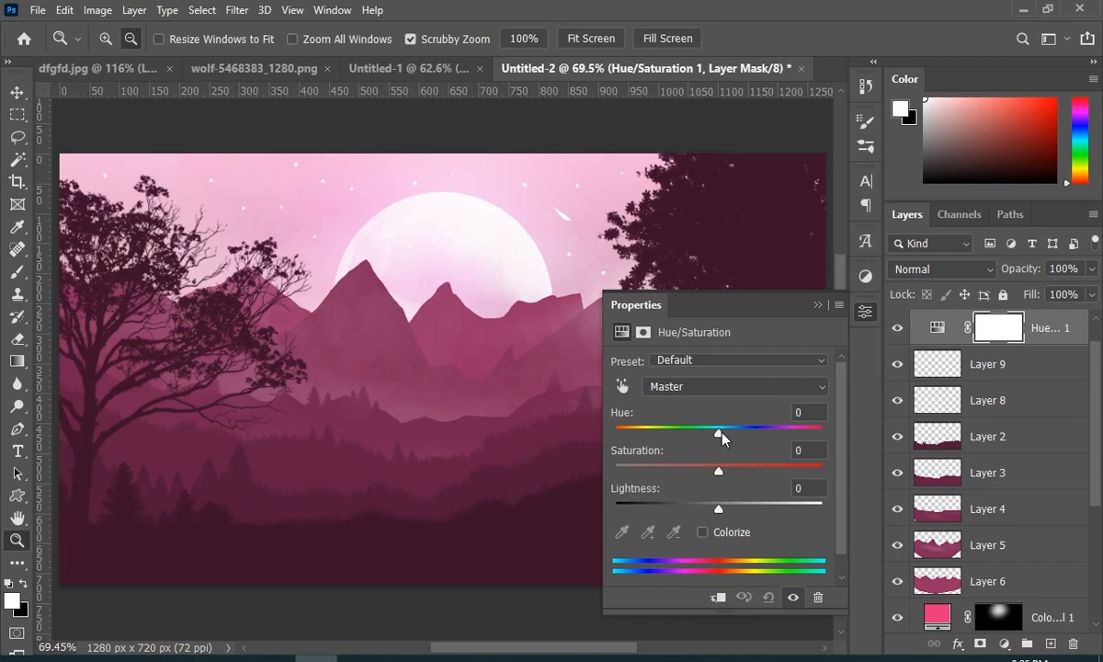
Place the Hue/Saturation layer above Layer 1 and shift its hue to -127 to recolour the whole landscape blue
drag(424, 269, 324, 275)
mouse_move(660, 435)
mouse_down()
mouse_move(634, 428)
mouse_move(822, 431)
mouse_move(660, 432)
mouse_move(692, 438)
mouse_move(681, 438)
mouse_up()
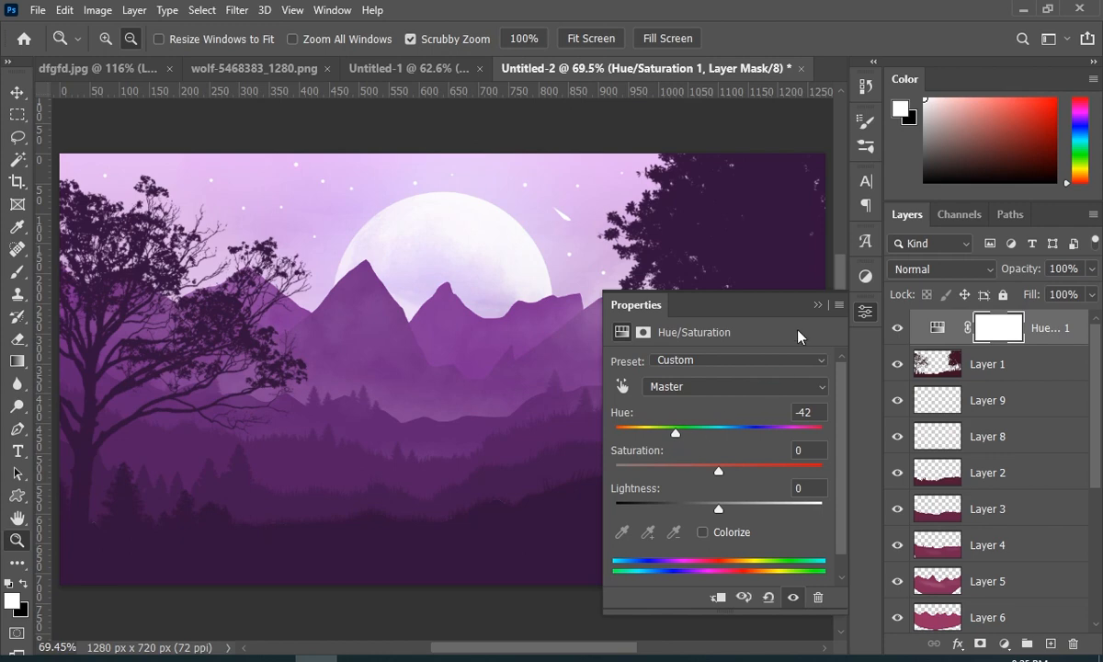
click(865, 311)
double_click(930, 327)
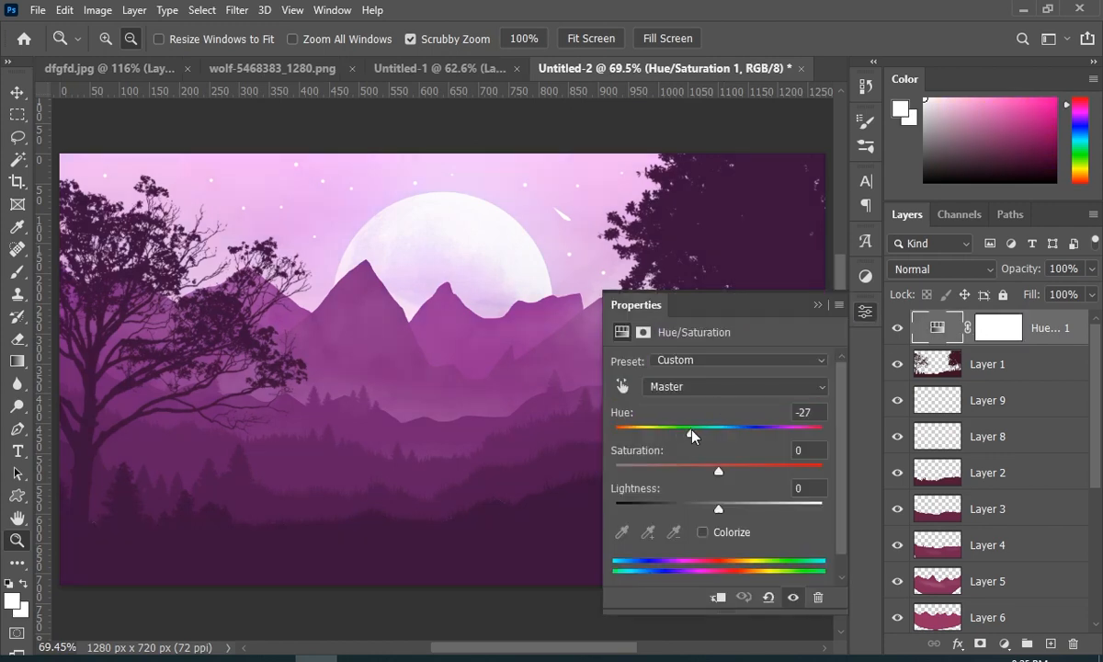
drag(692, 435, 639, 428)
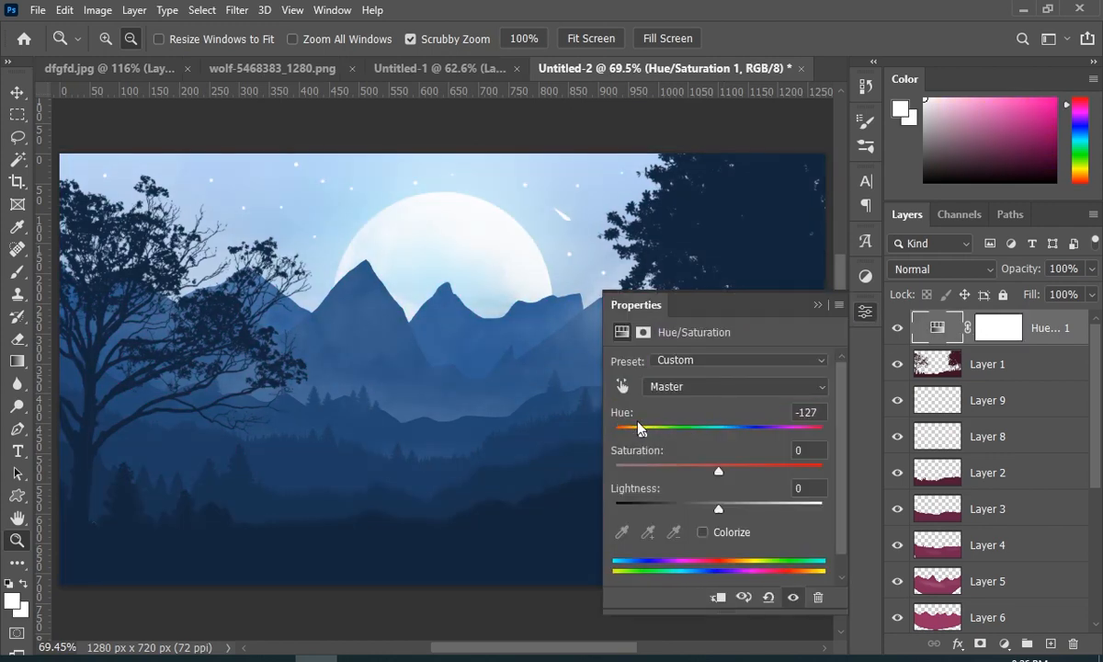